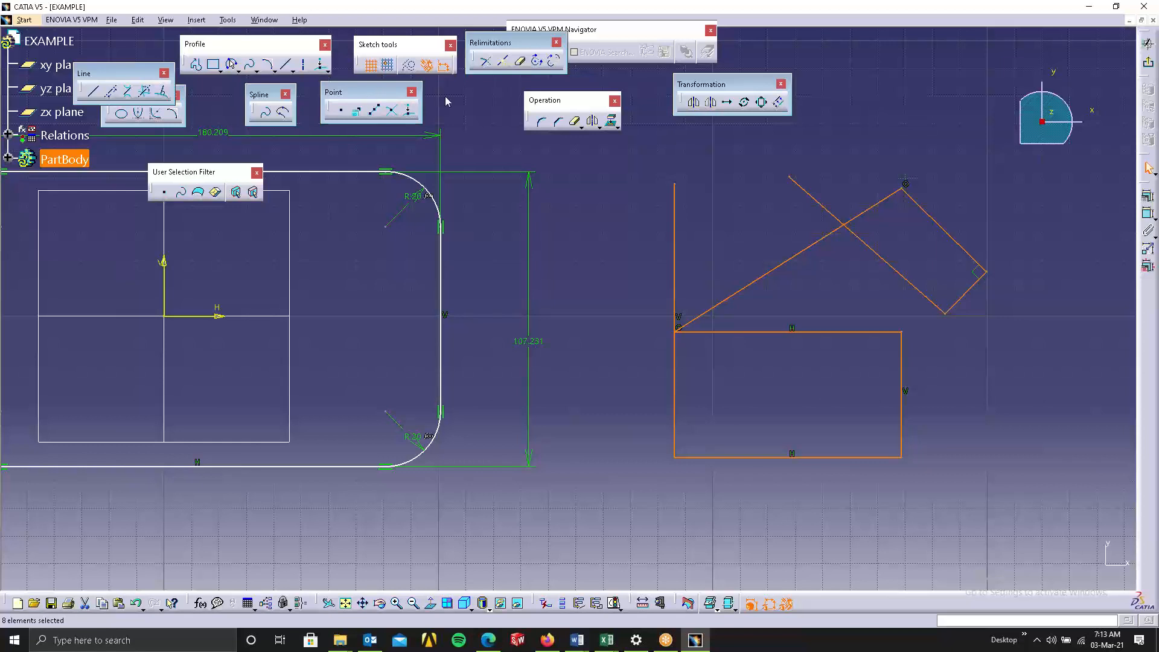
pyautogui.moveTo(365, 95); pyautogui.dragTo(447, 101)
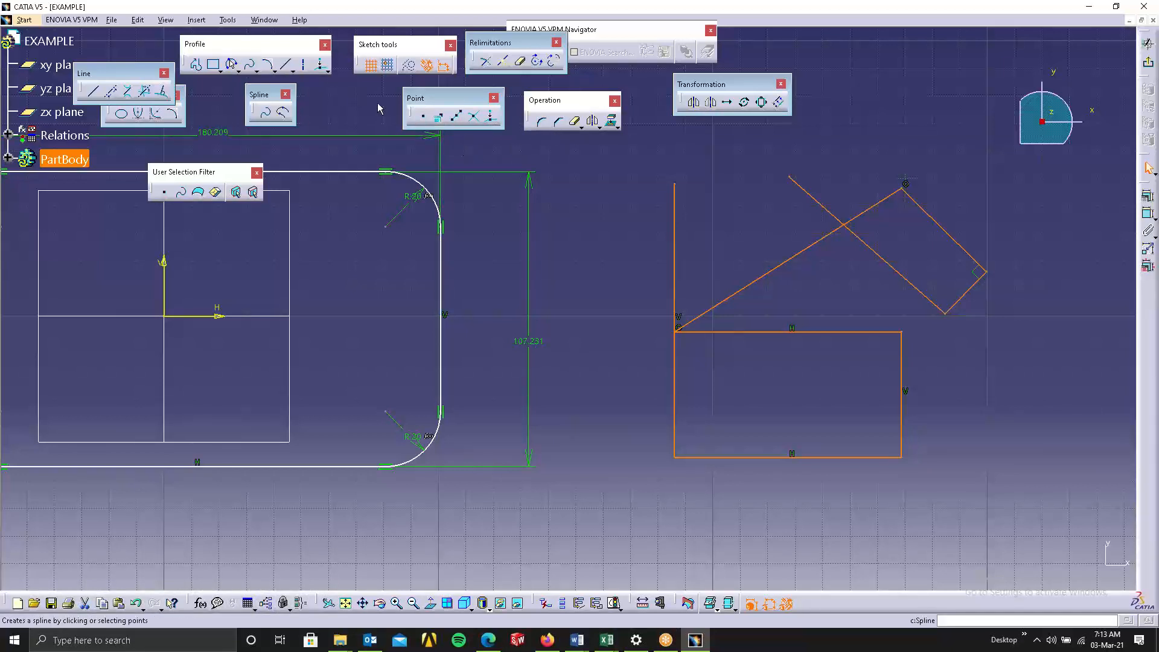
pyautogui.moveTo(439, 101); pyautogui.dragTo(370, 91)
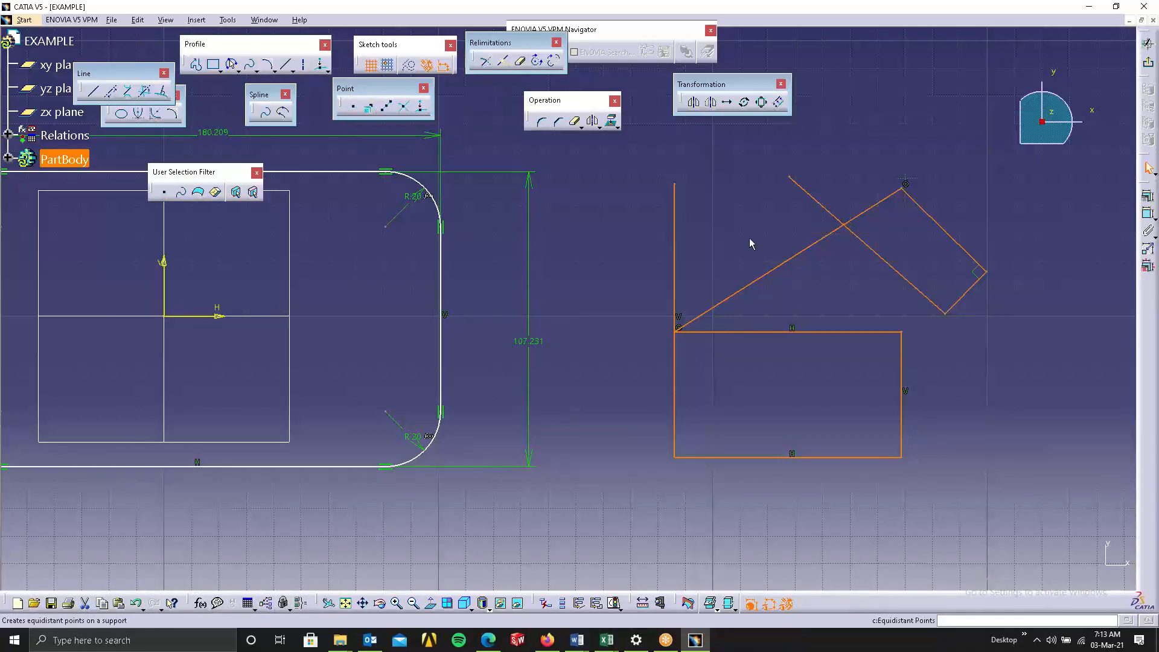
pyautogui.click(863, 197)
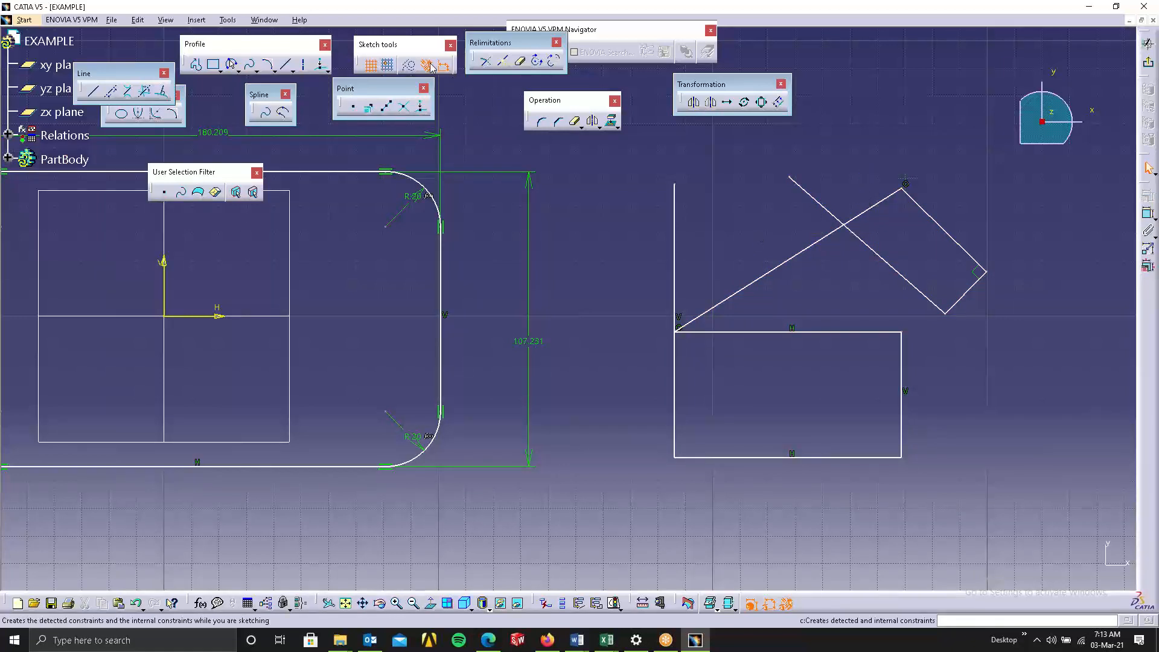
pyautogui.click(544, 123)
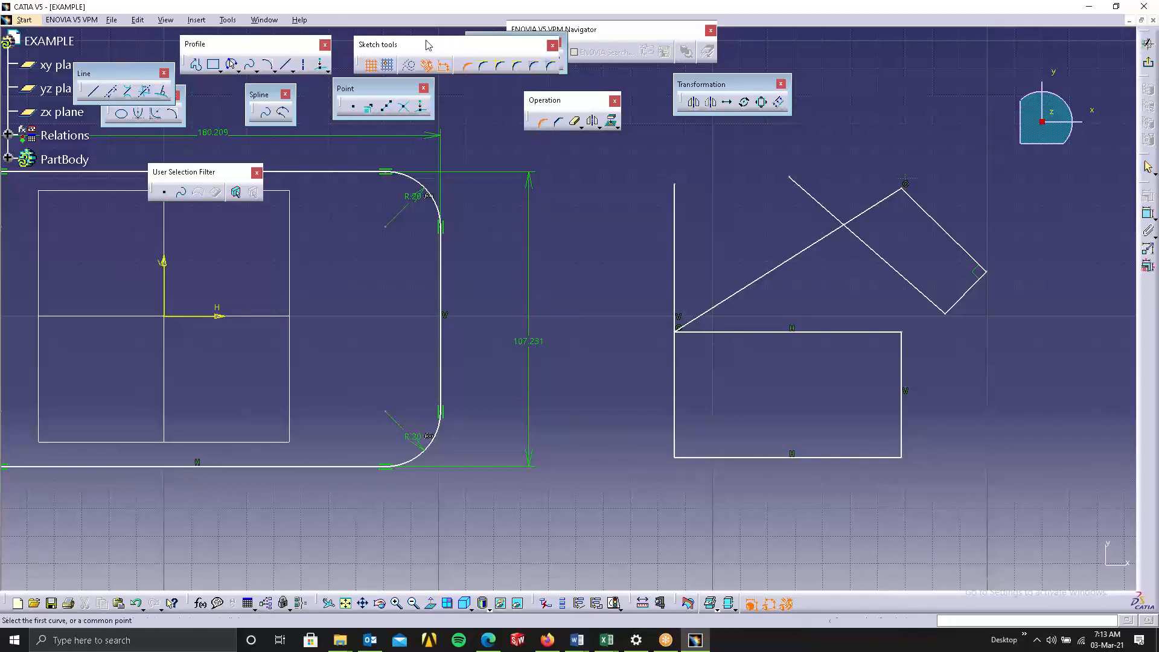
pyautogui.moveTo(432, 45); pyautogui.dragTo(543, 152)
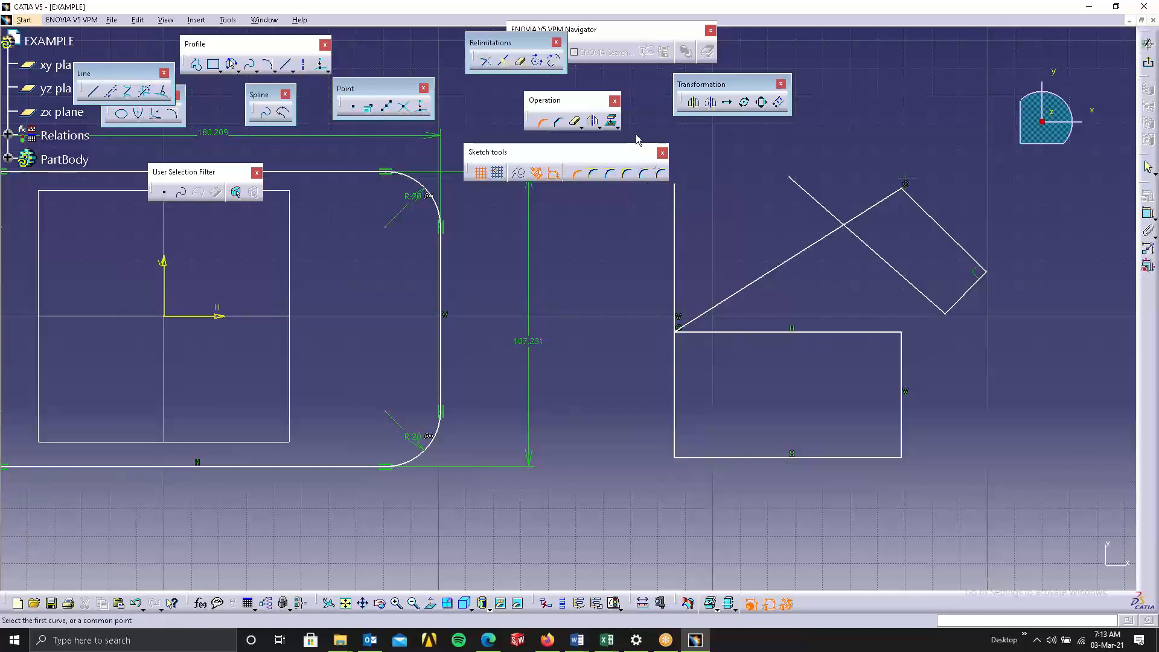
pyautogui.moveTo(619, 160)
pyautogui.mouseDown()
pyautogui.moveTo(531, 138)
pyautogui.moveTo(533, 110)
pyautogui.mouseUp()
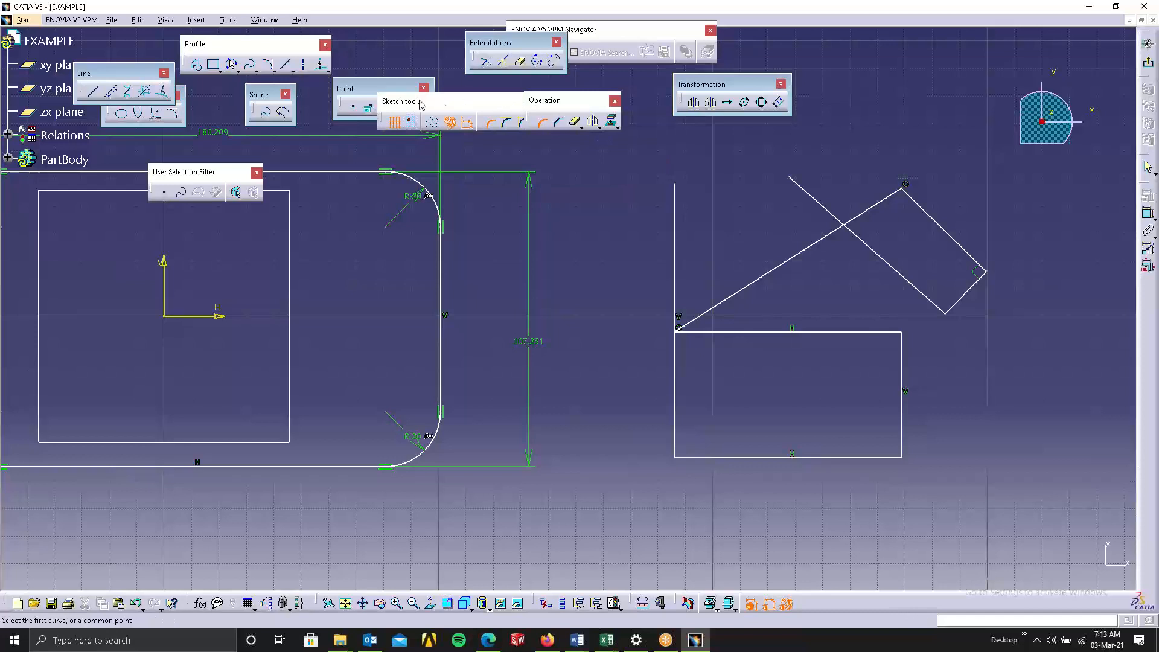
pyautogui.moveTo(421, 104); pyautogui.dragTo(336, 107)
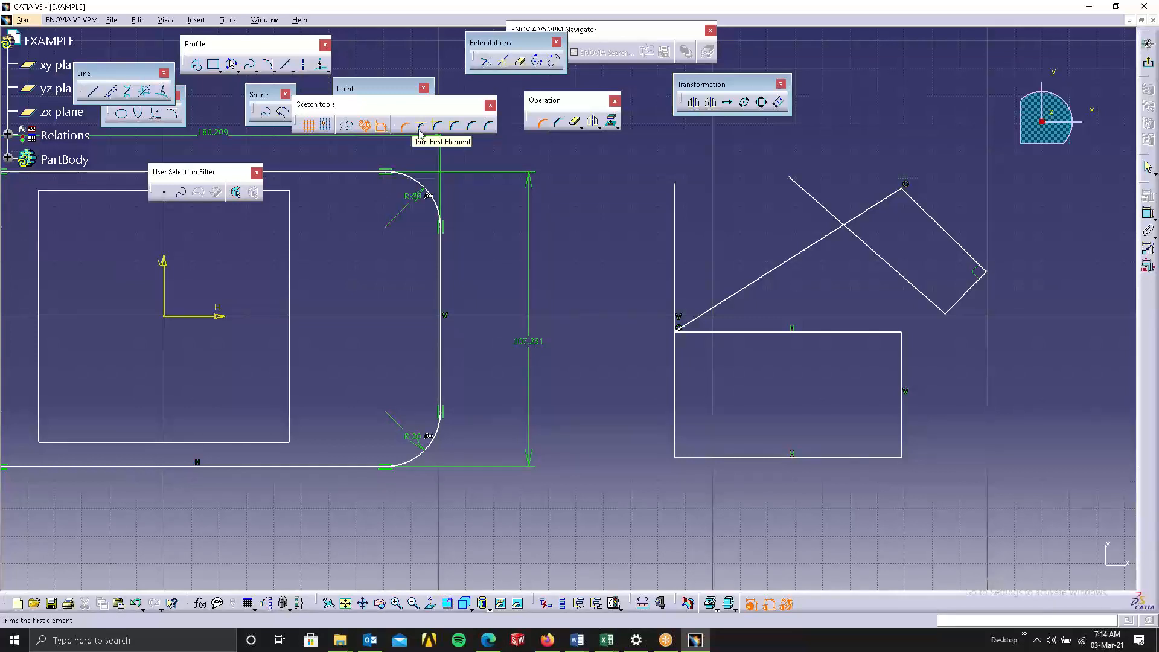
# Draw a new rectangle in the empty area below the existing sketch geometry.
pyautogui.click(198, 65)
pyautogui.click(198, 65)
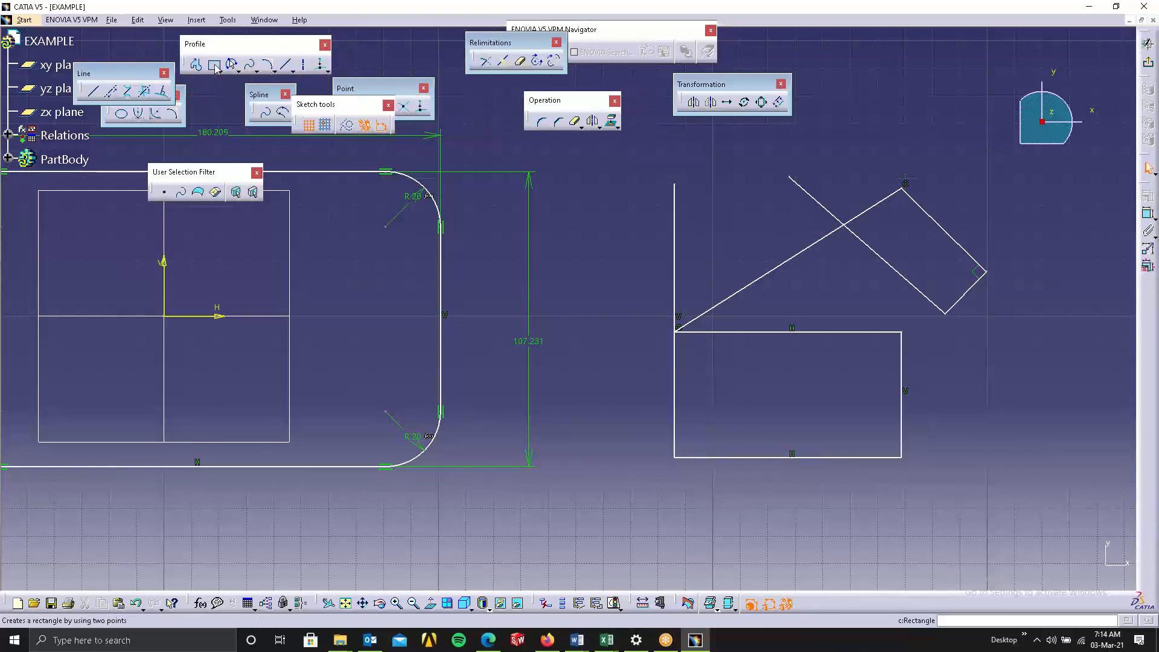
pyautogui.click(214, 65)
pyautogui.moveTo(843, 548)
pyautogui.mouseDown(button='middle')
pyautogui.moveTo(811, 482)
pyautogui.moveTo(722, 385)
pyautogui.mouseUp(button='middle')
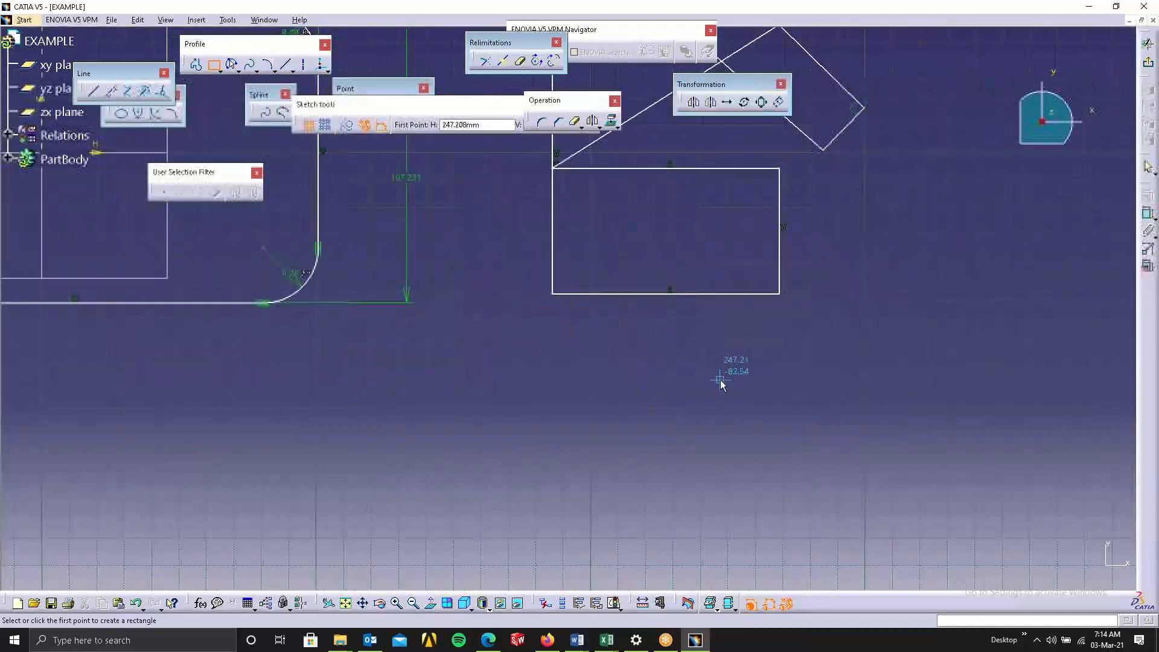
pyautogui.click(694, 430)
pyautogui.click(880, 516)
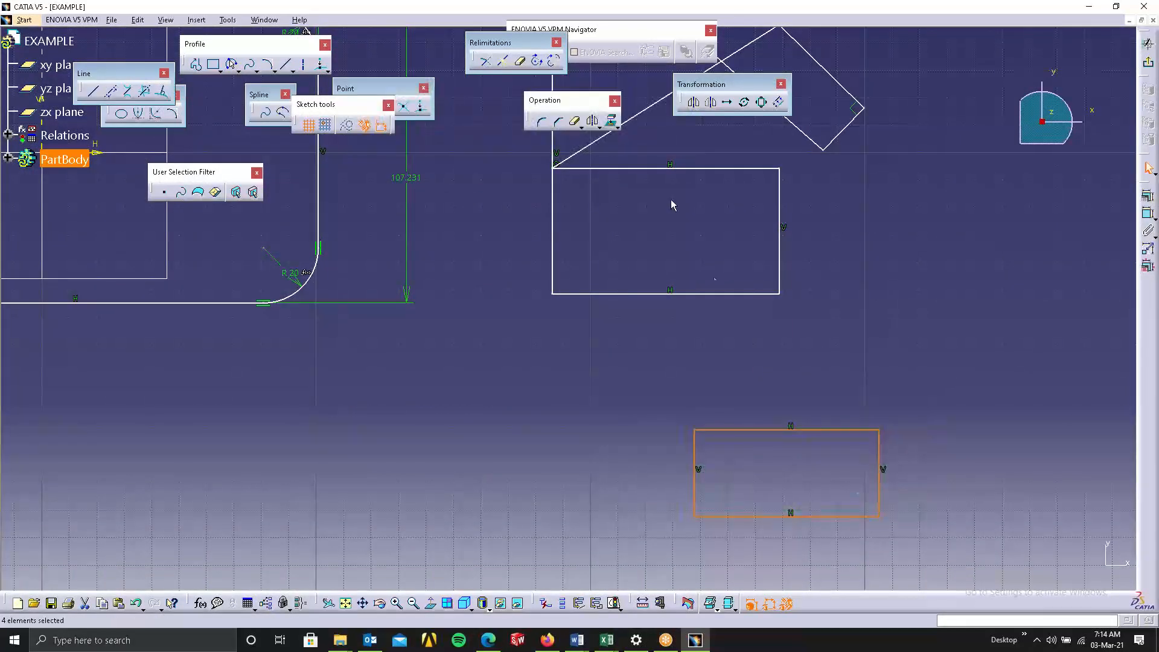
# Break the rectangle's right edge with a point above the rectangle, extending that edge upward.
pyautogui.click(486, 61)
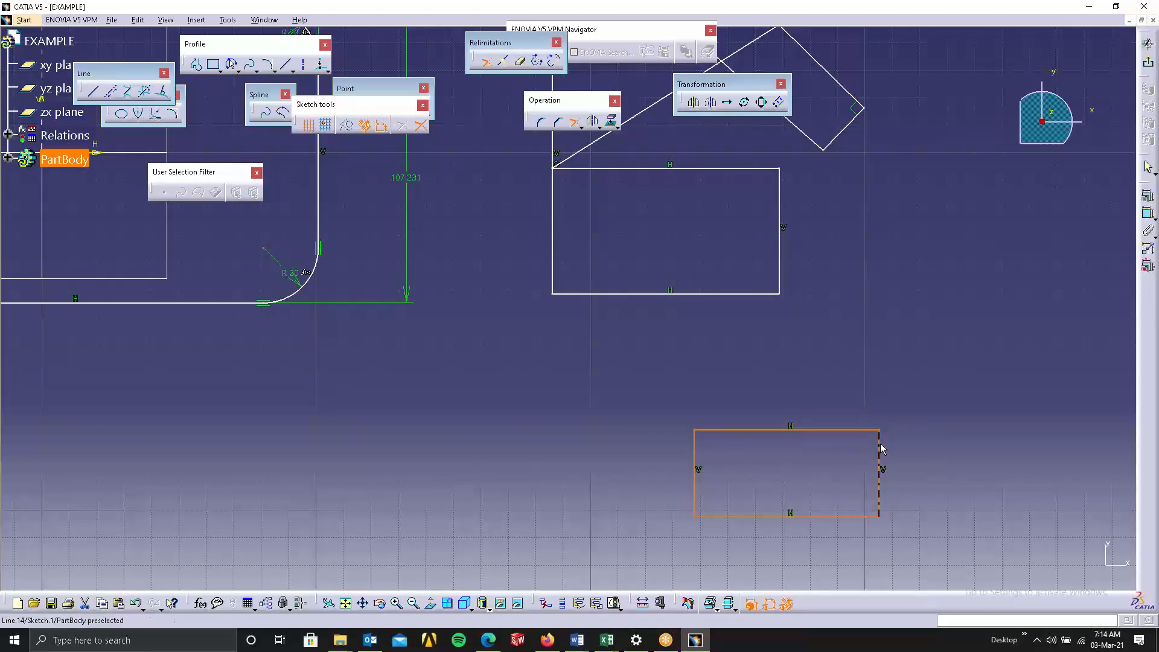
pyautogui.click(880, 445)
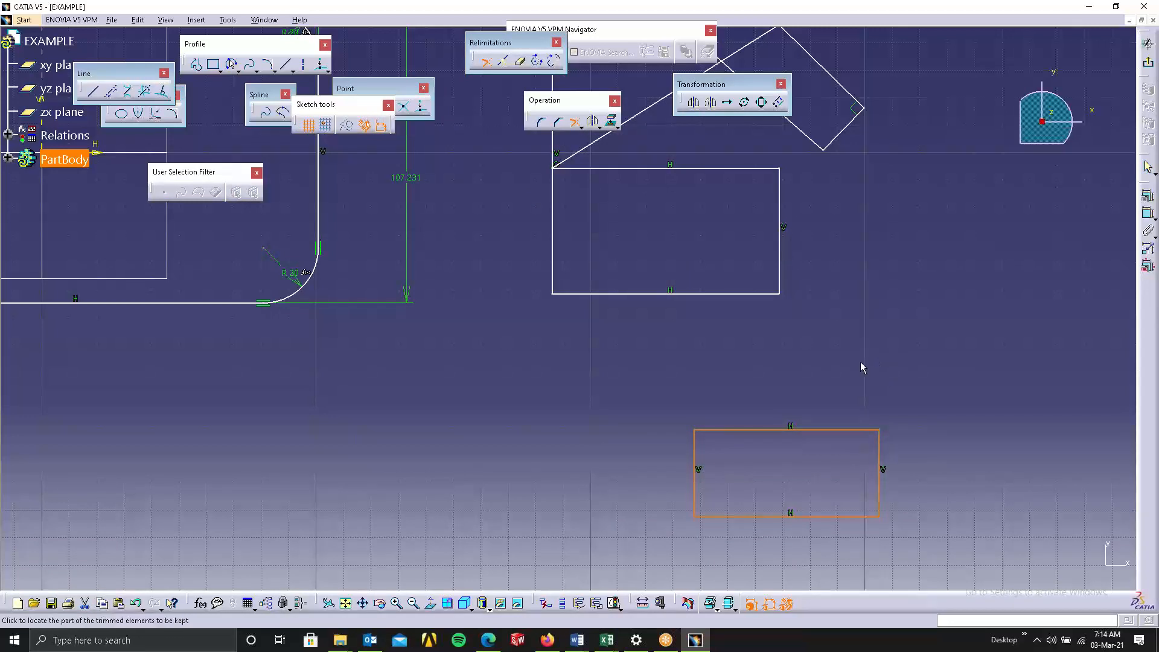
pyautogui.click(861, 363)
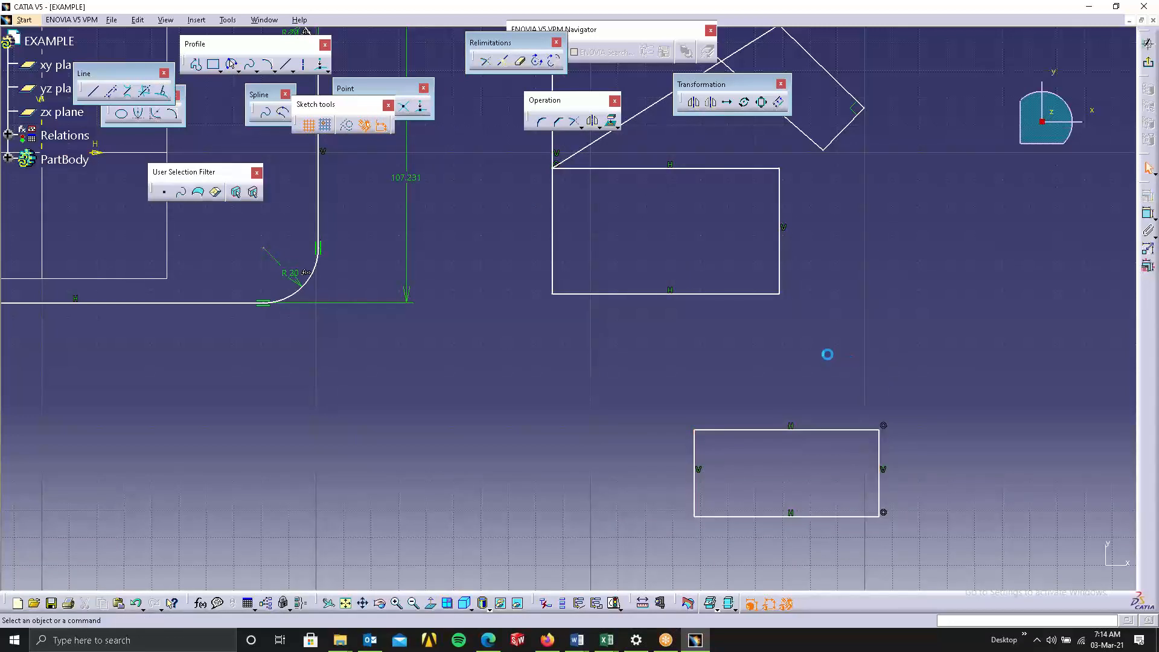
pyautogui.click(486, 61)
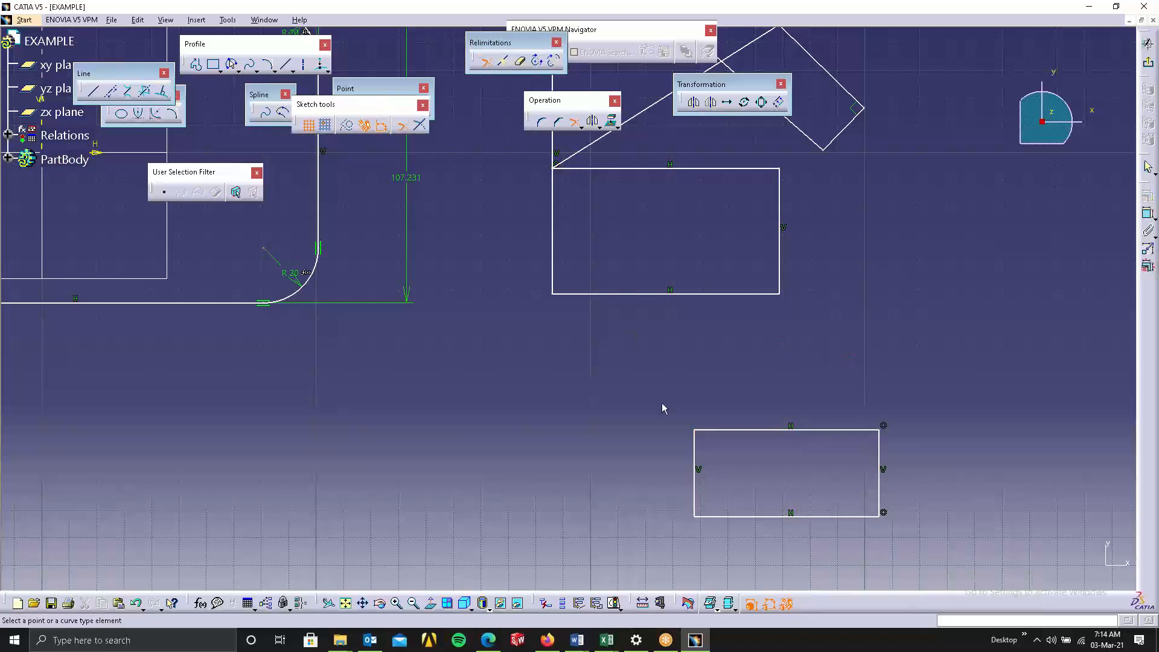
pyautogui.click(879, 458)
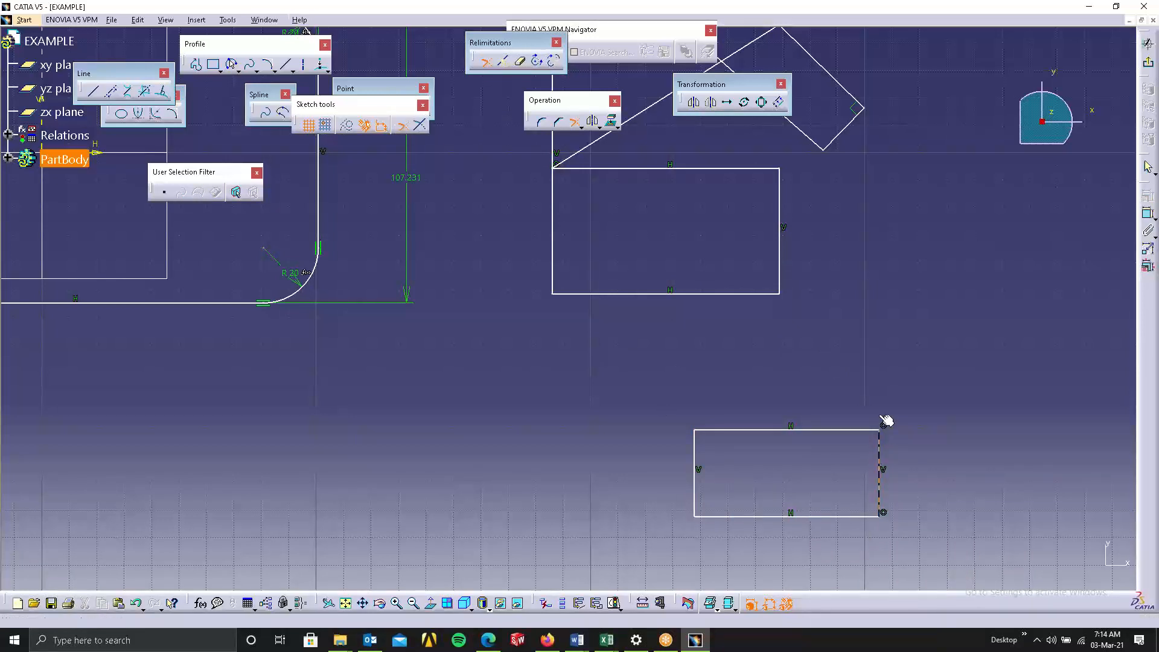
pyautogui.click(879, 353)
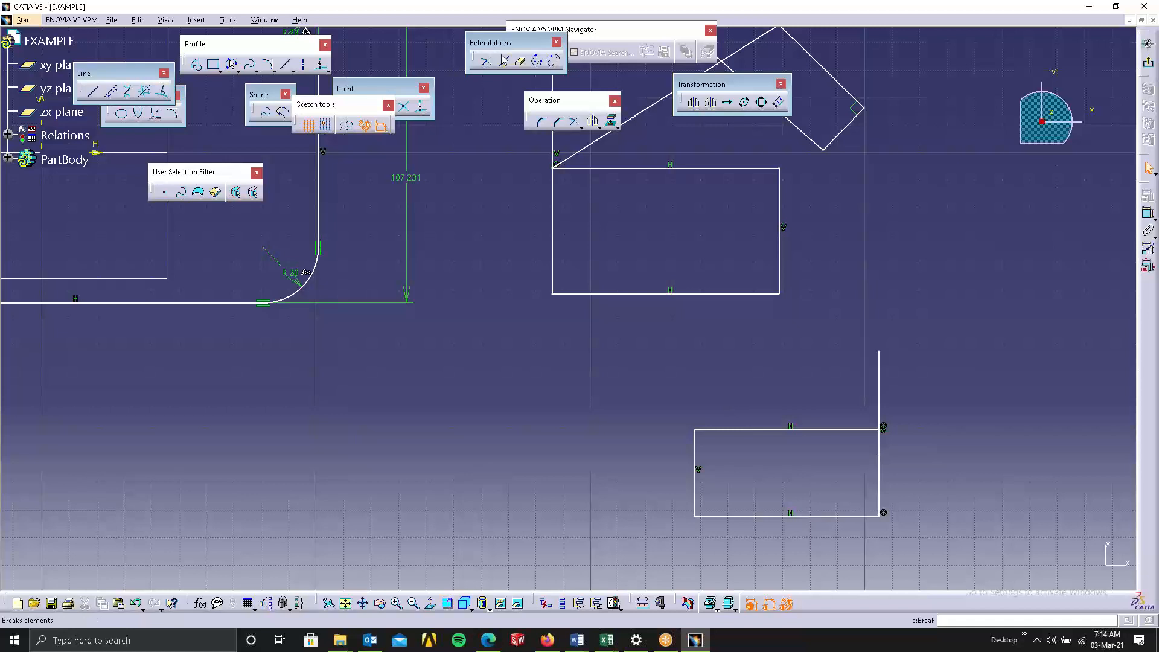
# Break the rectangle's top edge with a point to its right, extending that edge past the corner.
pyautogui.click(487, 62)
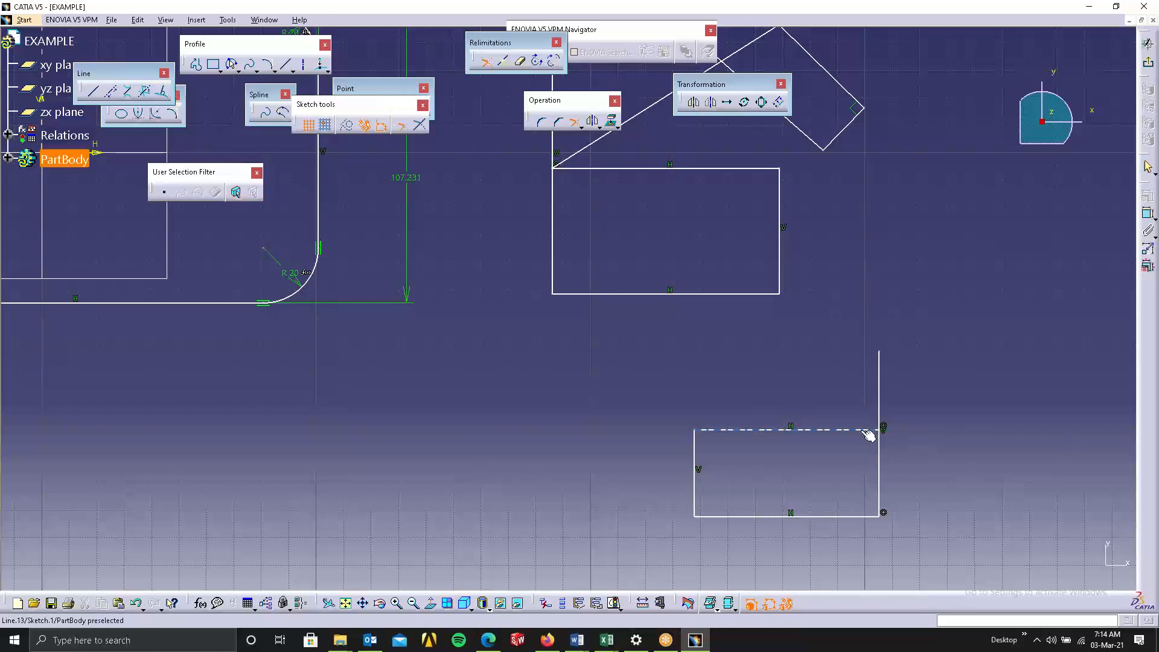
pyautogui.click(918, 430)
pyautogui.click(969, 430)
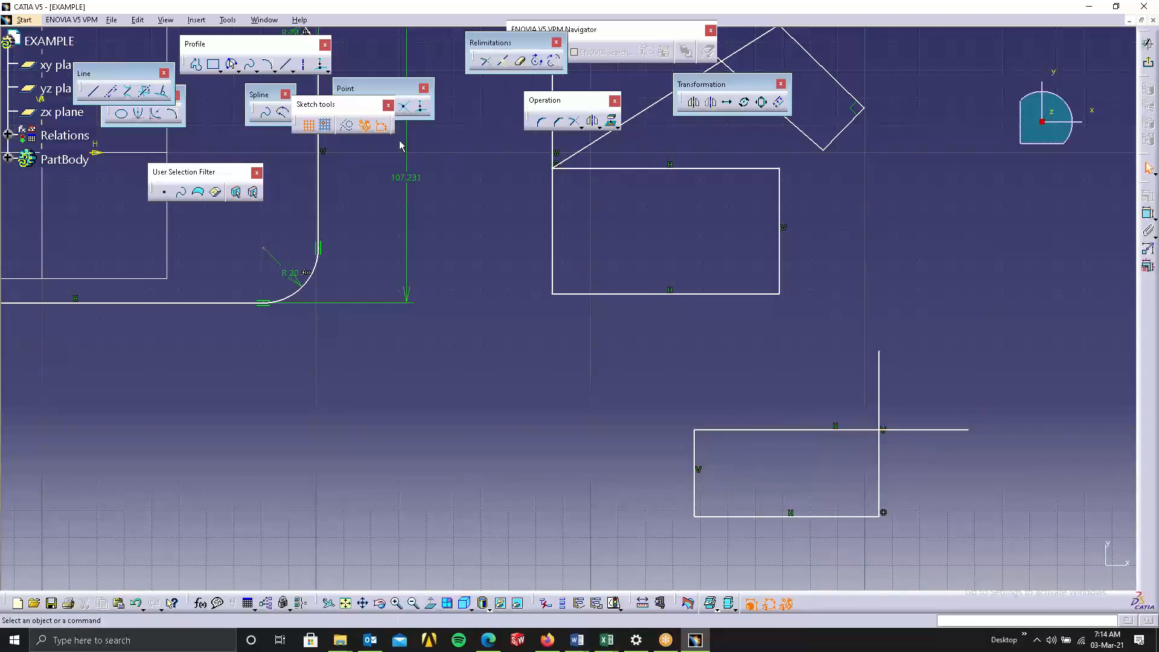
# Create a corner between the extended top and right edges using the Trim First Element option.
pyautogui.click(541, 126)
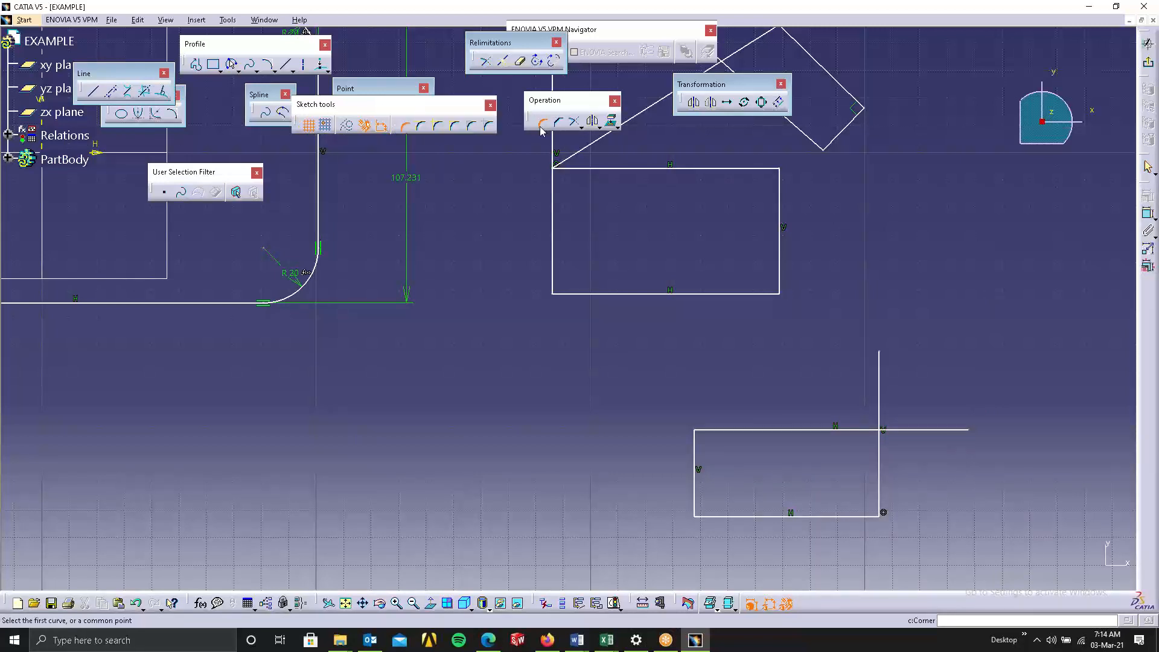
pyautogui.click(423, 127)
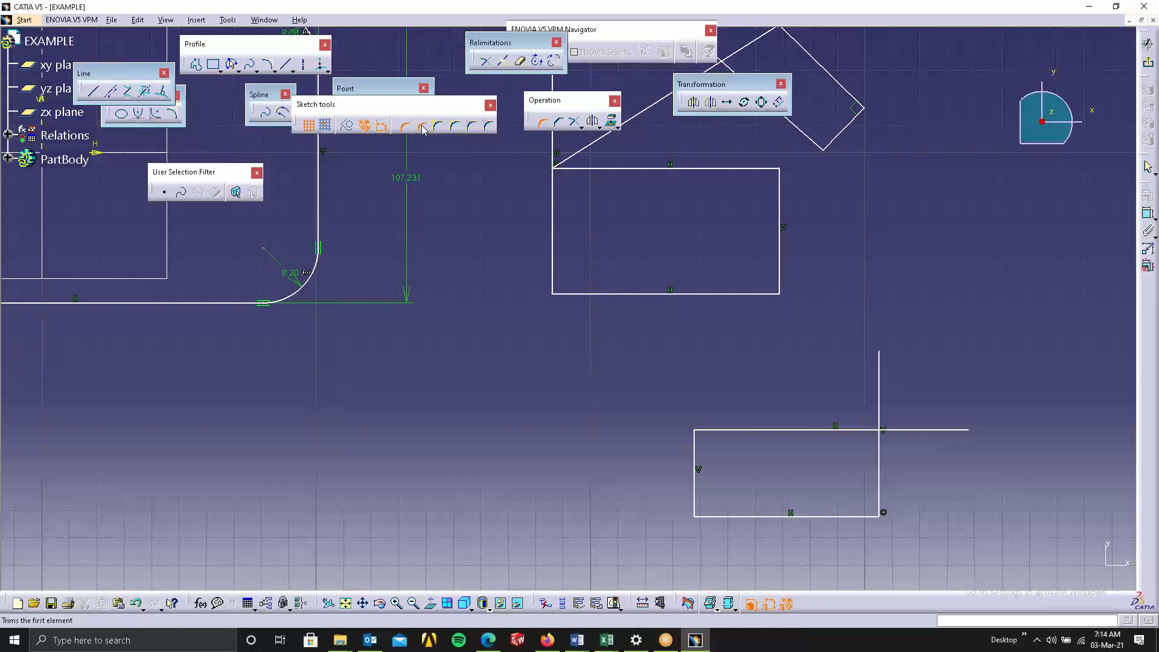
pyautogui.click(918, 431)
pyautogui.click(879, 456)
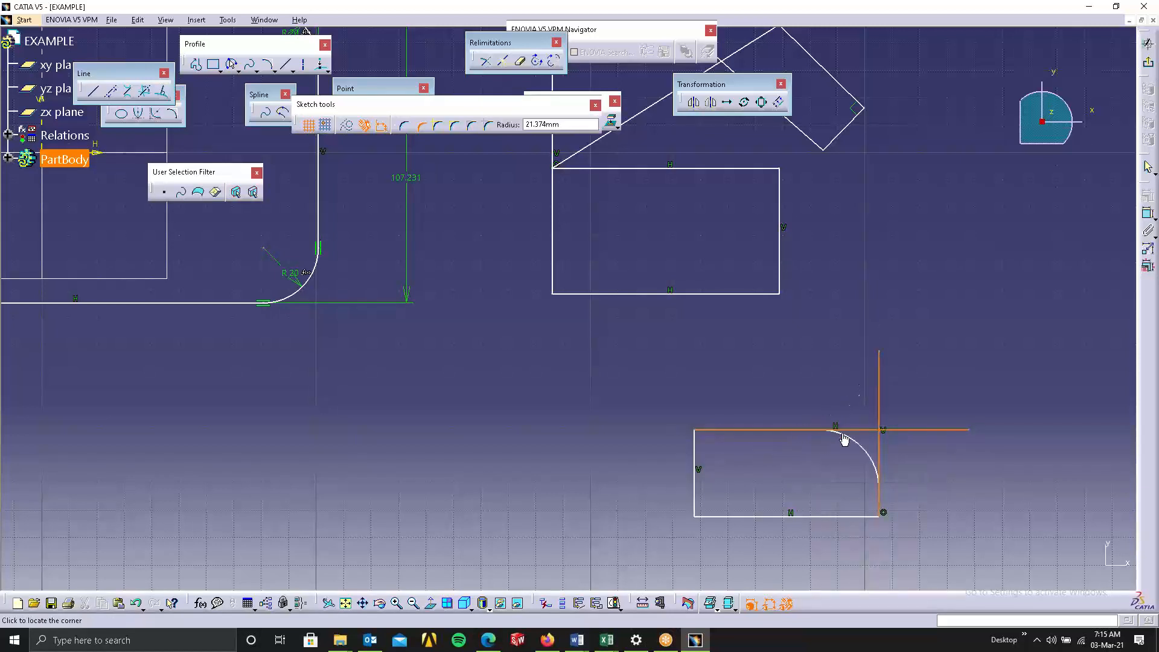
pyautogui.click(864, 445)
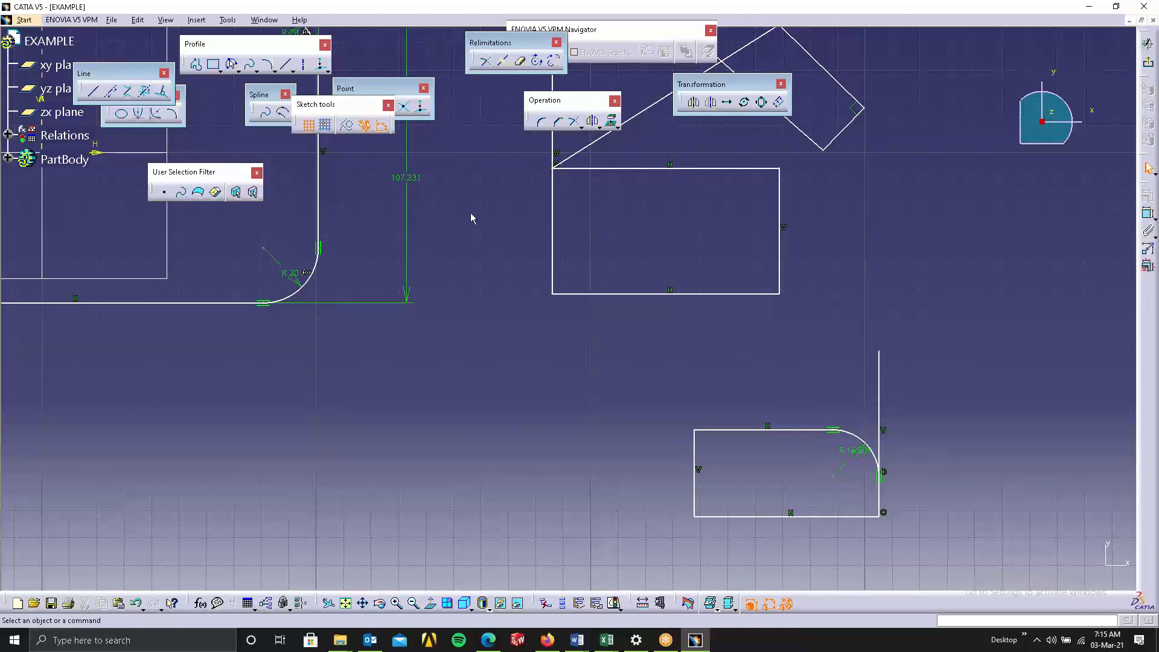
# Cancel the Corner command and undo the last corner.
pyautogui.click(542, 123)
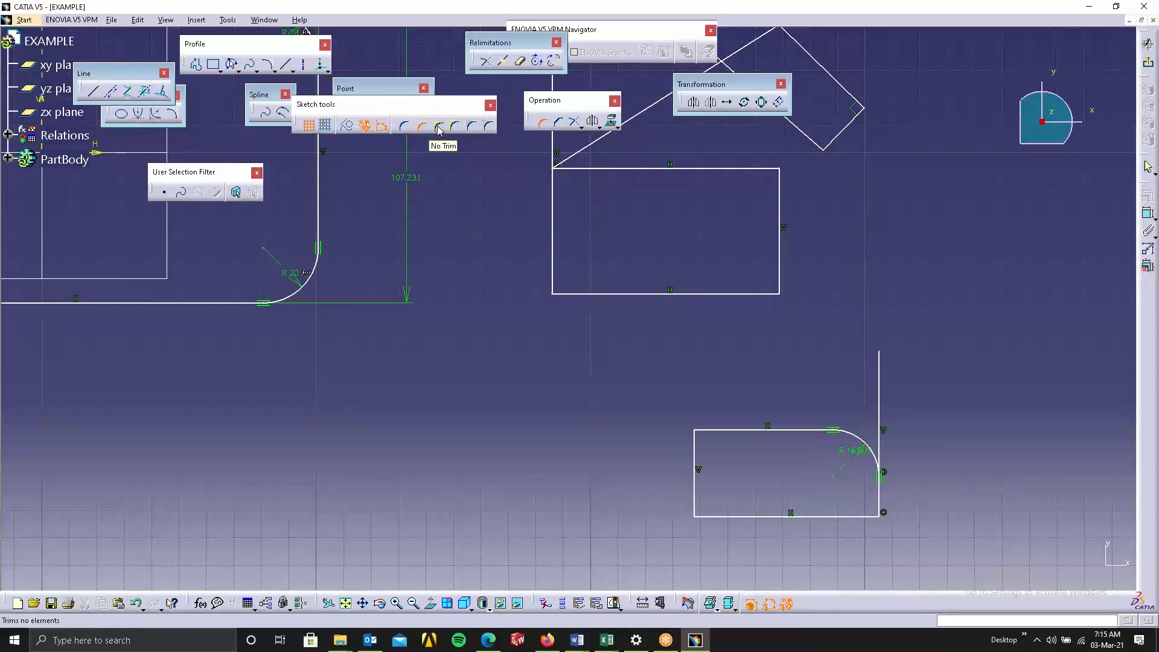
pyautogui.click(439, 128)
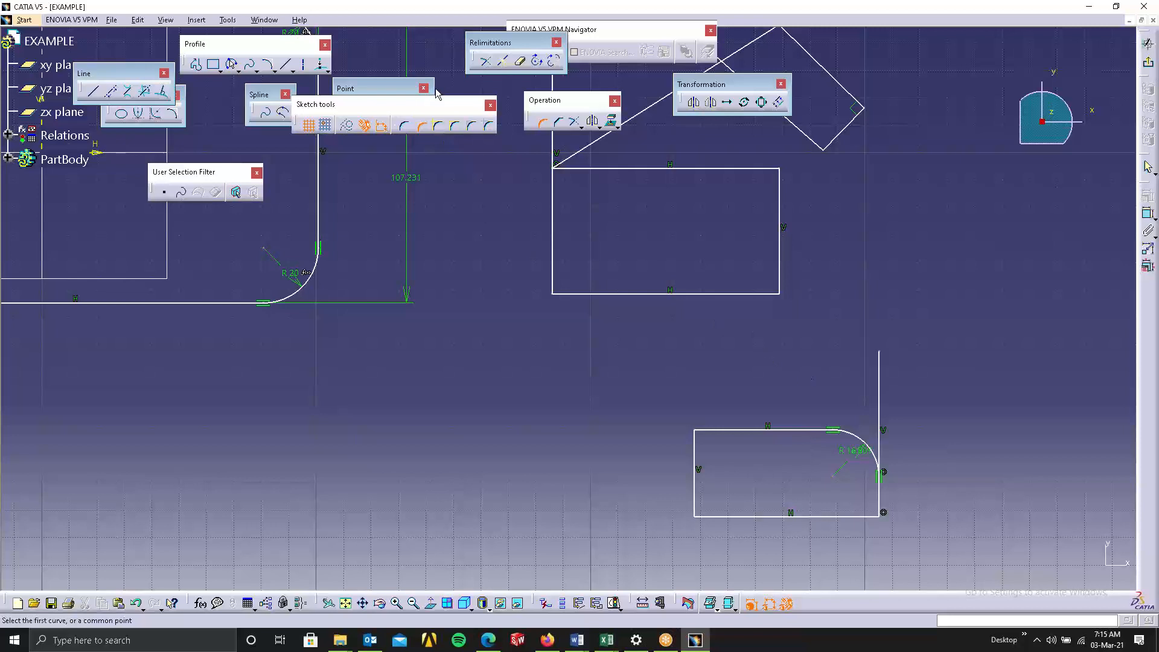
pyautogui.press('Escape')
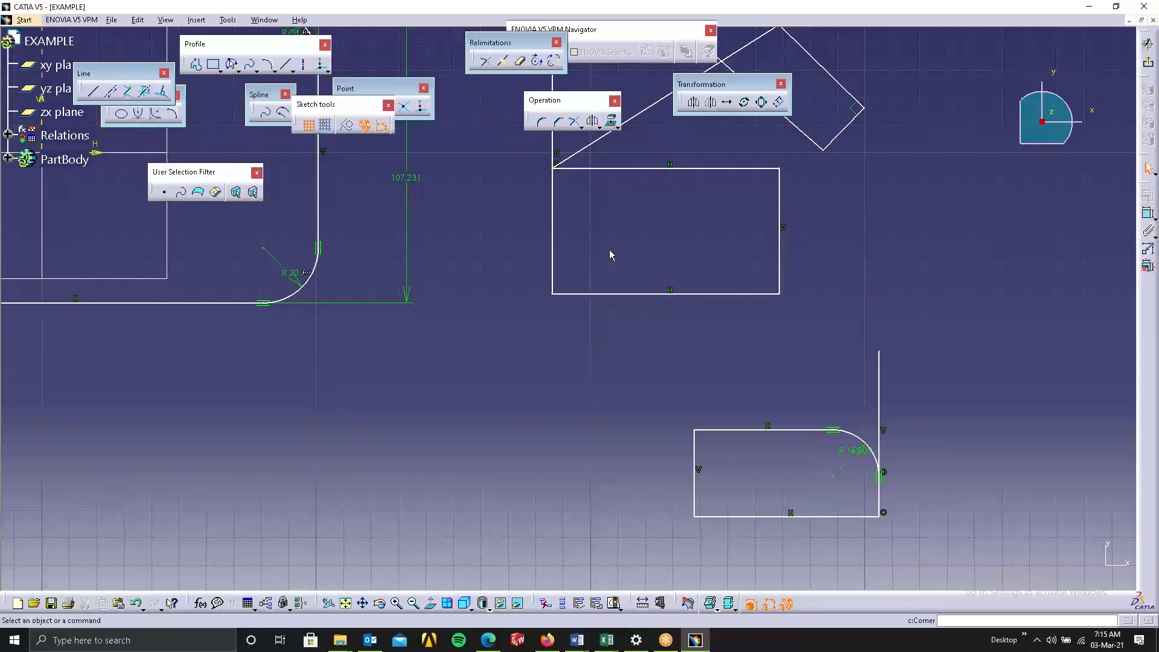
pyautogui.hotkey('ctrl', 'z')
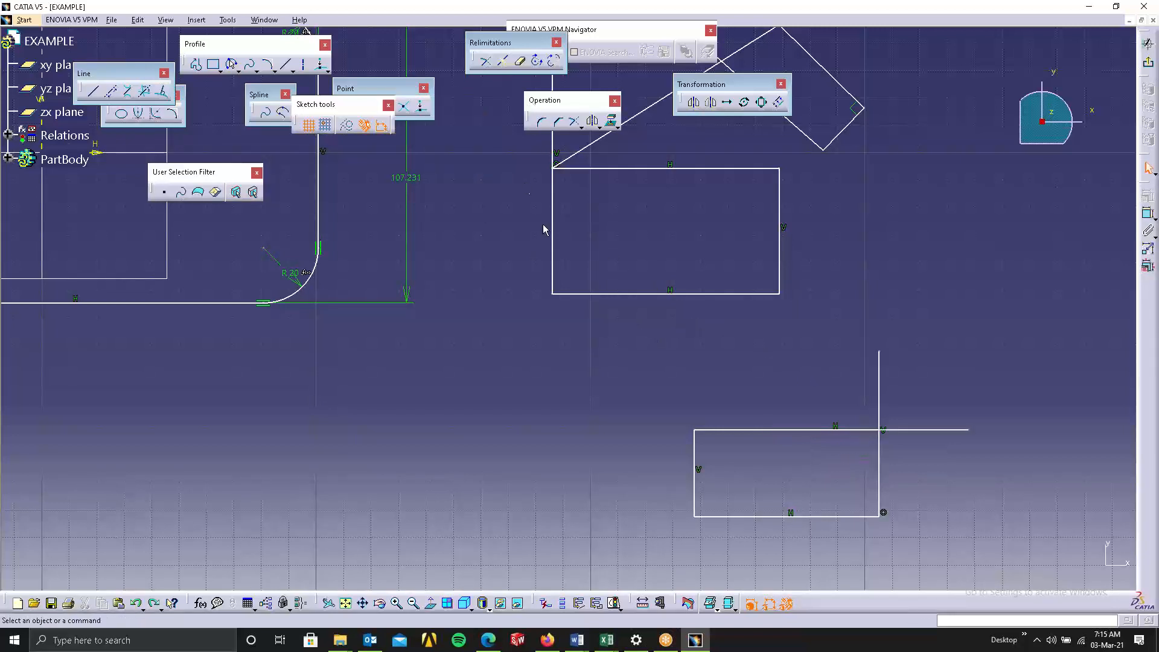
# Create a corner between the top and right edges using the No Trim option.
pyautogui.click(541, 121)
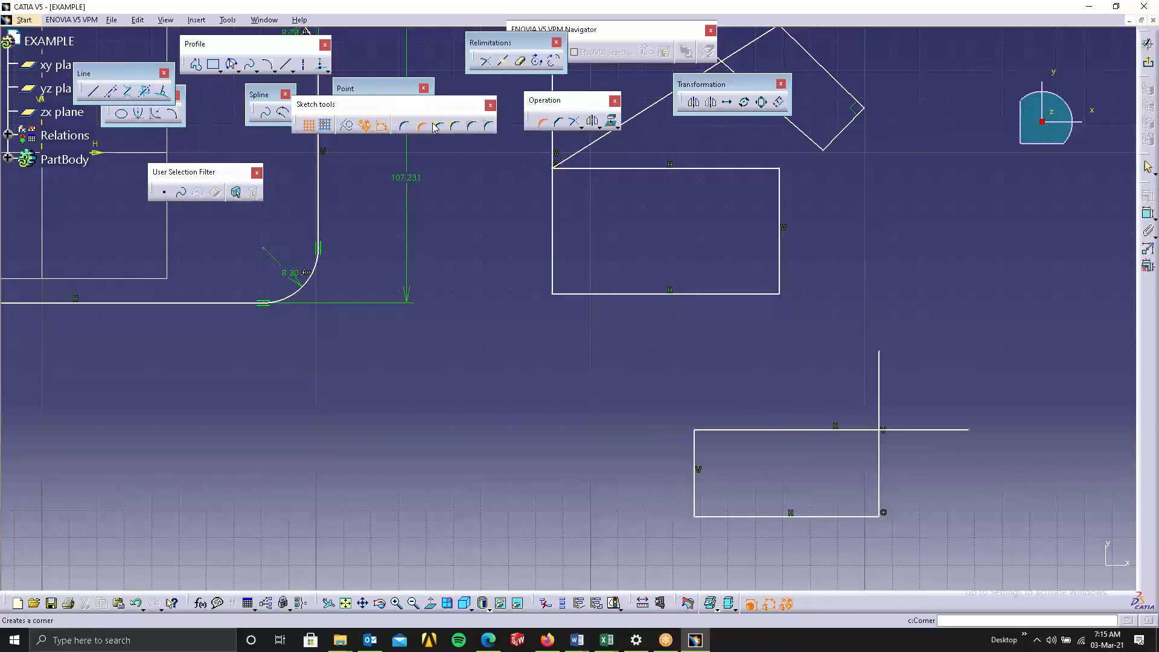
pyautogui.click(434, 126)
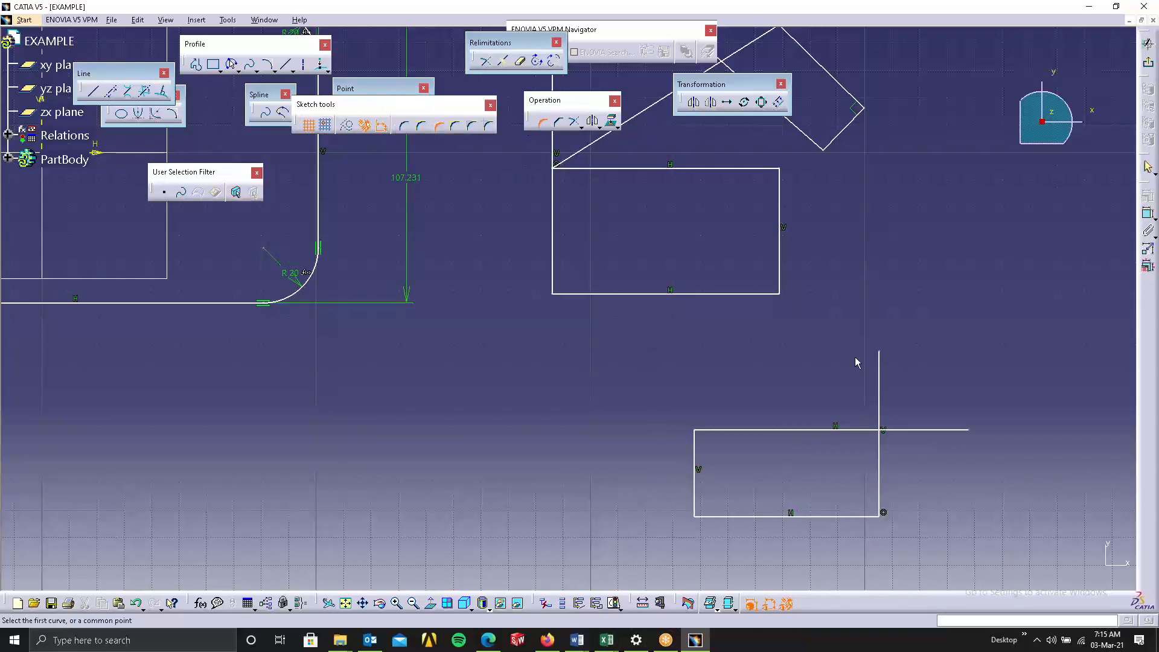
pyautogui.click(870, 431)
pyautogui.click(880, 457)
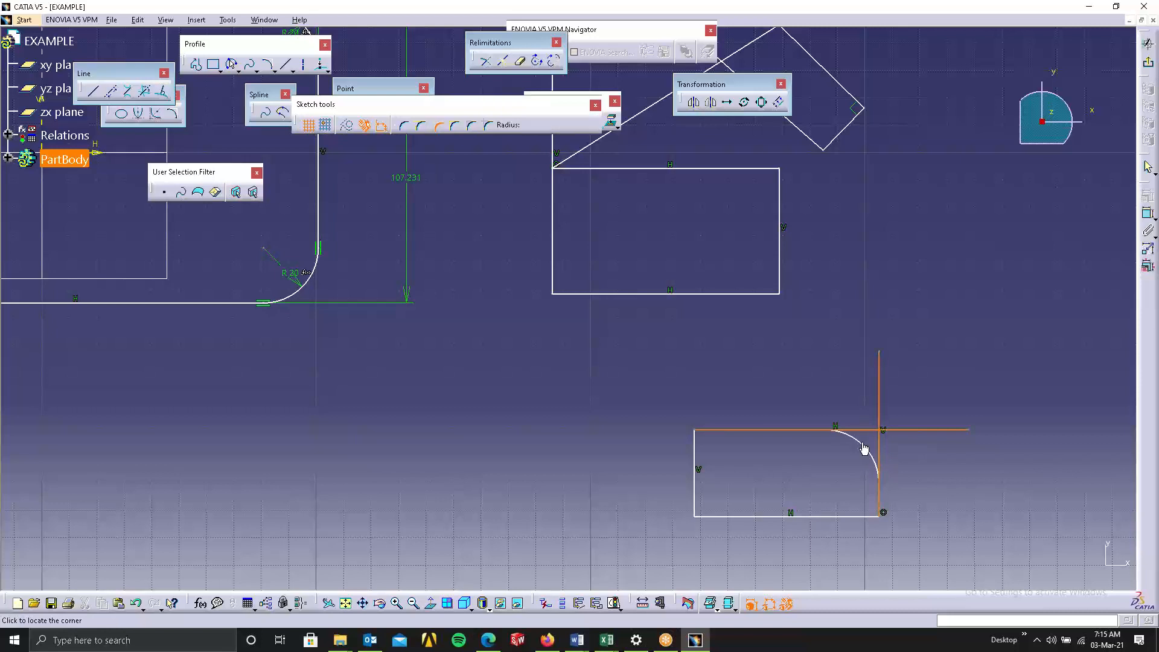
pyautogui.click(864, 447)
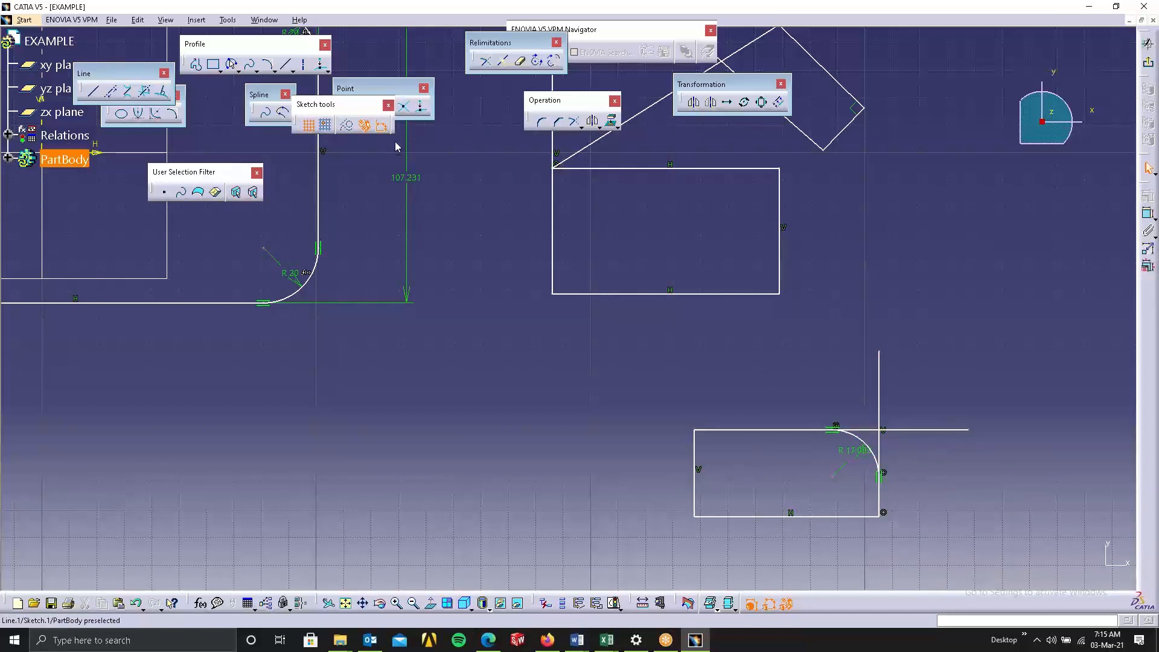
# Create another corner between the right and top edges using the Standard Lines Trim option.
pyautogui.click(541, 122)
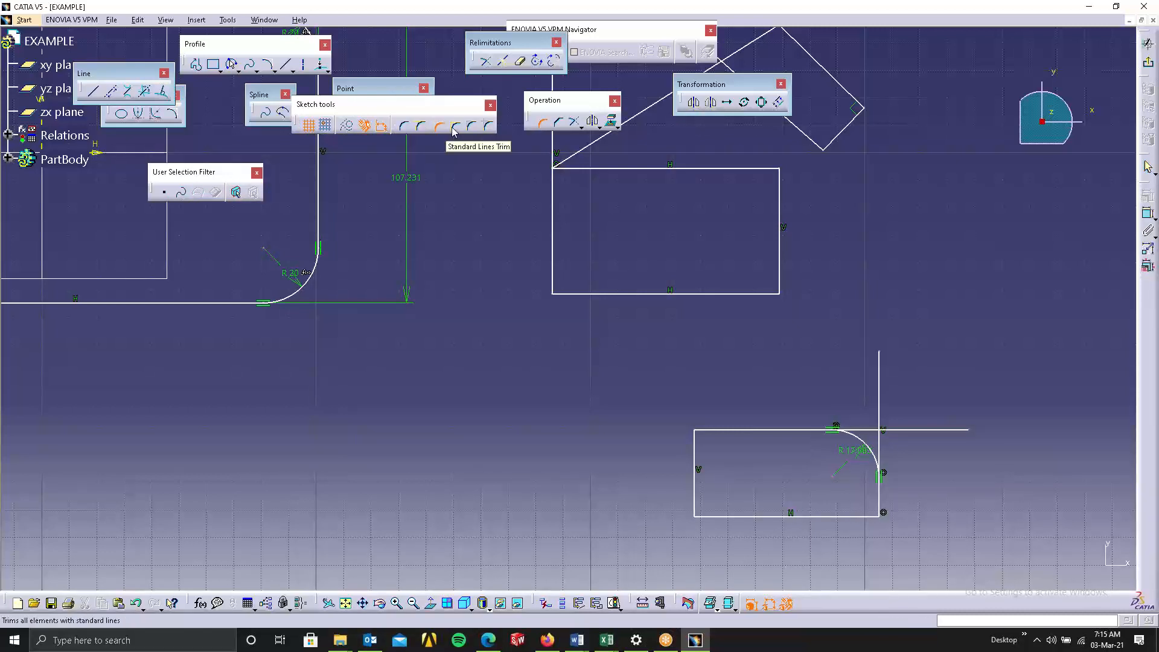
pyautogui.click(454, 128)
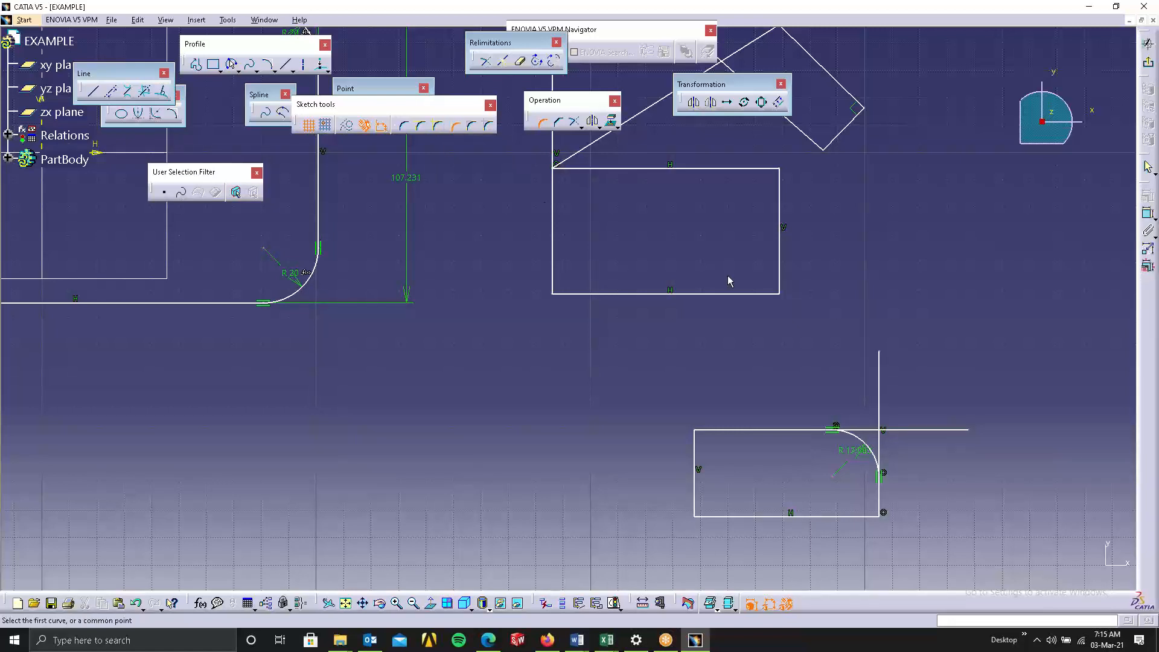
pyautogui.click(884, 452)
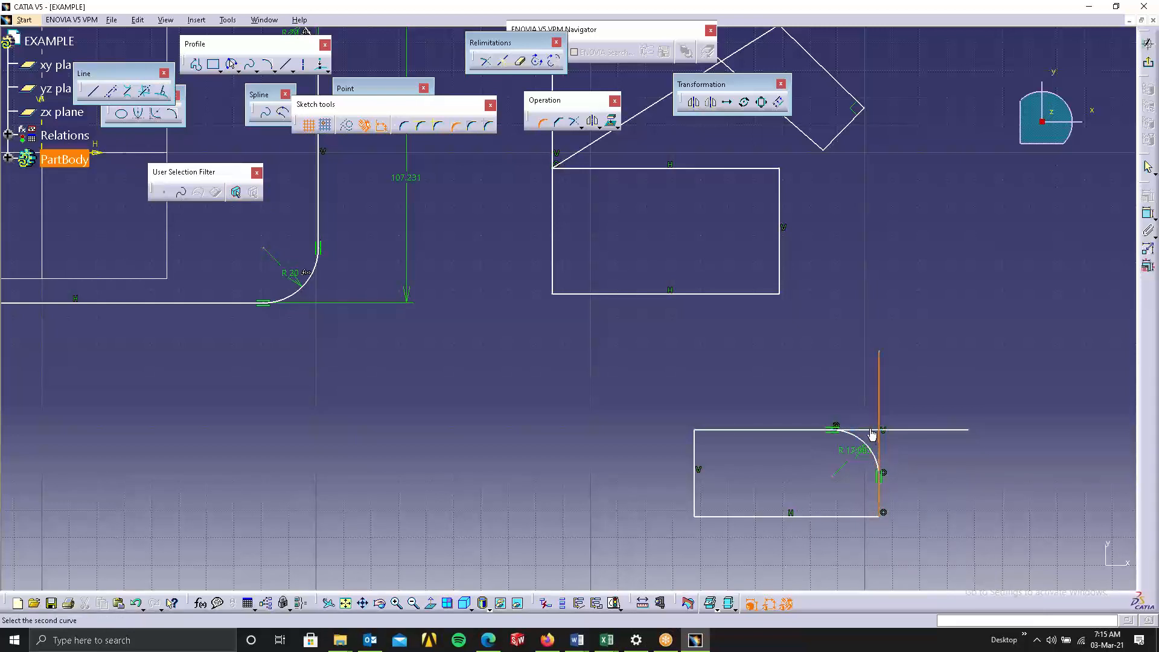
pyautogui.click(872, 431)
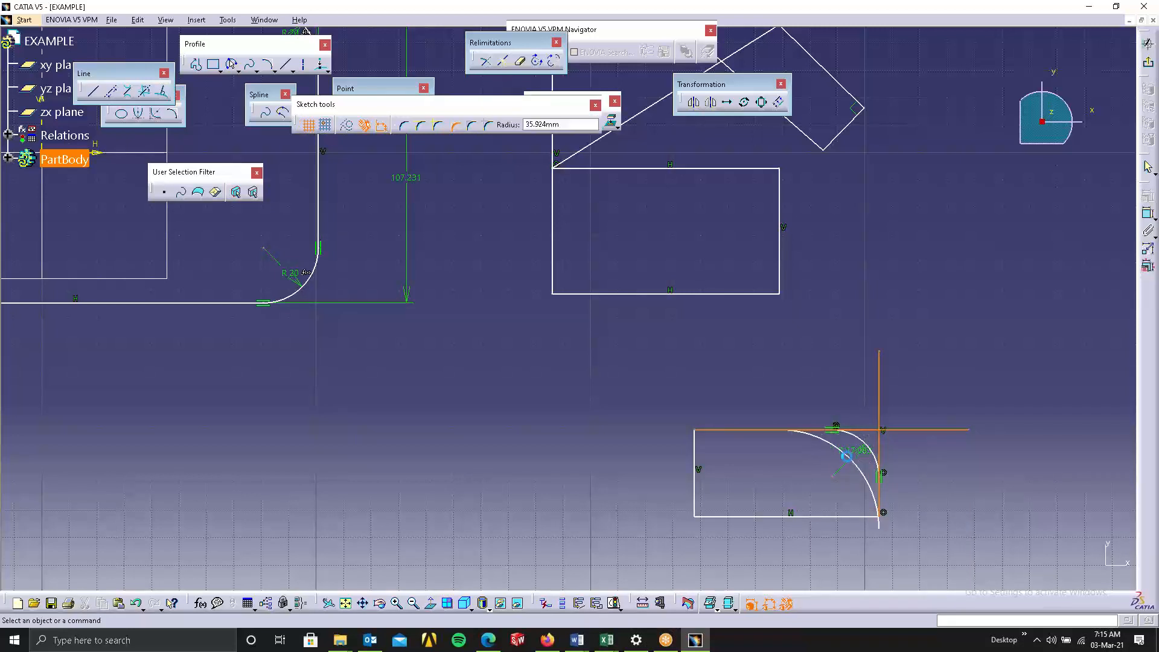
pyautogui.click(846, 456)
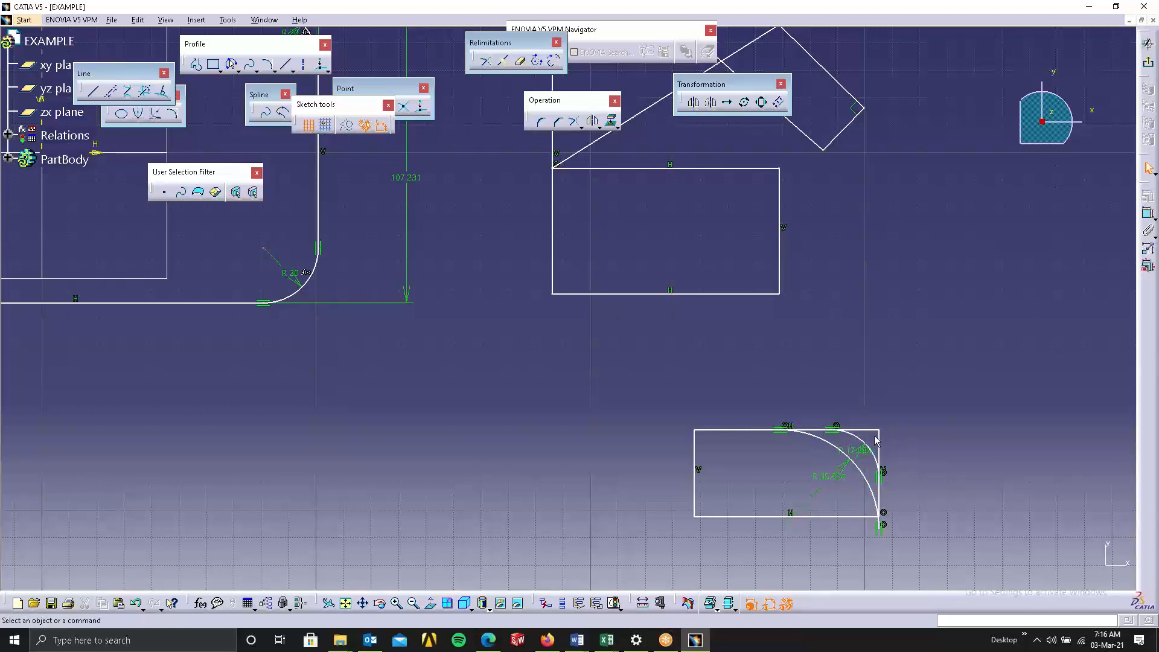
# Create a corner between the diagonal line and the tilted rectangle's edge, then undo it.
pyautogui.click(542, 128)
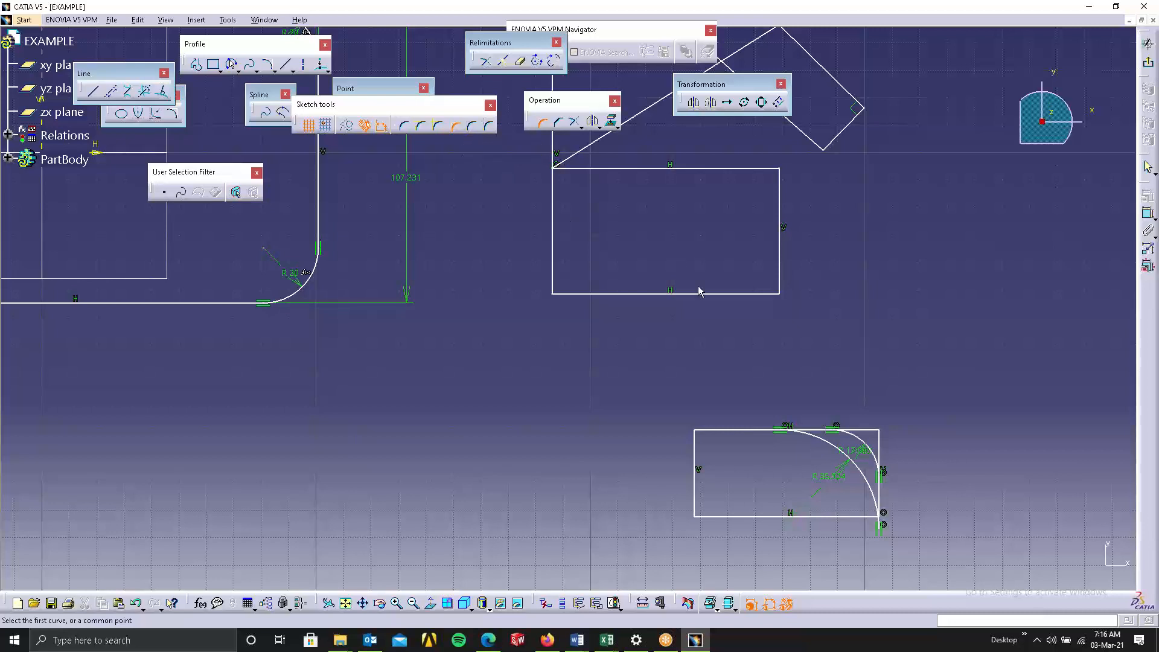
pyautogui.moveTo(698, 188)
pyautogui.mouseDown(button='middle')
pyautogui.moveTo(701, 345)
pyautogui.moveTo(652, 319)
pyautogui.mouseUp(button='middle')
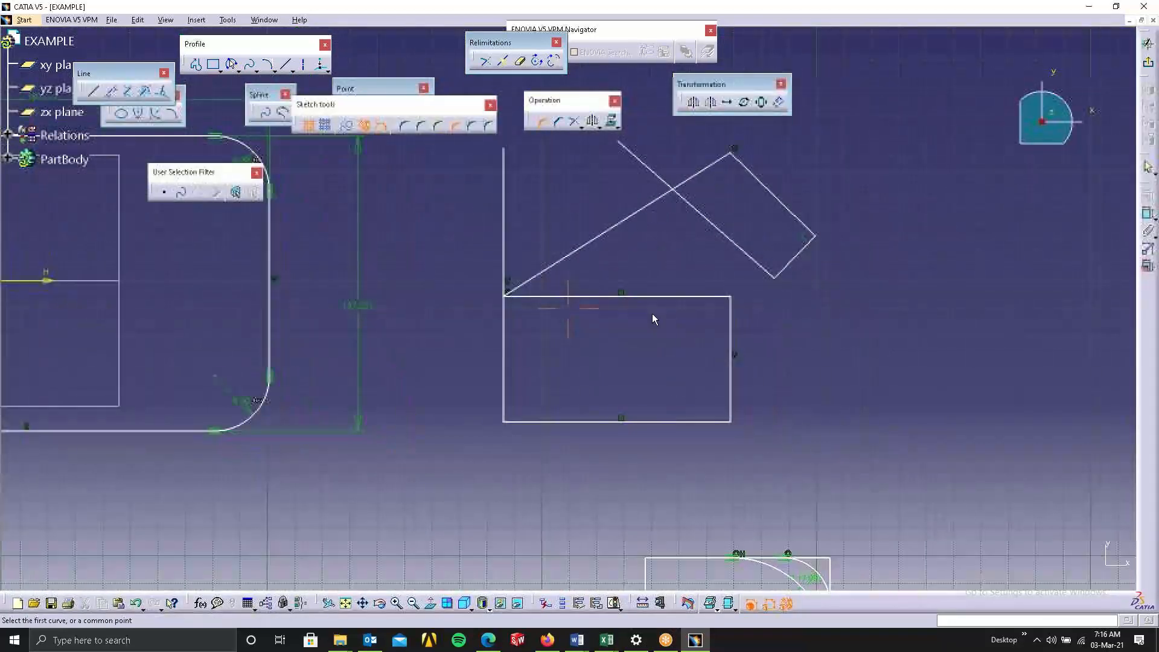
pyautogui.click(704, 165)
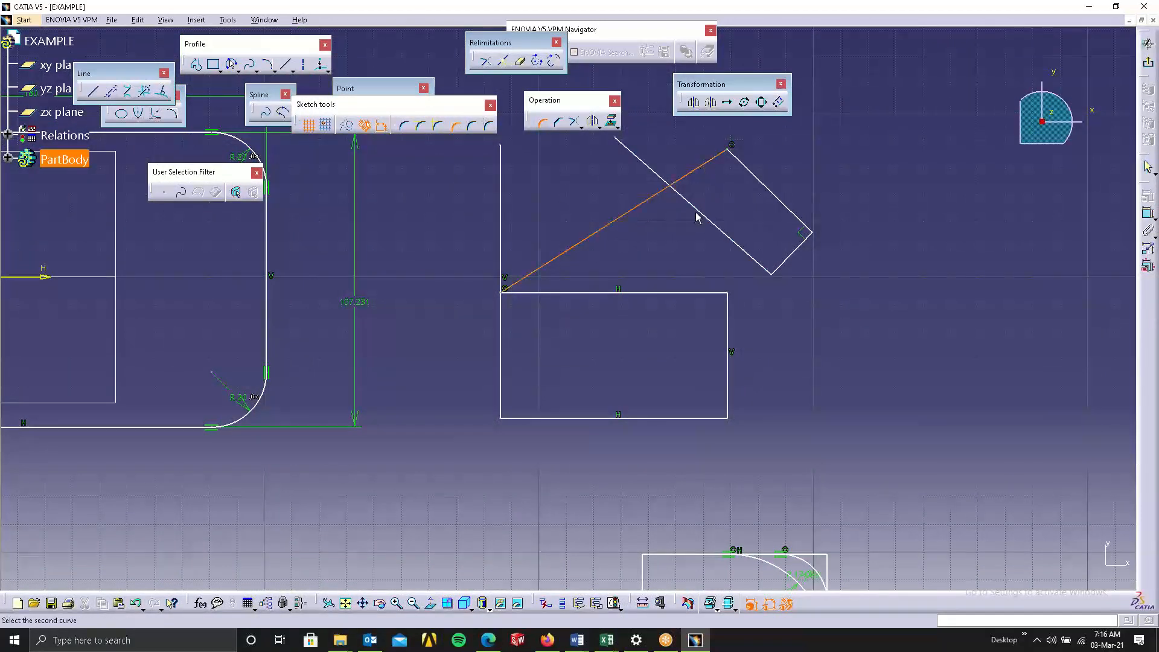
pyautogui.click(701, 211)
pyautogui.click(706, 207)
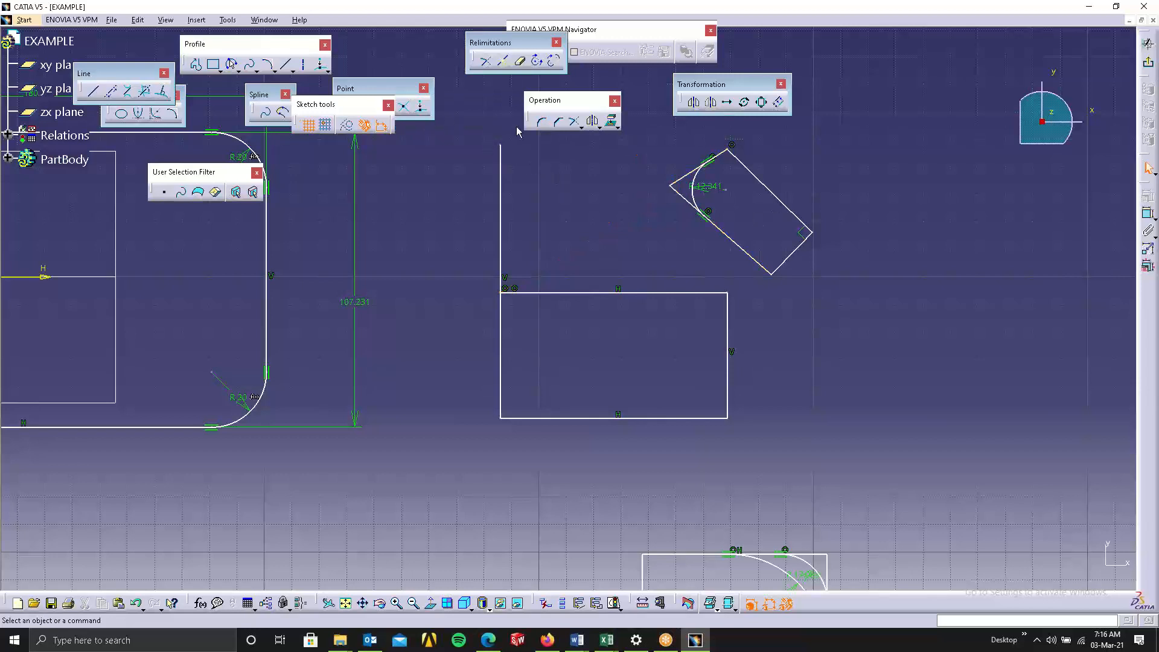
pyautogui.hotkey('ctrl', 'z')
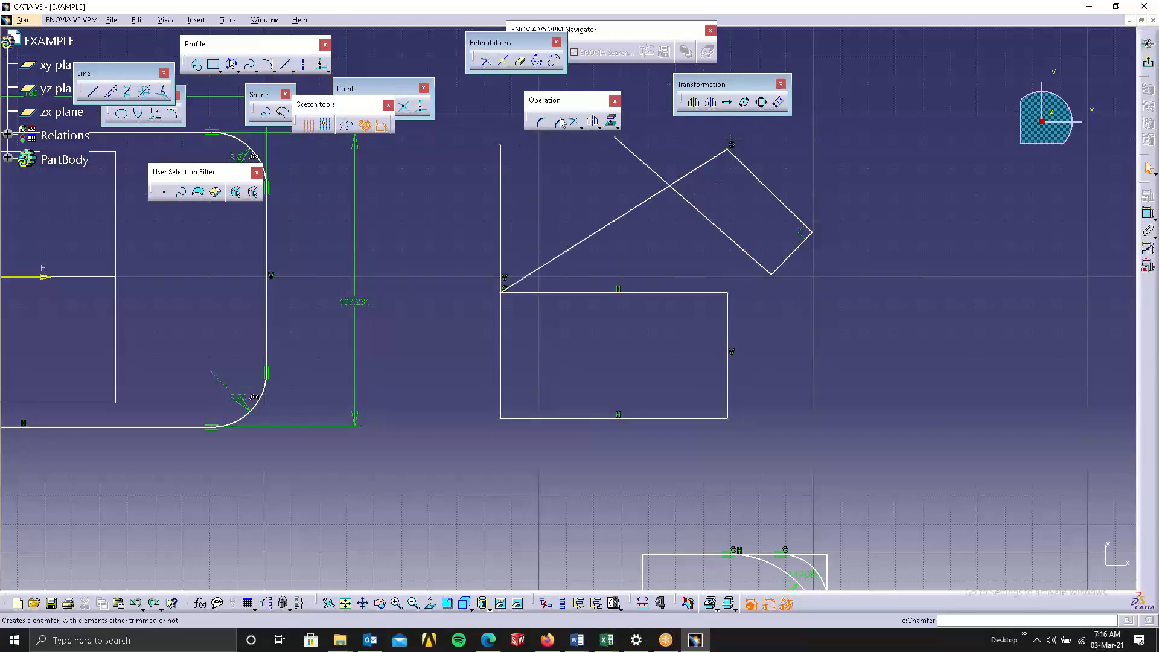
# Create a corner between the diagonal line and the tilted rectangle's edge using Standard Lines Trim, then undo it.
pyautogui.click(542, 123)
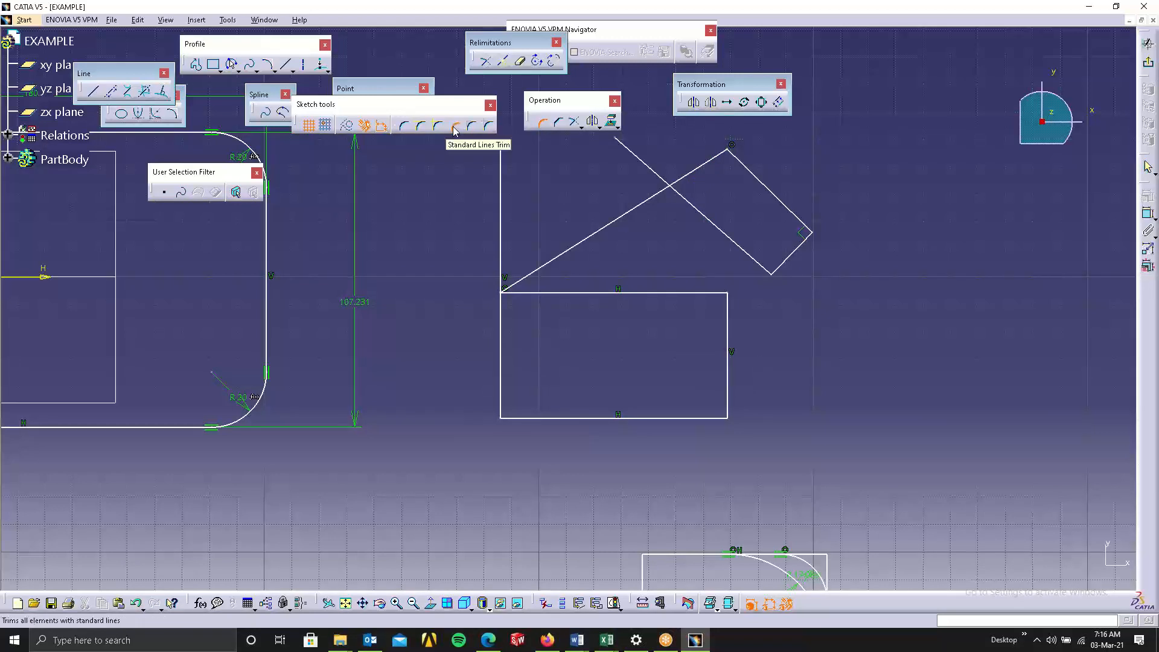
pyautogui.click(477, 128)
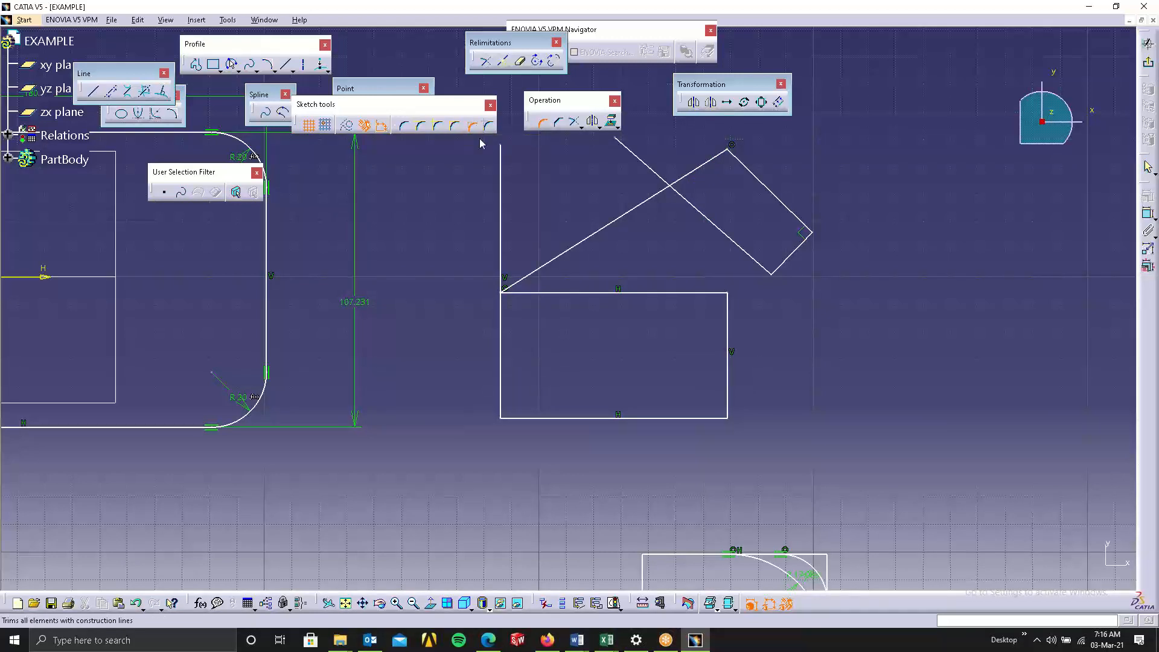
pyautogui.click(701, 170)
pyautogui.click(710, 219)
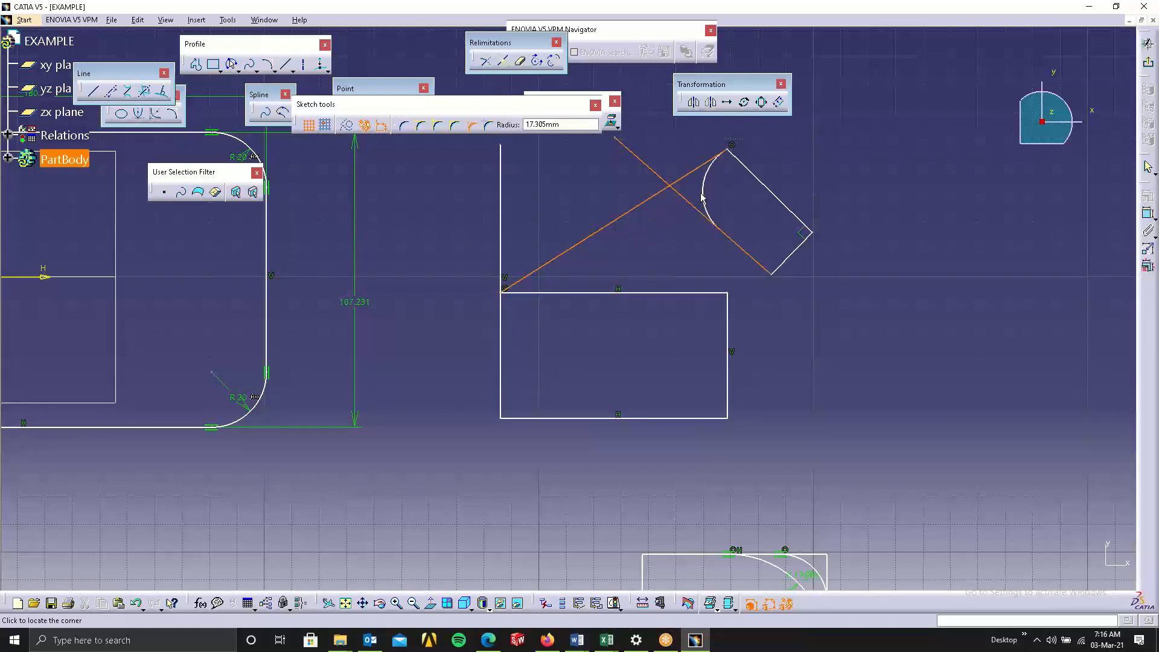
pyautogui.click(688, 193)
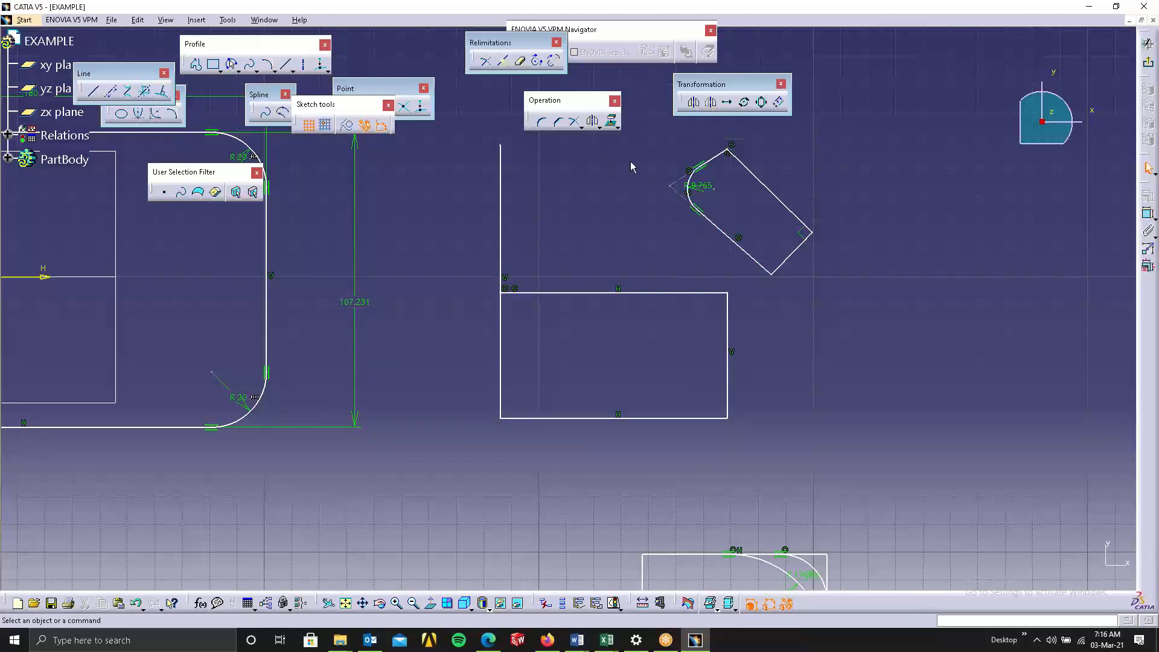
pyautogui.hotkey('ctrl', 'z')
pyautogui.hotkey('ctrl', 'z')
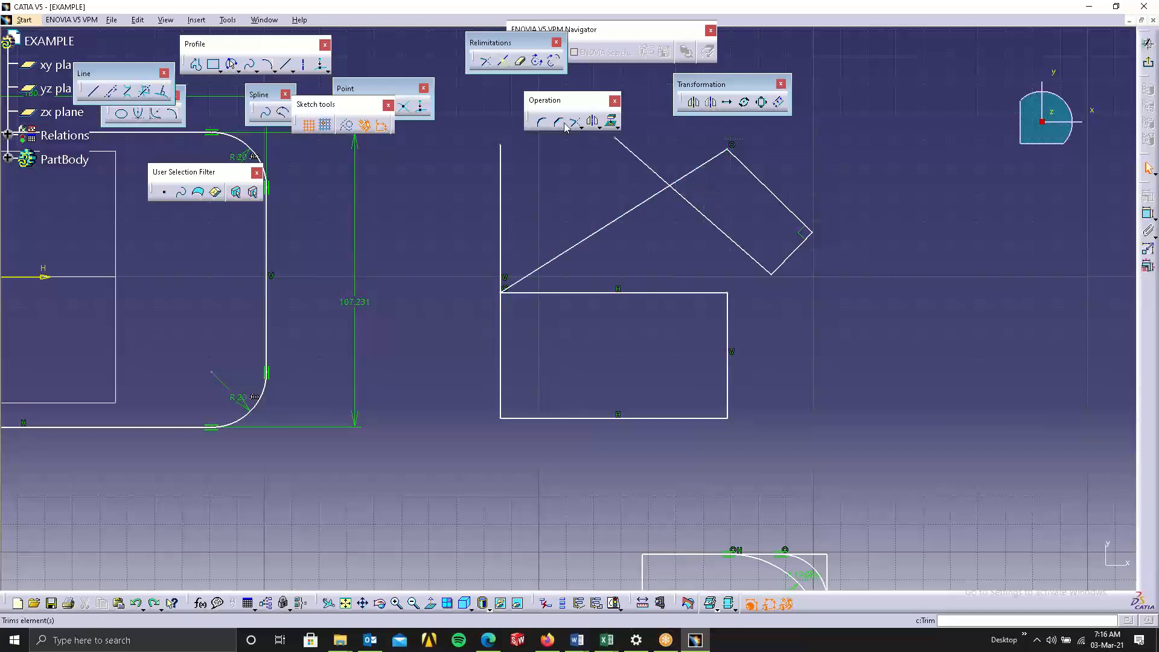
# Create a corner between the tilted rectangle's edge and the diagonal line using the Construction Lines No Trim option.
pyautogui.click(542, 122)
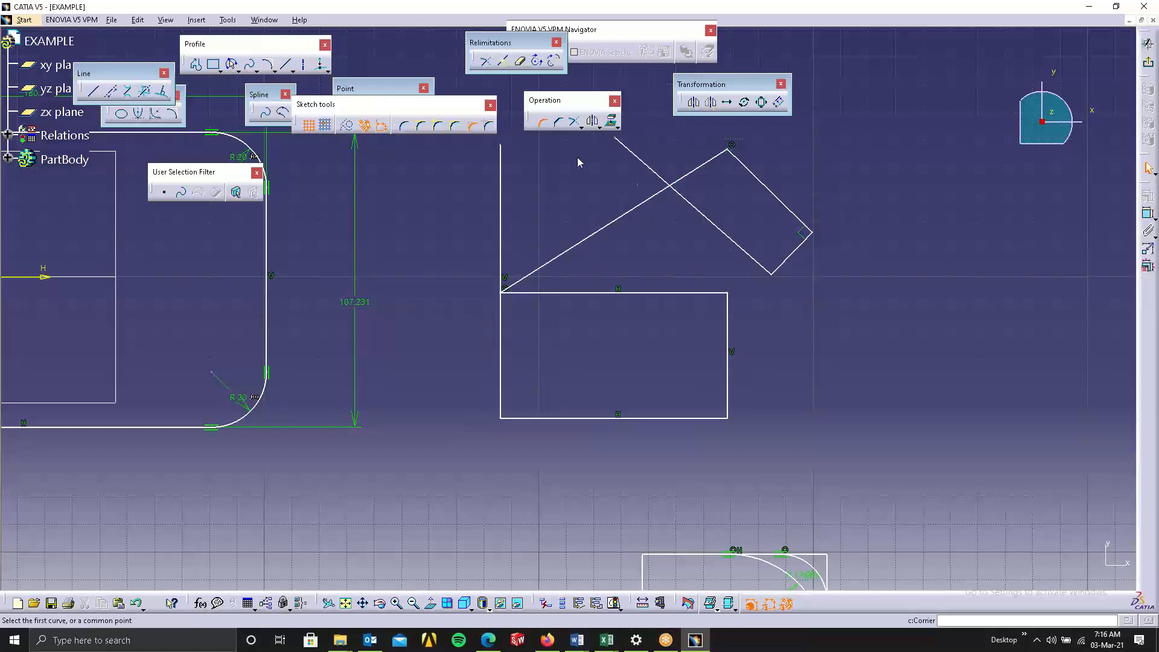
pyautogui.click(491, 127)
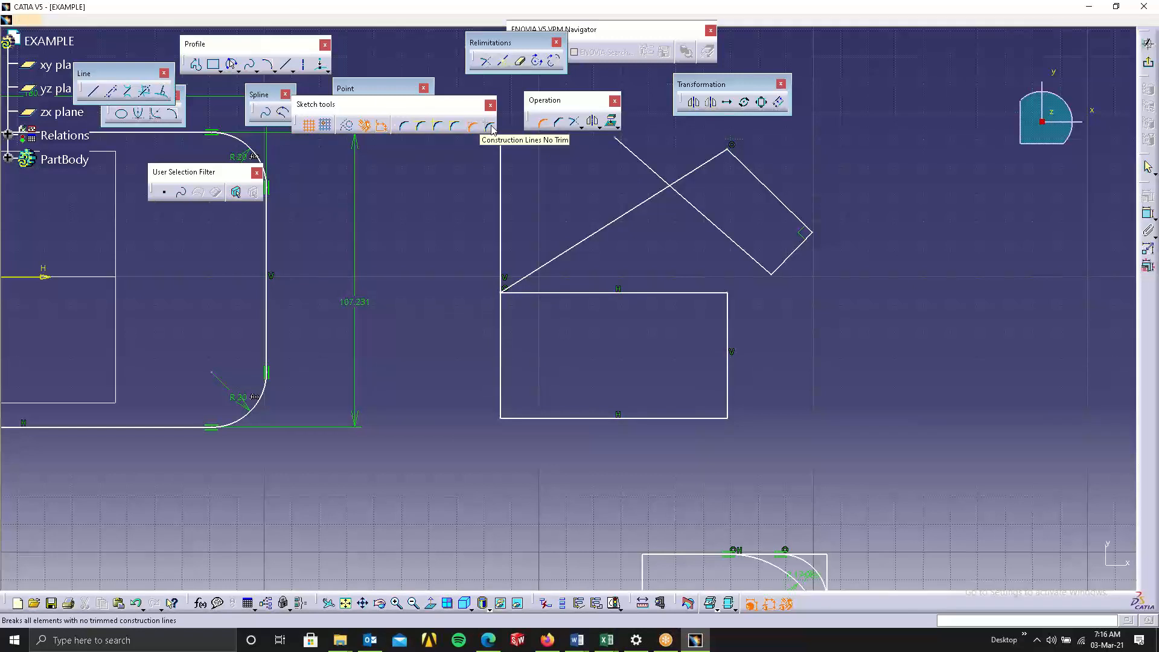
pyautogui.click(710, 219)
pyautogui.click(709, 165)
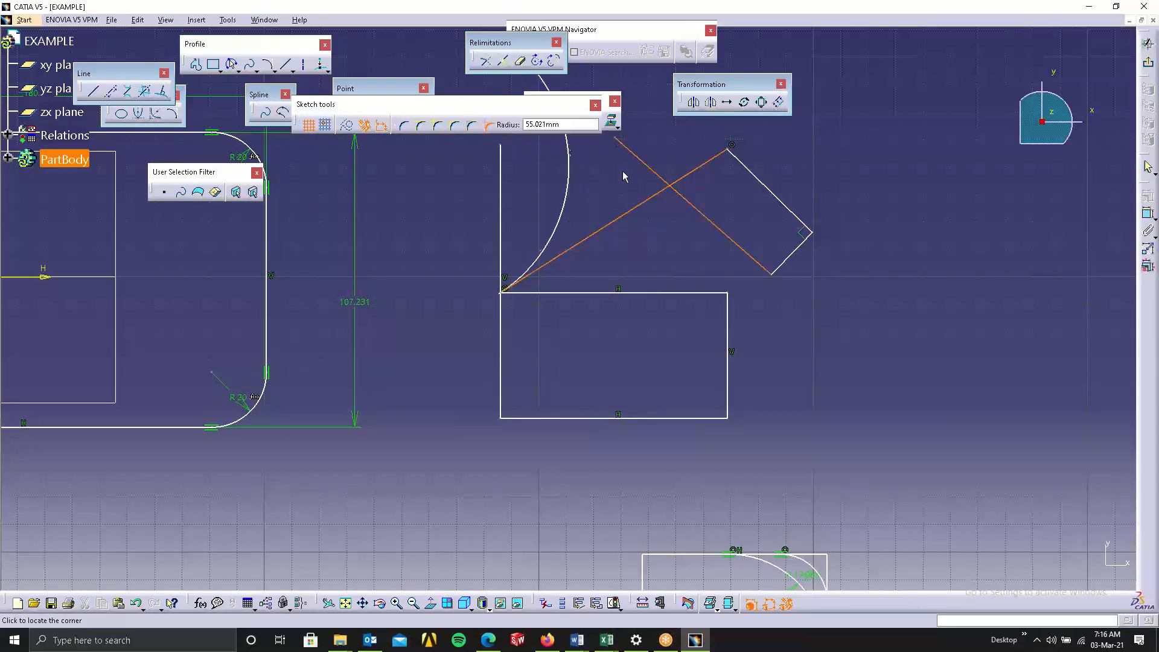
pyautogui.click(693, 186)
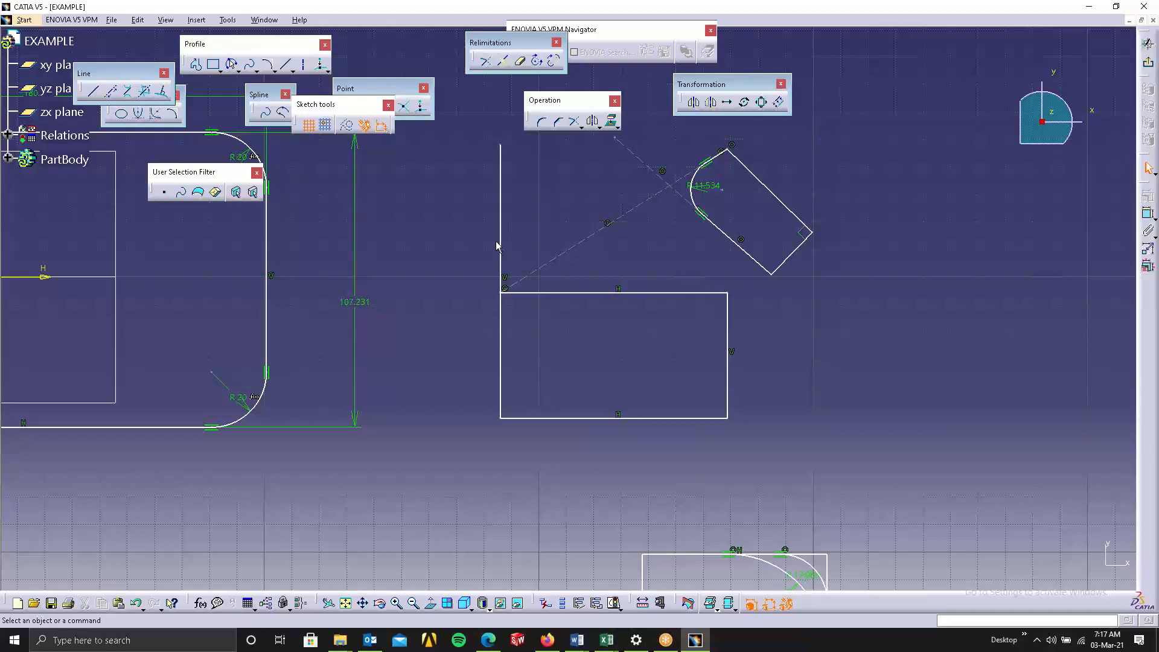
# Chamfer the rectangle's top-right corner between the top and right edges at 45deg and about 17.3 mm length.
pyautogui.click(571, 121)
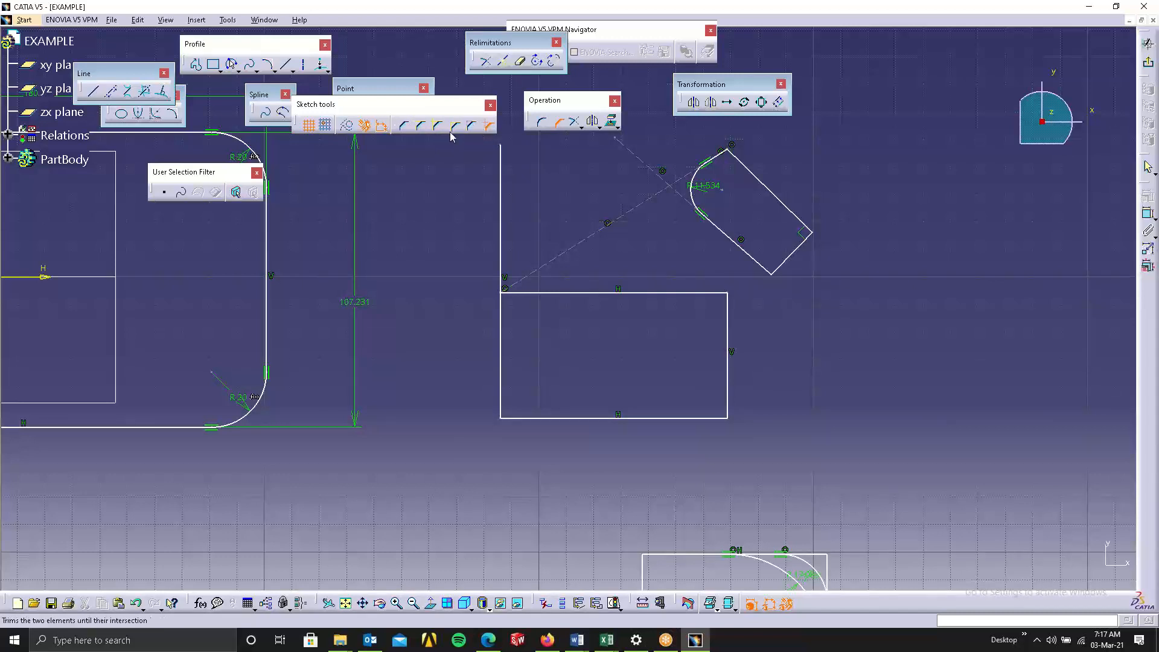
pyautogui.click(703, 297)
pyautogui.click(725, 309)
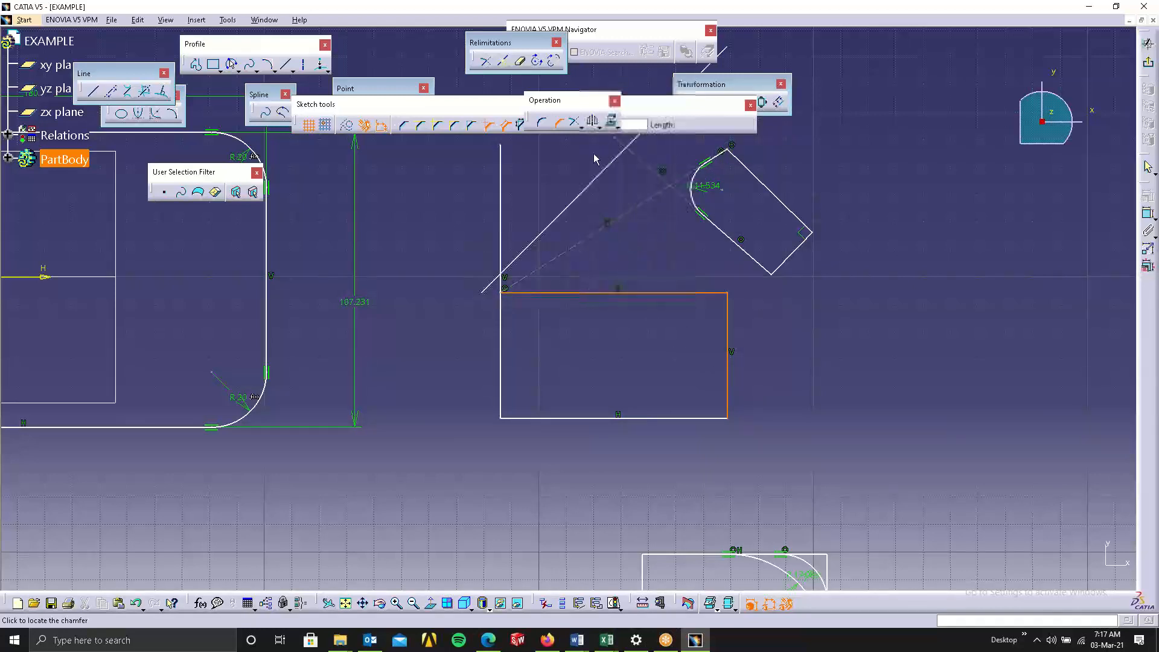
pyautogui.moveTo(605, 100); pyautogui.dragTo(953, 79)
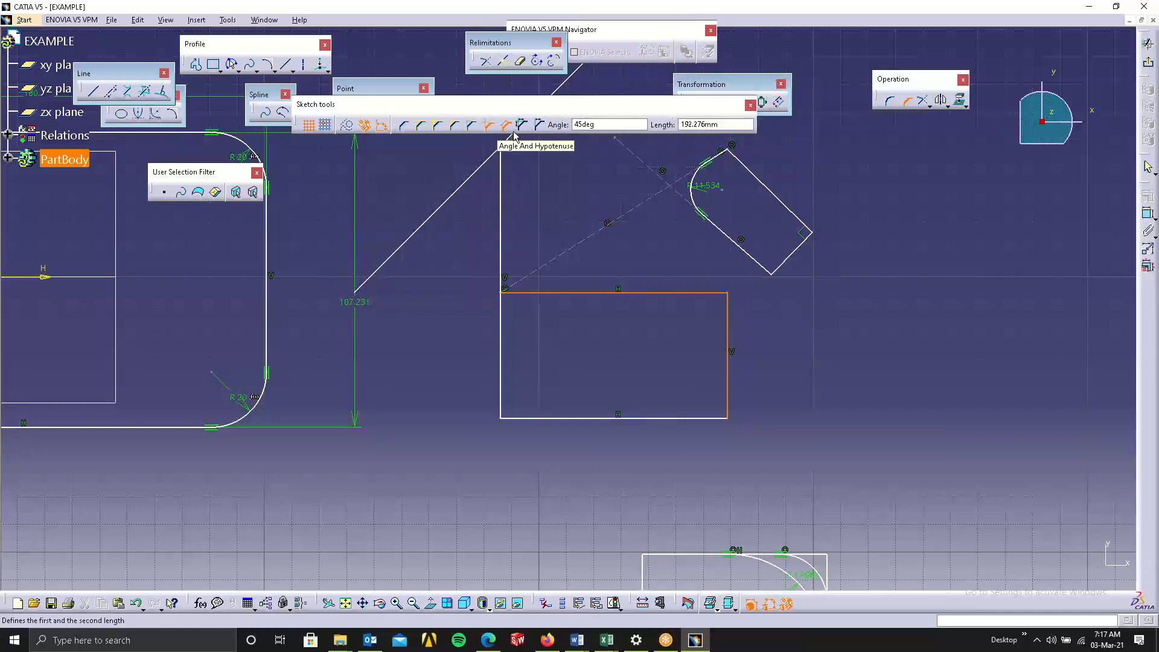
pyautogui.click(713, 306)
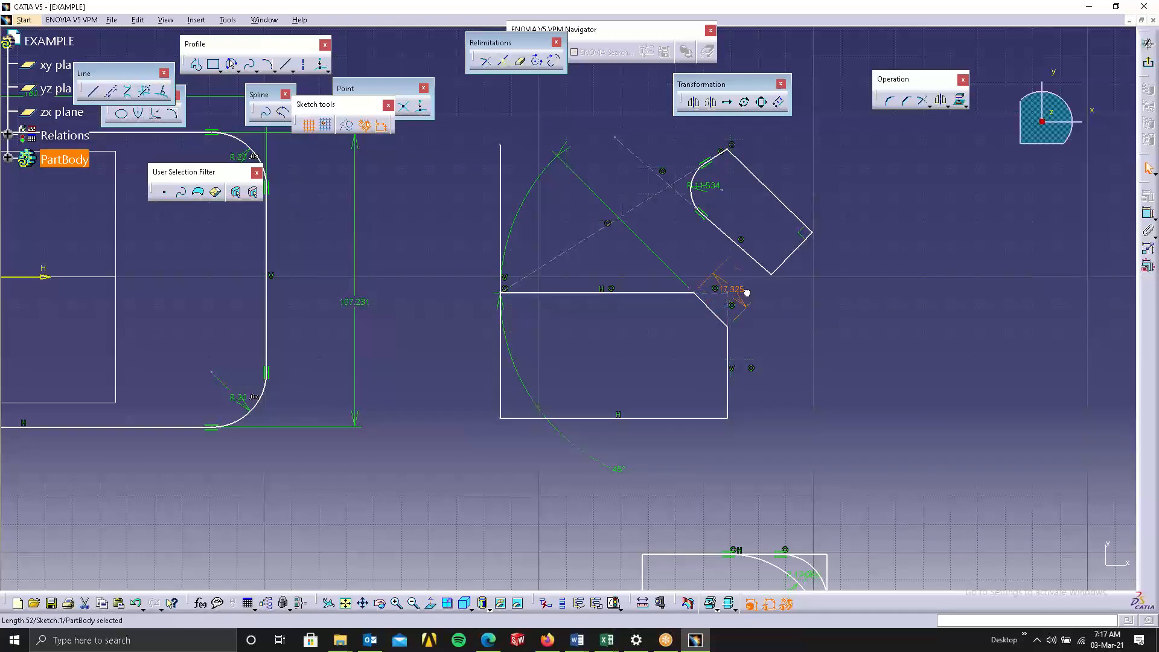
# Reposition the top-right chamfer's length and angle dimensions away from the geometry.
pyautogui.moveTo(747, 293); pyautogui.dragTo(771, 282)
pyautogui.moveTo(618, 469); pyautogui.dragTo(526, 195)
pyautogui.click(852, 413)
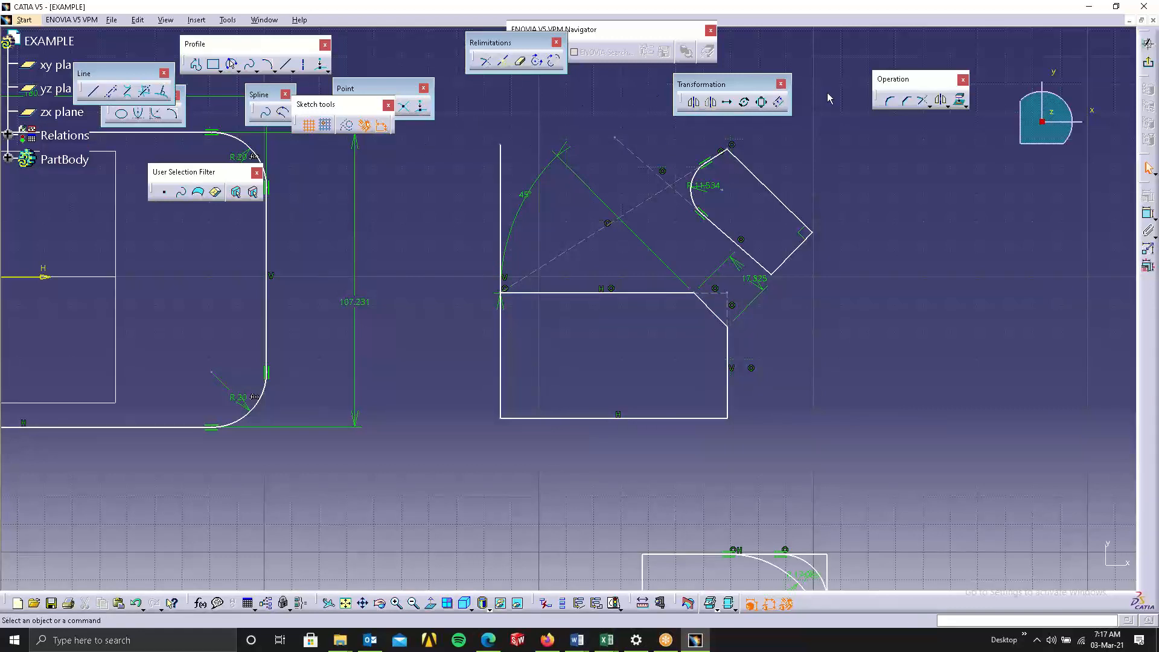
# Chamfer the rectangle's bottom-left corner using the First and Second Length option, about 17.2 mm each.
pyautogui.click(907, 100)
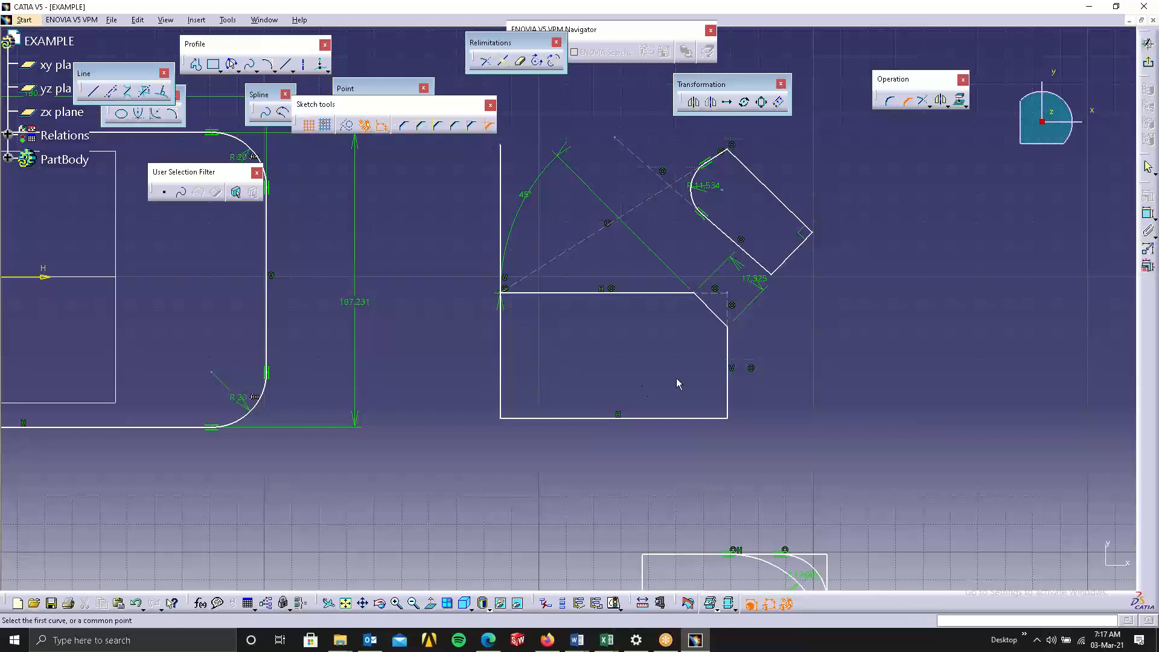
pyautogui.click(500, 389)
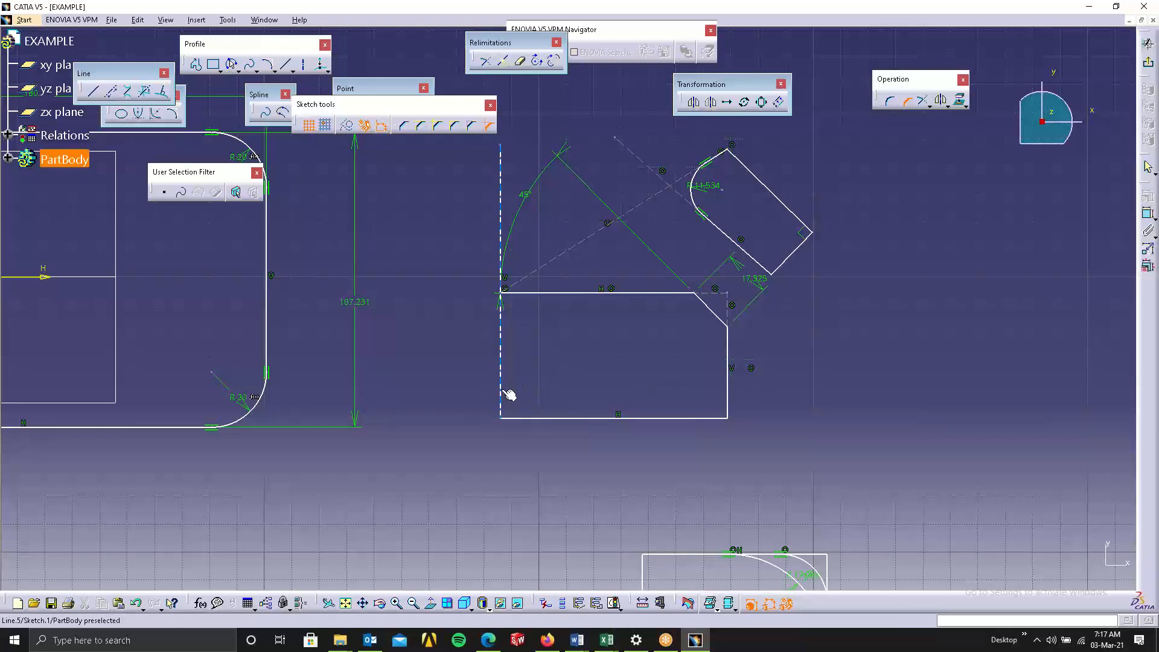
pyautogui.click(556, 418)
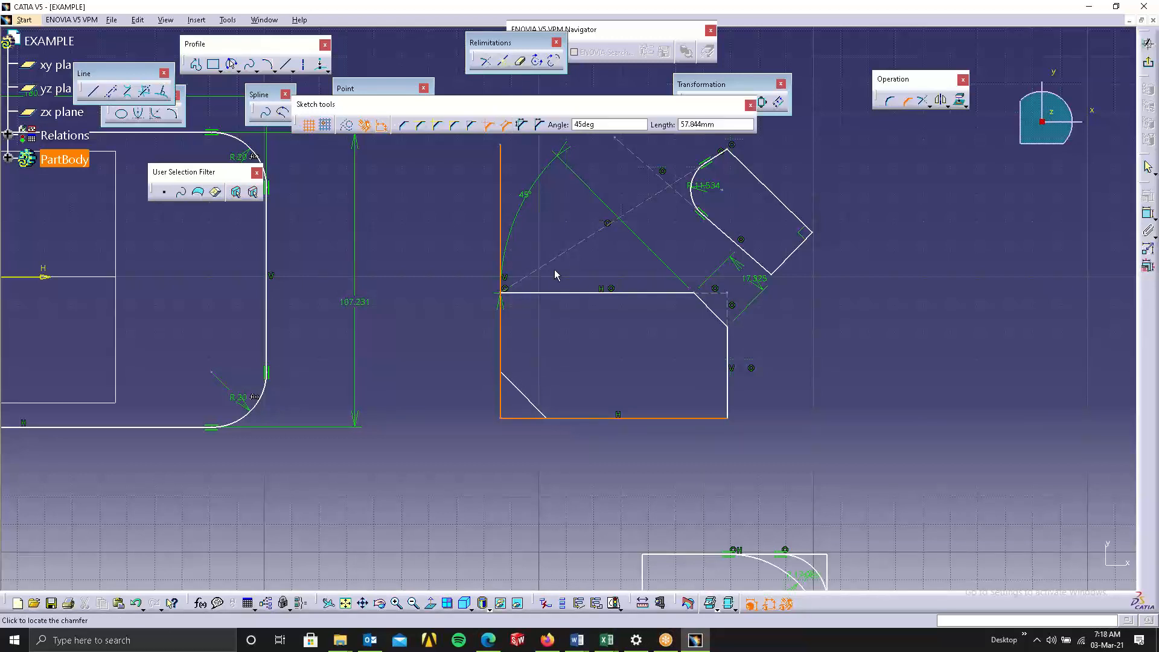
pyautogui.click(523, 126)
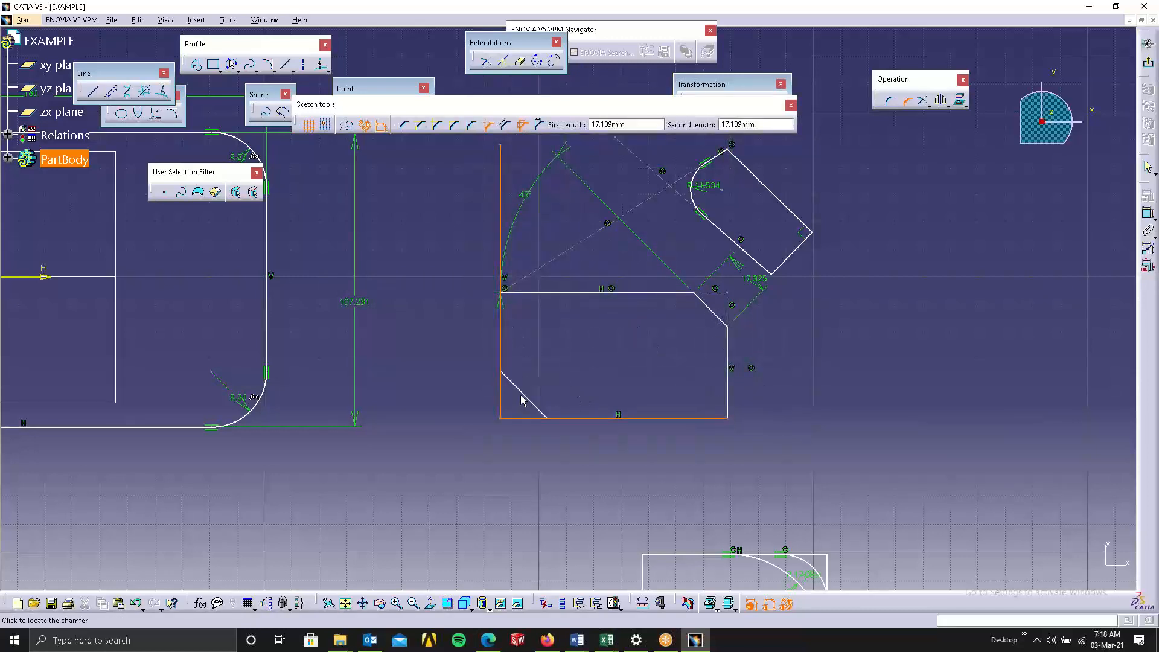
pyautogui.click(517, 394)
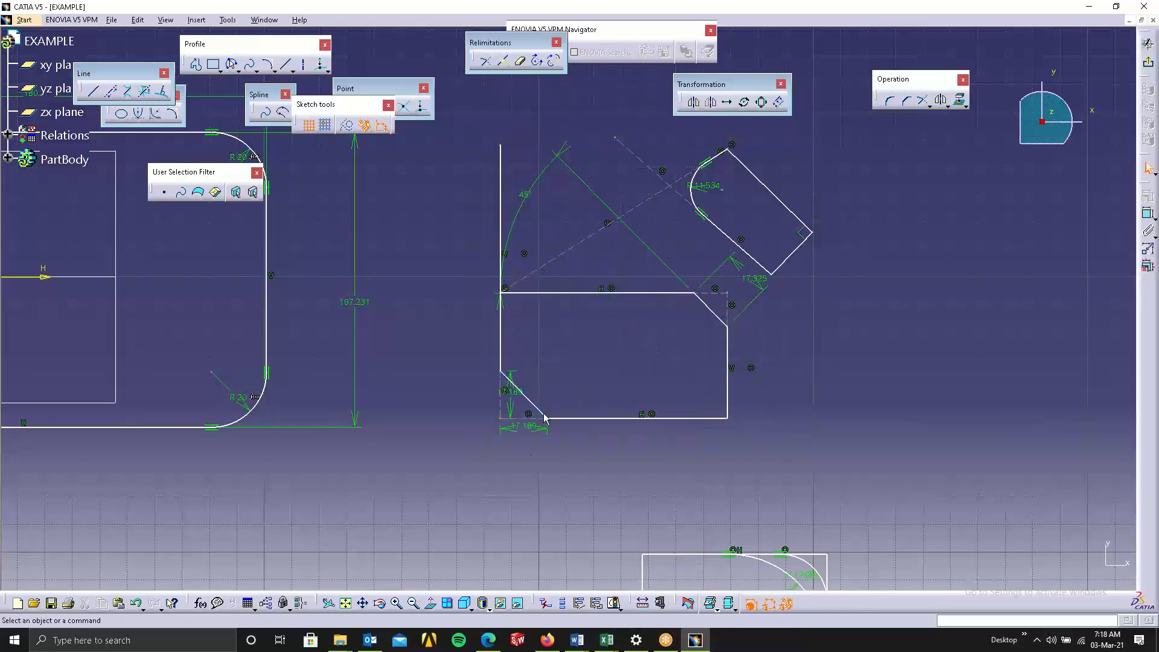
# Move the bottom-left chamfer's length dimensions outside the rectangle.
pyautogui.click(511, 399)
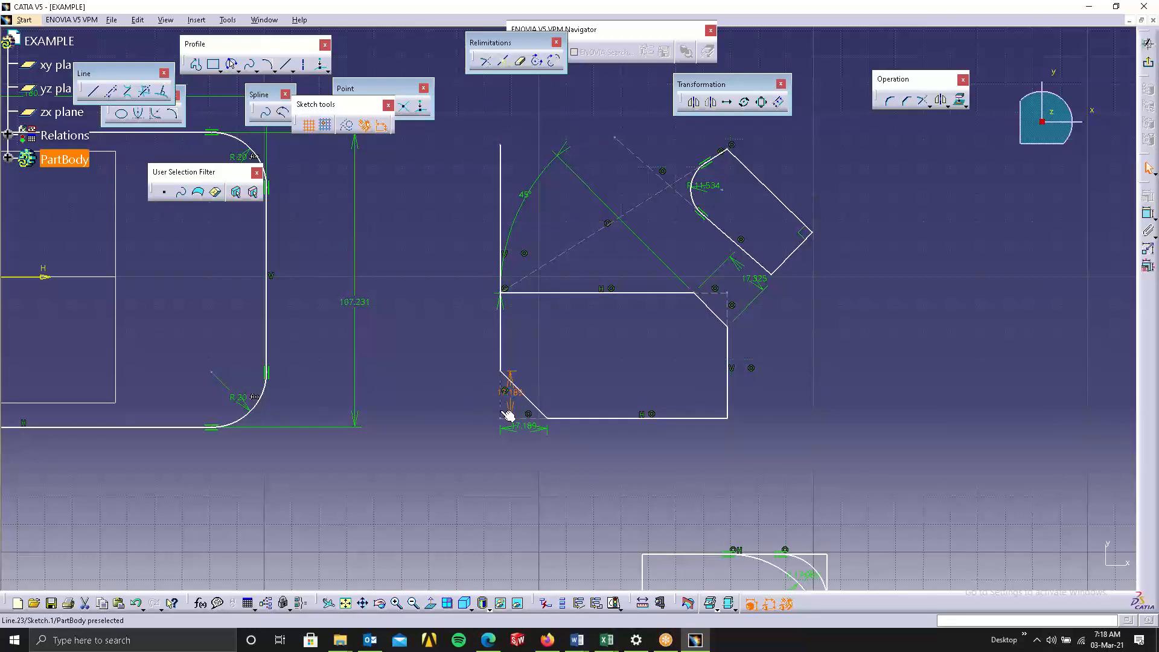
pyautogui.moveTo(509, 396); pyautogui.dragTo(483, 395)
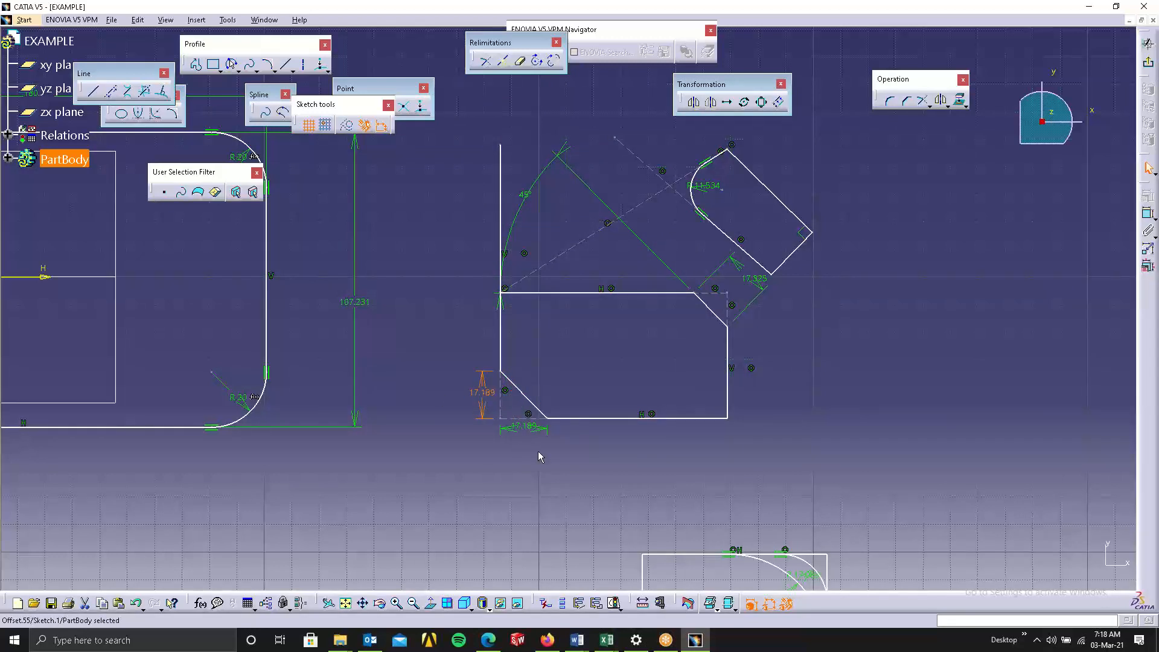
pyautogui.moveTo(534, 427); pyautogui.dragTo(535, 436)
pyautogui.click(632, 449)
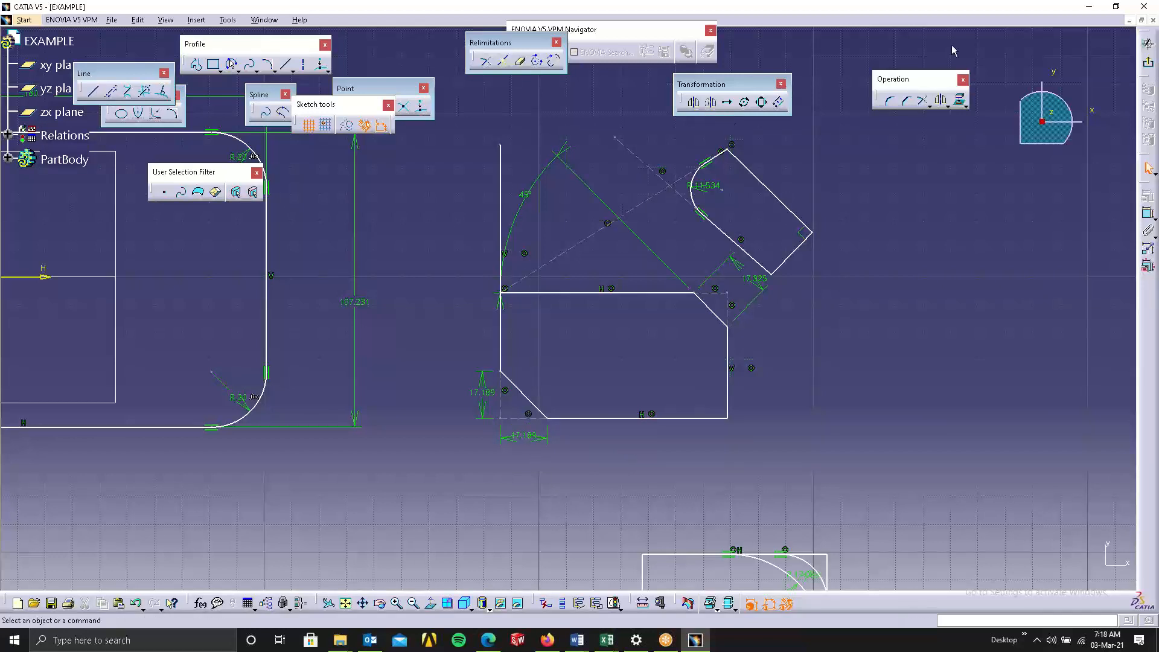
# Chamfer the rectangle's bottom-right corner using the Angle and First Length option, 45deg and about 13.6 mm.
pyautogui.click(907, 100)
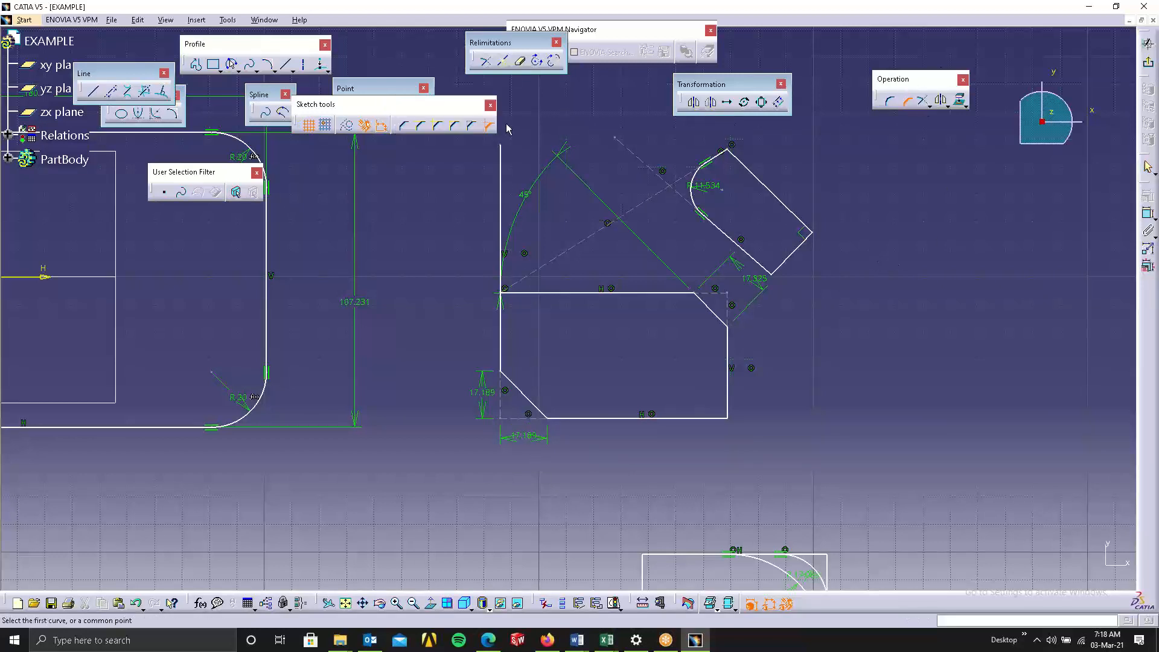
pyautogui.click(715, 419)
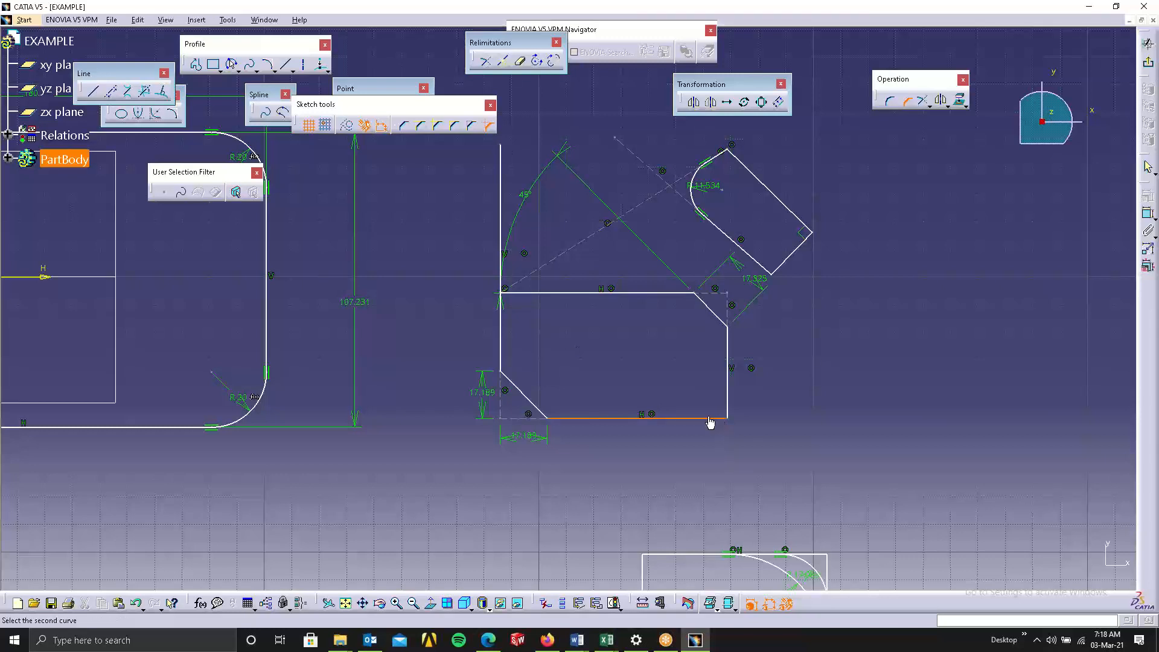
pyautogui.click(727, 383)
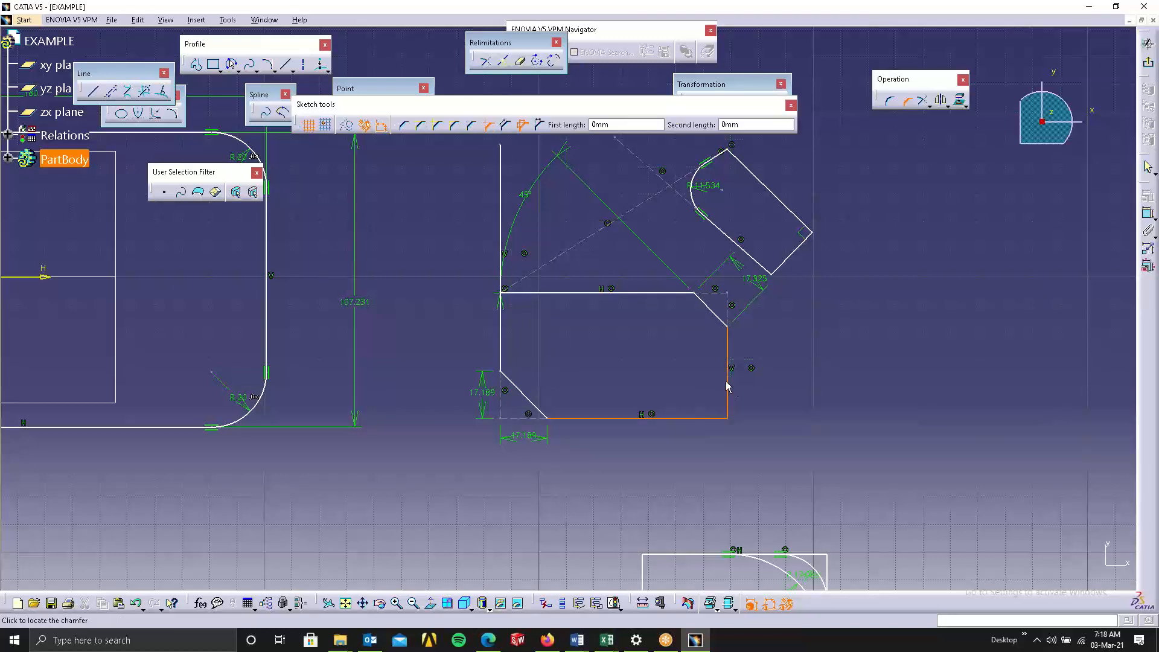
pyautogui.click(539, 125)
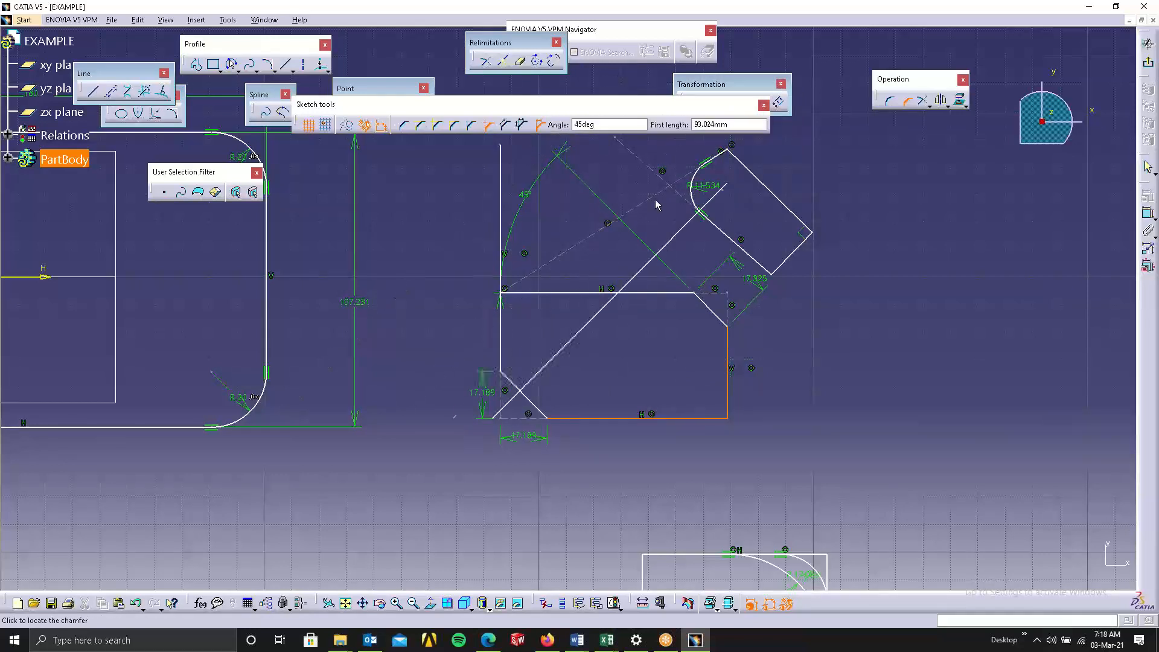
pyautogui.click(715, 404)
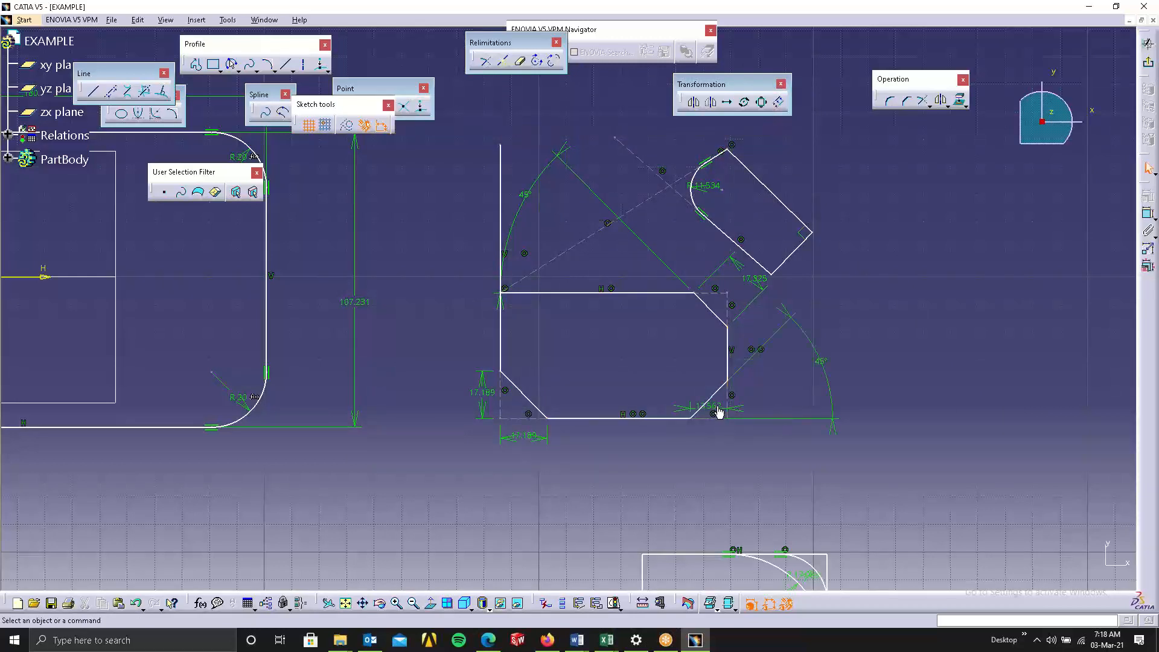
# Move the bottom-right chamfer's length dimension below the rectangle.
pyautogui.click(718, 408)
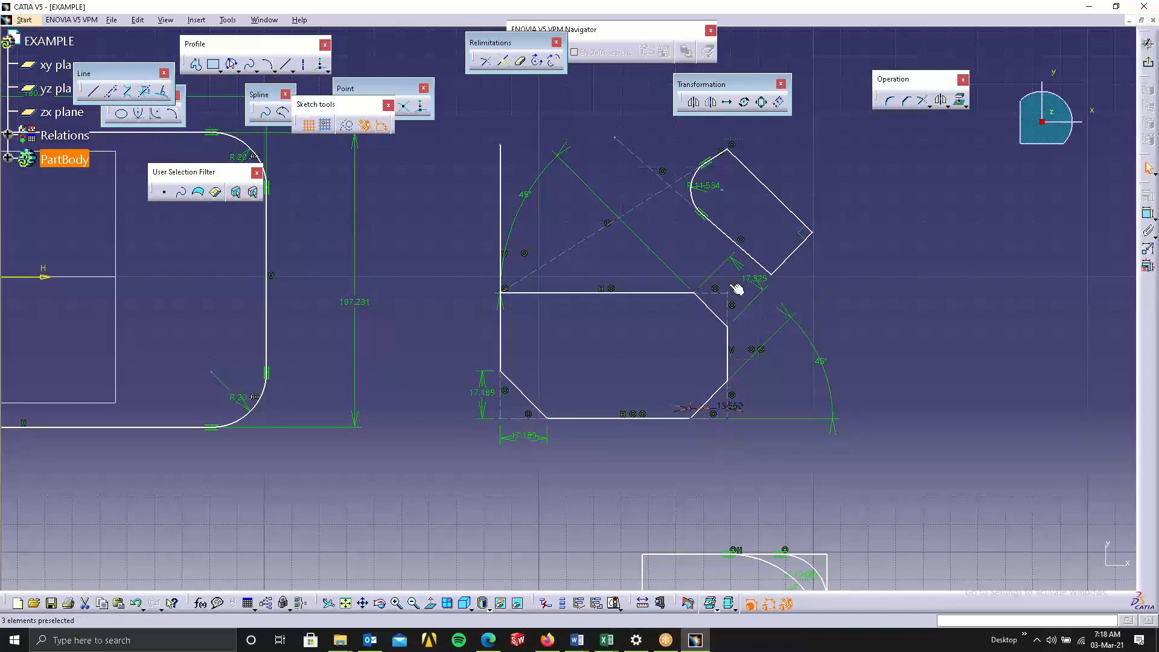
pyautogui.moveTo(735, 405); pyautogui.dragTo(742, 450)
pyautogui.click(733, 462)
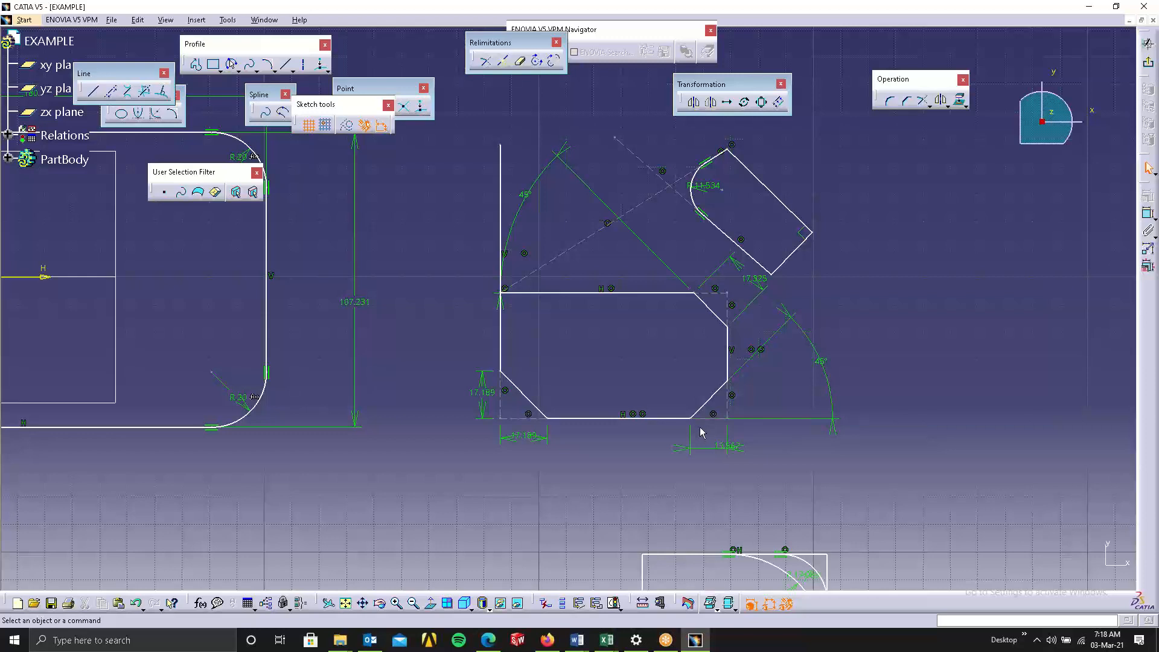
# Set the bottom-right chamfer's angle to 60deg.
pyautogui.doubleClick(821, 361)
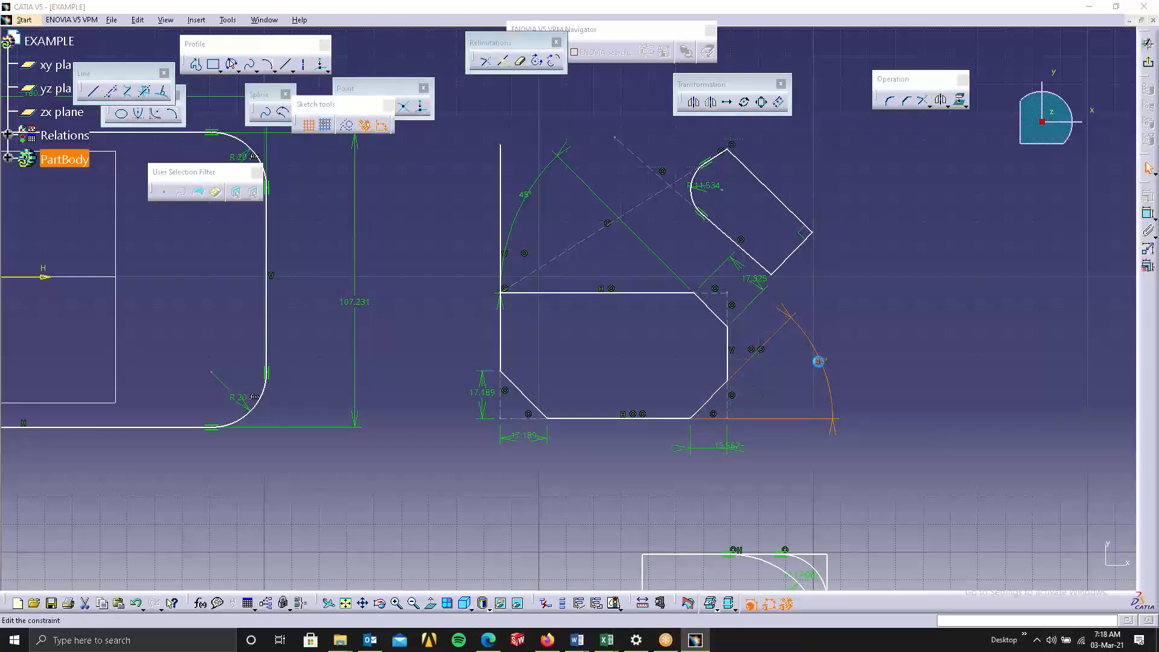
pyautogui.write('60deg')
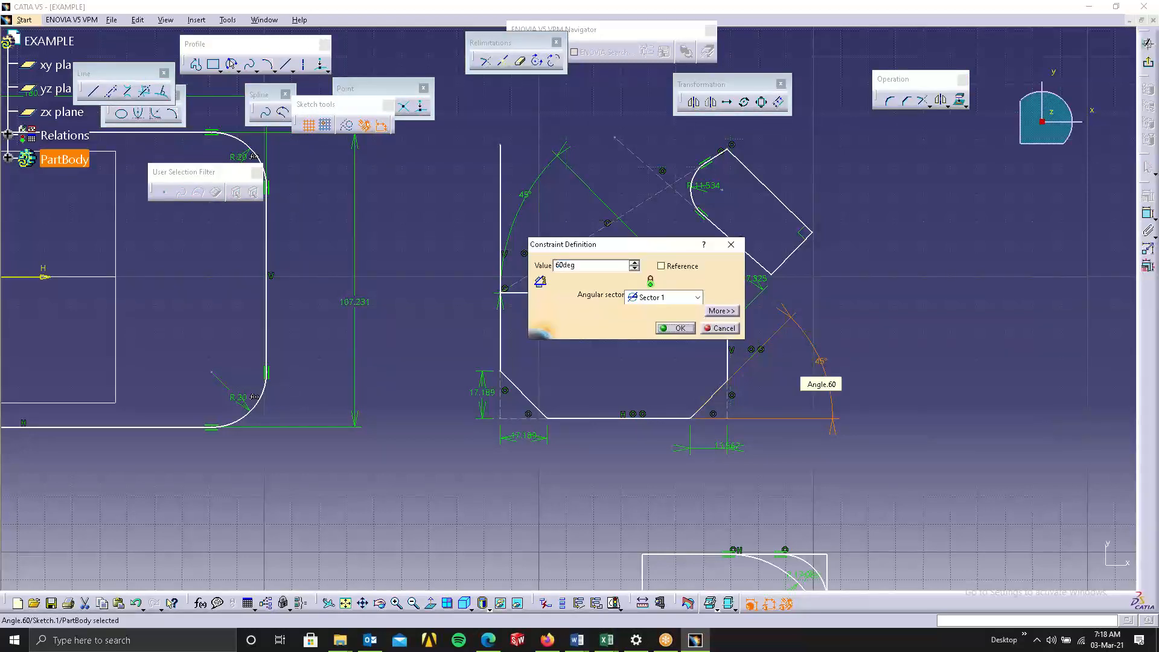
pyautogui.press('Return')
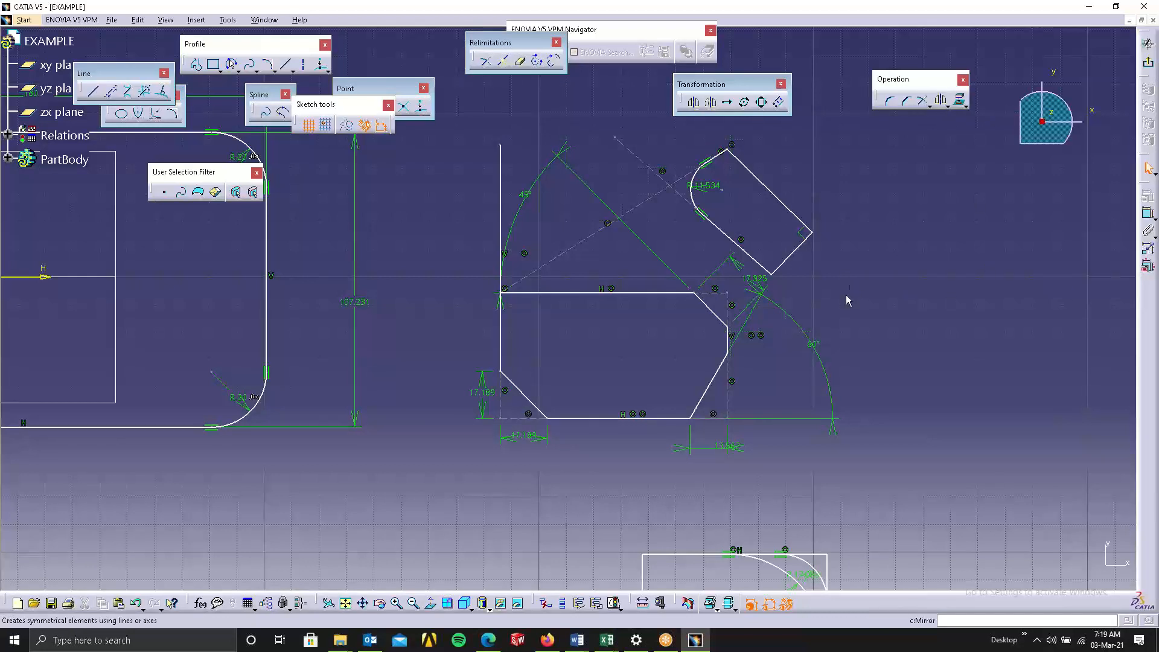
# Delete all geometry and constraints from the sketch, dismissing the deletion report.
pyautogui.moveTo(873, 325)
pyautogui.mouseDown(button='middle')
pyautogui.moveTo(895, 371)
pyautogui.moveTo(838, 430)
pyautogui.mouseUp(button='middle')
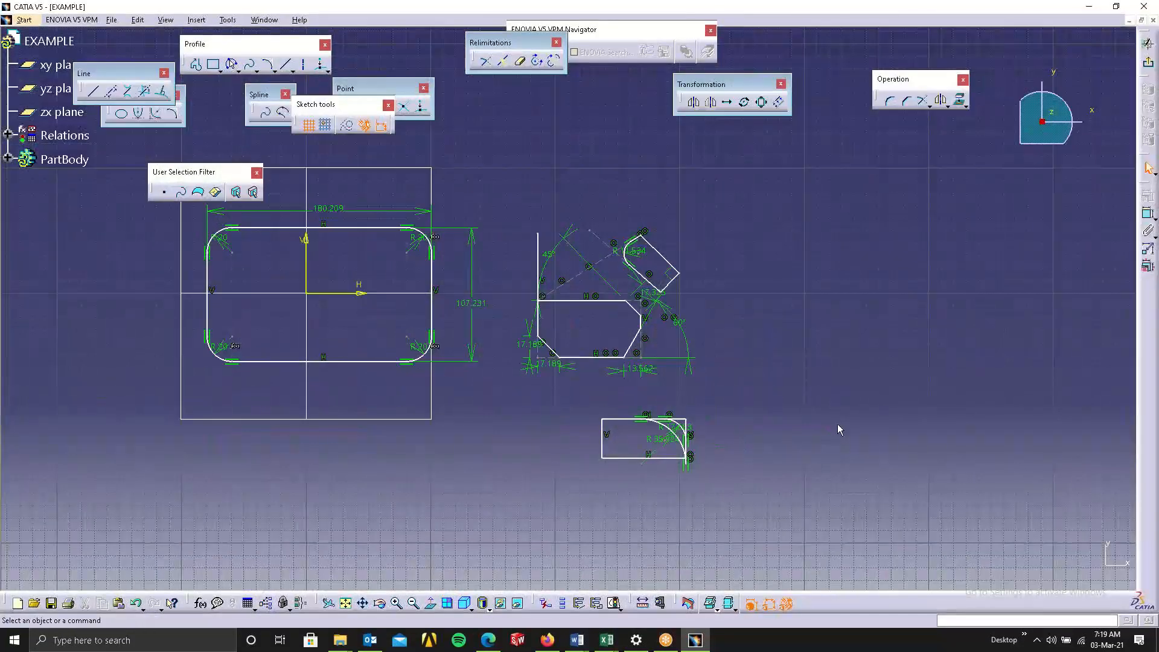
pyautogui.moveTo(799, 480); pyautogui.dragTo(332, 164)
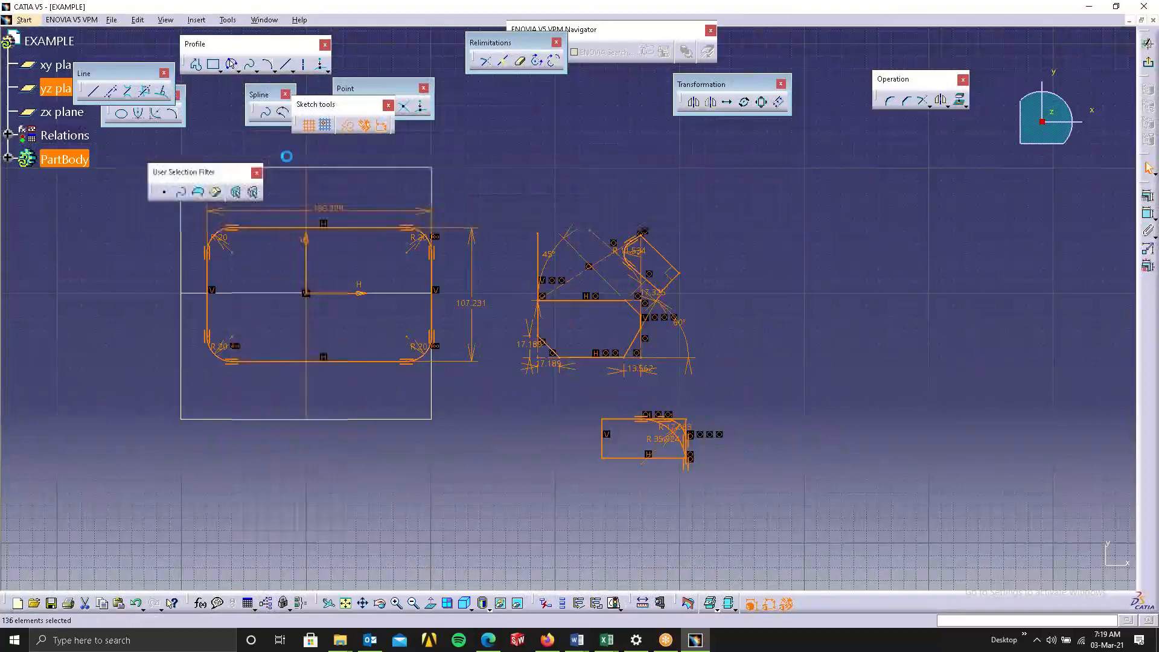
pyautogui.press('Delete')
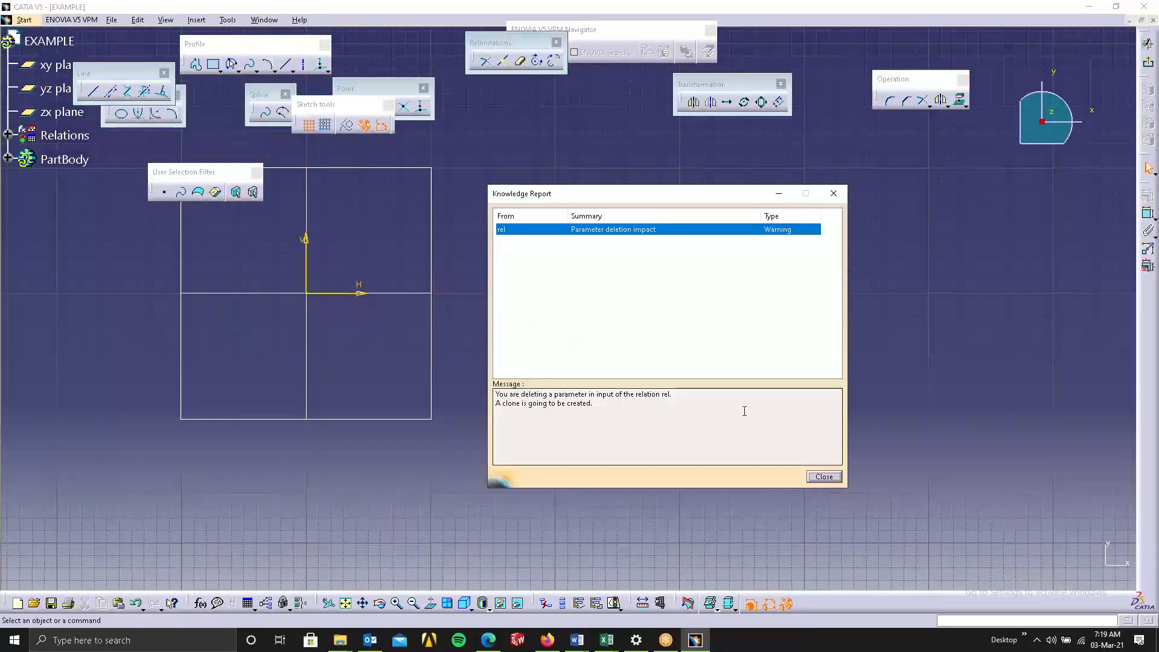
pyautogui.click(823, 477)
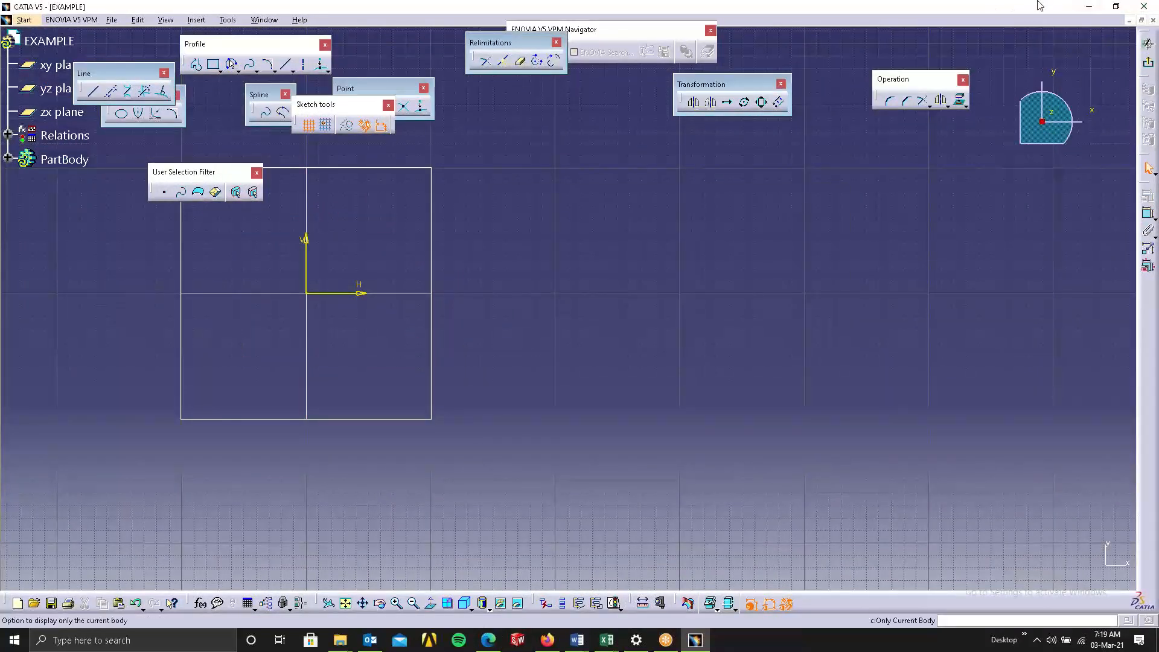
# Open the reference flange drawing image from the 2d folder inside New folder on the desktop.
pyautogui.click(1088, 7)
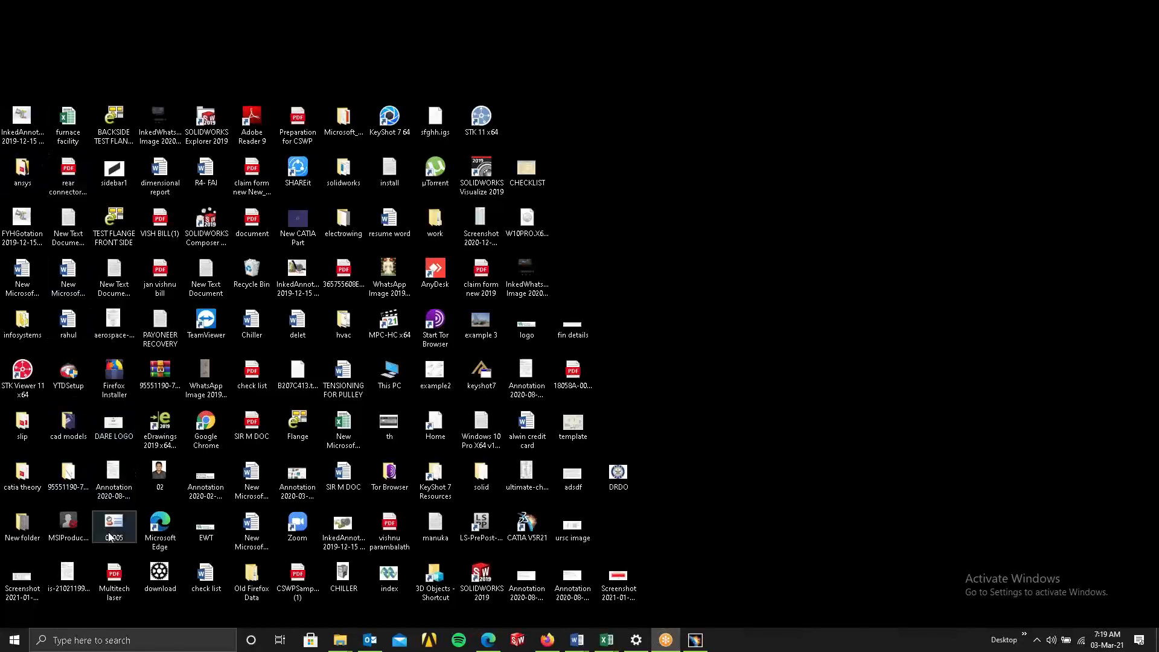
pyautogui.click(20, 527)
pyautogui.doubleClick(20, 527)
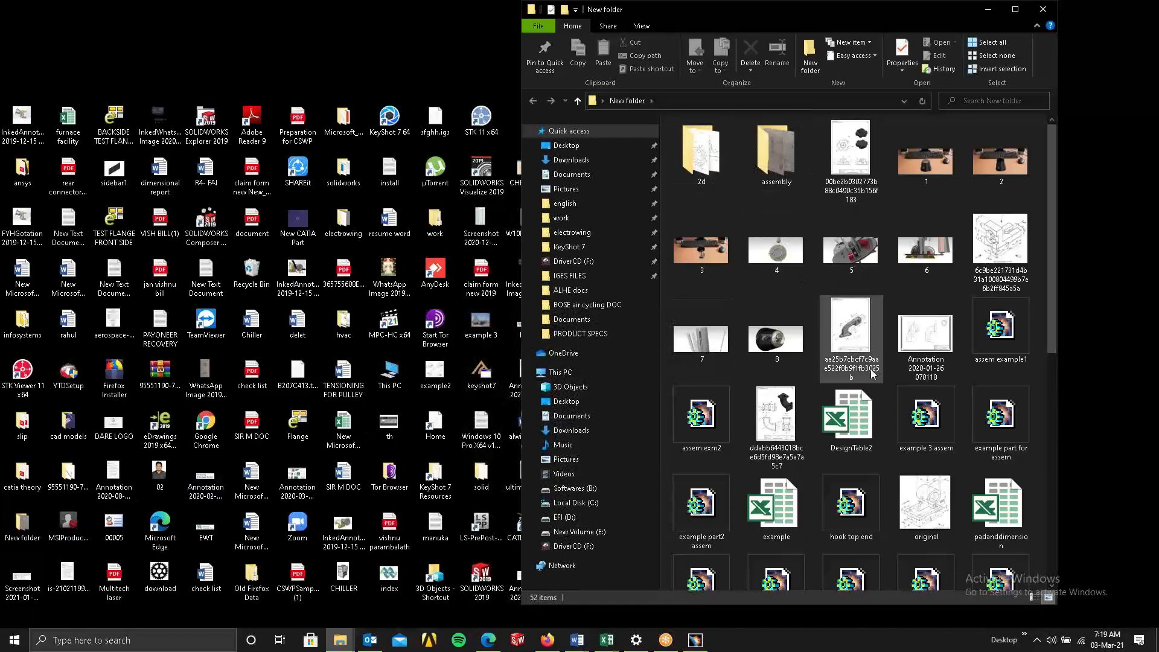
pyautogui.scroll(-8, 937, 337)
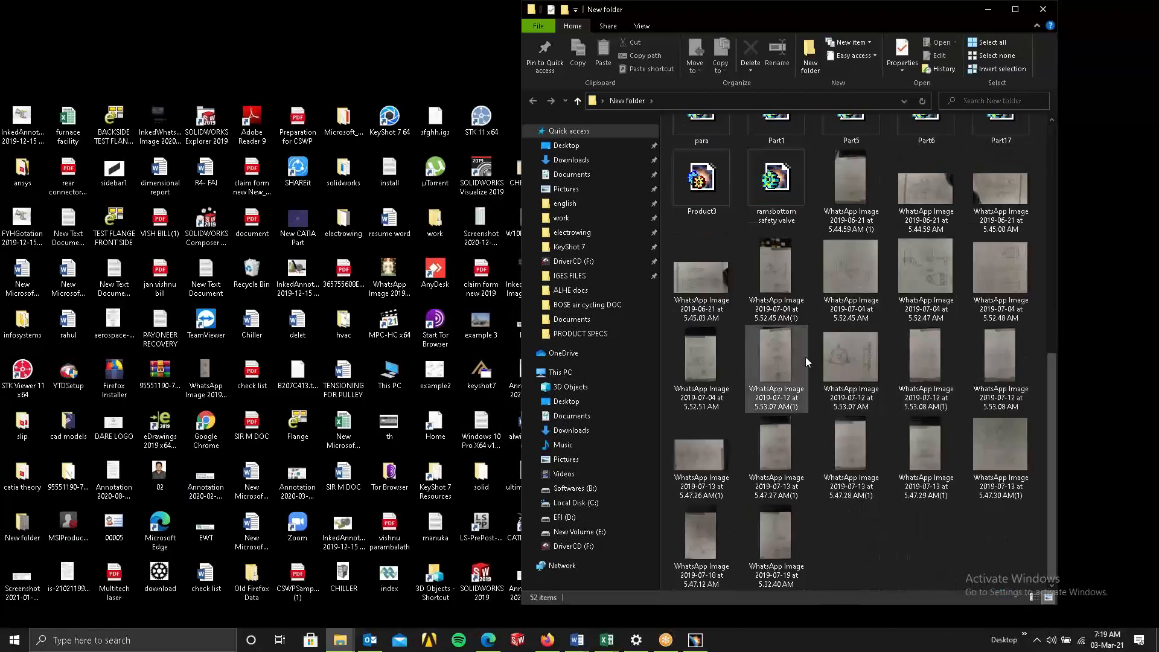
pyautogui.scroll(10, 805, 357)
pyautogui.doubleClick(720, 173)
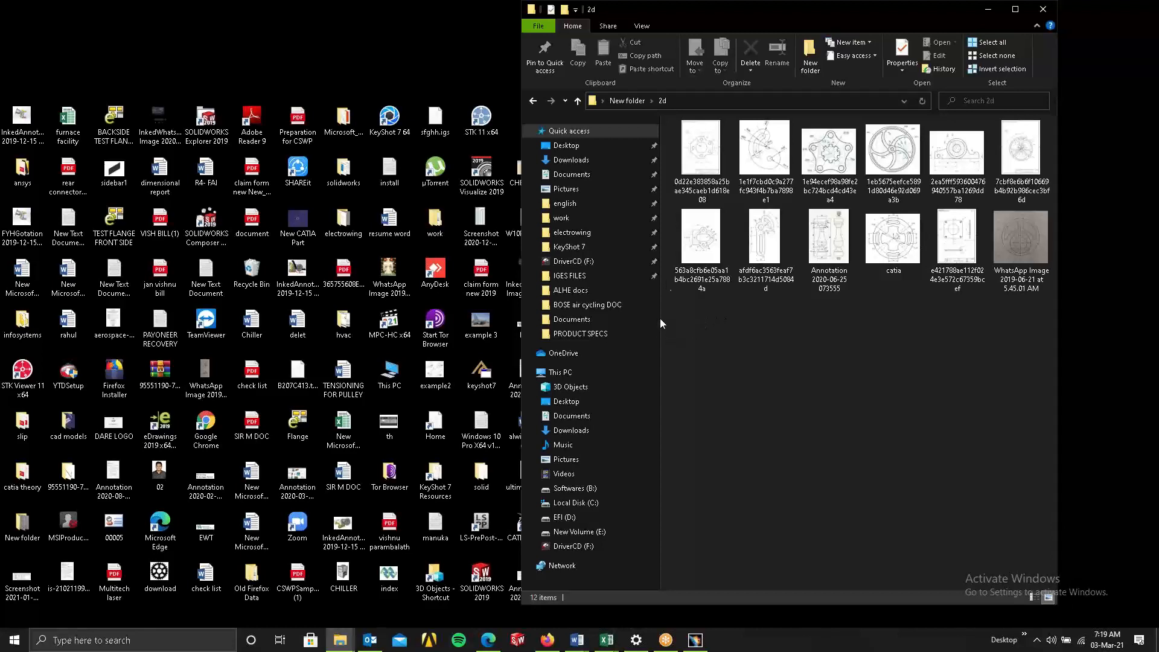
pyautogui.click(701, 258)
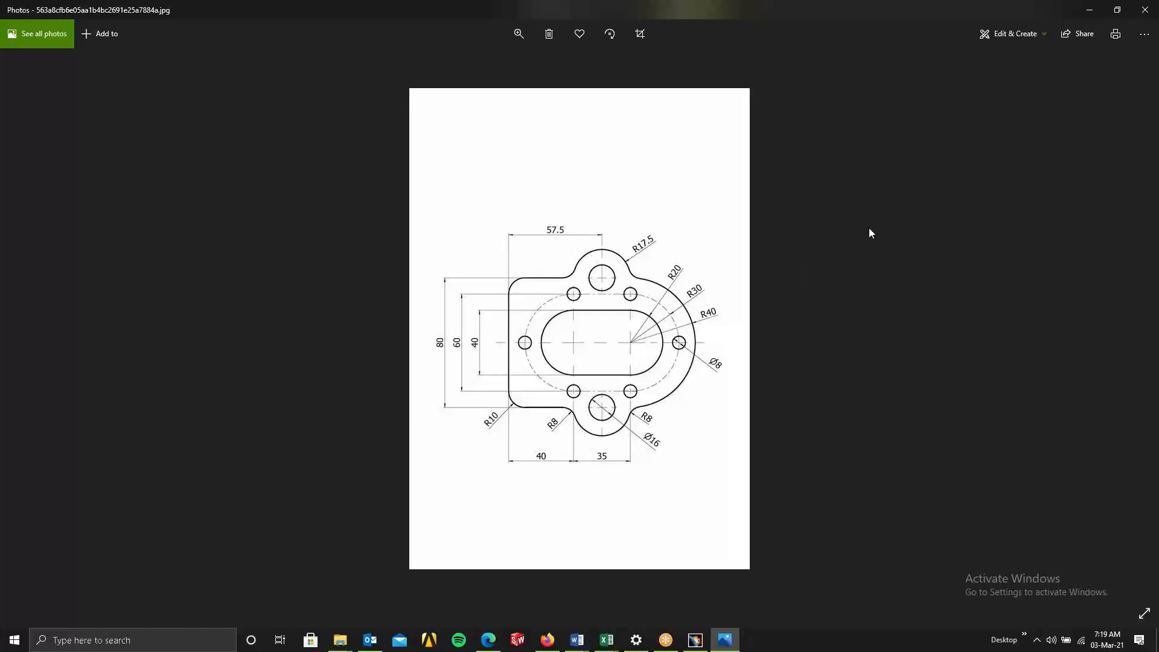
# Tile the photo viewer beside the CATIA window and rearrange the sketcher toolbars to fit.
pyautogui.click(1117, 9)
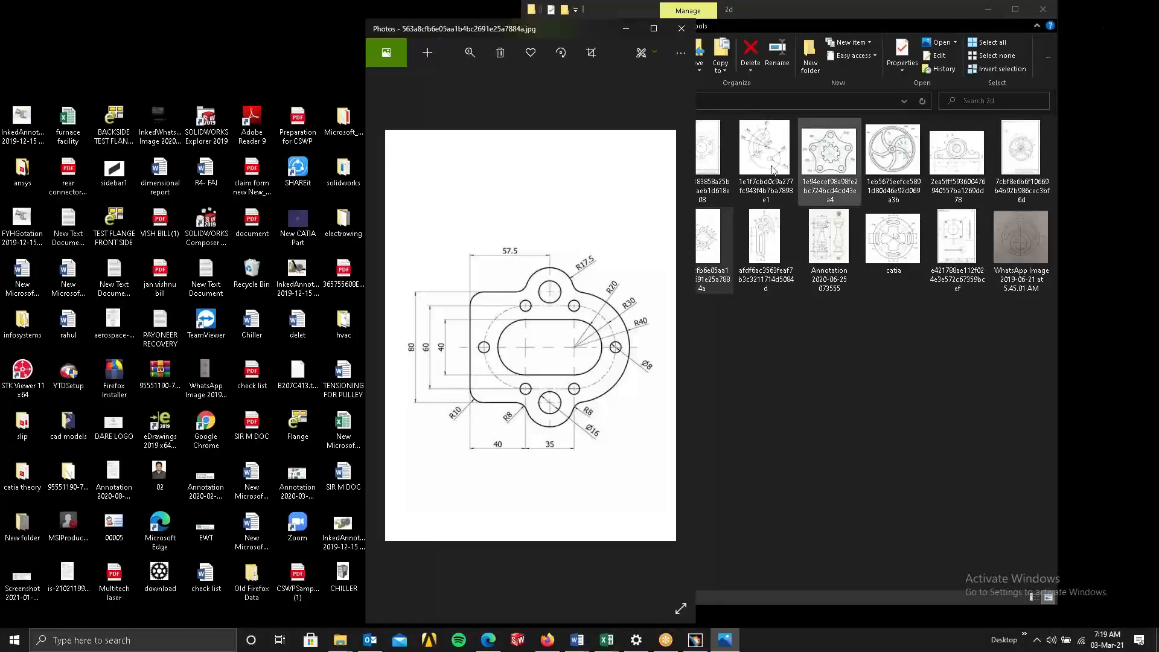
pyautogui.click(654, 29)
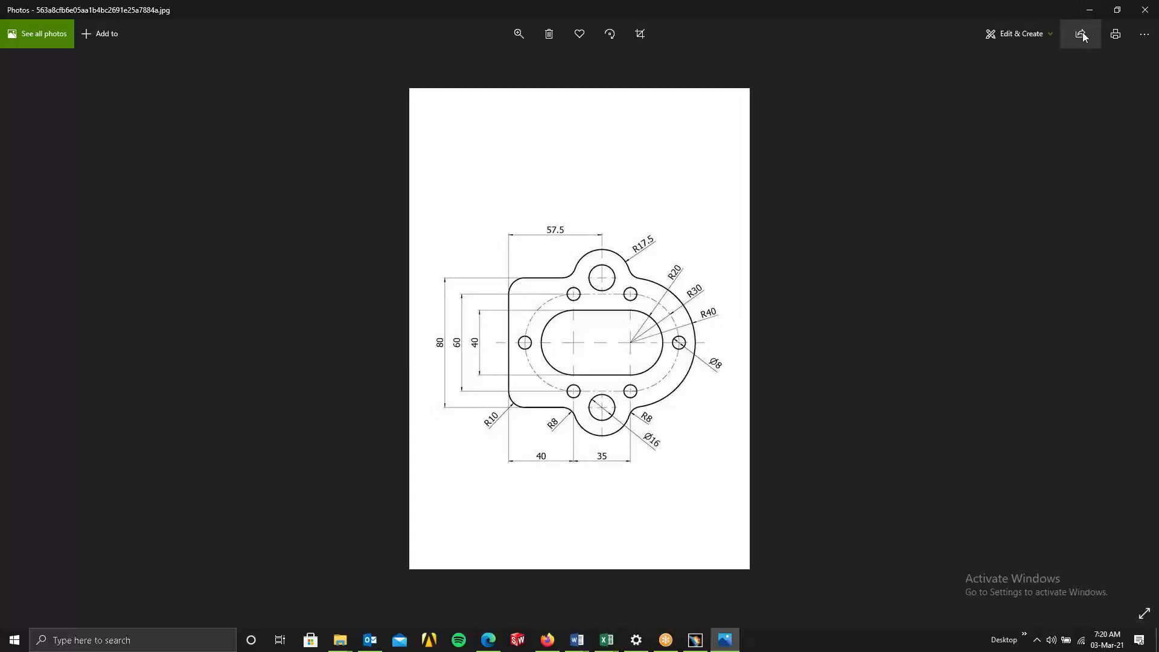
pyautogui.click(1118, 9)
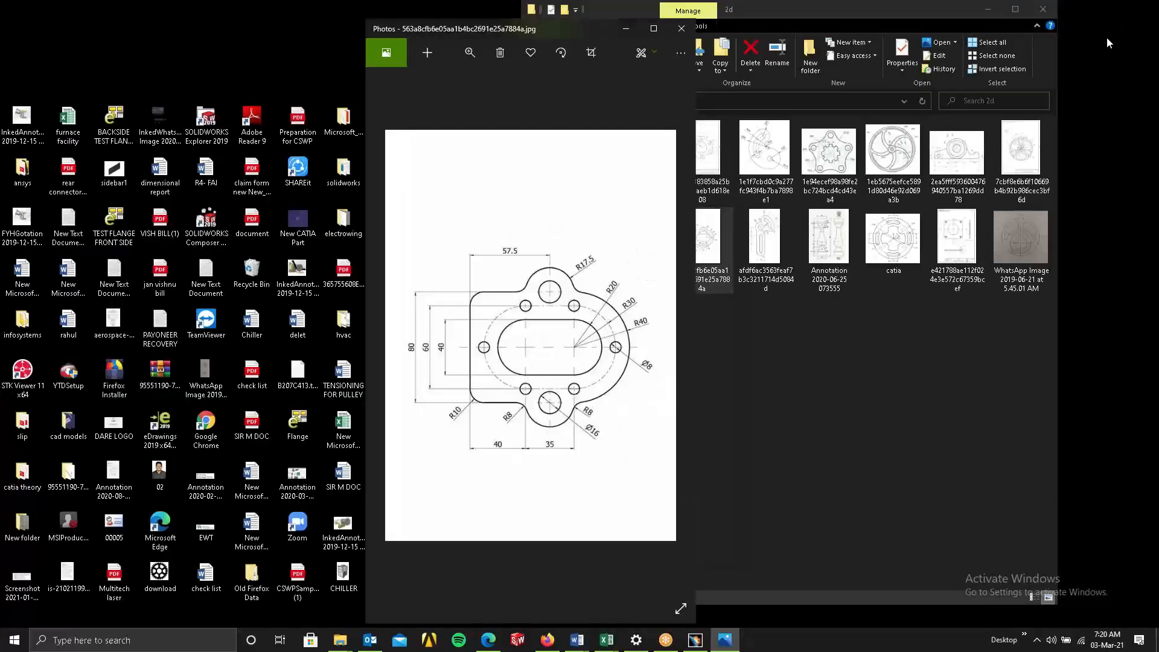
pyautogui.click(695, 639)
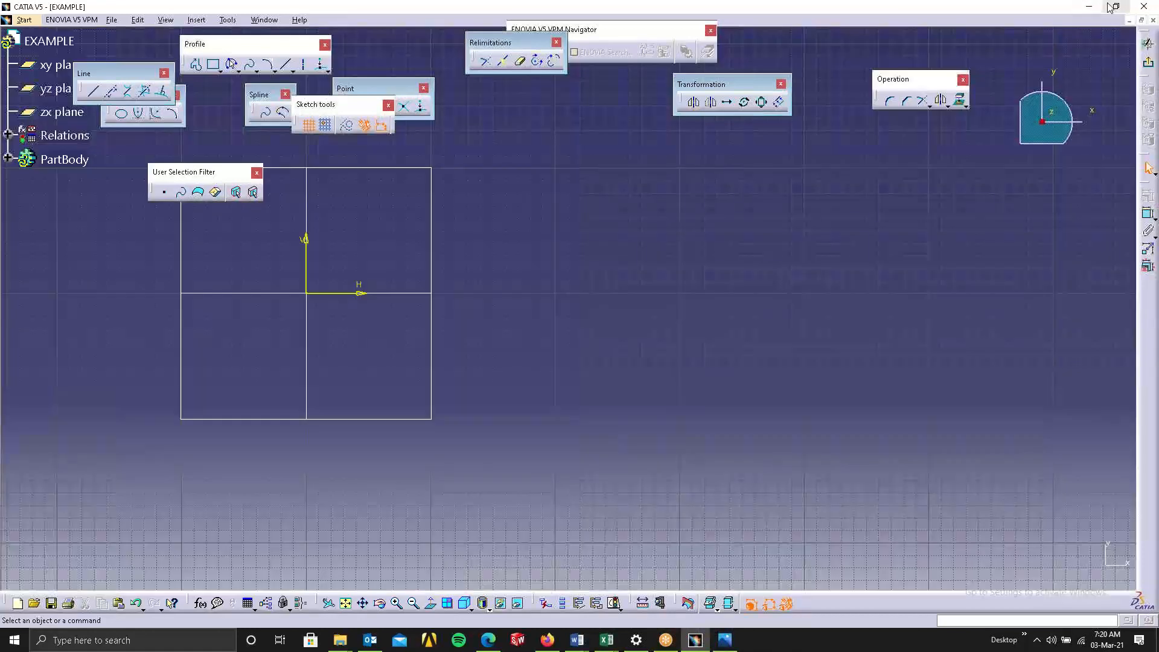
pyautogui.click(1116, 6)
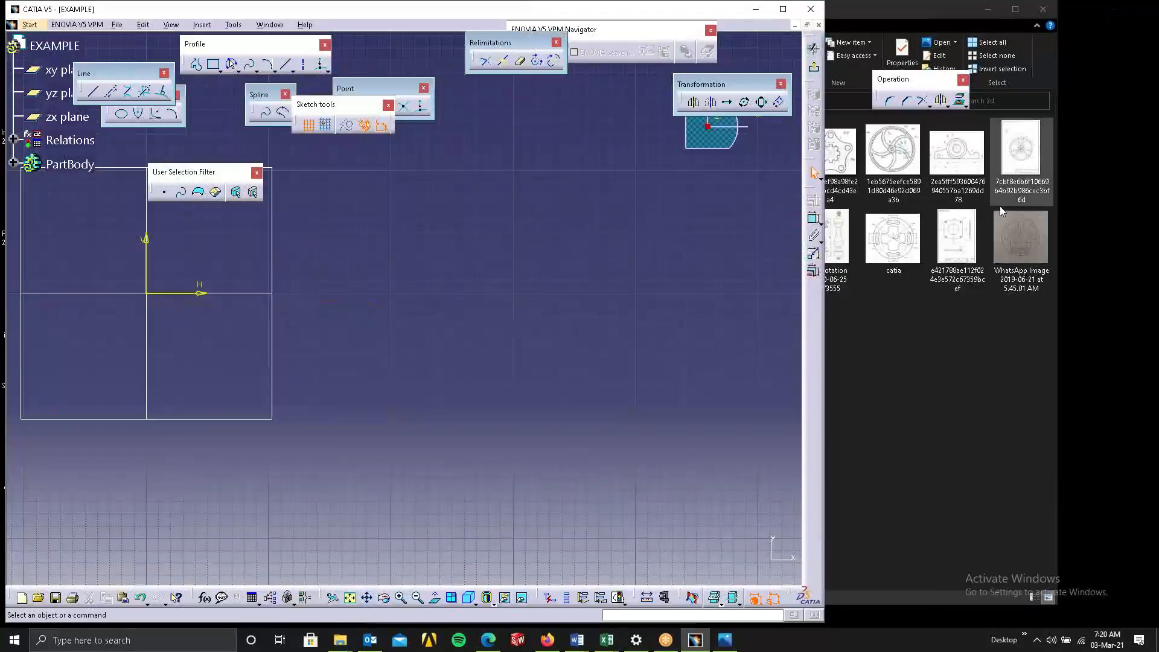
pyautogui.click(724, 640)
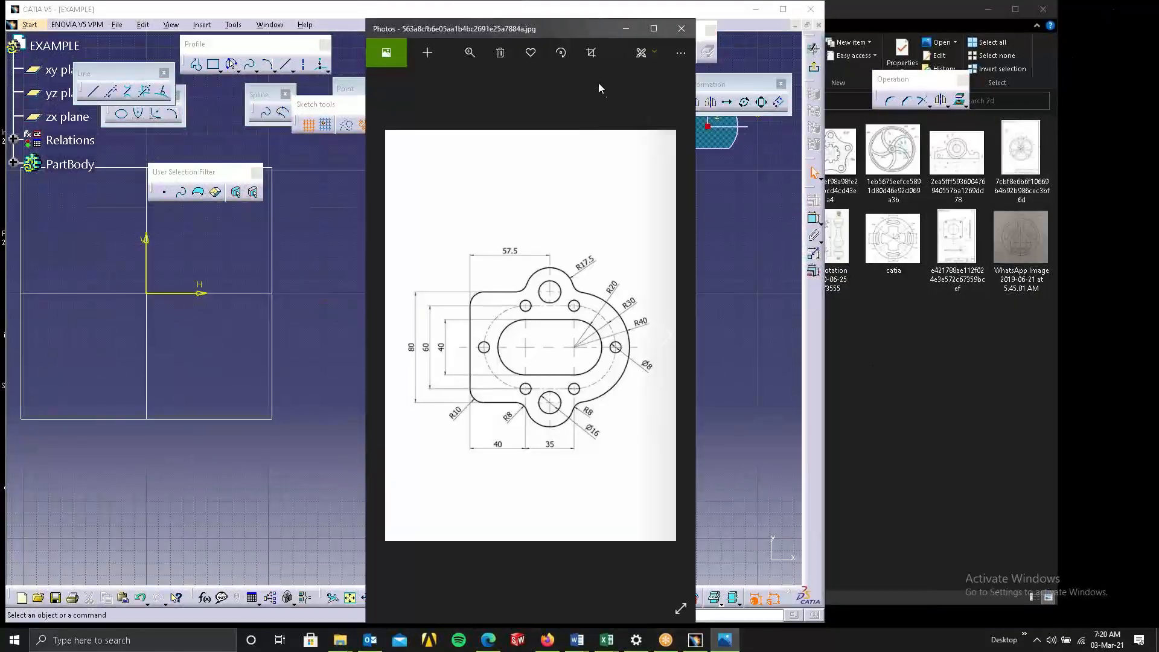
pyautogui.moveTo(549, 35); pyautogui.dragTo(1015, 18)
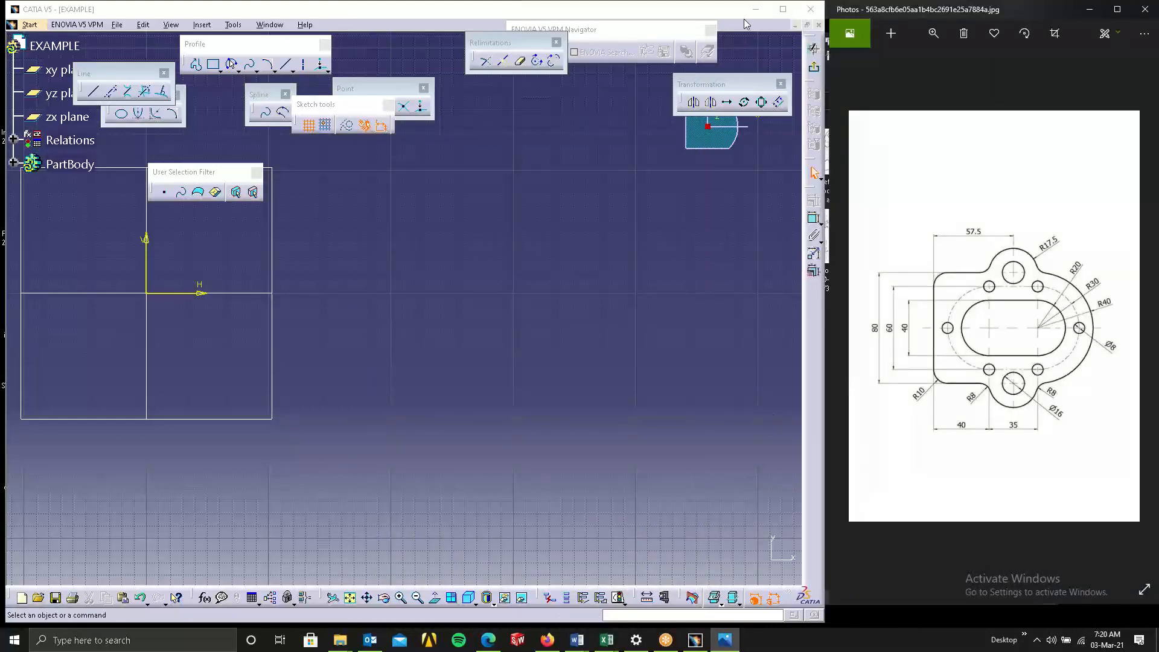
pyautogui.moveTo(732, 87); pyautogui.dragTo(363, 89)
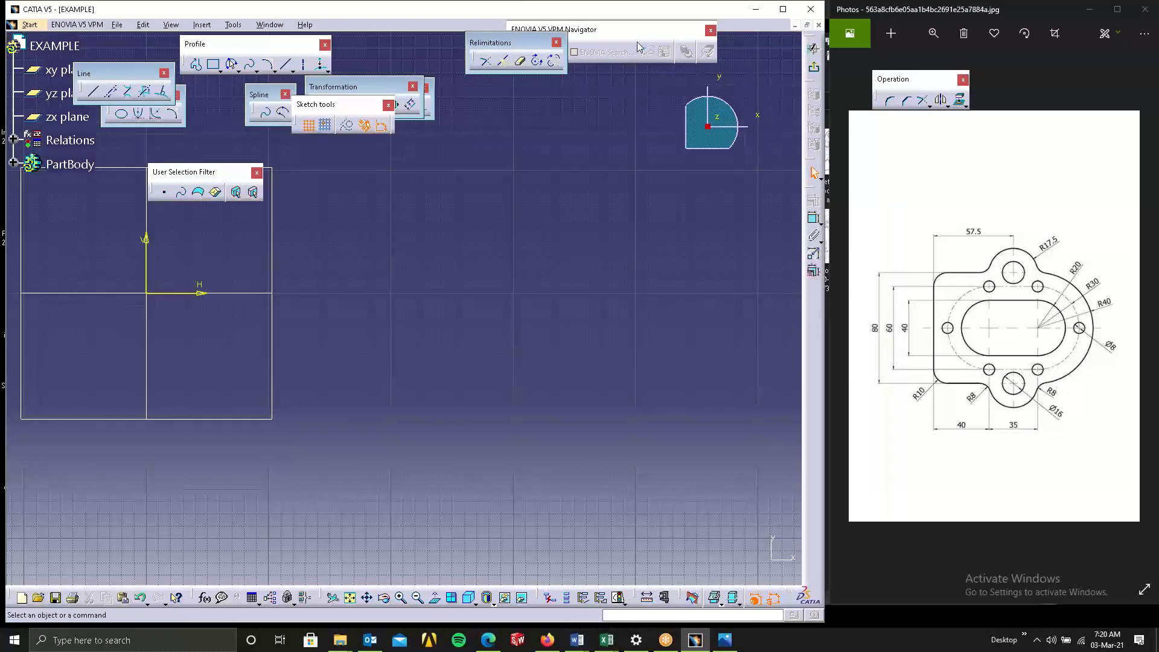
pyautogui.doubleClick(538, 28)
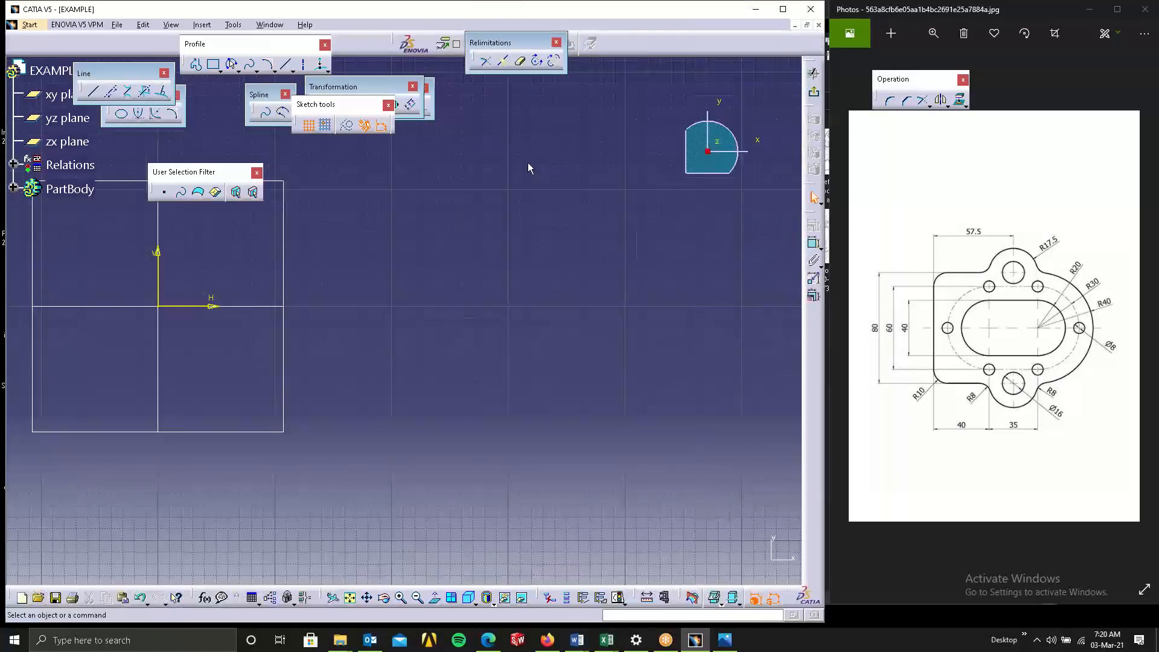
# Draw an elongated hole along the horizontal axis with centers about 99 mm apart and radius about 26 mm.
pyautogui.moveTo(336, 380)
pyautogui.mouseDown(button='middle')
pyautogui.moveTo(572, 404)
pyautogui.moveTo(583, 437)
pyautogui.moveTo(555, 454)
pyautogui.mouseUp(button='middle')
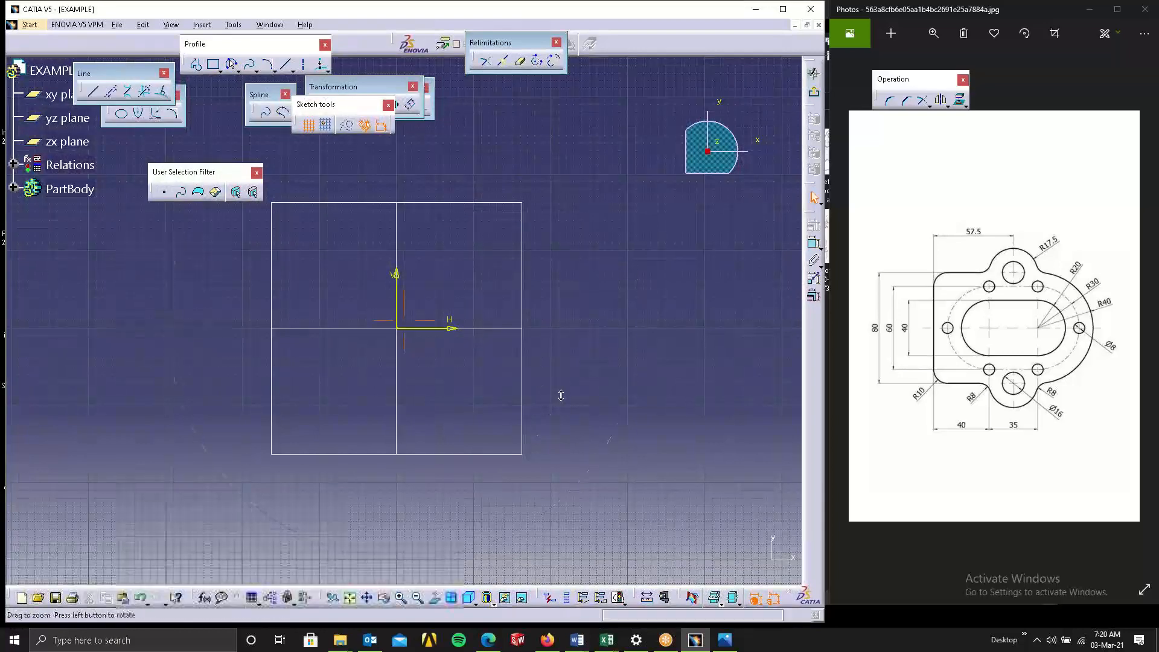
pyautogui.moveTo(437, 456)
pyautogui.mouseDown(button='middle')
pyautogui.moveTo(423, 471)
pyautogui.moveTo(461, 455)
pyautogui.mouseUp(button='middle')
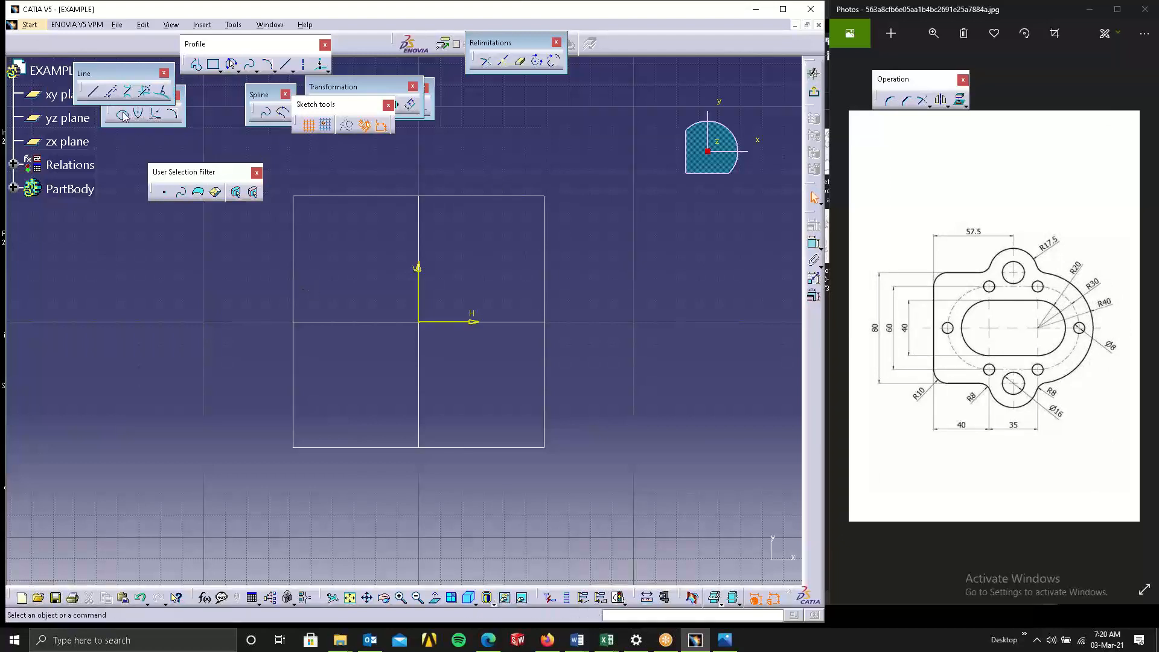
pyautogui.click(219, 69)
pyautogui.click(222, 71)
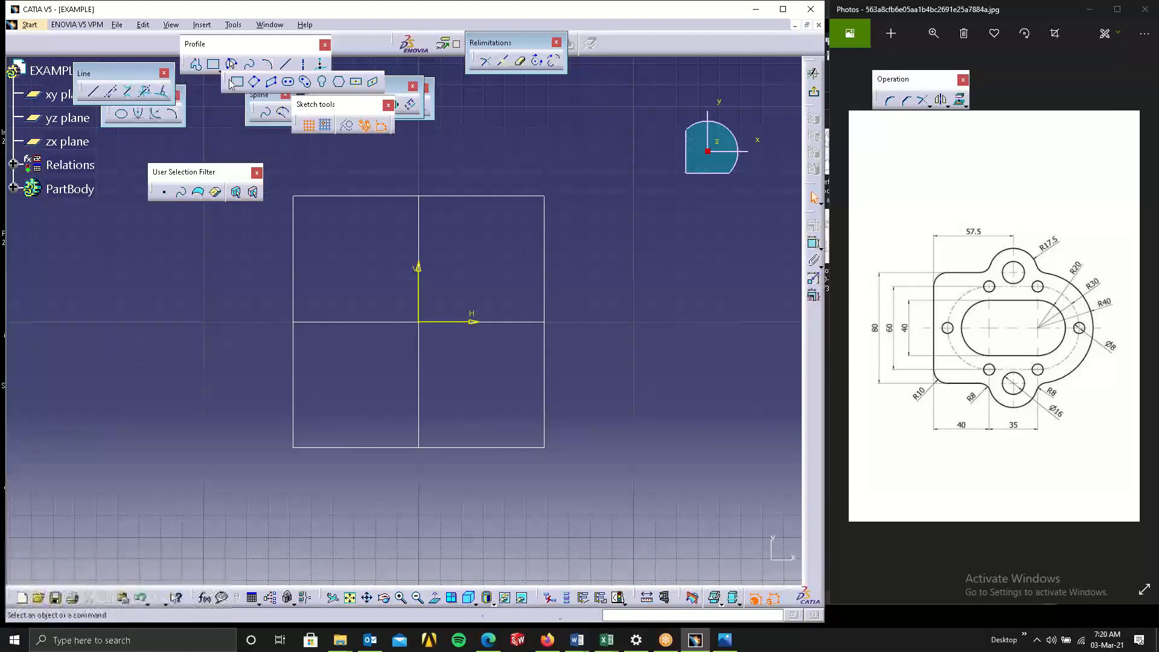
pyautogui.click(287, 86)
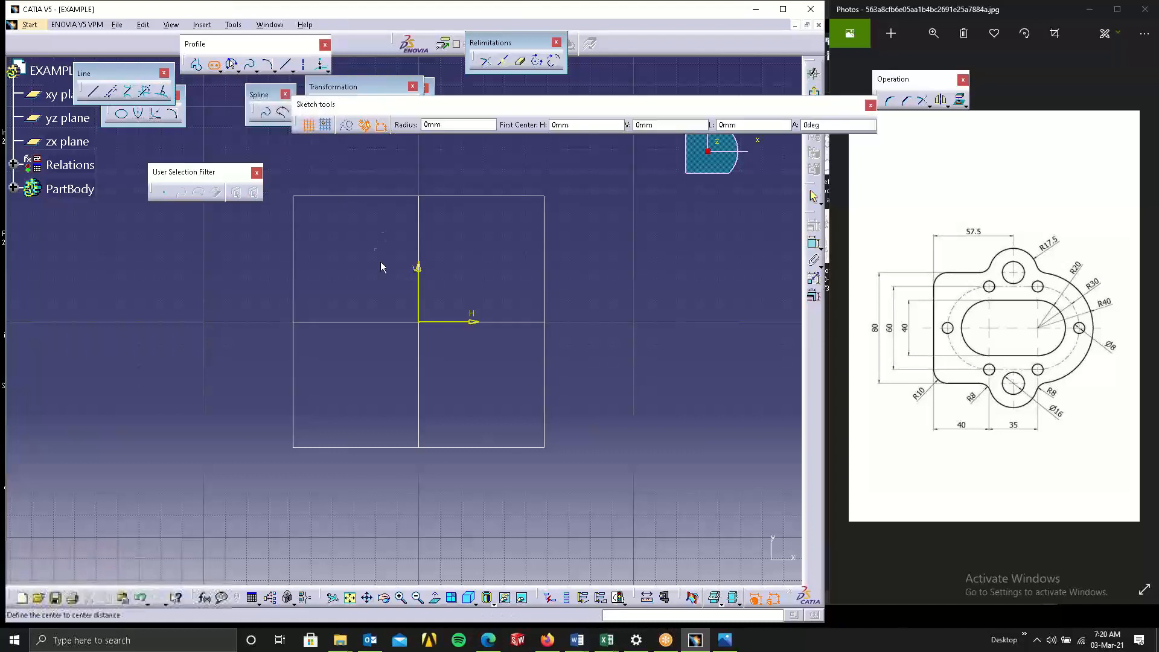
pyautogui.click(322, 323)
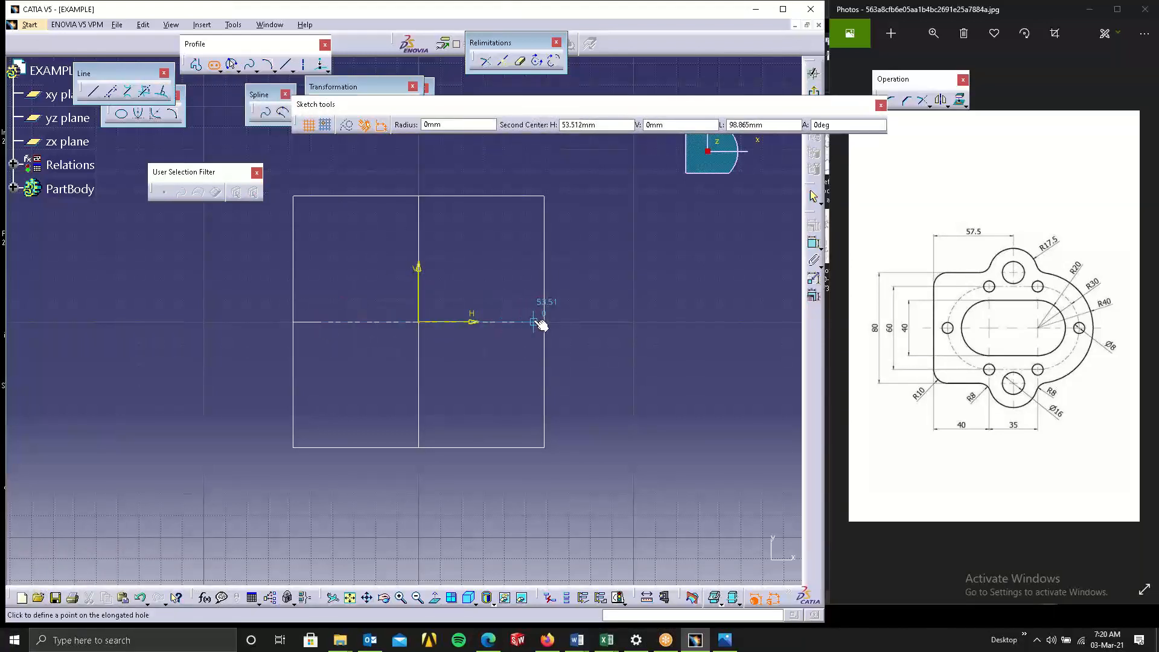
pyautogui.click(535, 321)
pyautogui.click(532, 261)
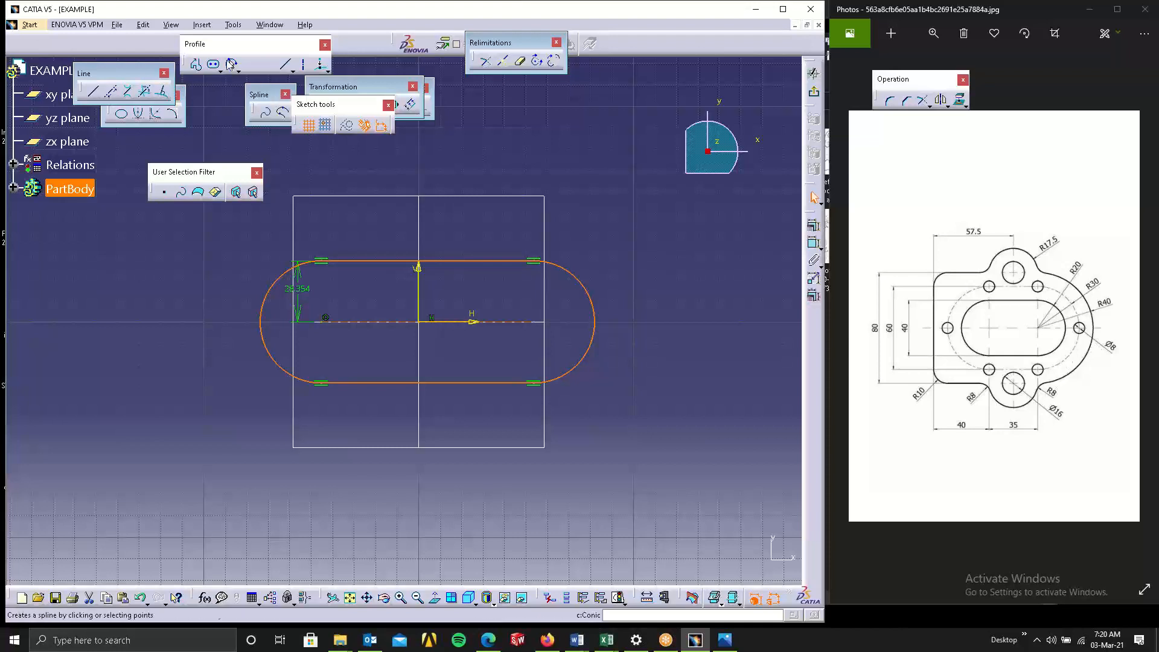
# Draw a second elongated hole on the same two centers with radius about 41.5 mm.
pyautogui.click(214, 64)
pyautogui.click(326, 318)
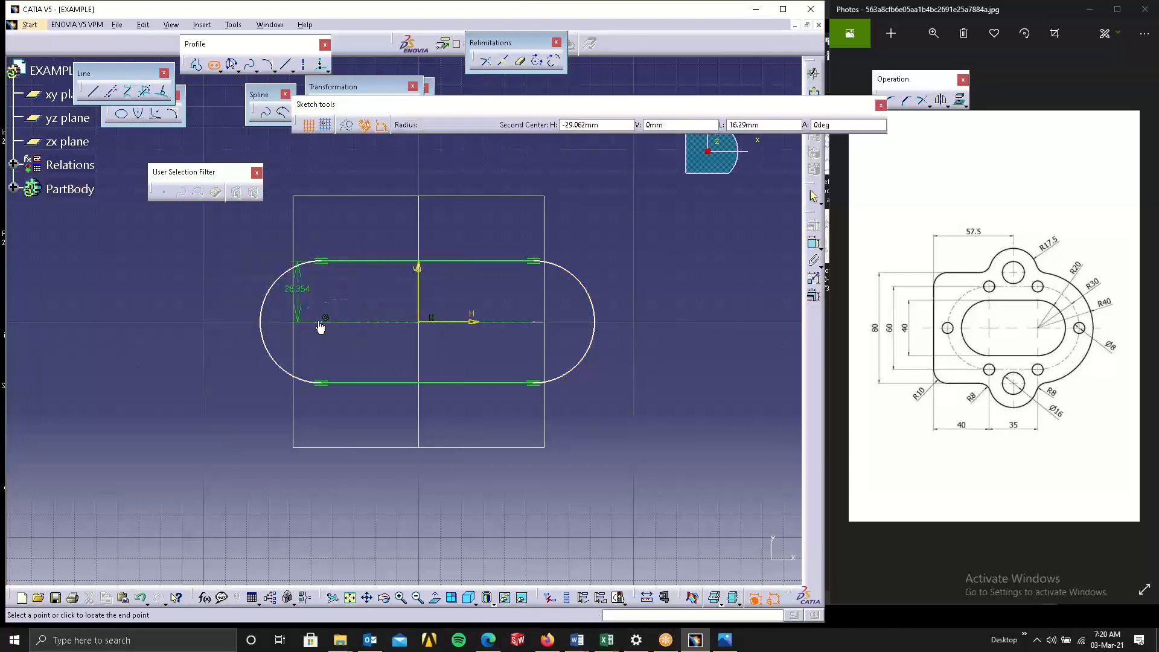
pyautogui.click(536, 325)
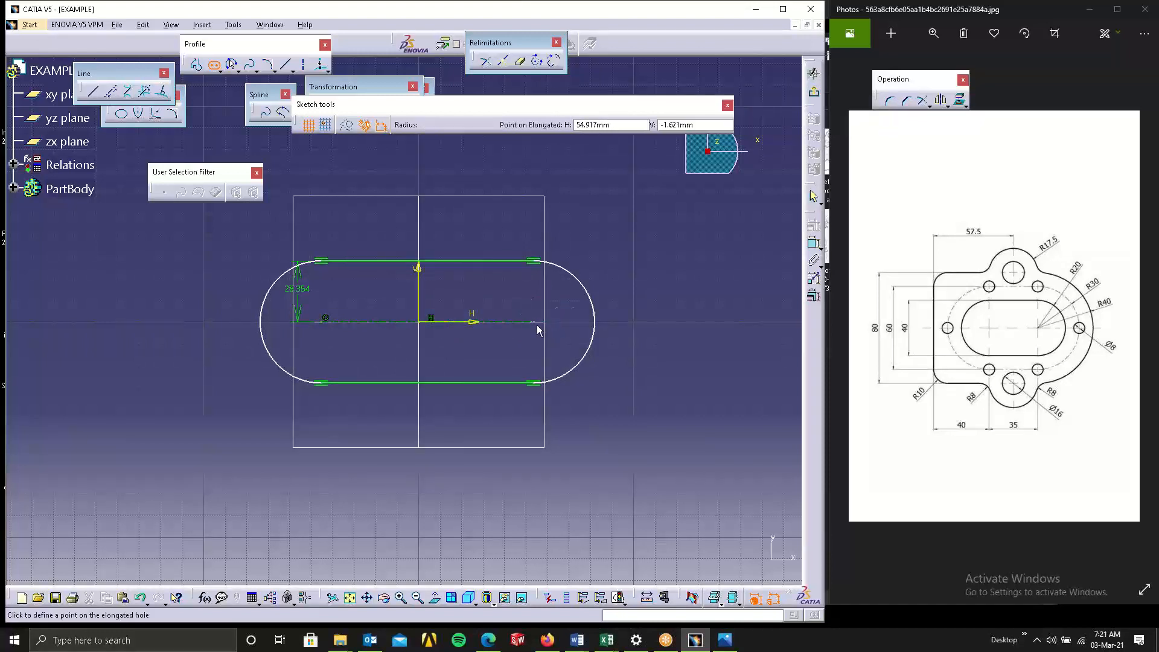
pyautogui.click(610, 393)
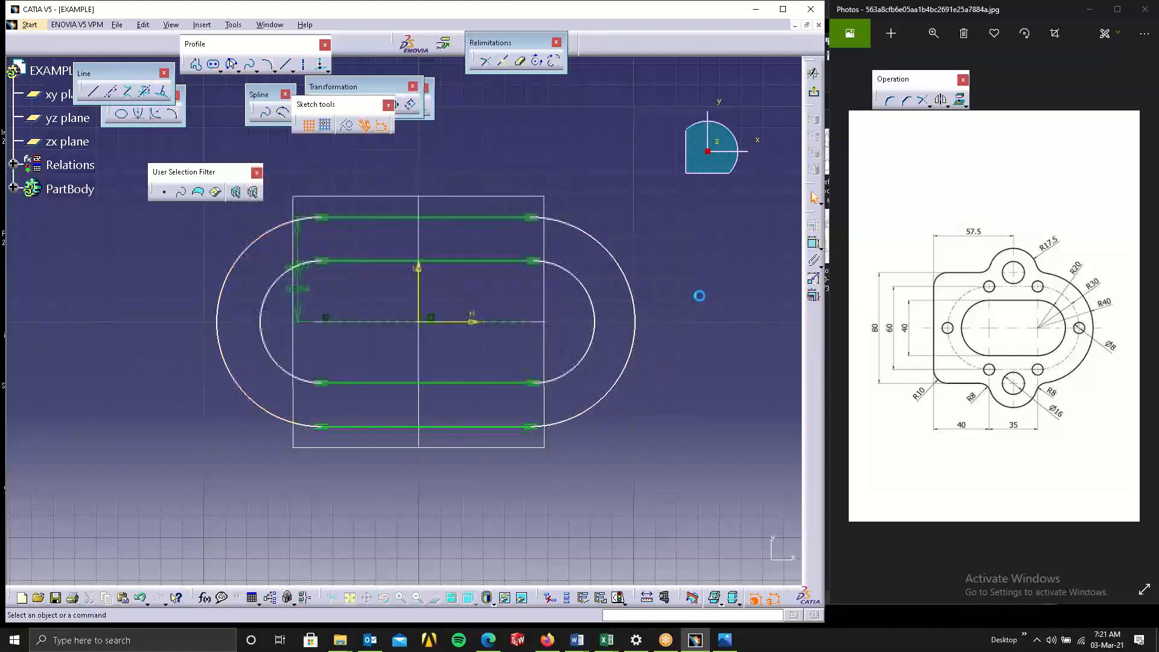
# Dimension the radius of the inner elongated hole's right arc.
pyautogui.click(813, 244)
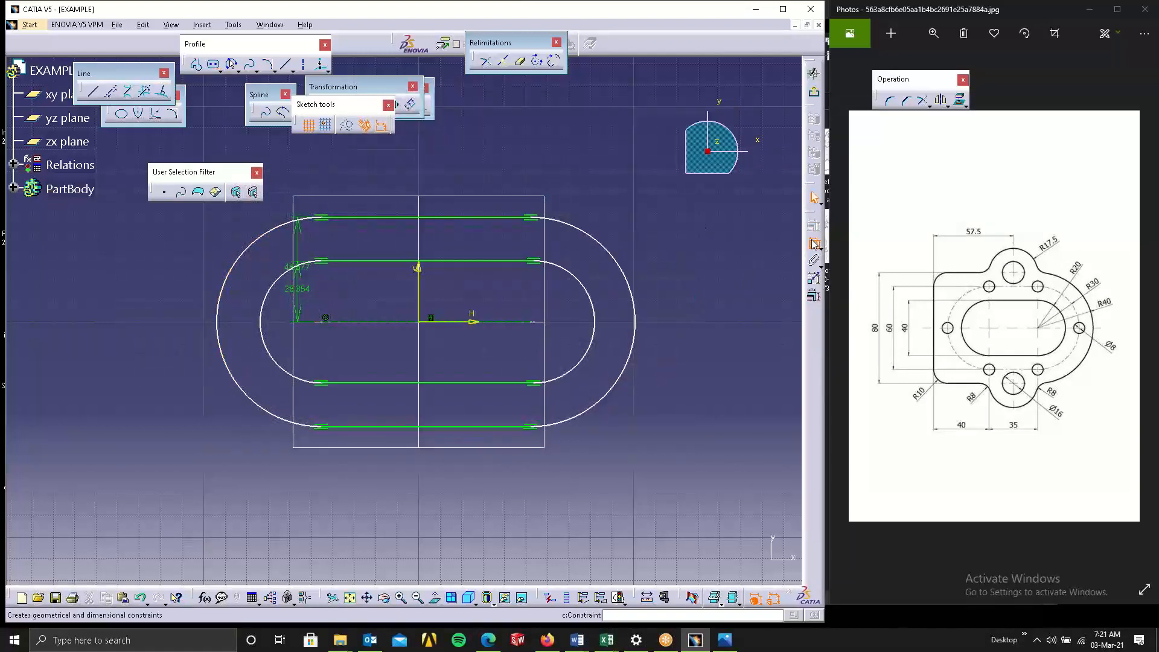
pyautogui.click(595, 322)
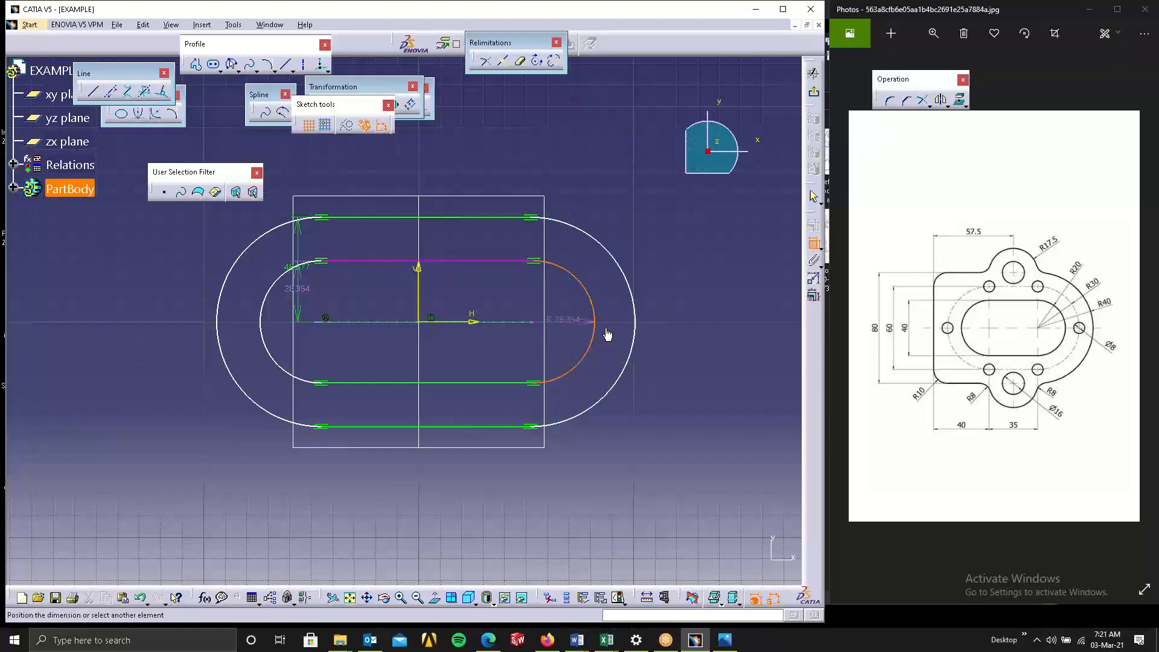
pyautogui.click(658, 416)
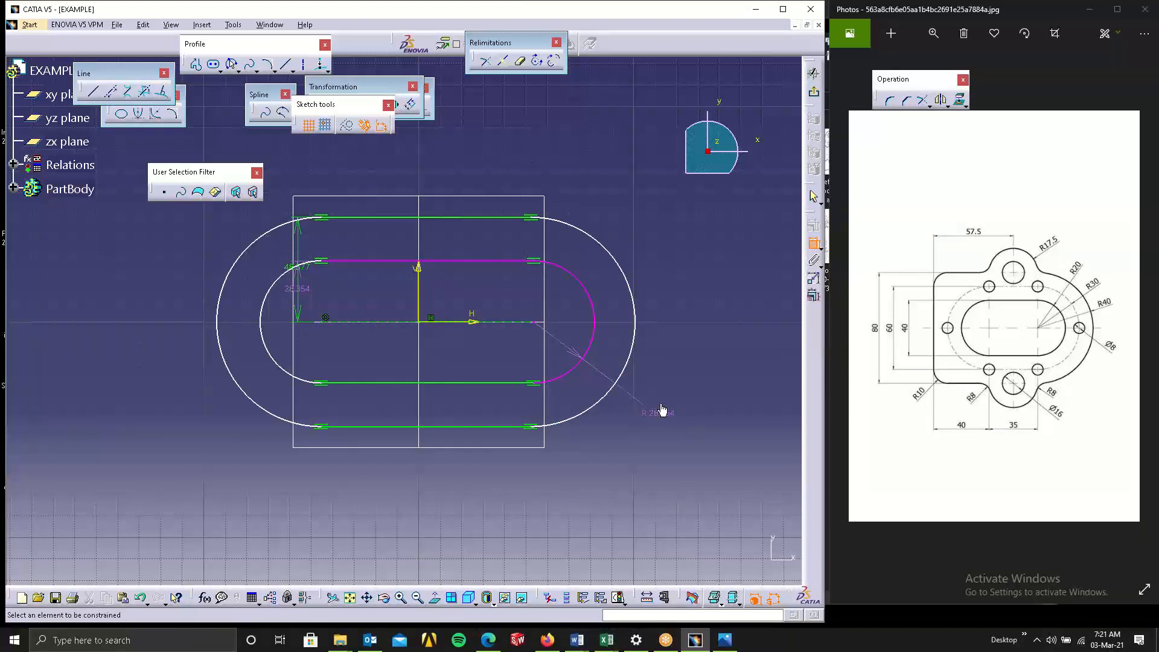
pyautogui.rightClick(663, 411)
pyautogui.click(688, 620)
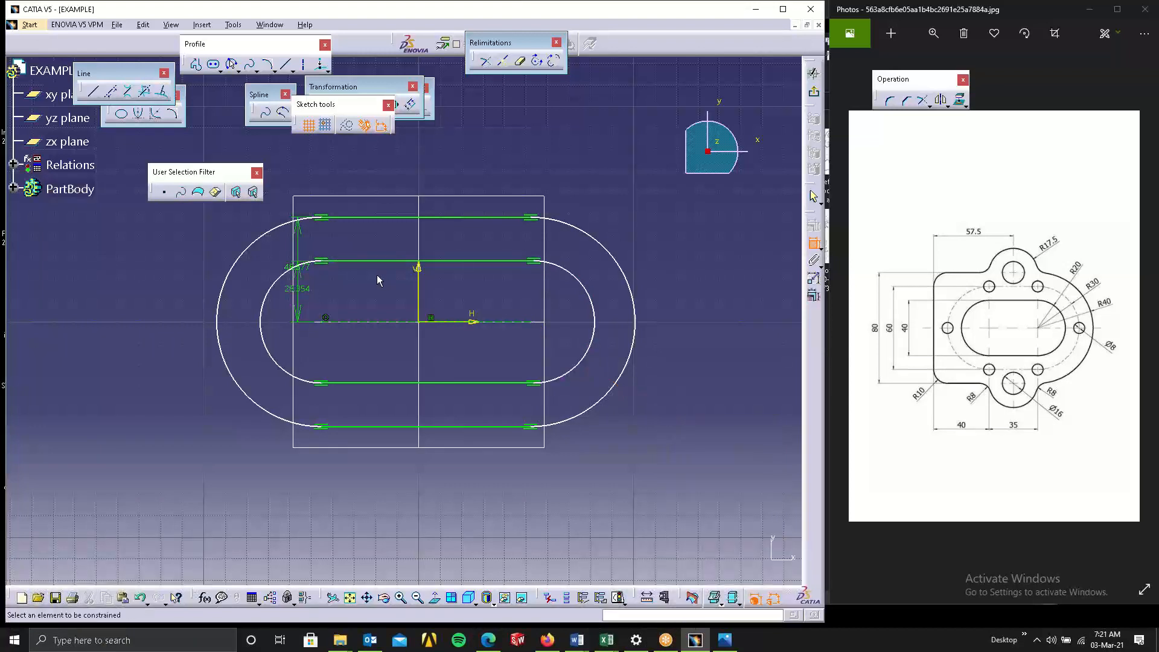
pyautogui.moveTo(306, 290); pyautogui.dragTo(436, 300)
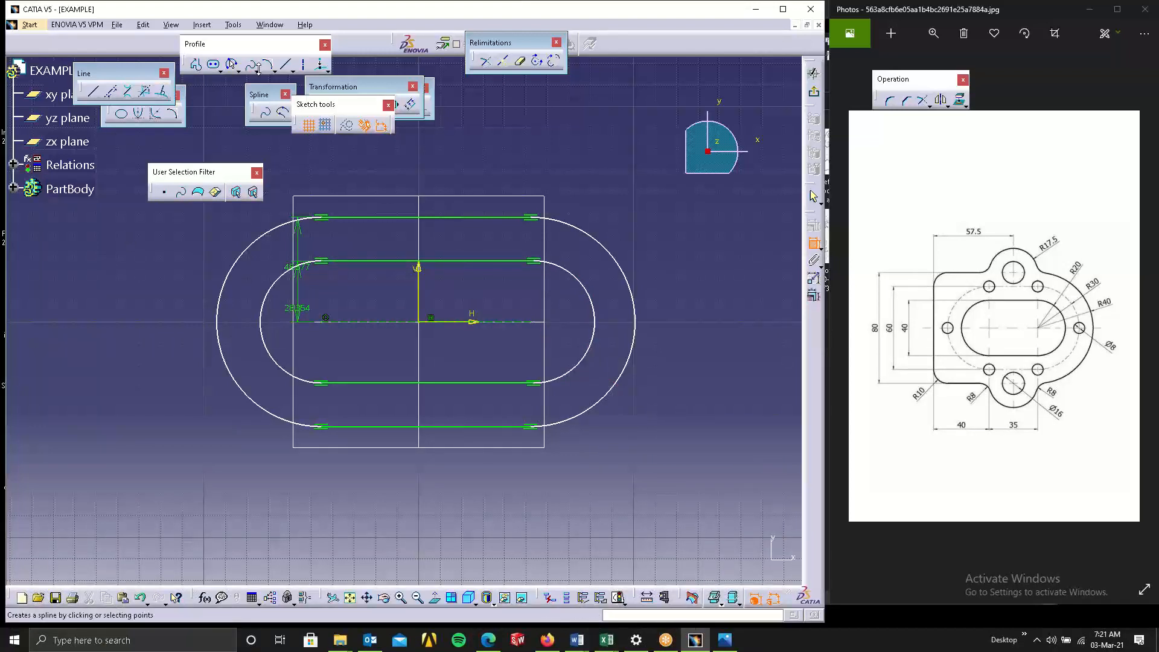
# Draw a third elongated hole on the same two centers with radius about 16.9 mm.
pyautogui.click(210, 70)
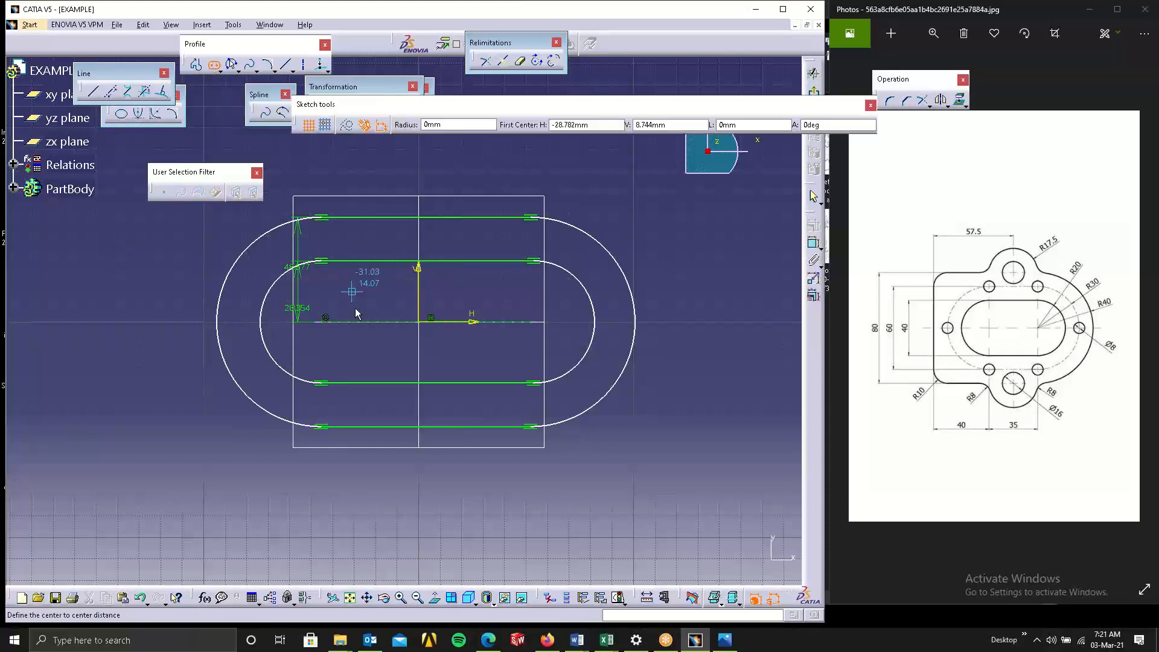
pyautogui.click(317, 325)
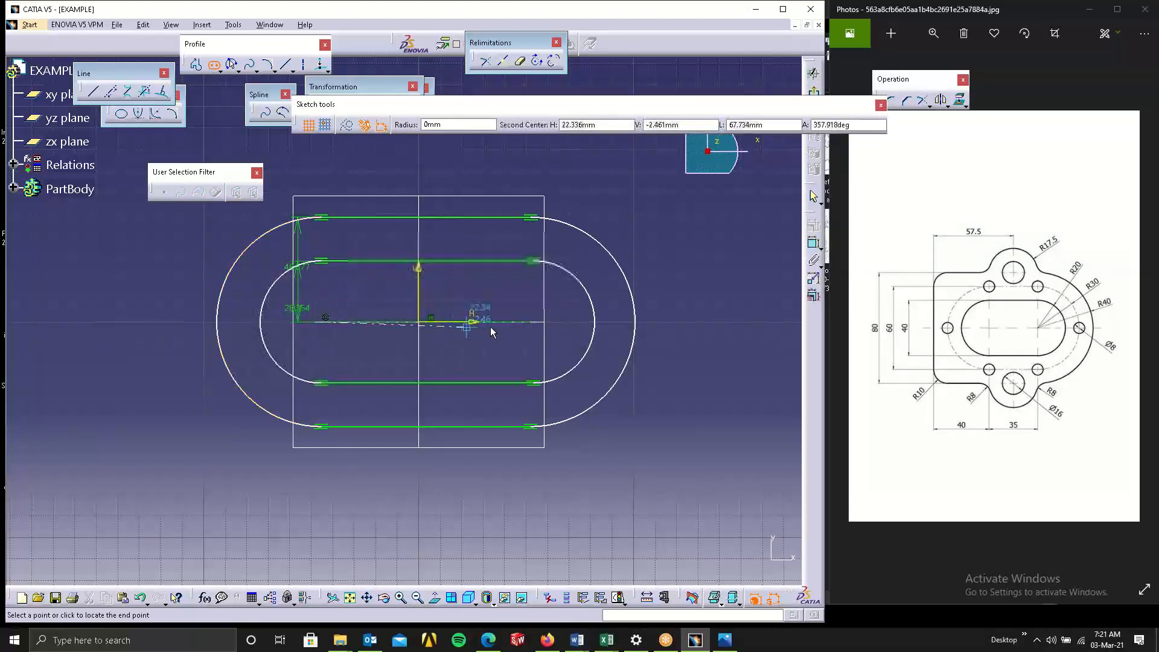
pyautogui.click(531, 324)
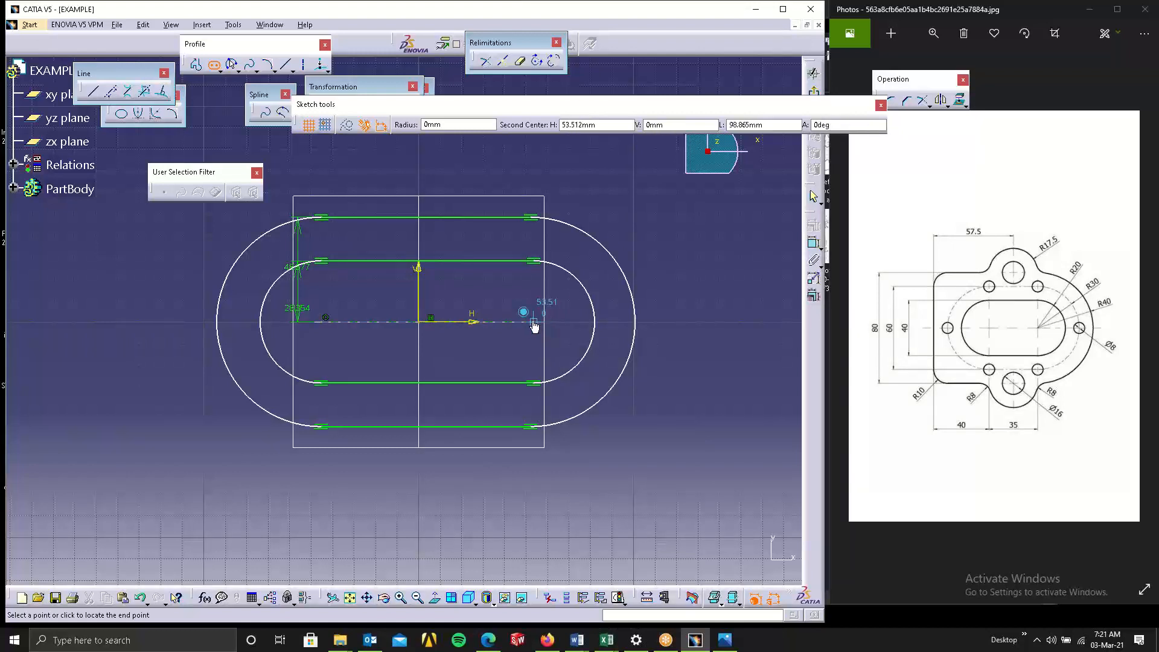
pyautogui.click(526, 283)
pyautogui.click(646, 170)
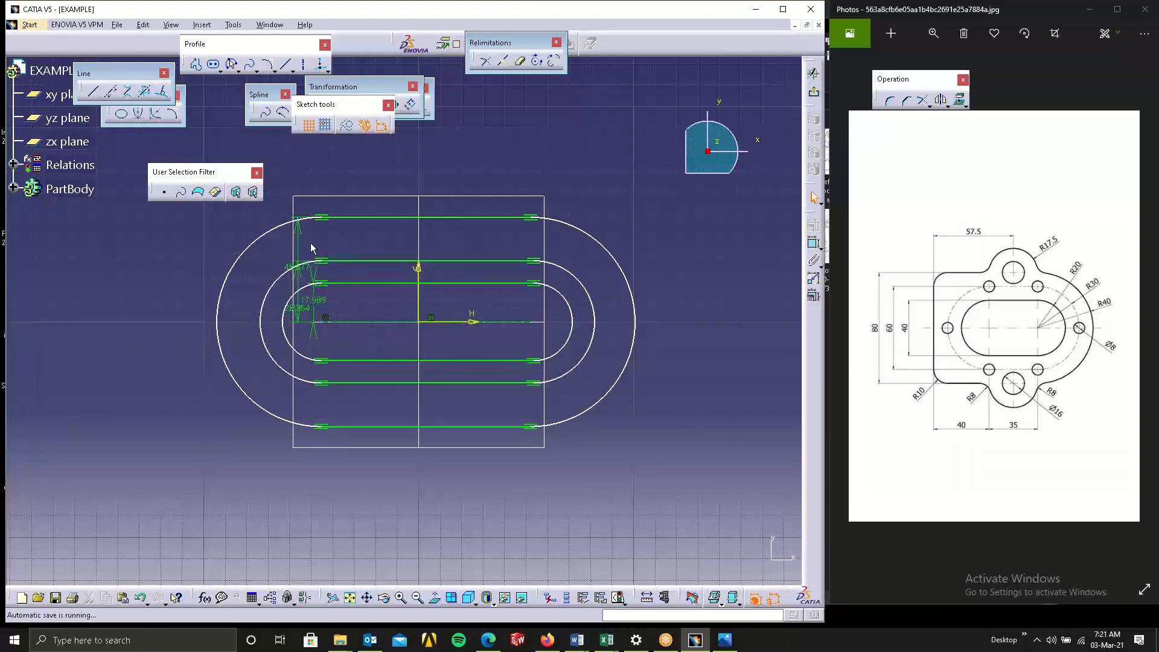
# Move the offset dimensions of the elongated holes out to the right of the sketch.
pyautogui.moveTo(301, 266); pyautogui.dragTo(723, 263)
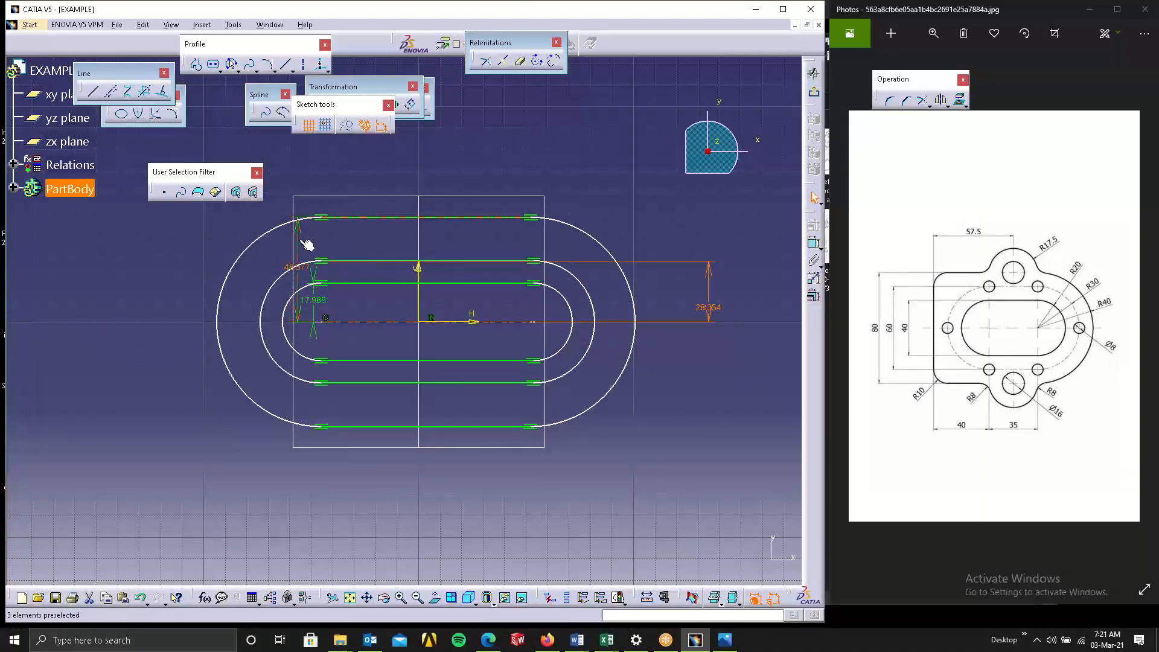
pyautogui.moveTo(302, 243); pyautogui.dragTo(634, 240)
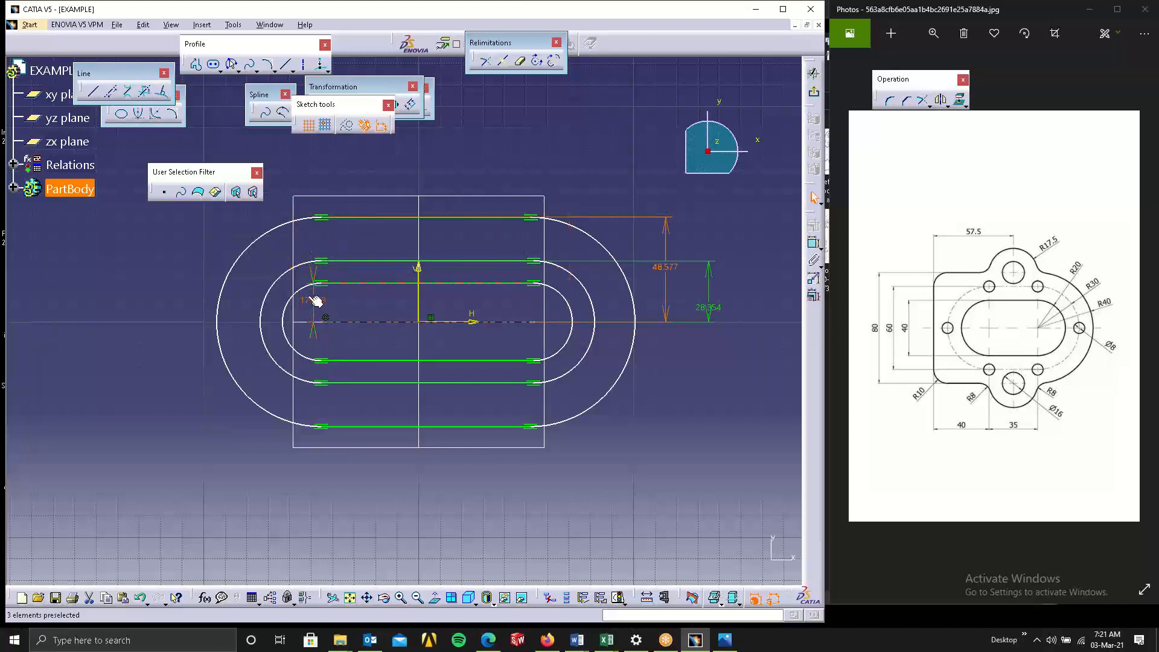
pyautogui.moveTo(315, 301); pyautogui.dragTo(494, 301)
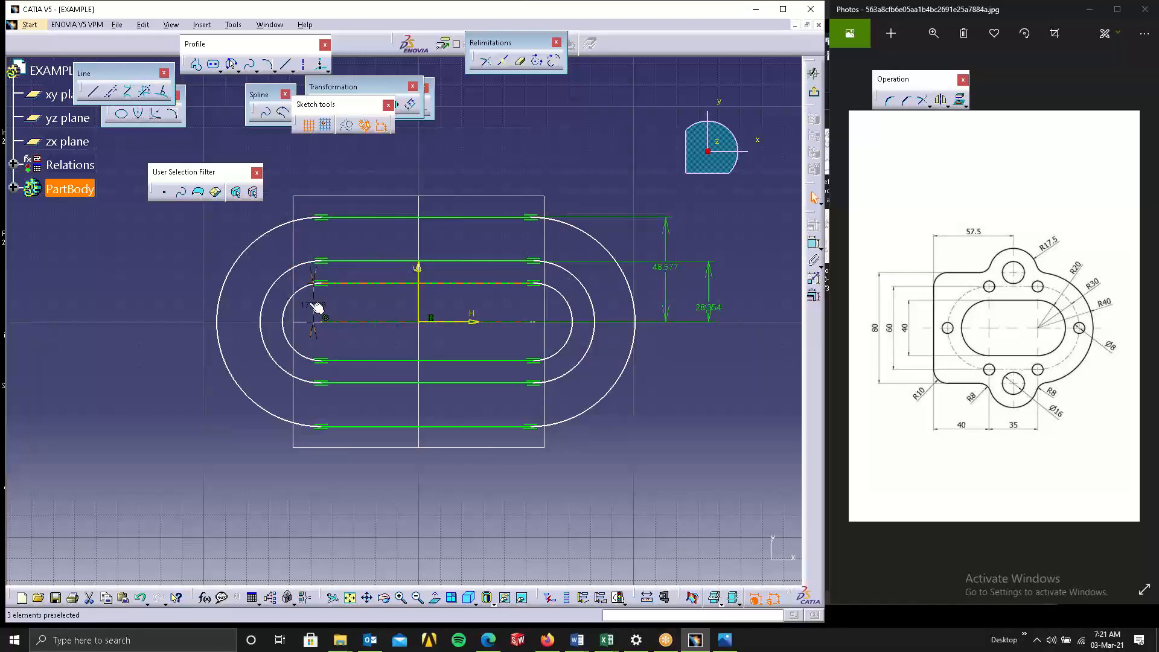
pyautogui.moveTo(317, 307); pyautogui.dragTo(490, 295)
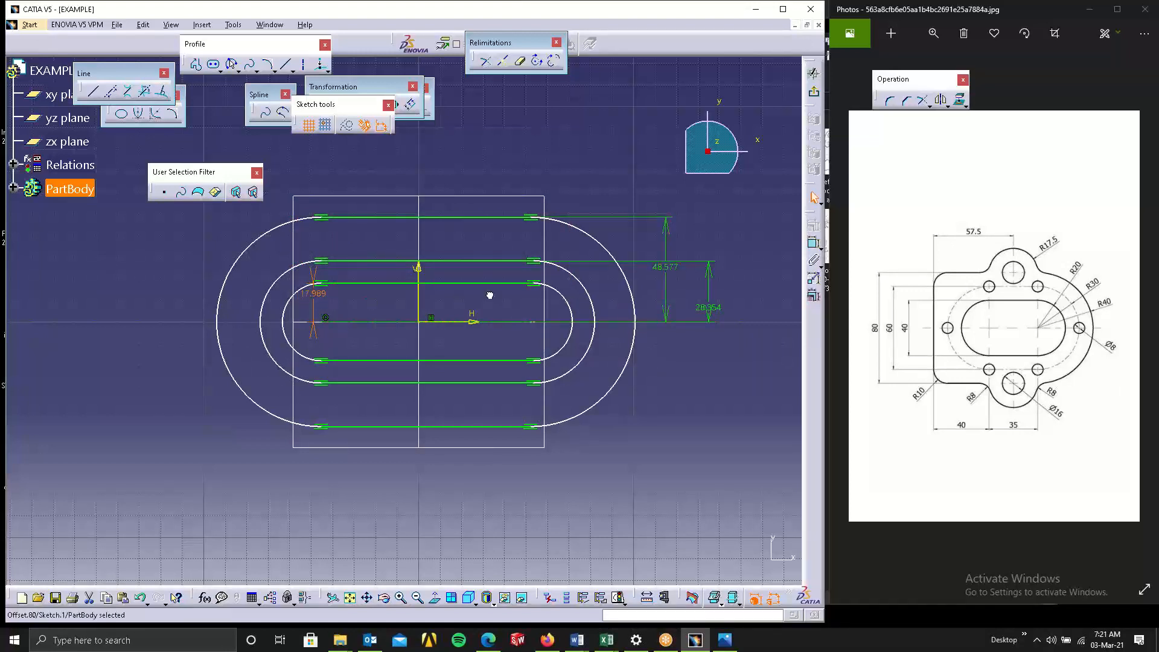
pyautogui.click(314, 323)
# Set the elongated holes' offset dimensions to 40 mm, 30 mm and 20 mm from the axis.
pyautogui.doubleClick(663, 273)
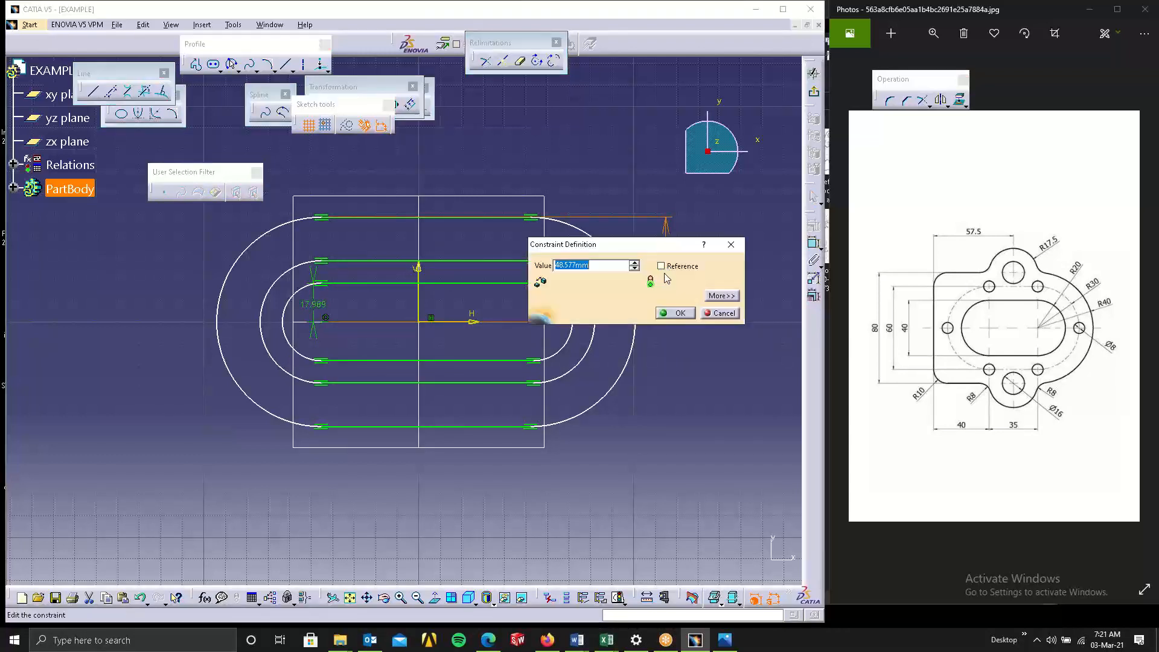
pyautogui.write('40')
pyautogui.press('Return')
pyautogui.doubleClick(709, 311)
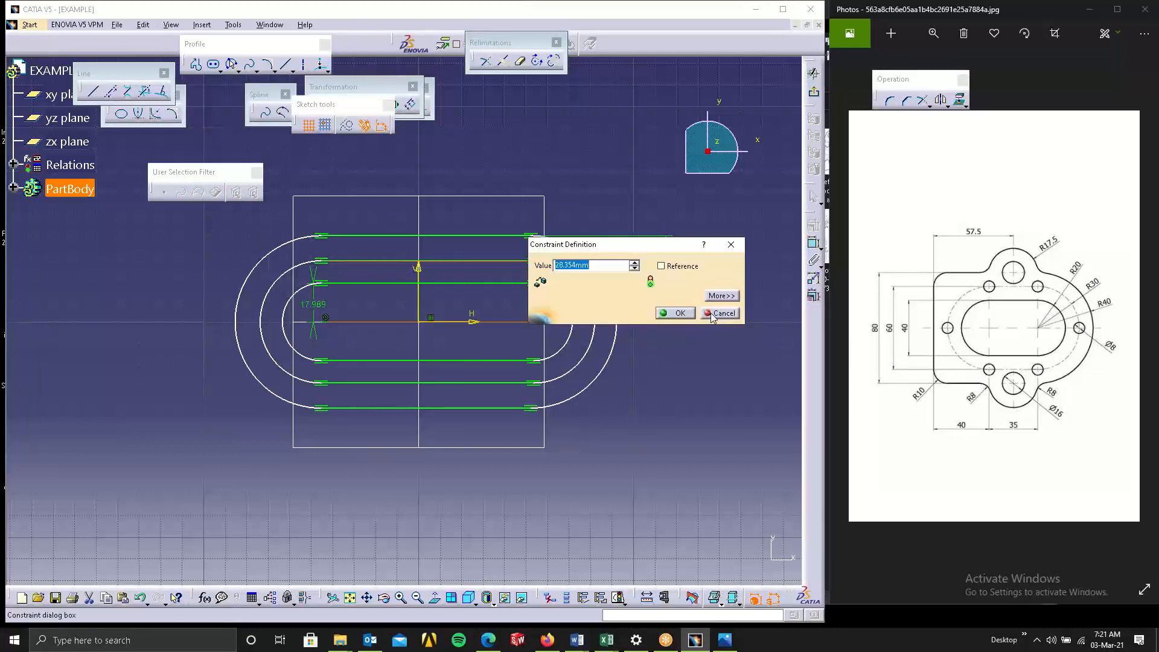
pyautogui.press('Return')
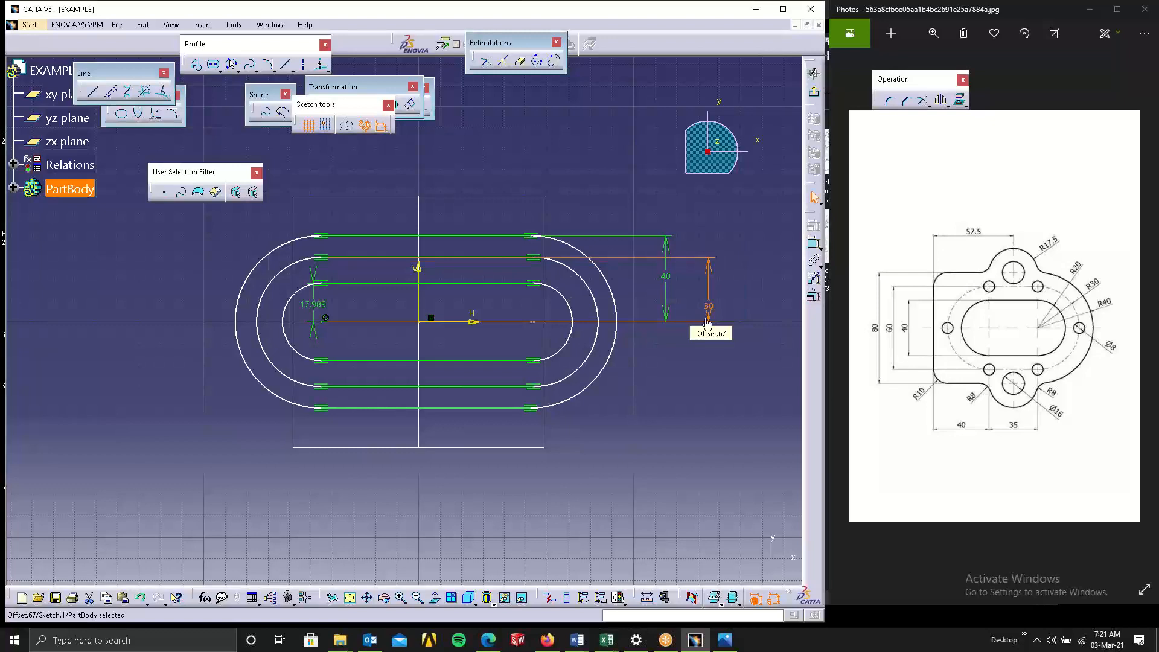
pyautogui.doubleClick(324, 312)
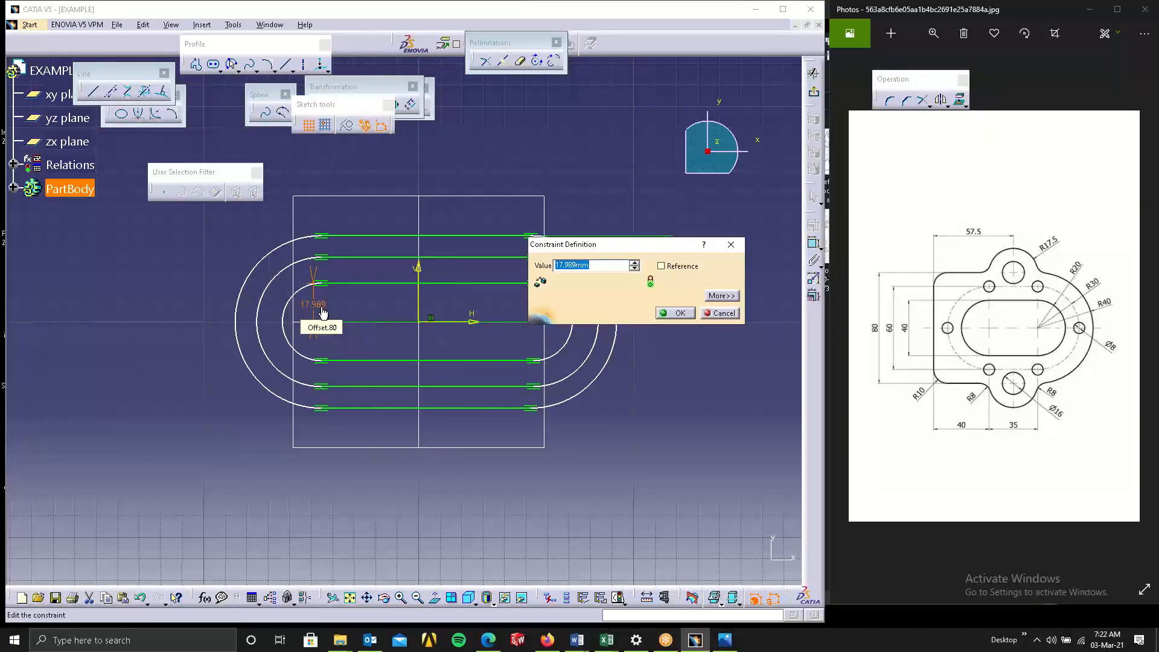
pyautogui.write('20mm')
pyautogui.press('Return')
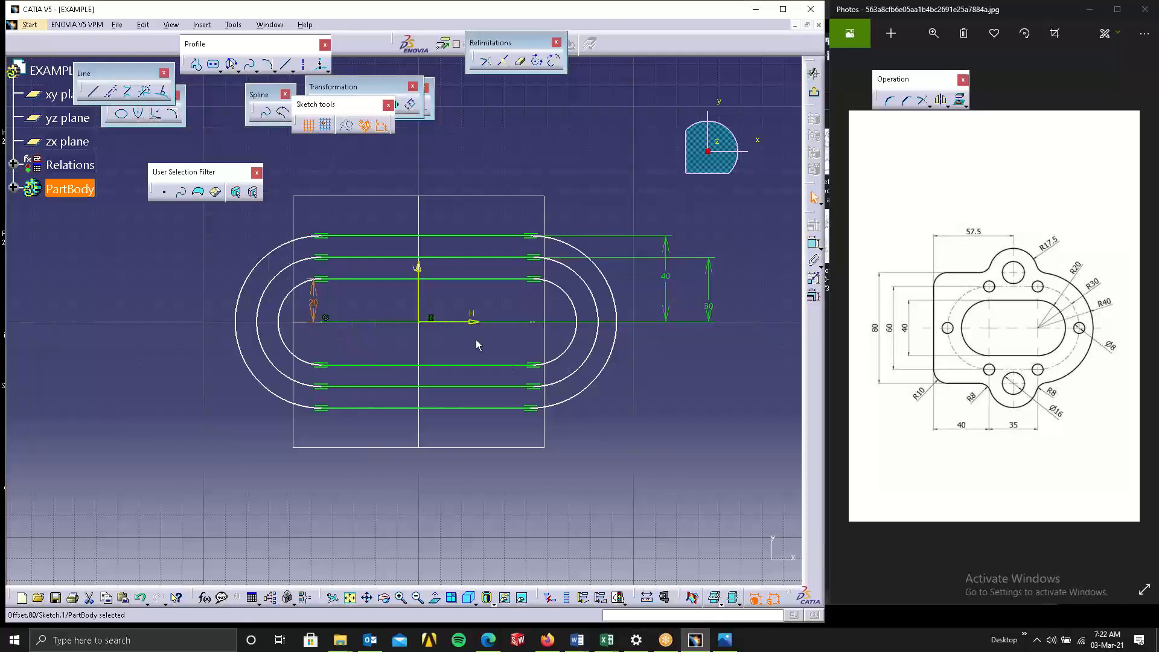
# Convert the middle elongated hole into construction geometry.
pyautogui.click(698, 407)
pyautogui.click(569, 275)
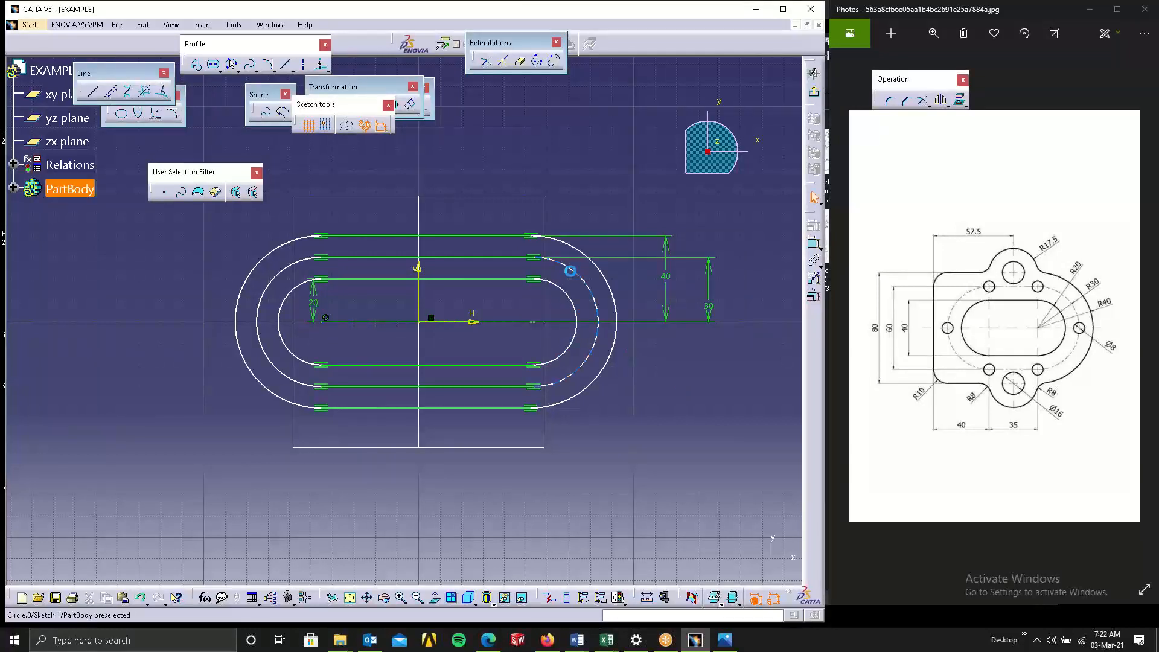
pyautogui.keyDown('ctrl'); pyautogui.click(453, 266); pyautogui.keyUp('ctrl')
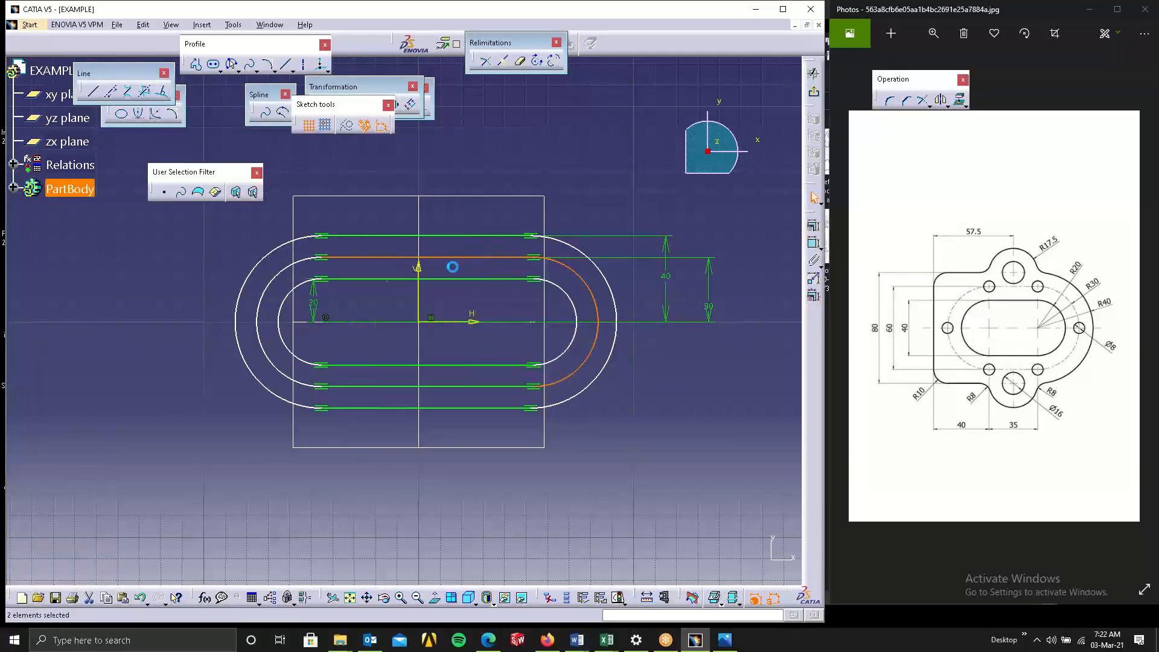
pyautogui.keyDown('ctrl'); pyautogui.click(288, 281); pyautogui.keyUp('ctrl')
pyautogui.keyDown('ctrl'); pyautogui.click(369, 386); pyautogui.keyUp('ctrl')
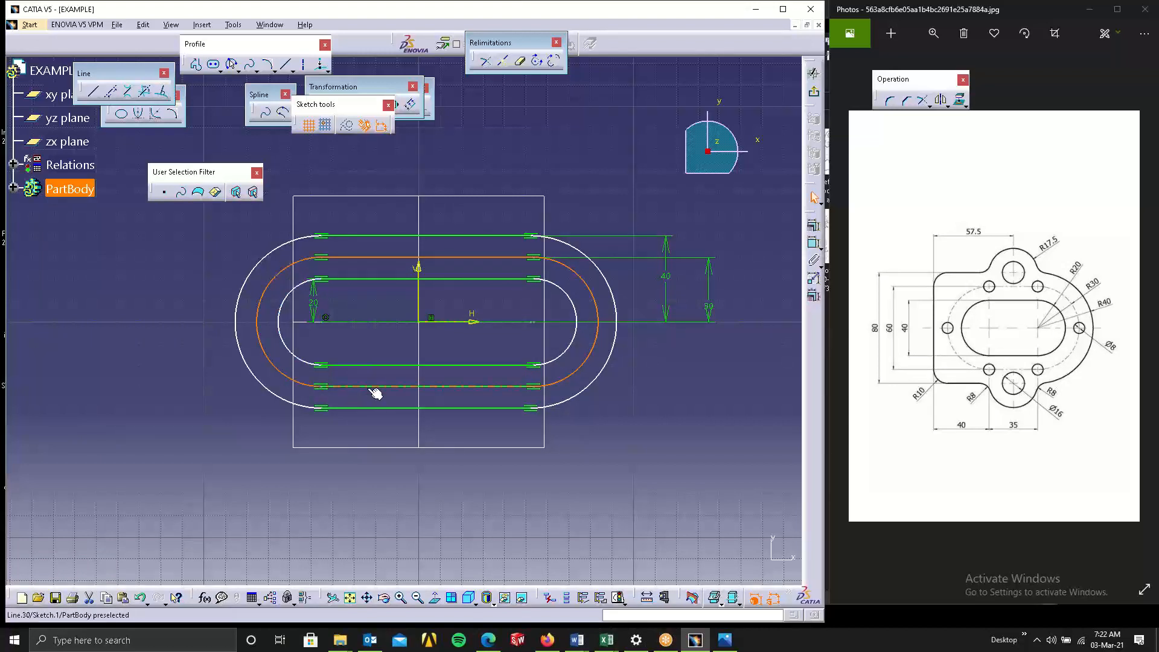
pyautogui.click(348, 126)
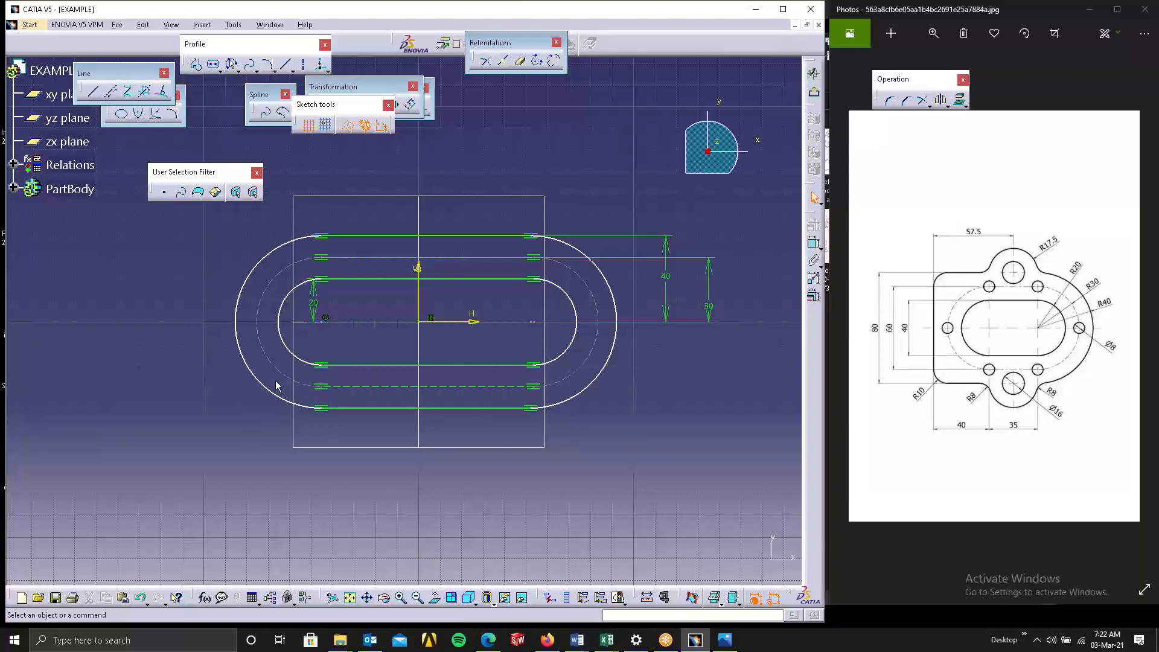
# Draw a vertical standard line about 112 mm long to the left of the elongated holes.
pyautogui.click(814, 296)
pyautogui.click(126, 91)
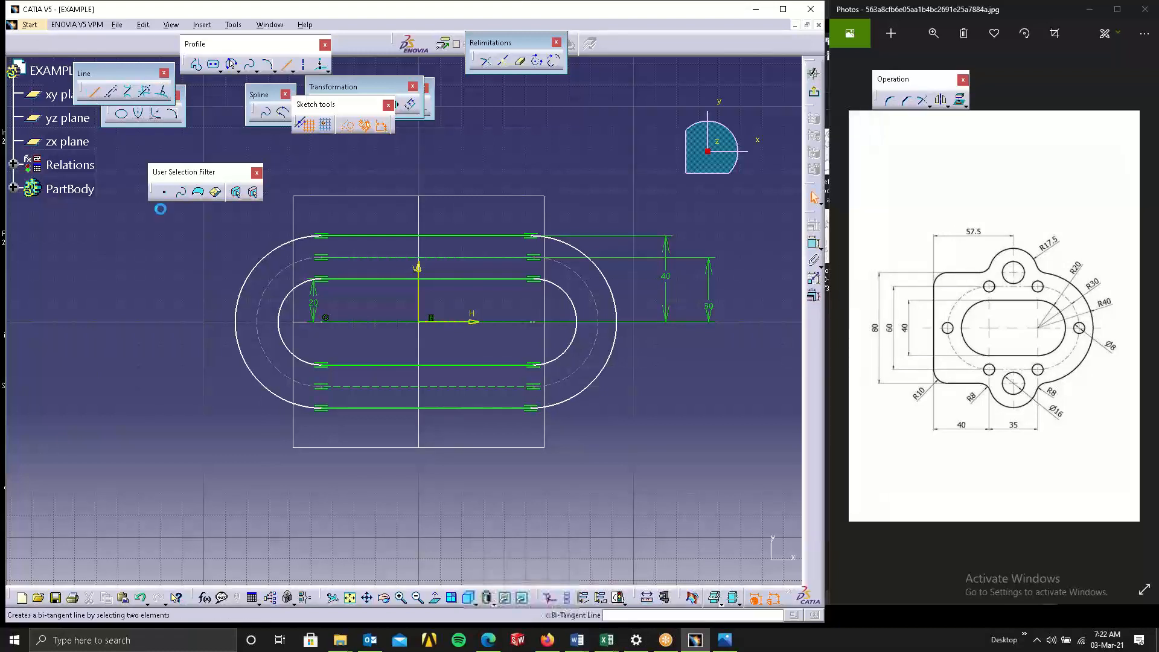
pyautogui.click(203, 217)
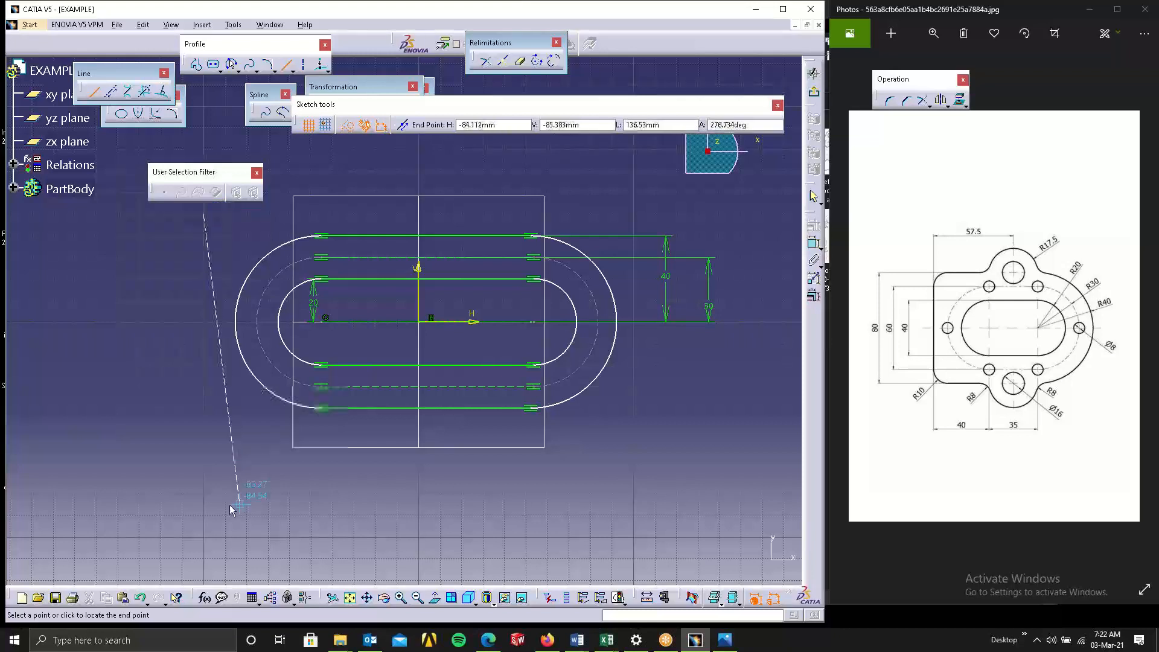
pyautogui.click(203, 456)
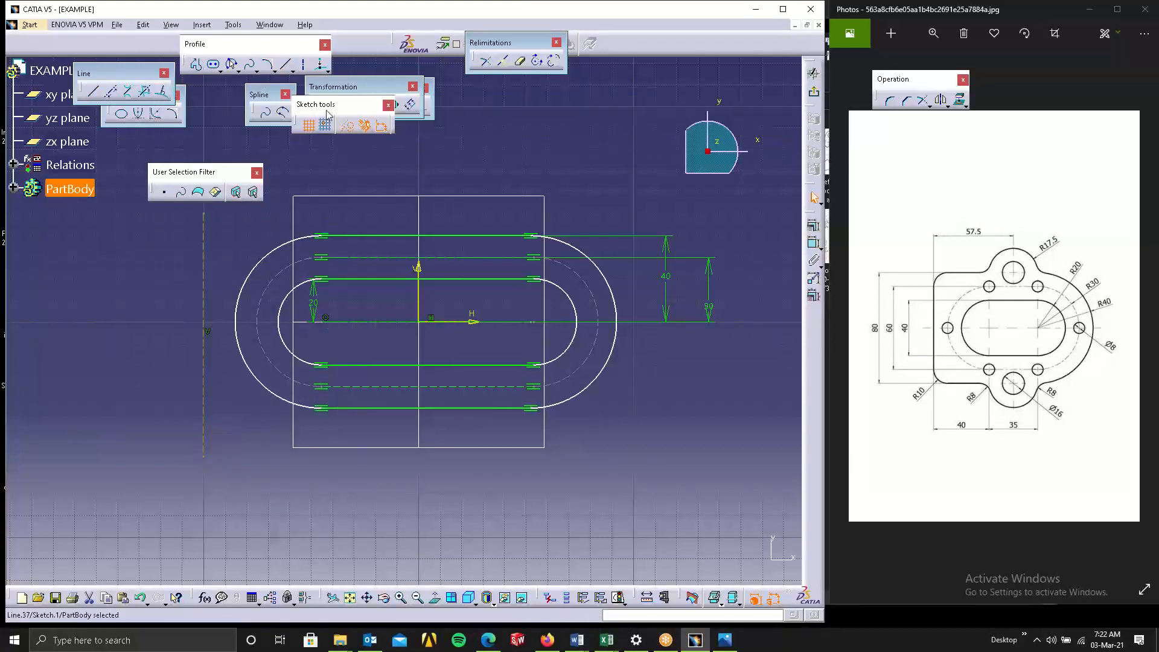
pyautogui.click(348, 128)
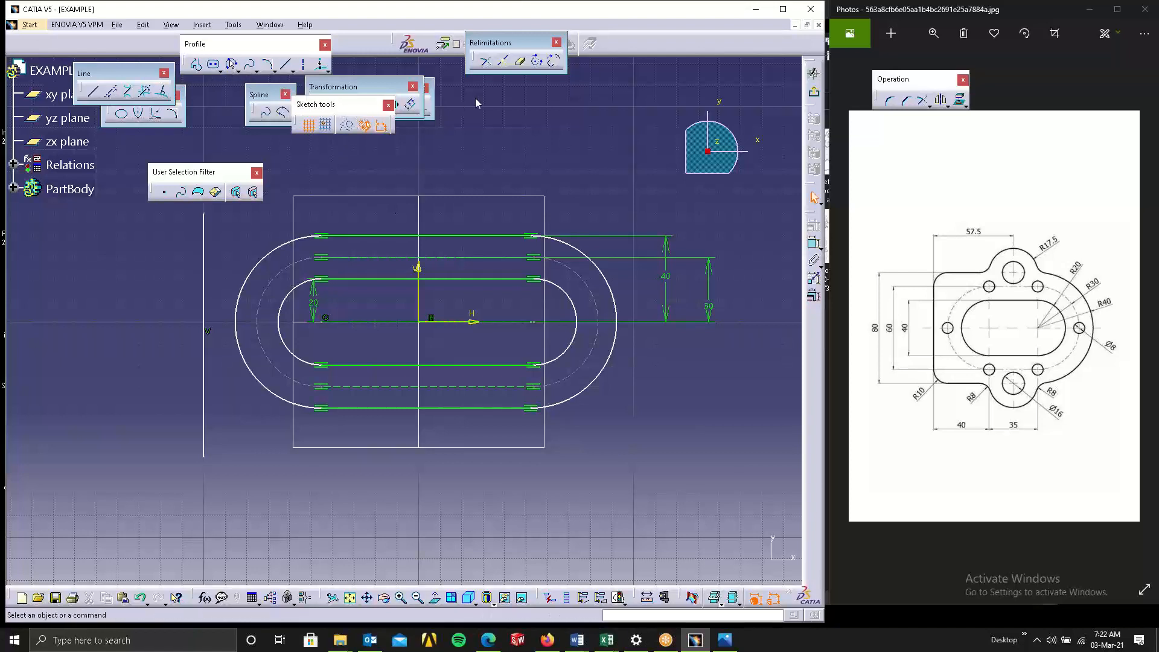
# Trim the outer elongated hole's top and bottom lines to the vertical line and remove its left arc.
pyautogui.moveTo(476, 103); pyautogui.dragTo(431, 100)
pyautogui.click(490, 60)
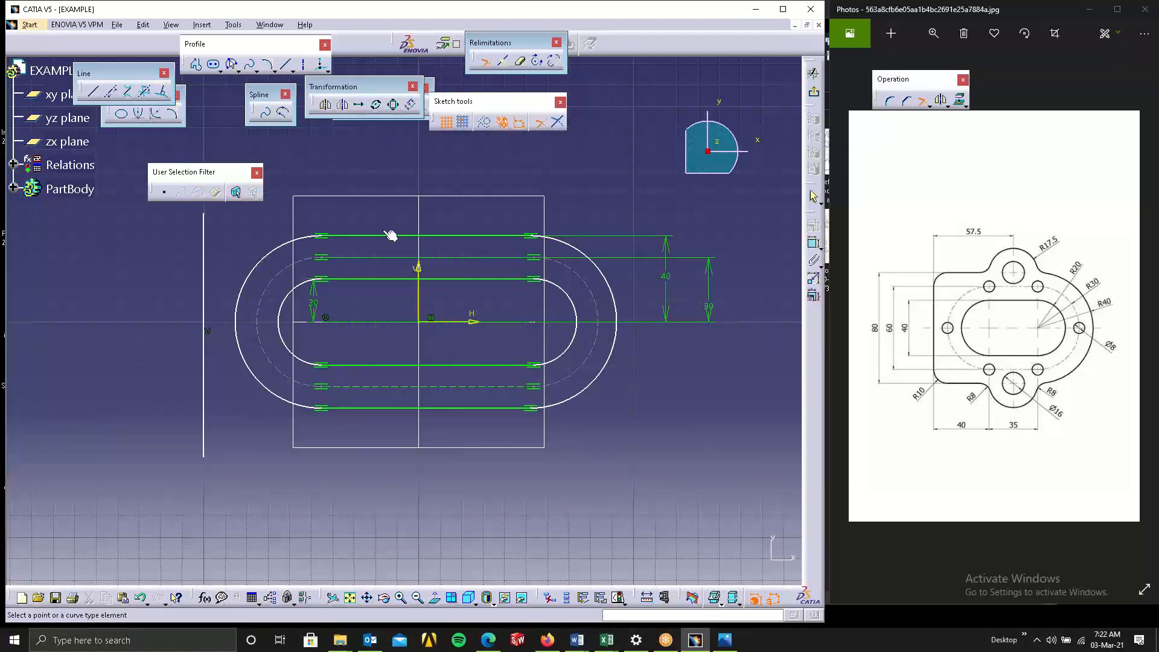
pyautogui.click(382, 236)
pyautogui.click(205, 263)
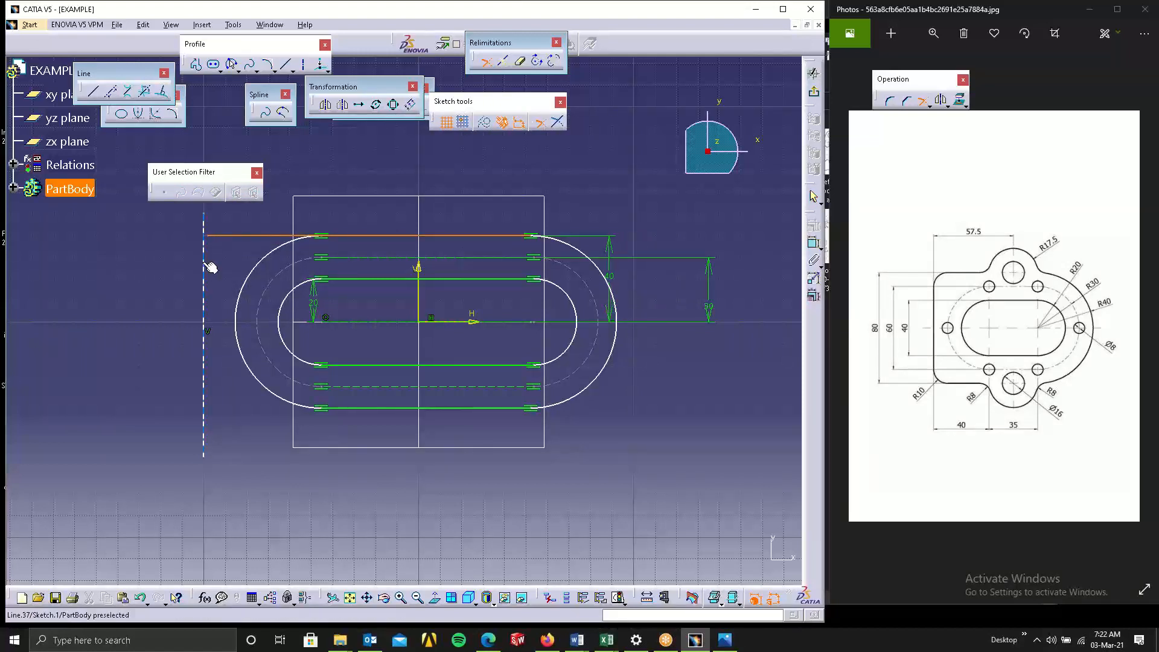
pyautogui.click(486, 60)
pyautogui.click(399, 411)
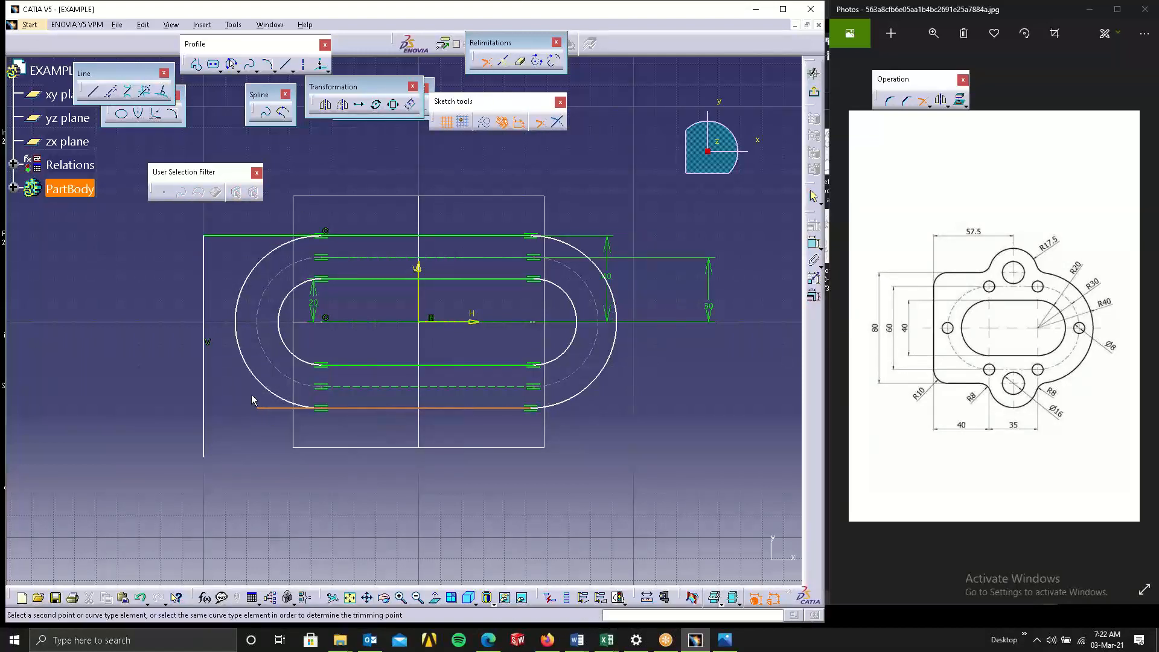
pyautogui.click(204, 365)
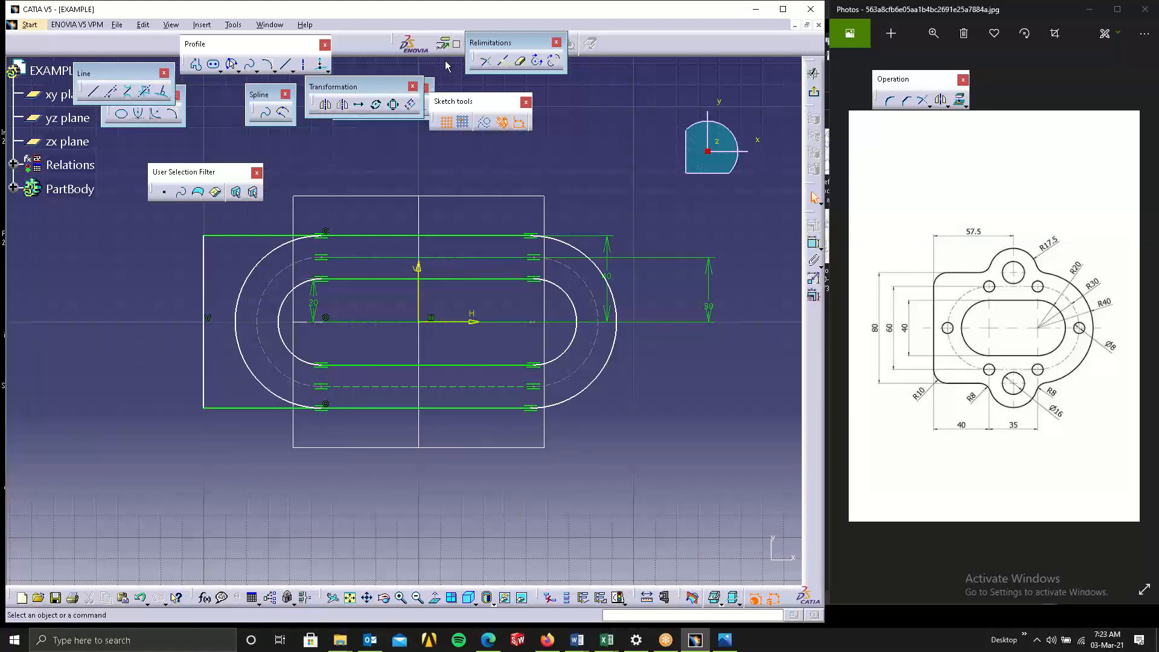
pyautogui.click(256, 266)
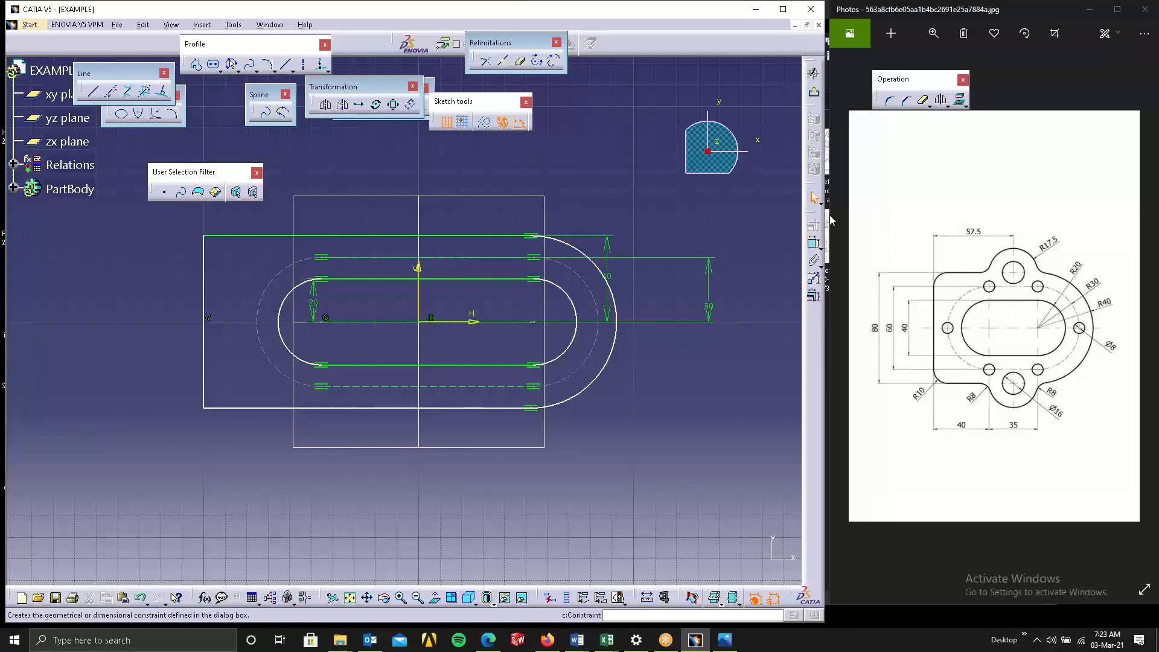
# Dimension the distance from the vertical line to the left hole center as 40 mm.
pyautogui.click(814, 244)
pyautogui.click(814, 247)
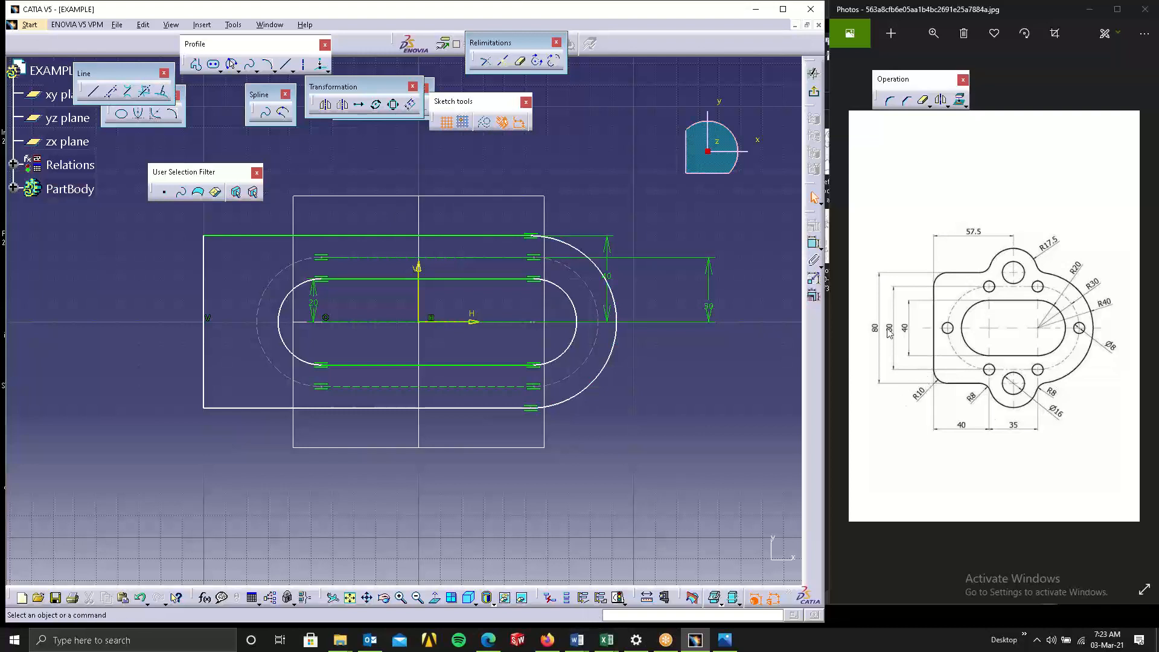
pyautogui.click(814, 244)
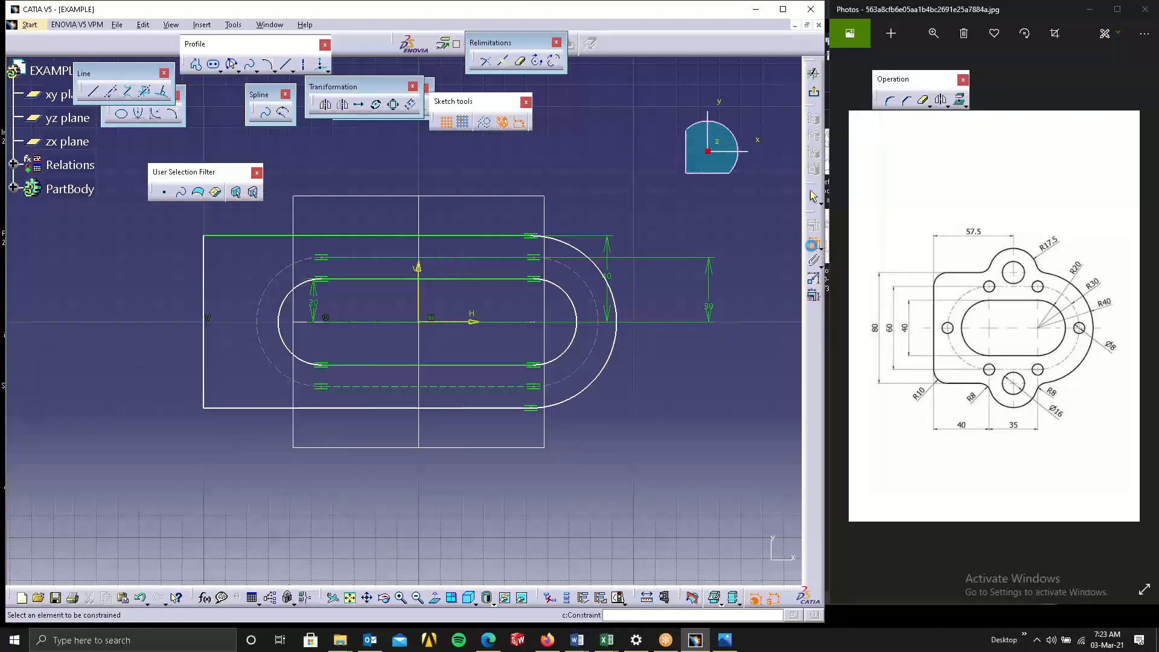
pyautogui.click(204, 295)
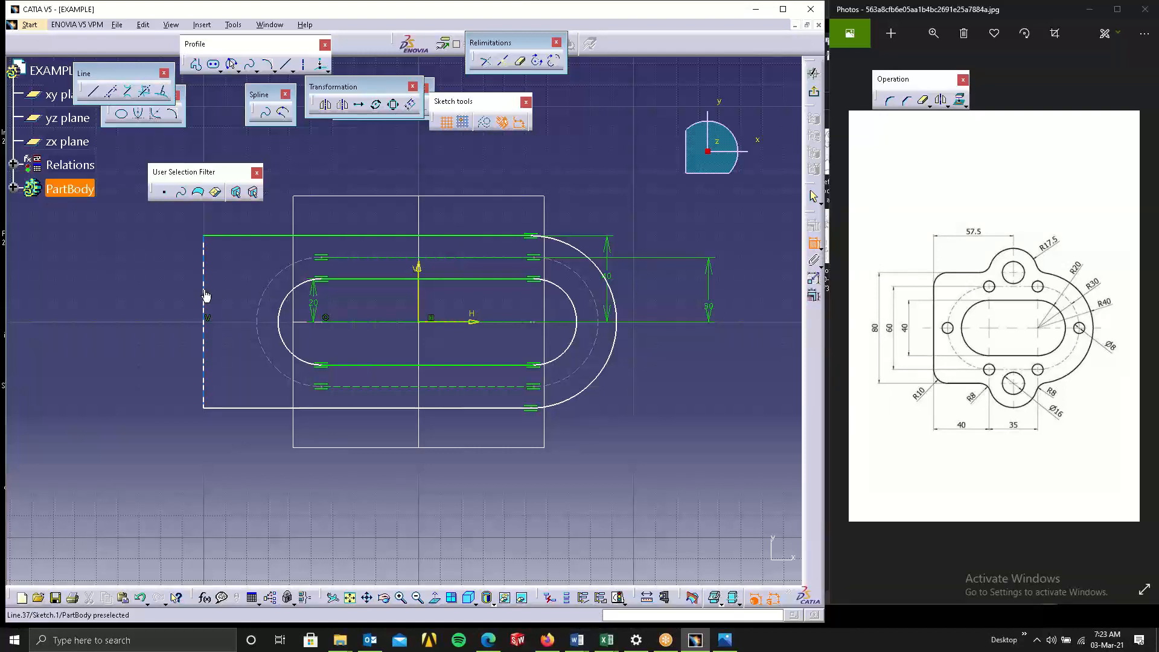
pyautogui.click(326, 322)
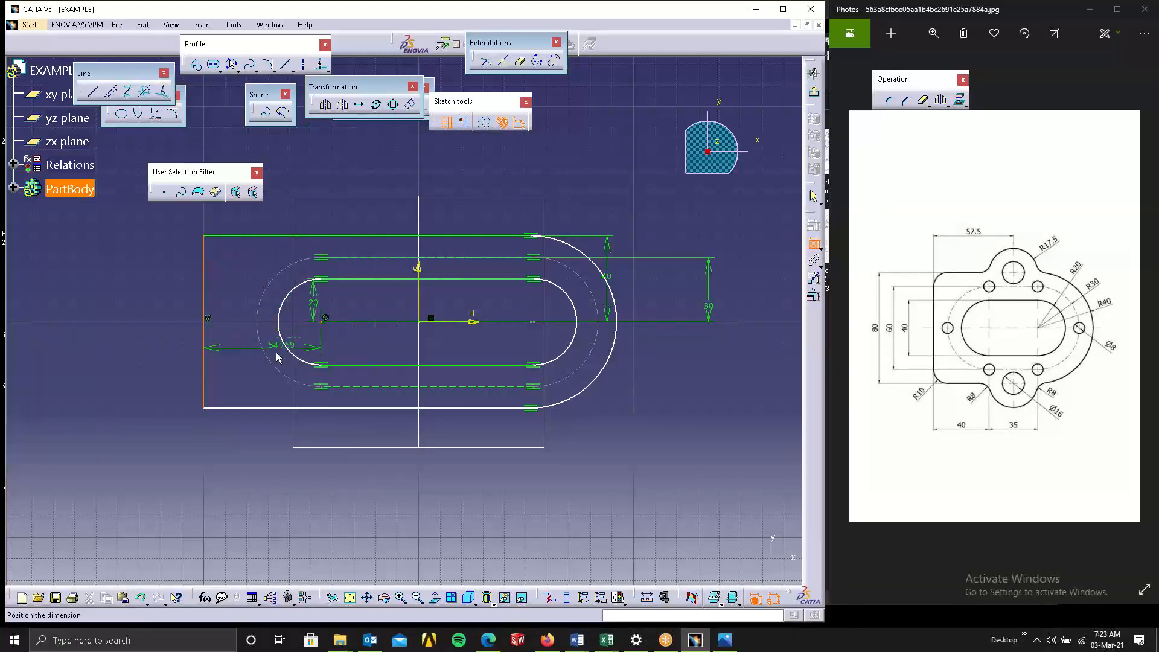
pyautogui.click(268, 480)
pyautogui.doubleClick(269, 480)
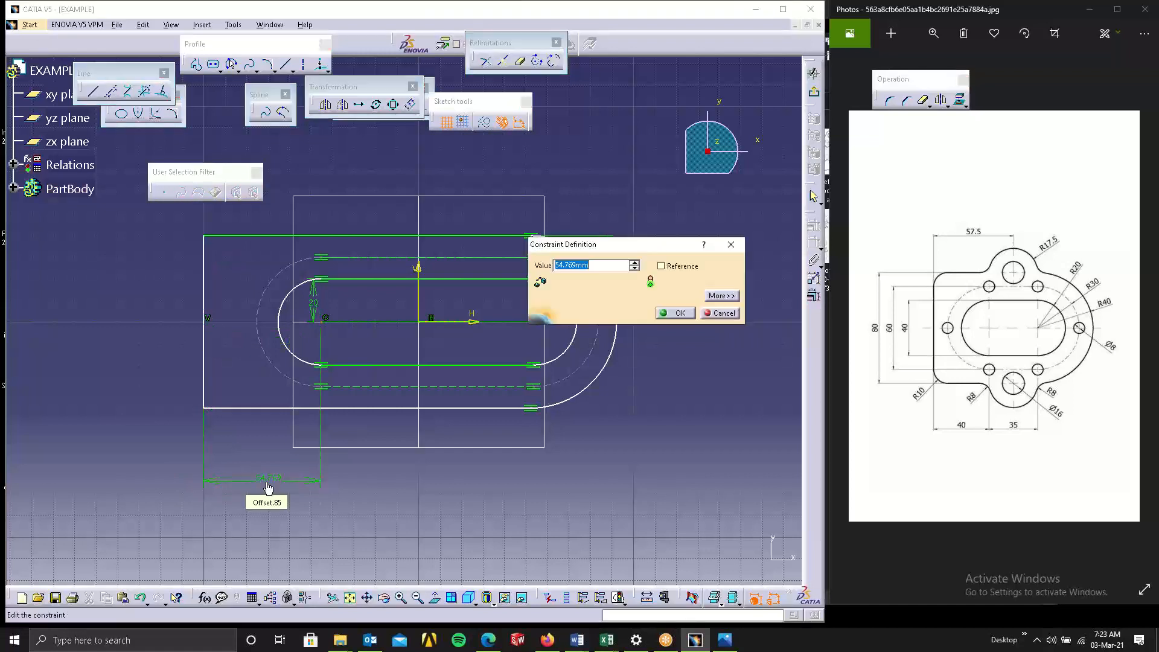
pyautogui.write('0')
pyautogui.press('Return')
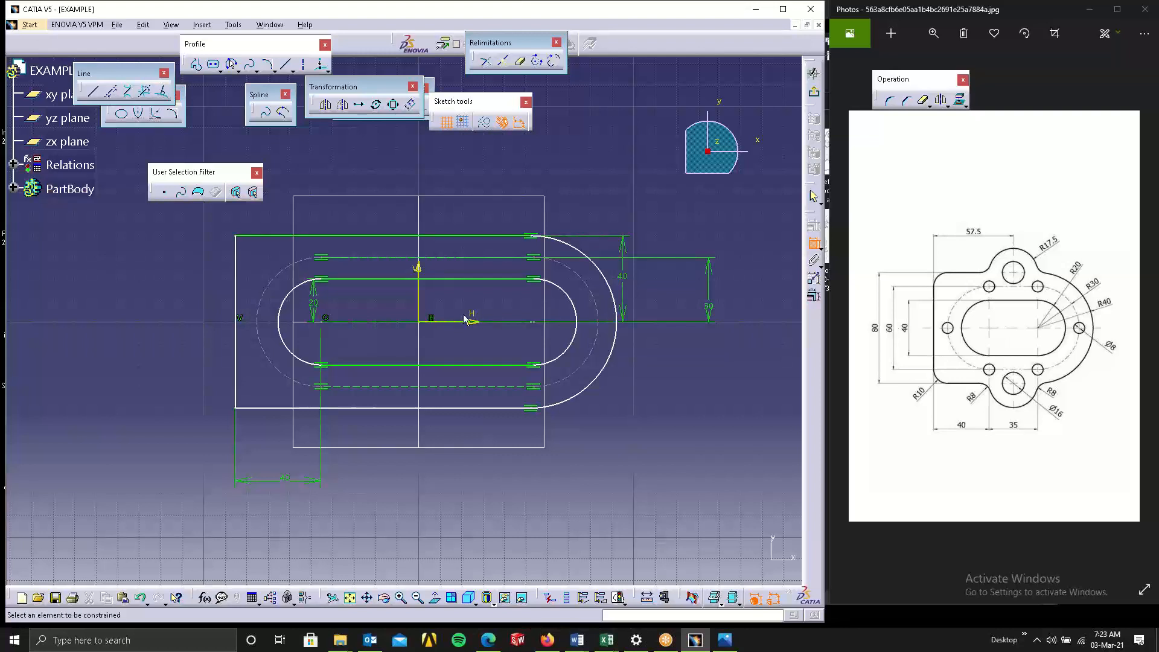
# Set the distance between the two elongated hole centers to 35 mm.
pyautogui.click(389, 326)
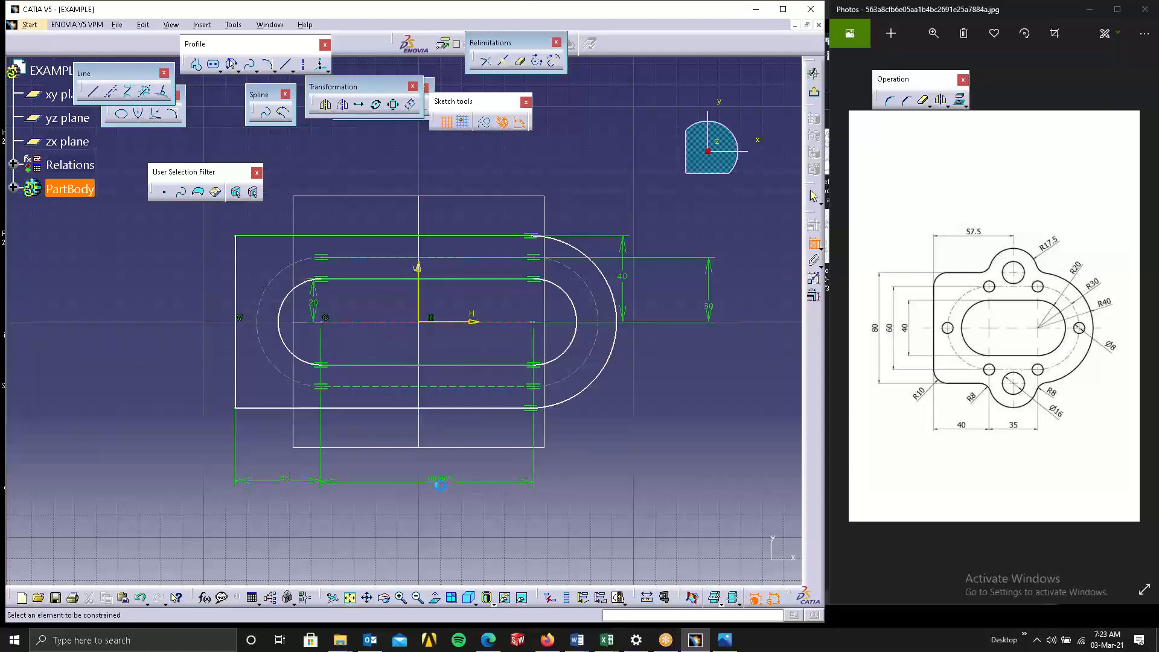
pyautogui.click(446, 488)
pyautogui.doubleClick(448, 482)
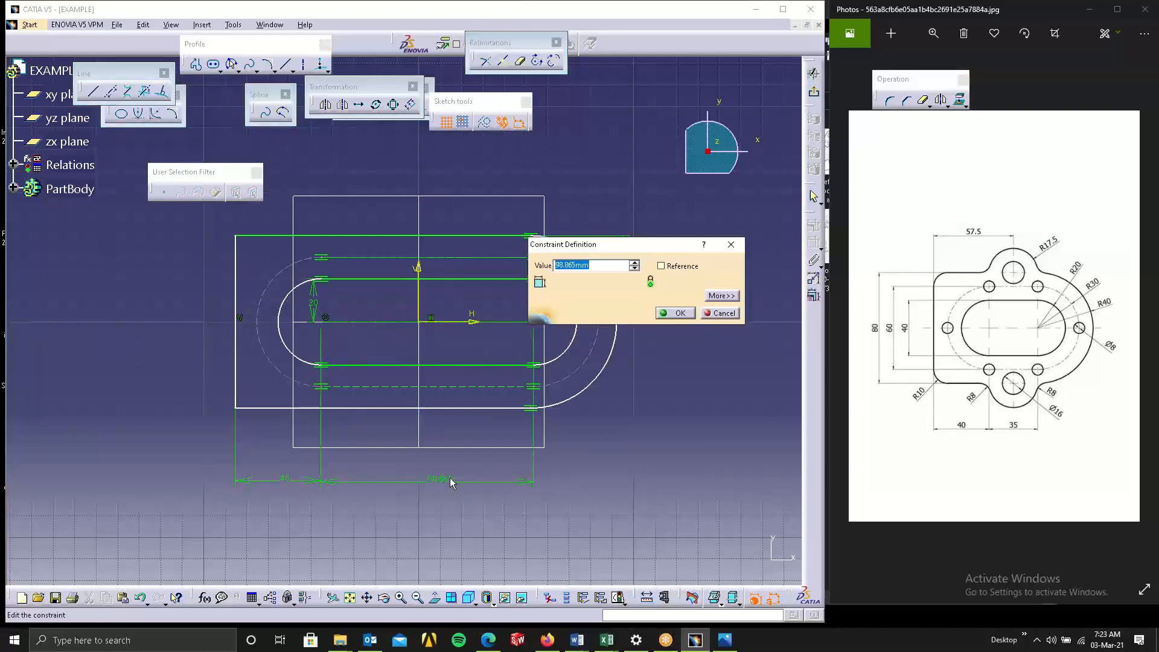
pyautogui.write('35')
pyautogui.press('Return')
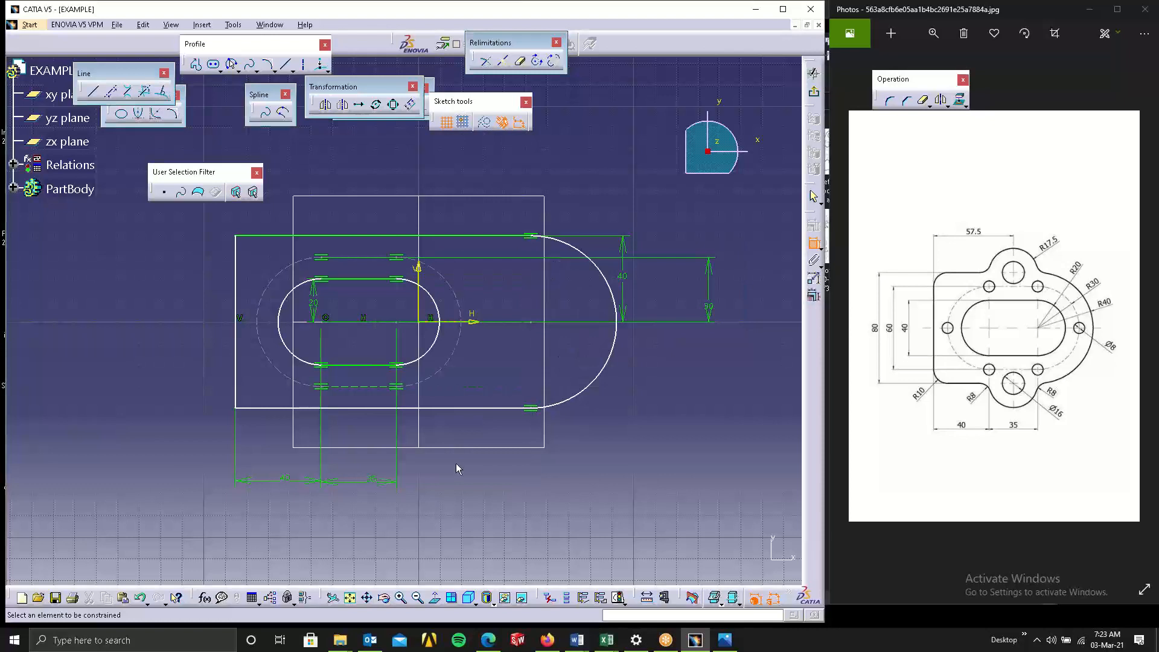
# Make the large right arc's center coincident with the right elongated hole's center using a Coincidence constraint.
pyautogui.click(531, 322)
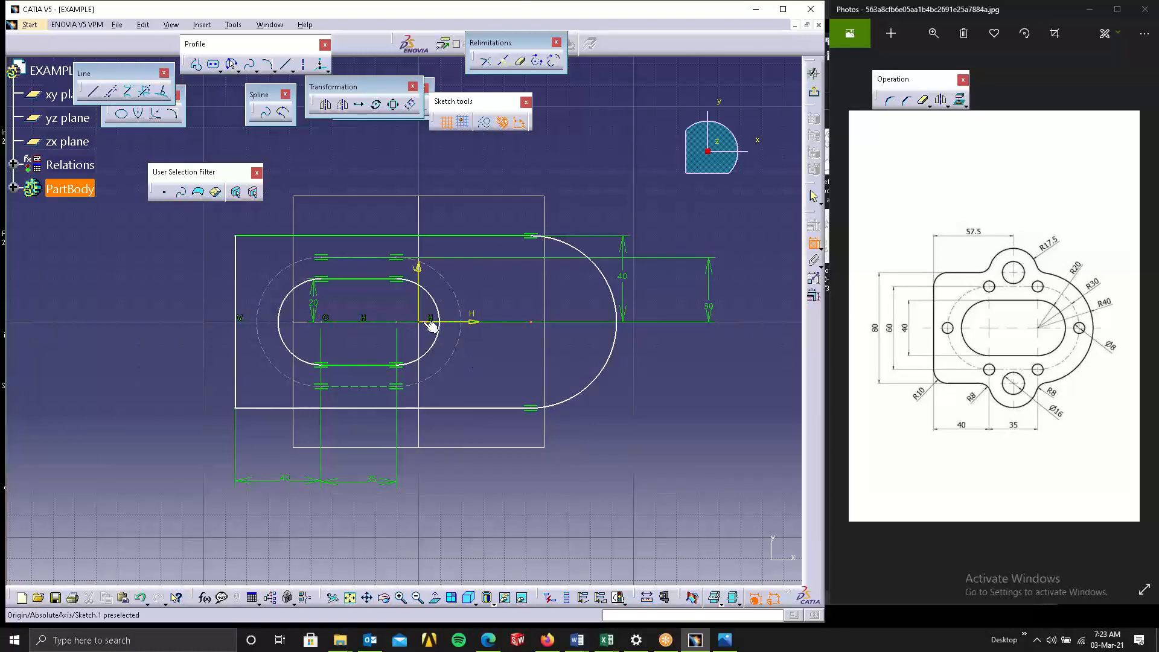
pyautogui.click(396, 322)
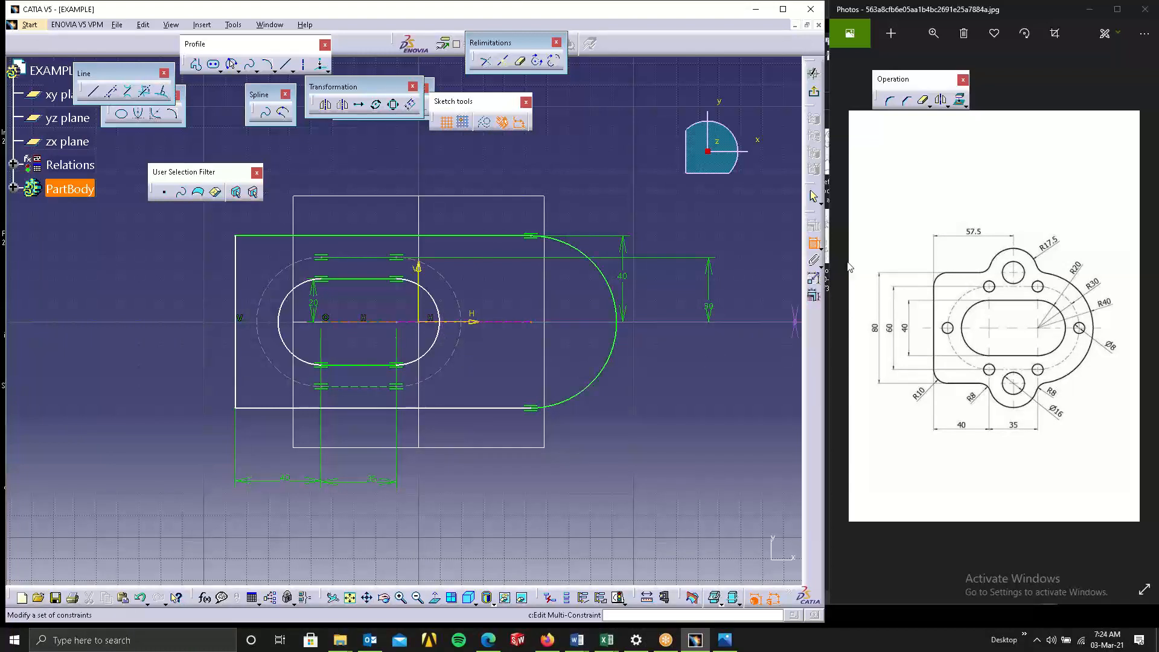
pyautogui.click(622, 417)
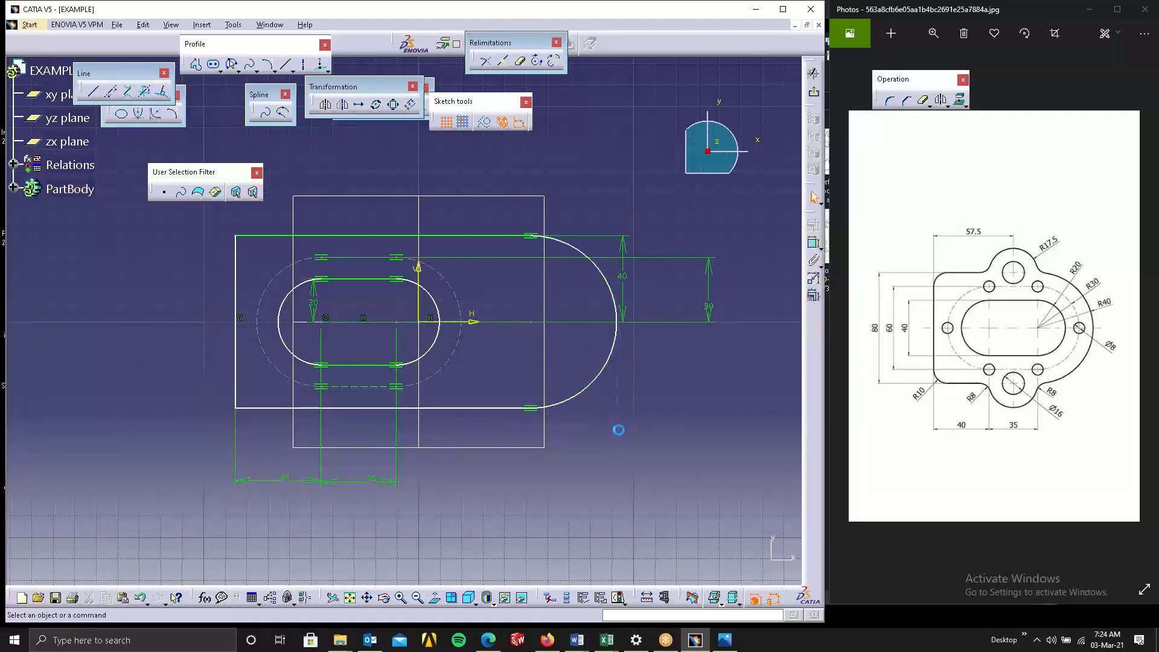
pyautogui.click(396, 322)
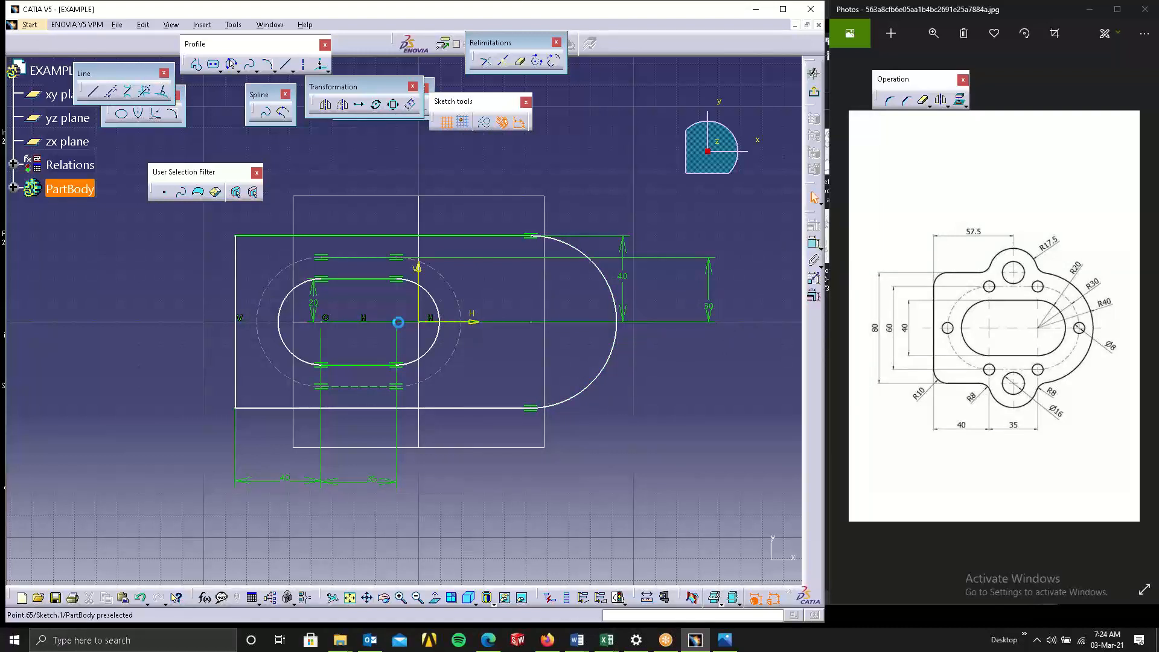
pyautogui.keyDown('ctrl'); pyautogui.click(532, 322); pyautogui.keyUp('ctrl')
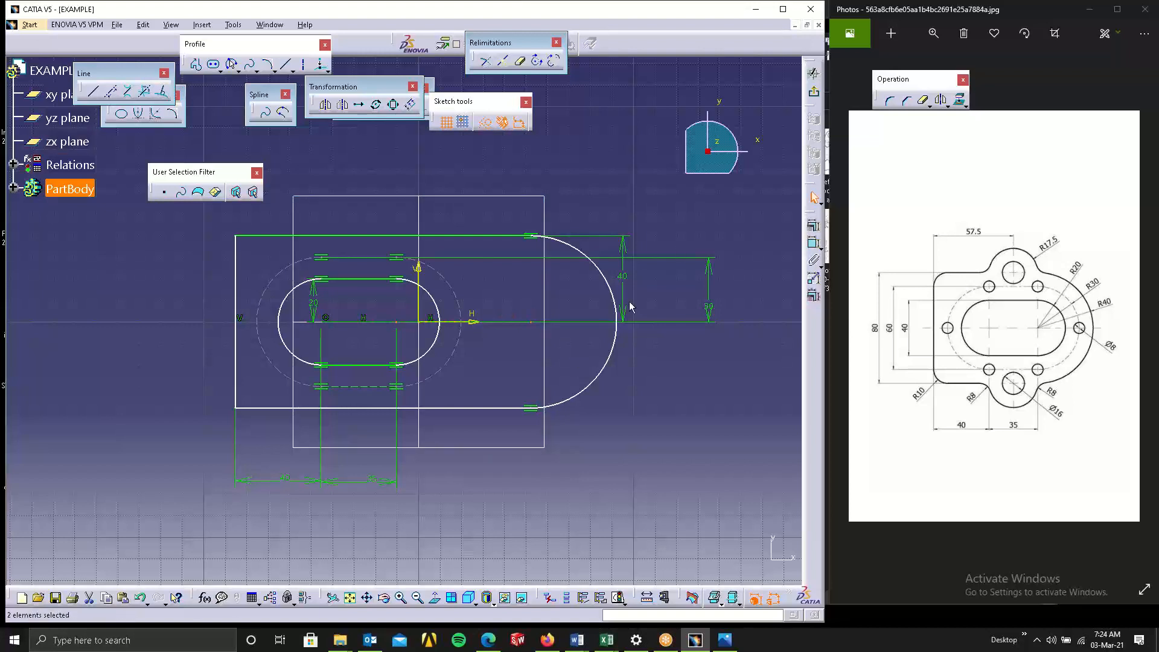
pyautogui.click(814, 225)
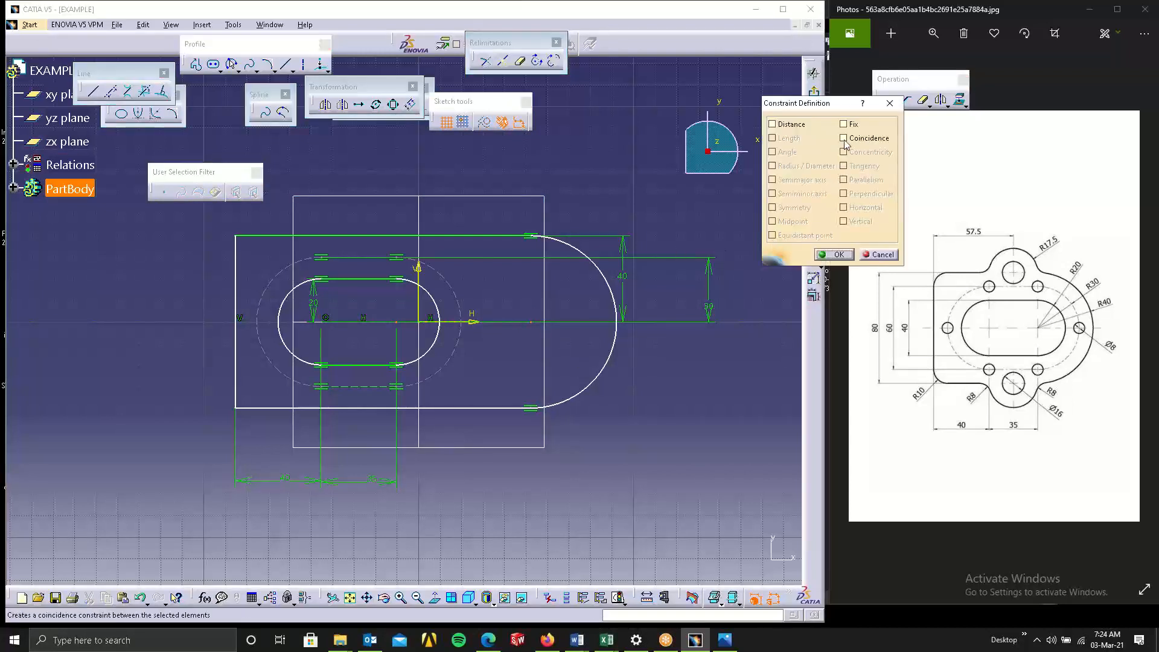
pyautogui.click(843, 138)
pyautogui.click(833, 254)
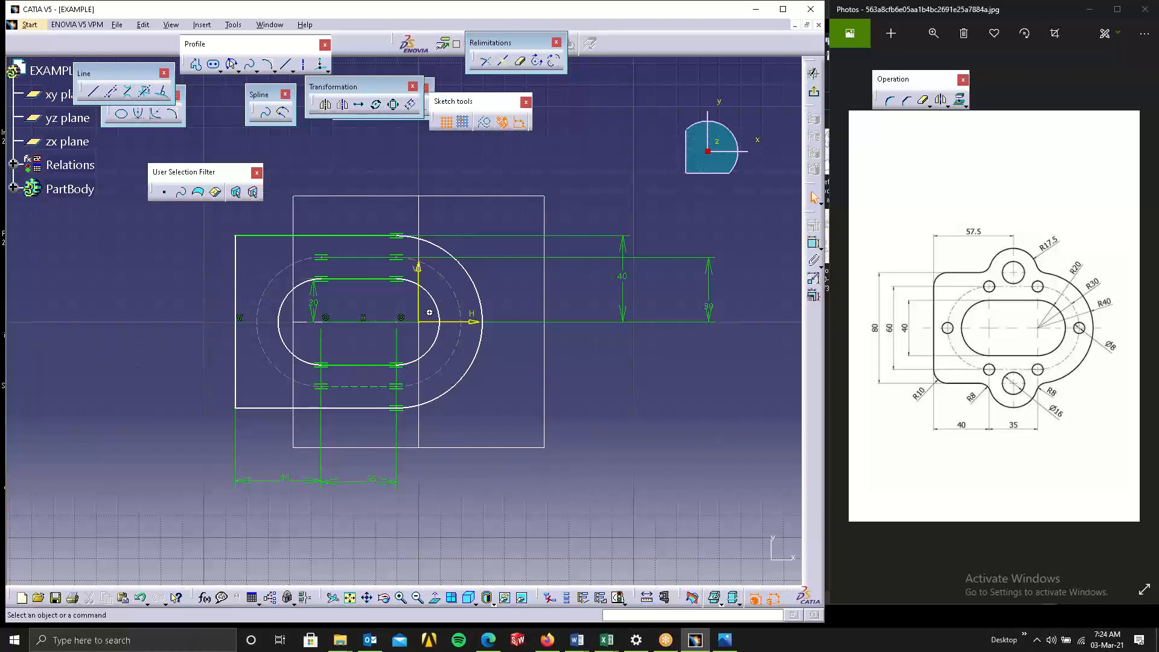
pyautogui.moveTo(430, 312); pyautogui.dragTo(542, 287, button='middle')
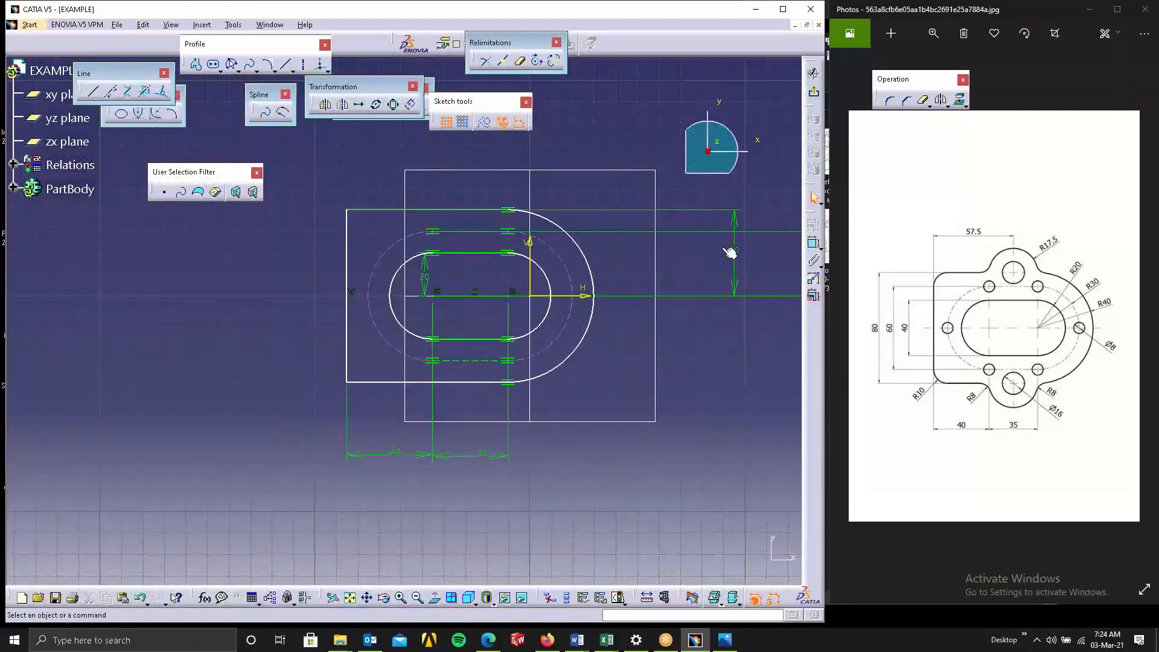
pyautogui.moveTo(734, 250); pyautogui.dragTo(666, 250)
pyautogui.moveTo(590, 348); pyautogui.dragTo(428, 366, button='middle')
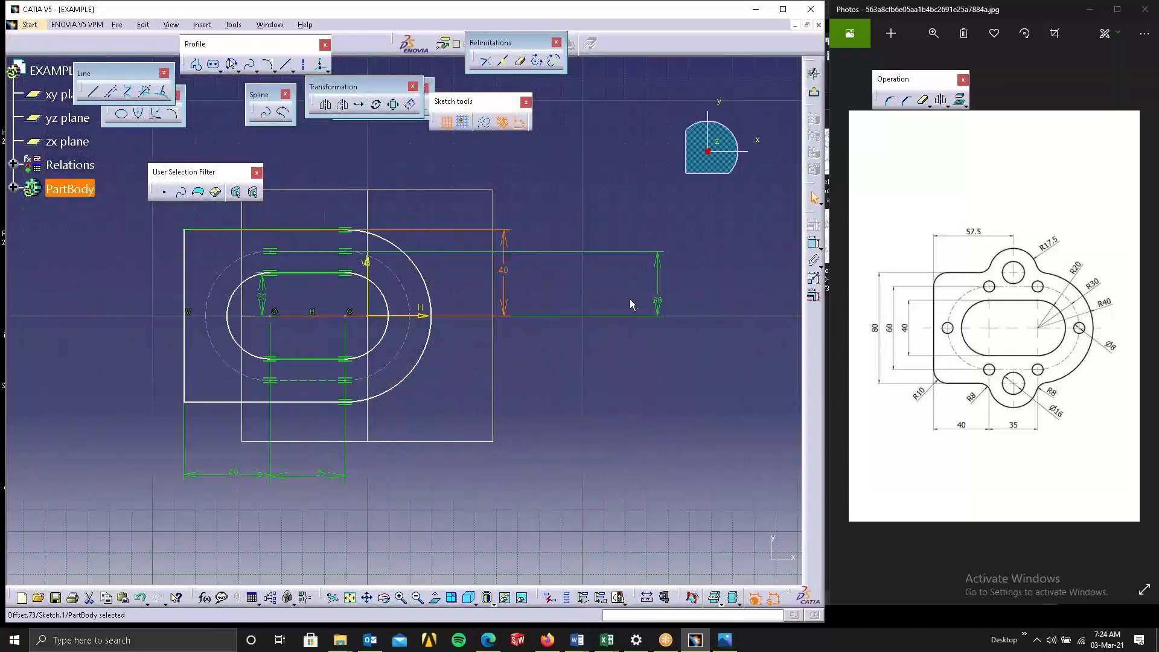
pyautogui.click(658, 297)
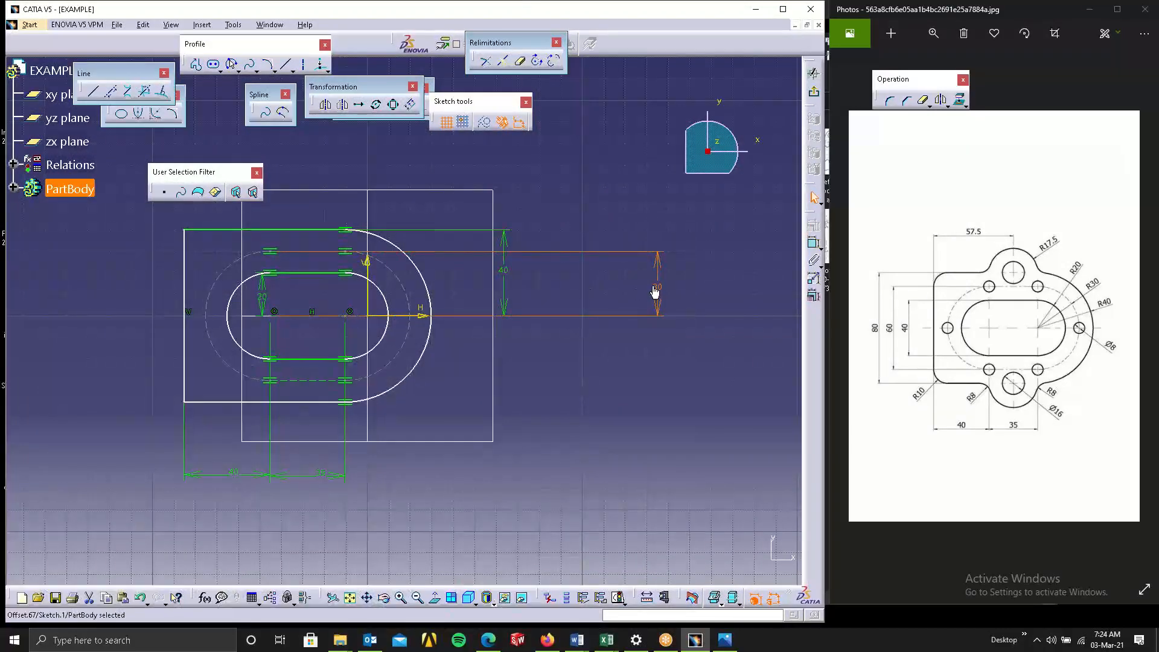
pyautogui.moveTo(655, 290); pyautogui.dragTo(654, 286)
pyautogui.moveTo(480, 348); pyautogui.dragTo(544, 358, button='middle')
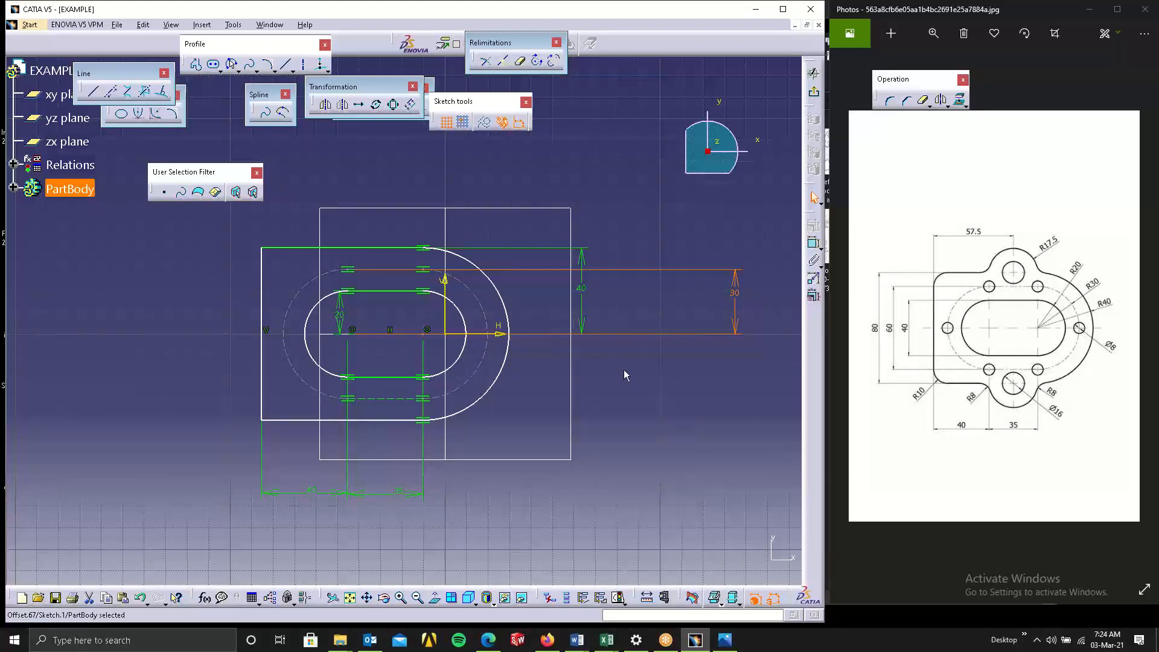
pyautogui.click(661, 215)
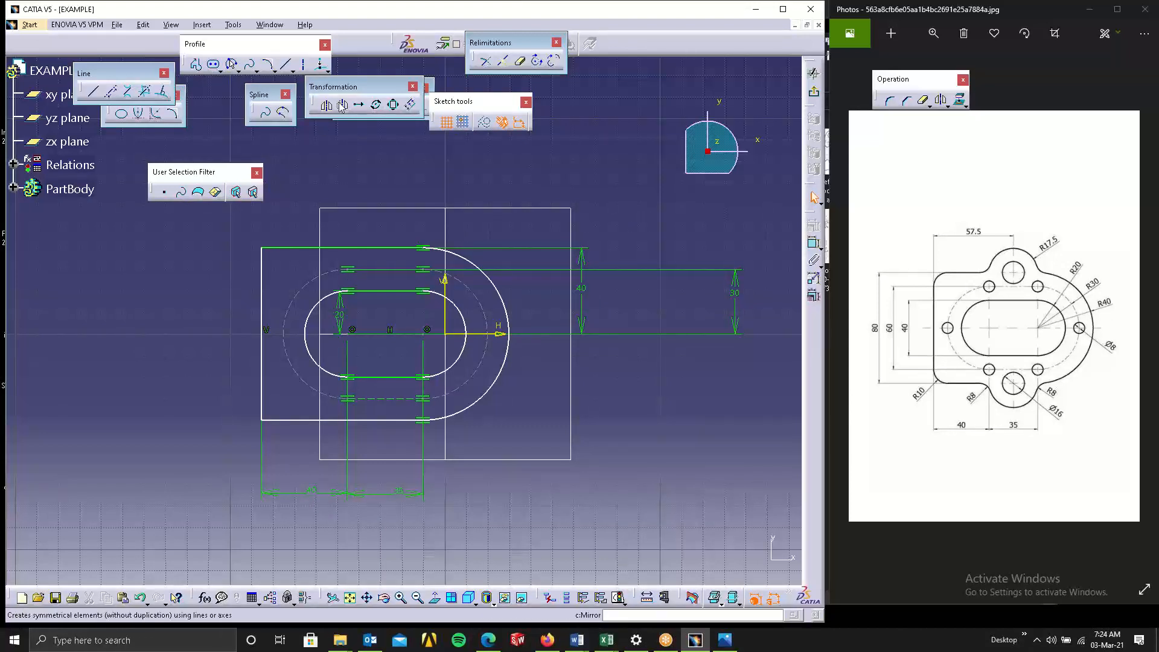
# Rearrange the sketcher toolbars, floating the Profile and Circle toolbars above the sketch.
pyautogui.moveTo(386, 88); pyautogui.dragTo(546, 73)
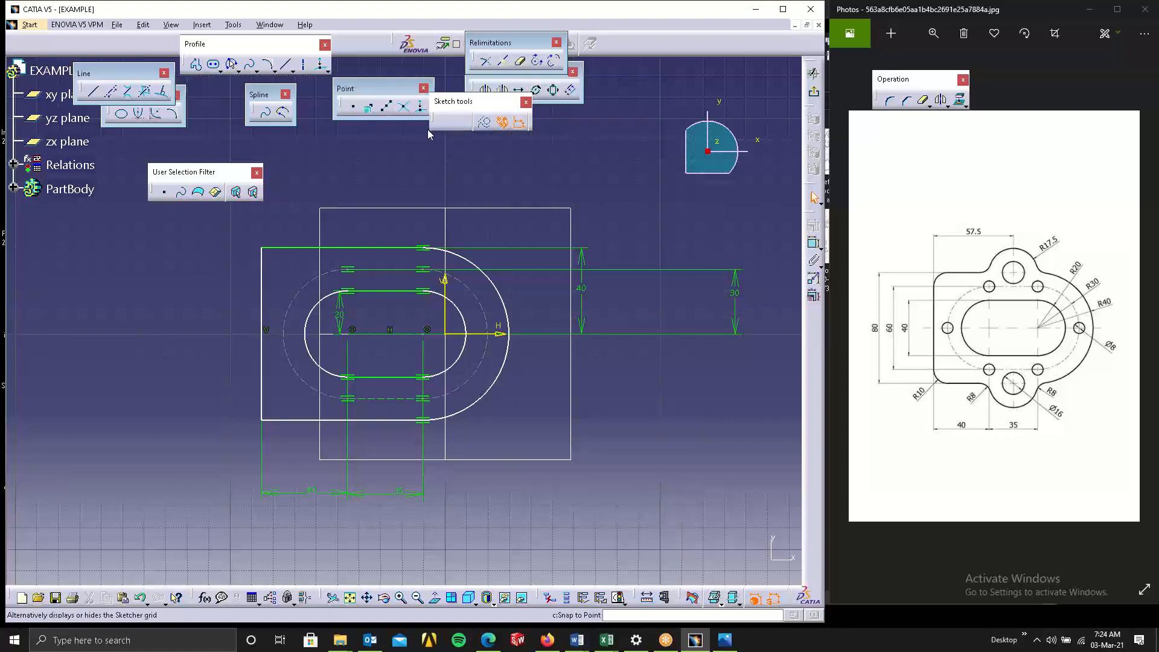
pyautogui.moveTo(165, 69); pyautogui.dragTo(305, 93)
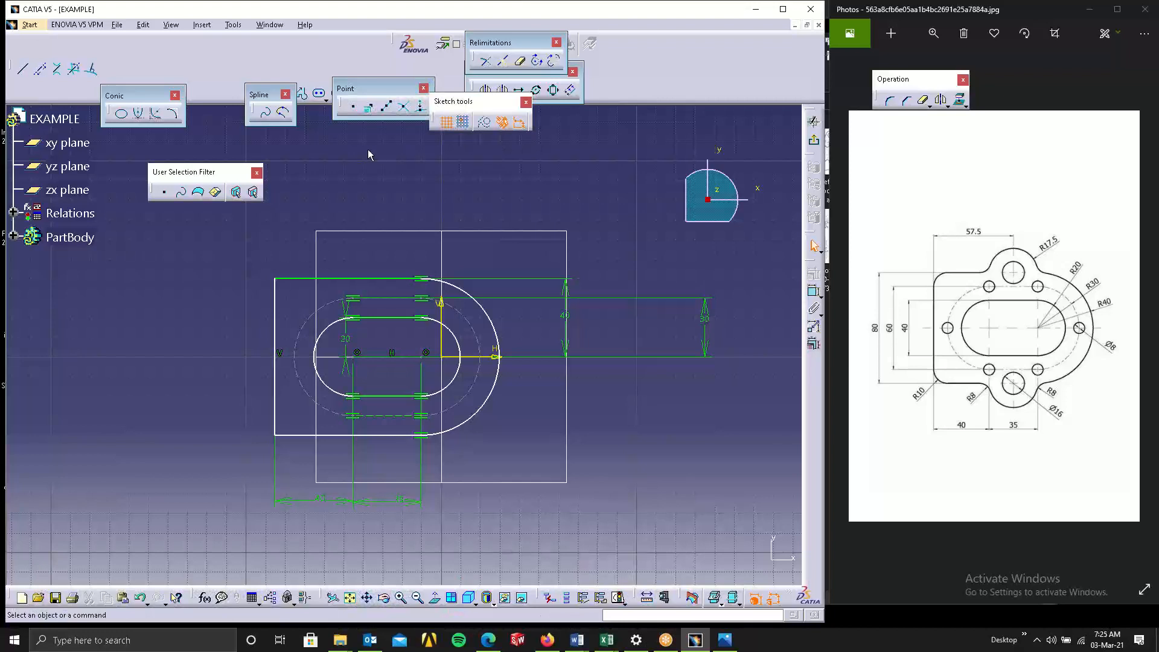
pyautogui.moveTo(259, 94); pyautogui.dragTo(172, 51)
pyautogui.moveTo(391, 87); pyautogui.dragTo(320, 65)
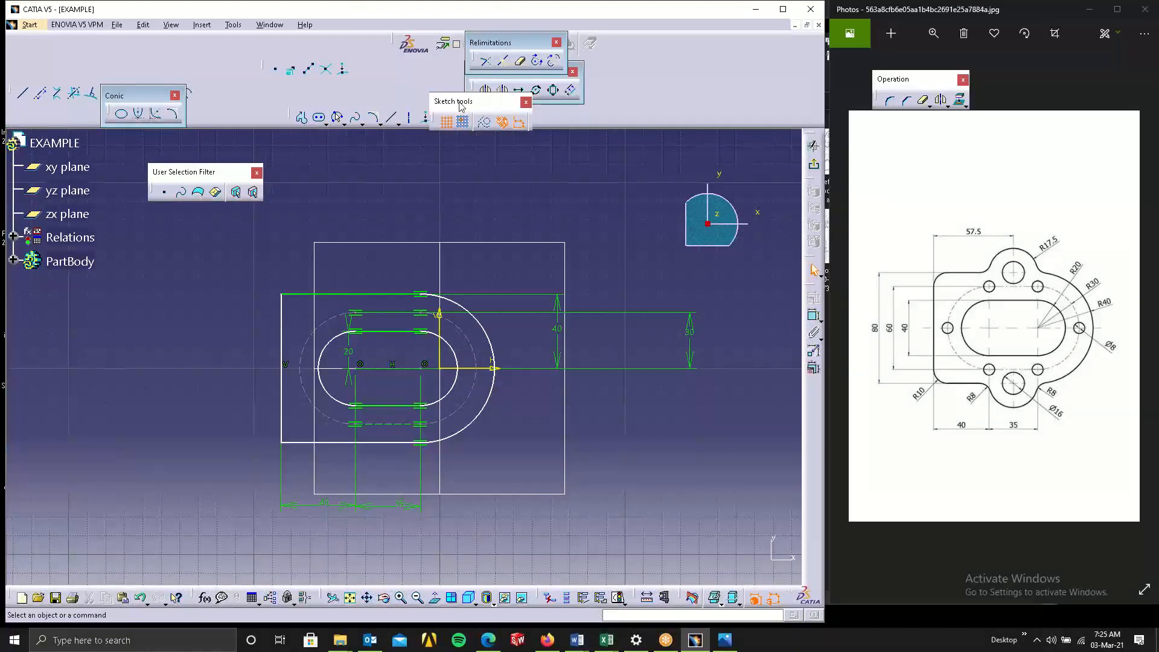
pyautogui.moveTo(642, 79); pyautogui.dragTo(642, 84)
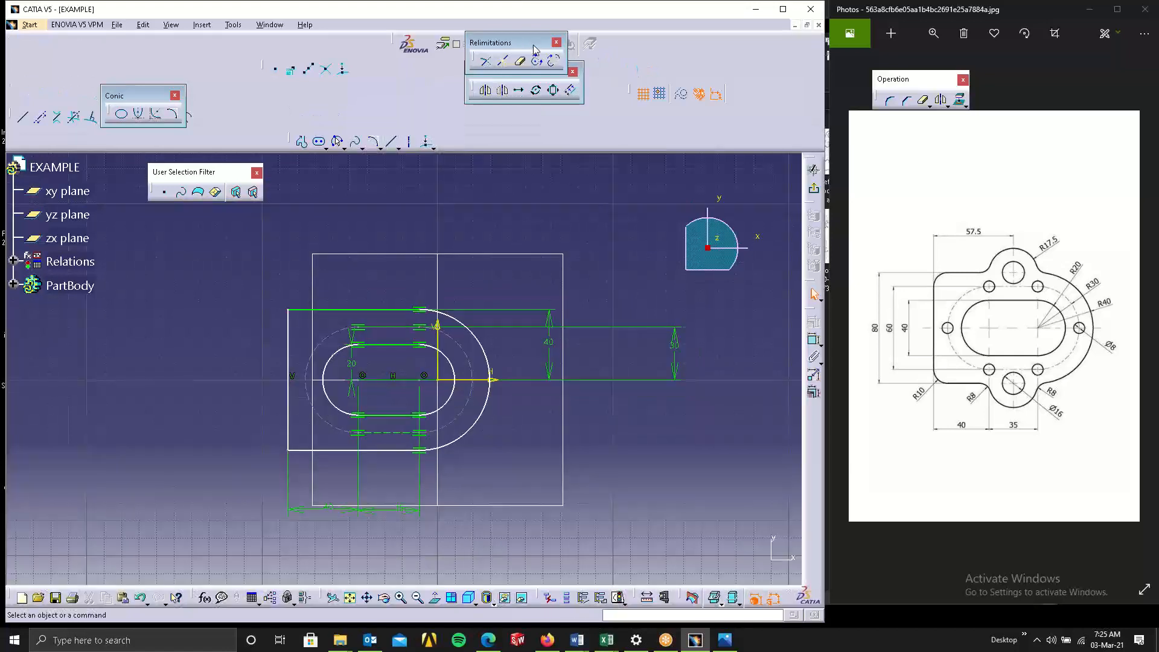
pyautogui.moveTo(602, 118); pyautogui.dragTo(620, 166)
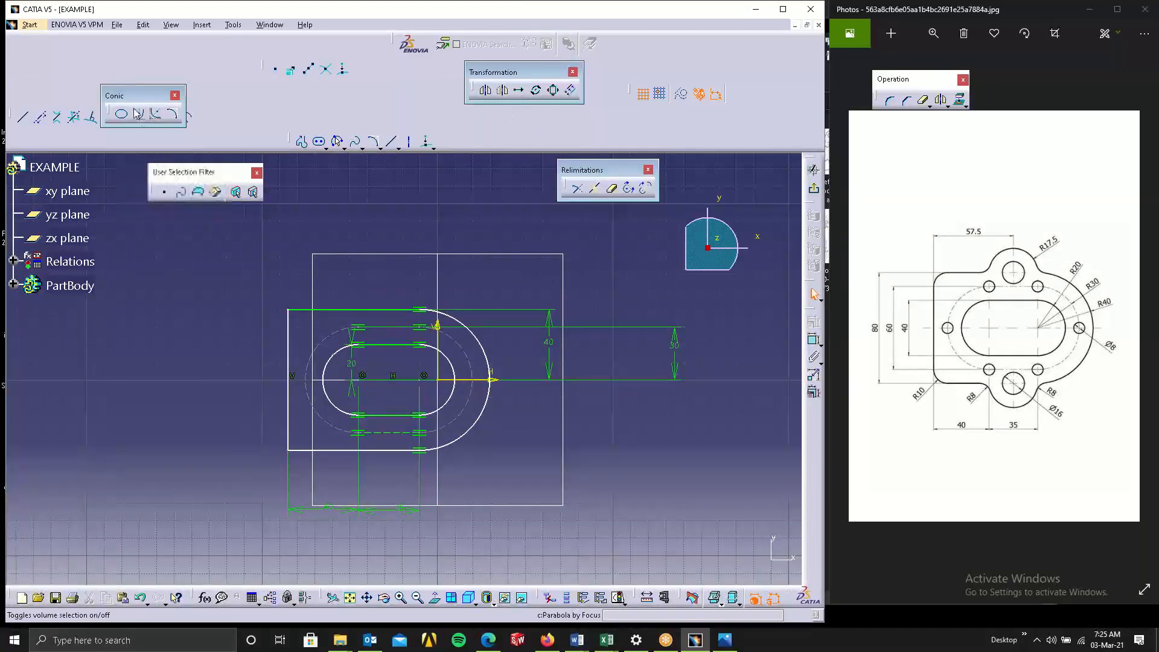
pyautogui.moveTo(314, 177); pyautogui.dragTo(318, 177)
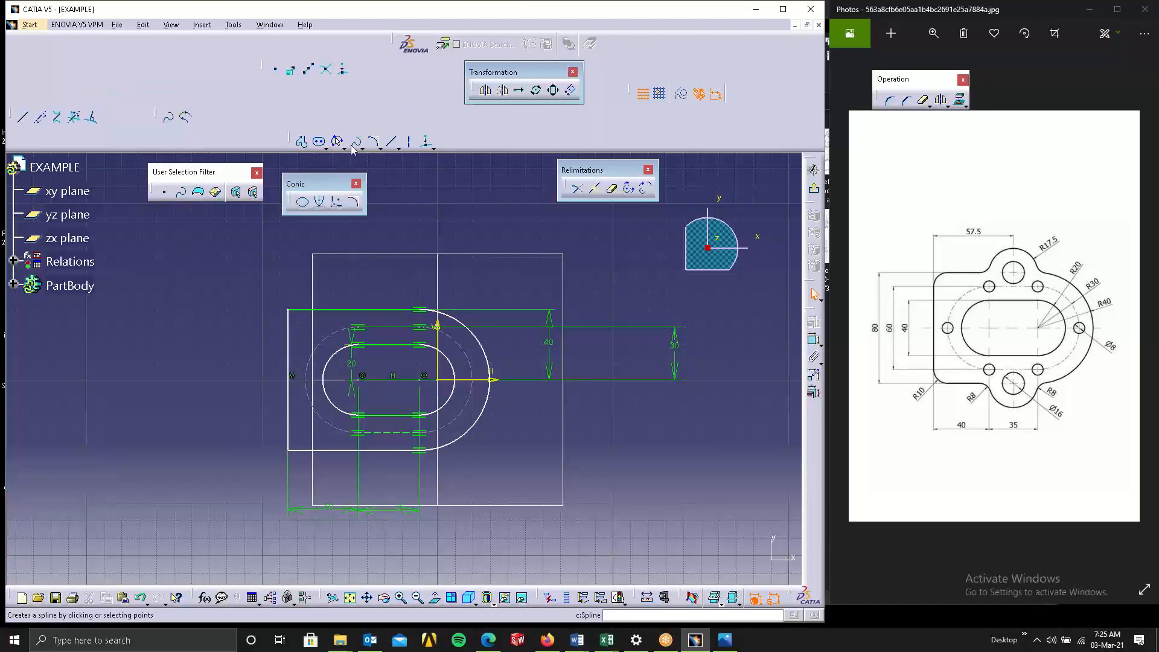
pyautogui.click(345, 148)
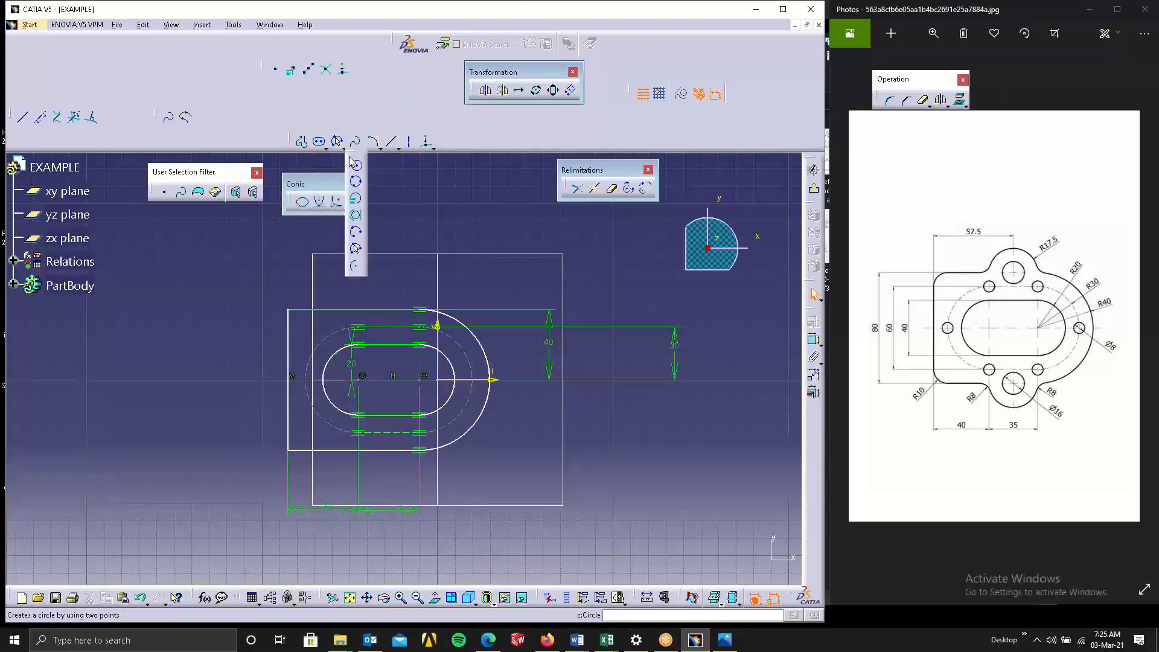
pyautogui.moveTo(354, 155); pyautogui.dragTo(433, 185)
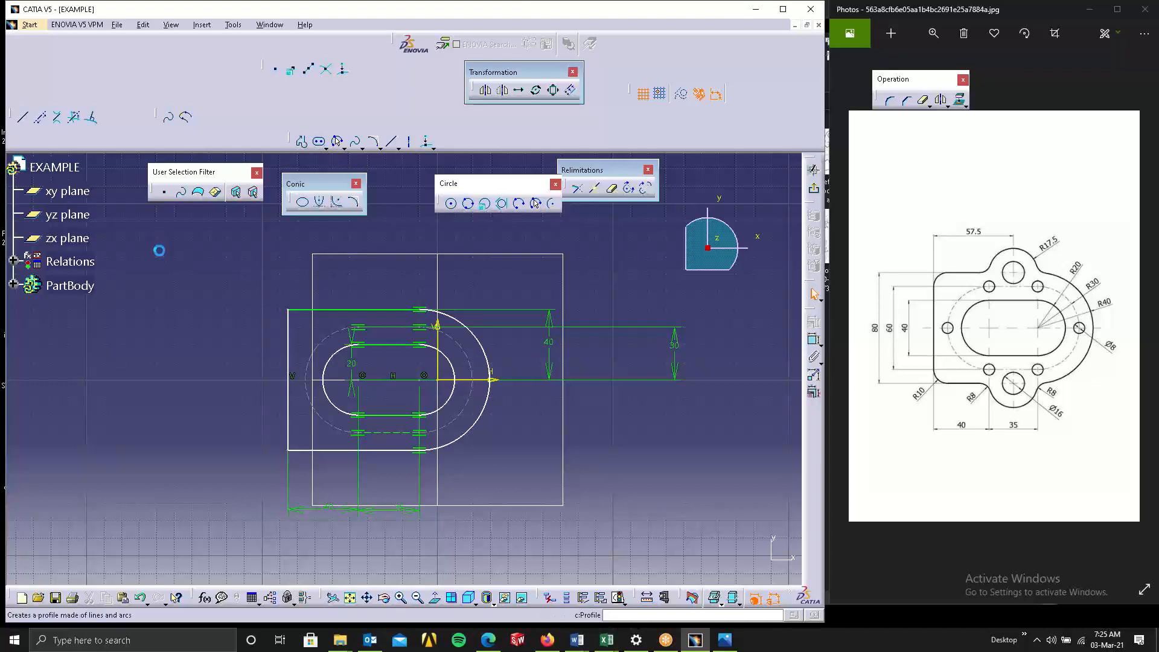
pyautogui.moveTo(159, 251); pyautogui.dragTo(158, 250)
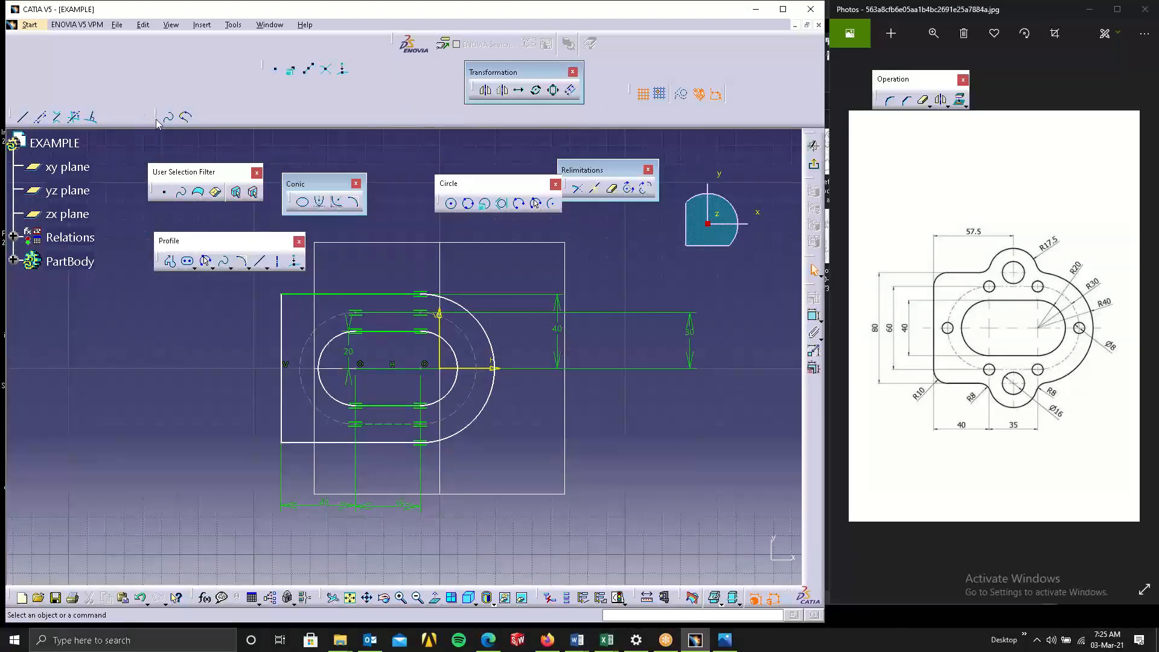
pyautogui.click(21, 116)
pyautogui.moveTo(11, 113); pyautogui.dragTo(109, 158)
pyautogui.click(188, 147)
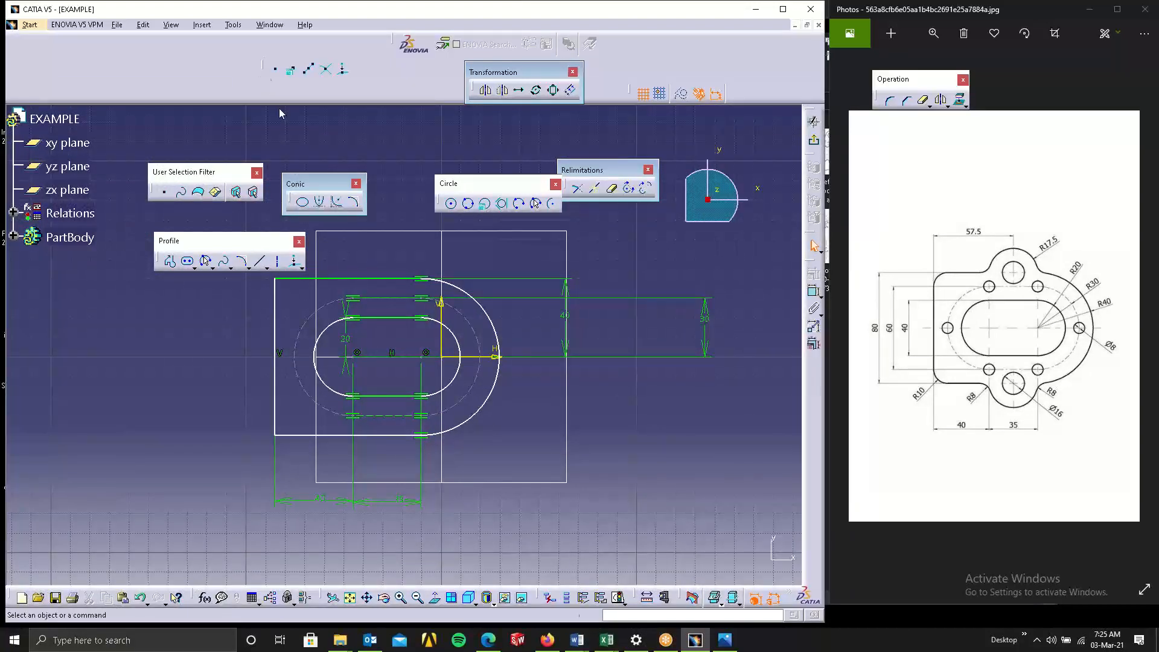
pyautogui.click(262, 70)
pyautogui.moveTo(263, 66); pyautogui.dragTo(297, 108)
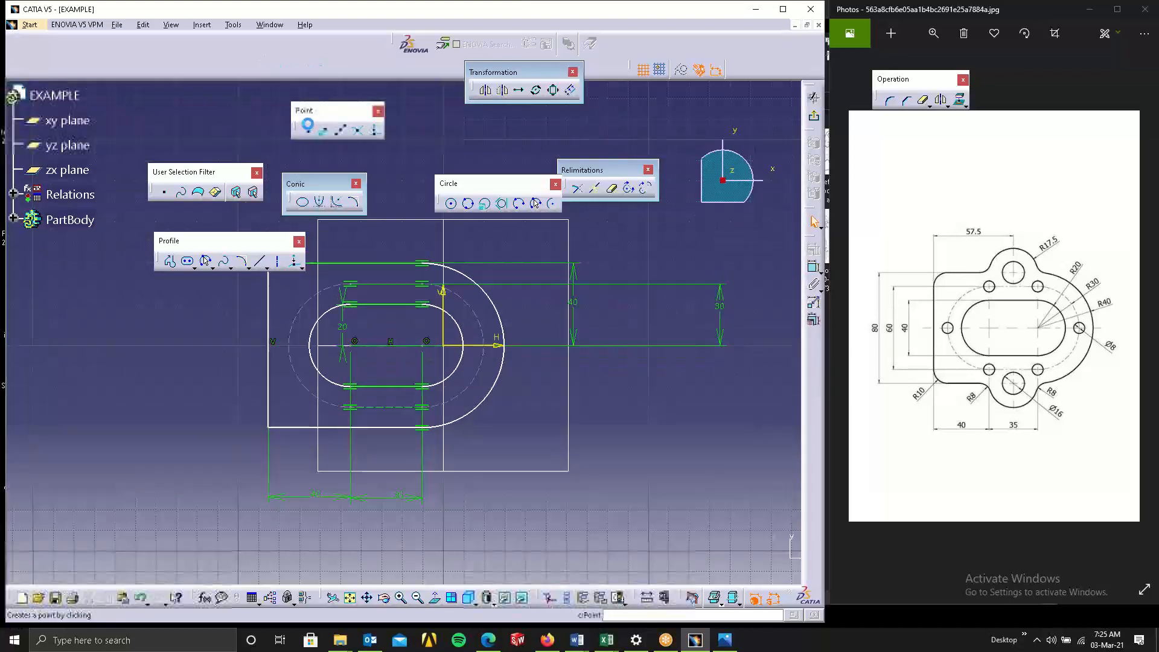
pyautogui.click(381, 109)
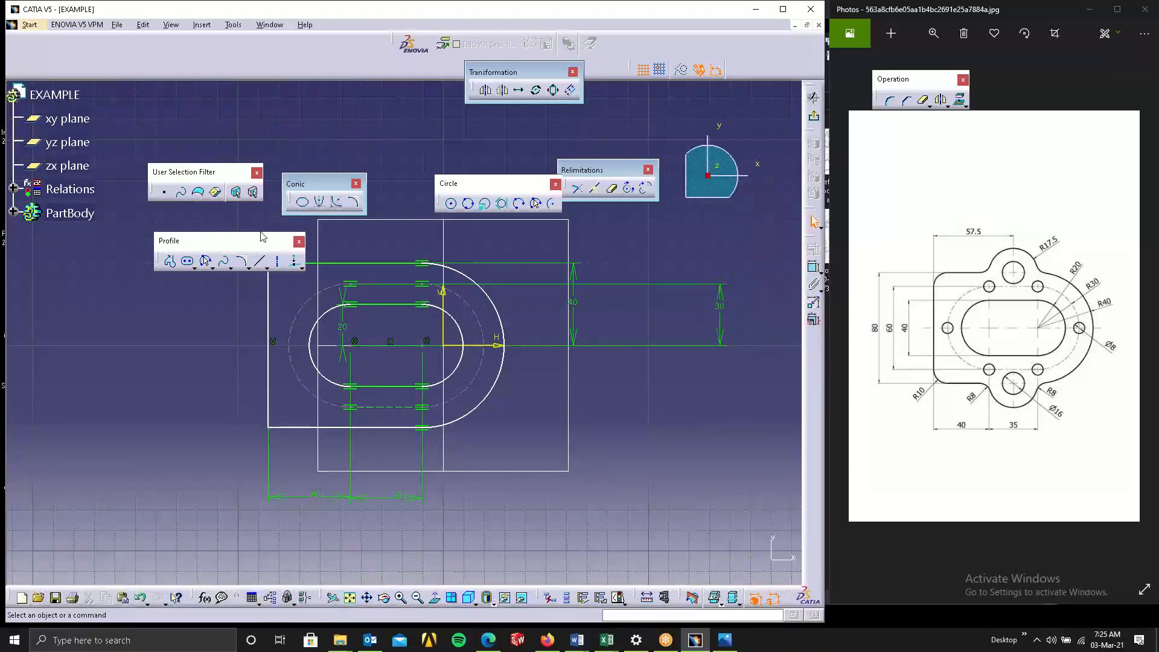
pyautogui.click(297, 264)
pyautogui.click(300, 268)
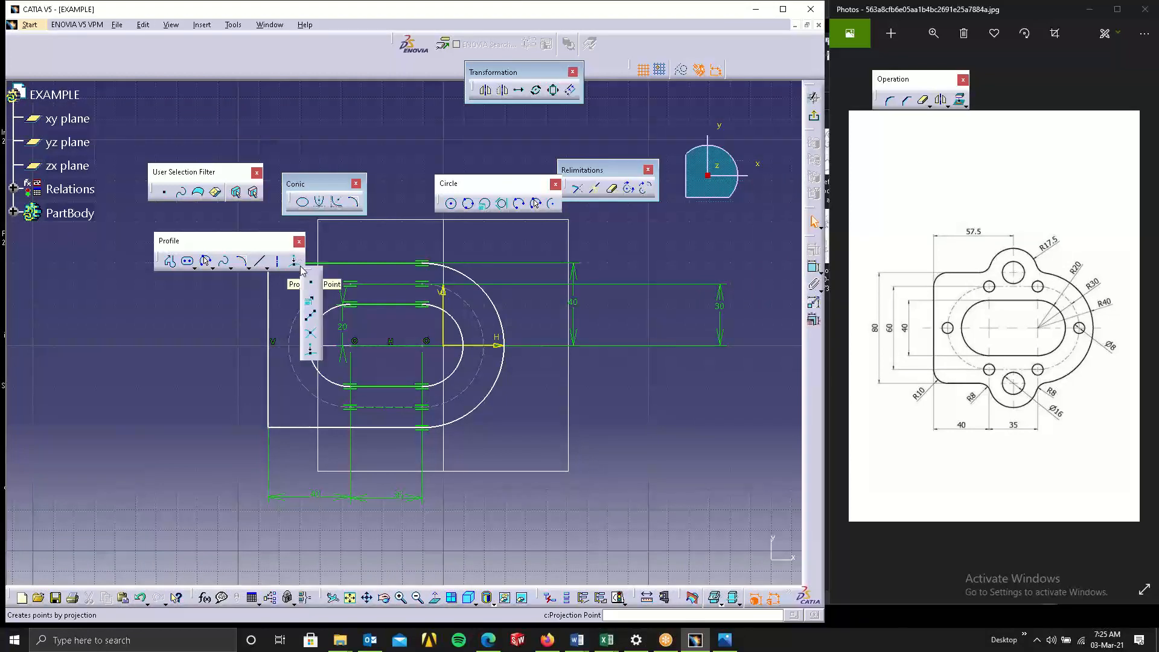
pyautogui.click(294, 261)
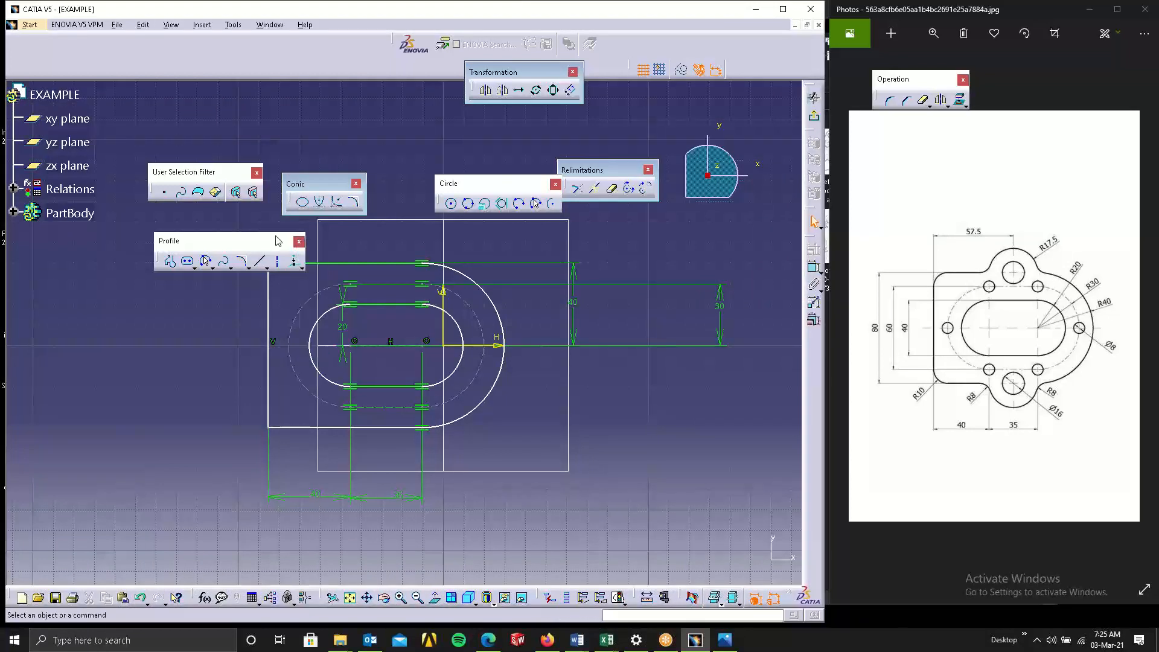
pyautogui.moveTo(300, 128); pyautogui.dragTo(302, 131)
pyautogui.click(355, 184)
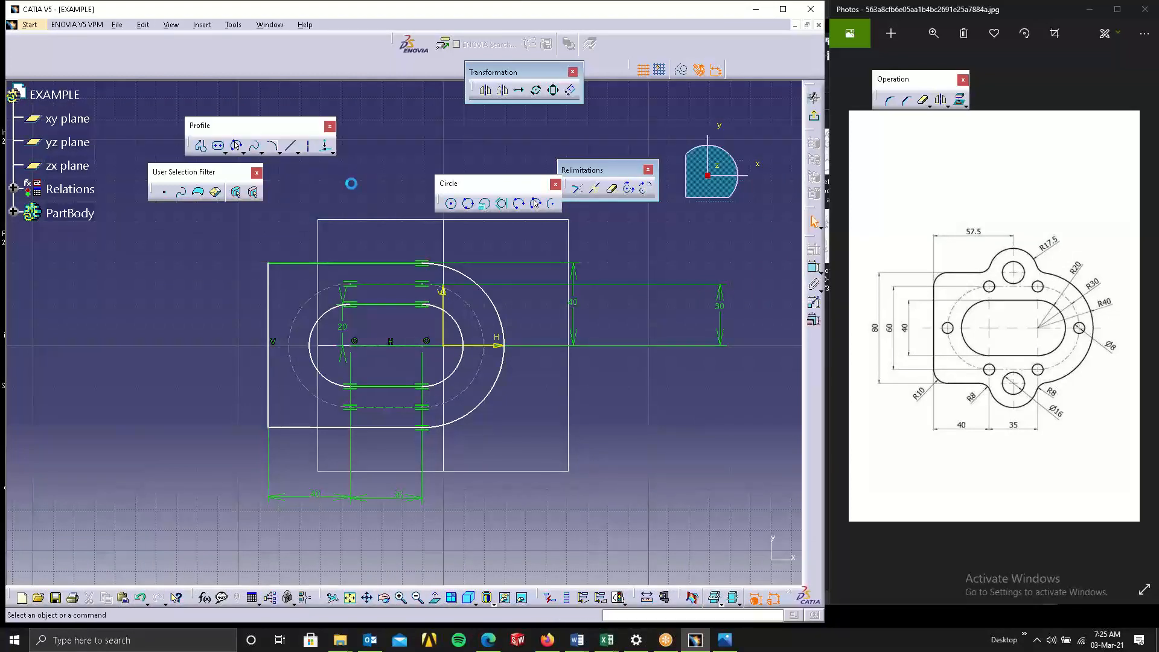
pyautogui.moveTo(441, 179); pyautogui.dragTo(367, 126)
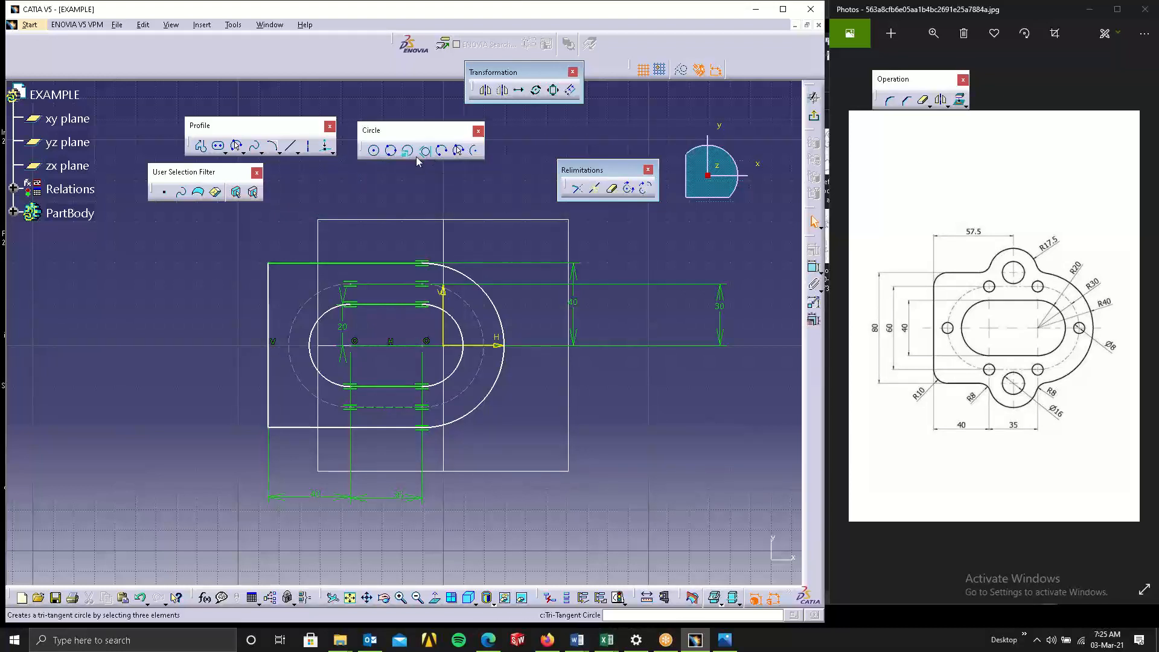
# Draw a circle of radius 8 mm above the left elongated hole, near the plate's top edge.
pyautogui.click(374, 150)
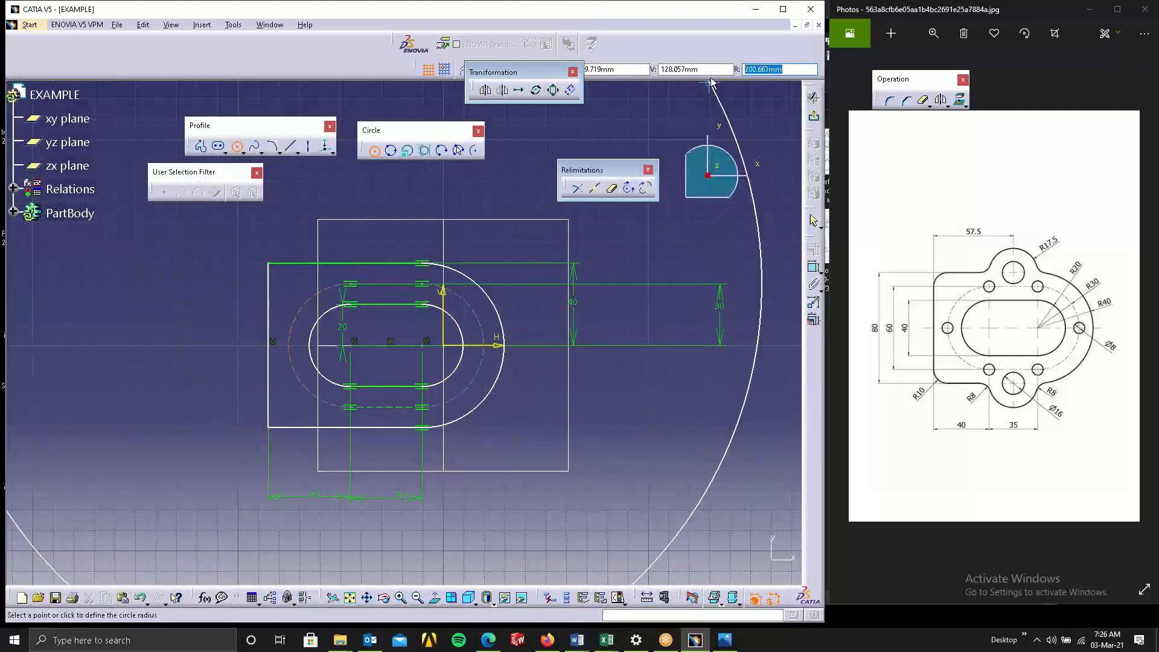
pyautogui.write('8')
pyautogui.press('Return')
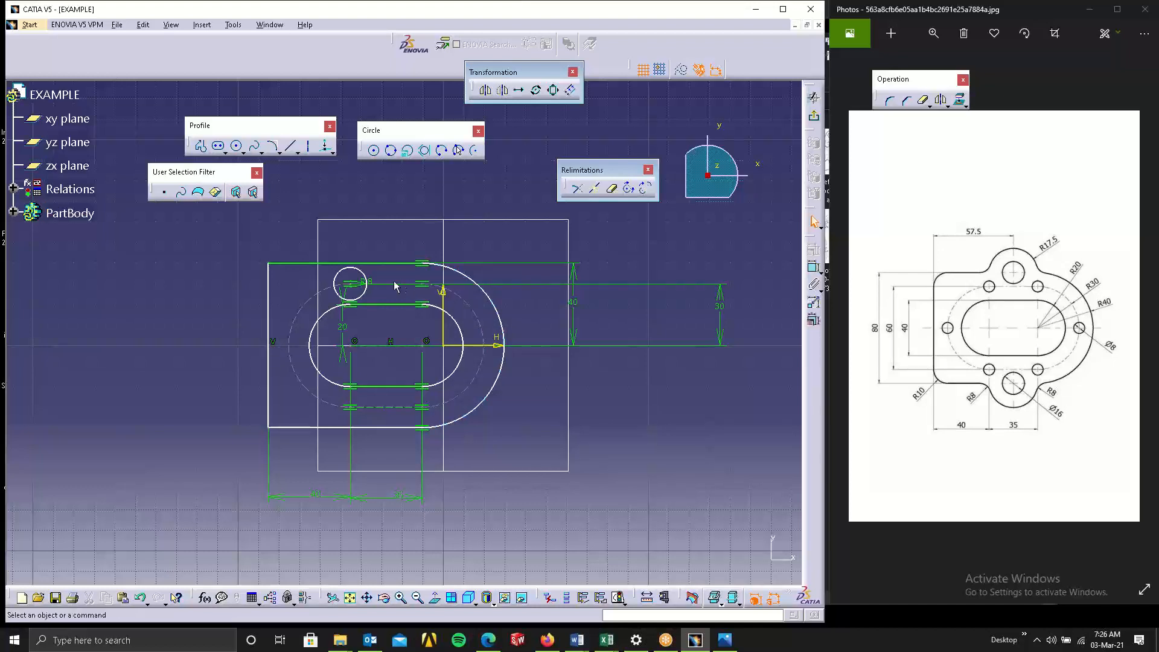
# Switch the small circle's dimension from radius to diameter and set it to 8 mm.
pyautogui.moveTo(369, 282); pyautogui.dragTo(406, 266)
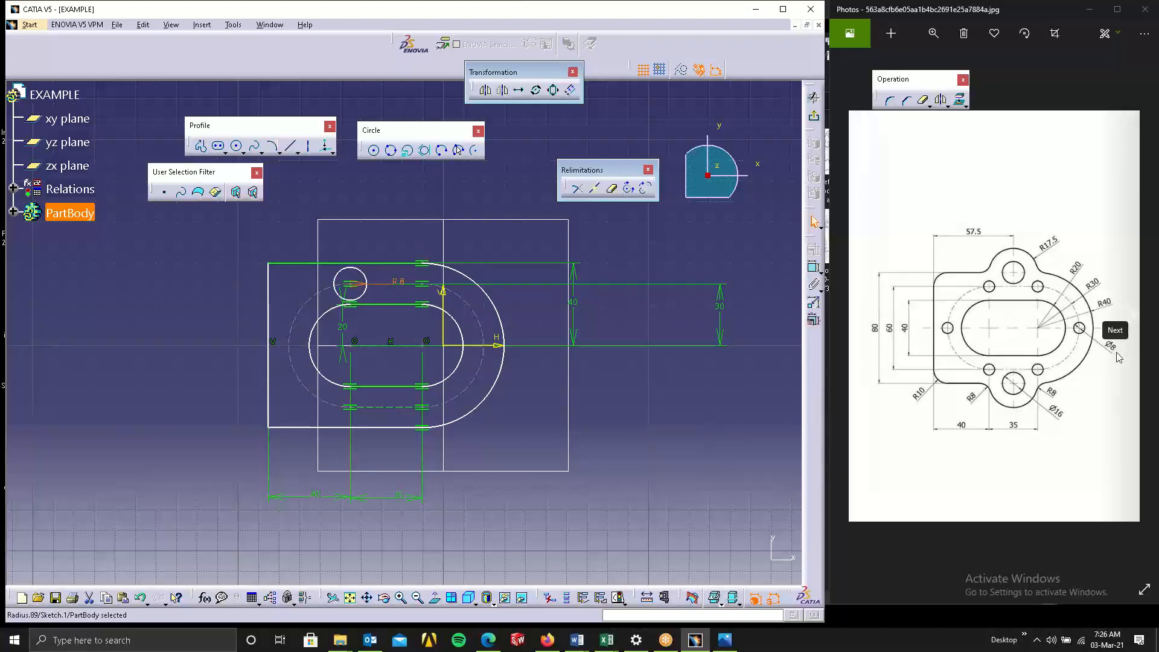
pyautogui.doubleClick(399, 281)
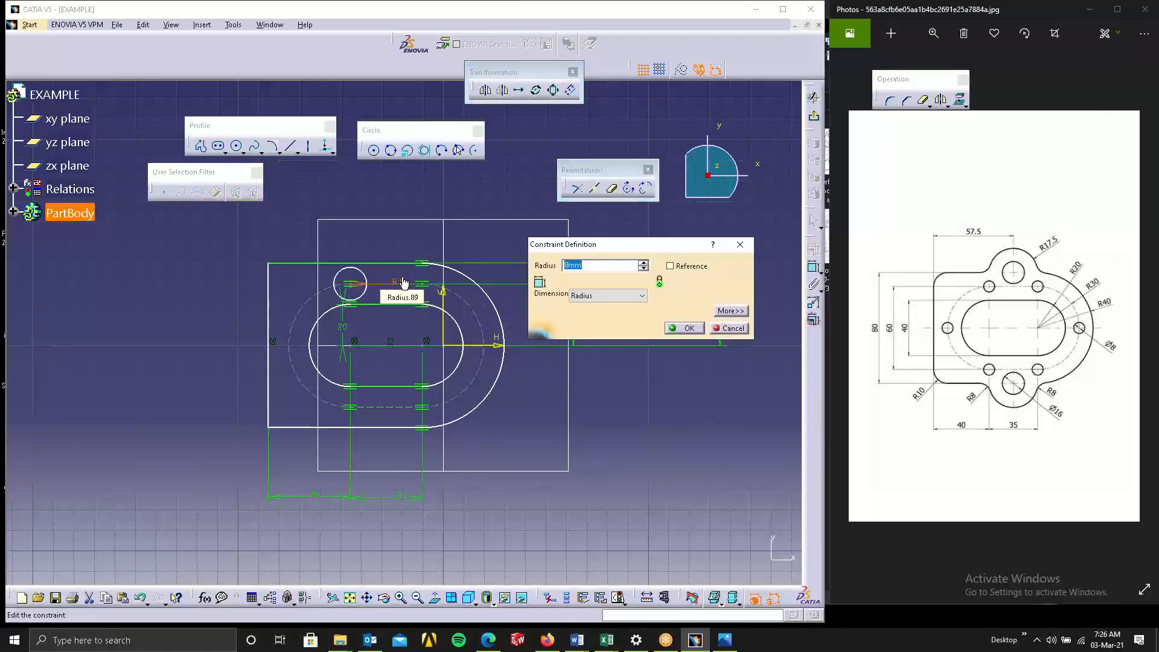
pyautogui.write('4')
pyautogui.click(606, 296)
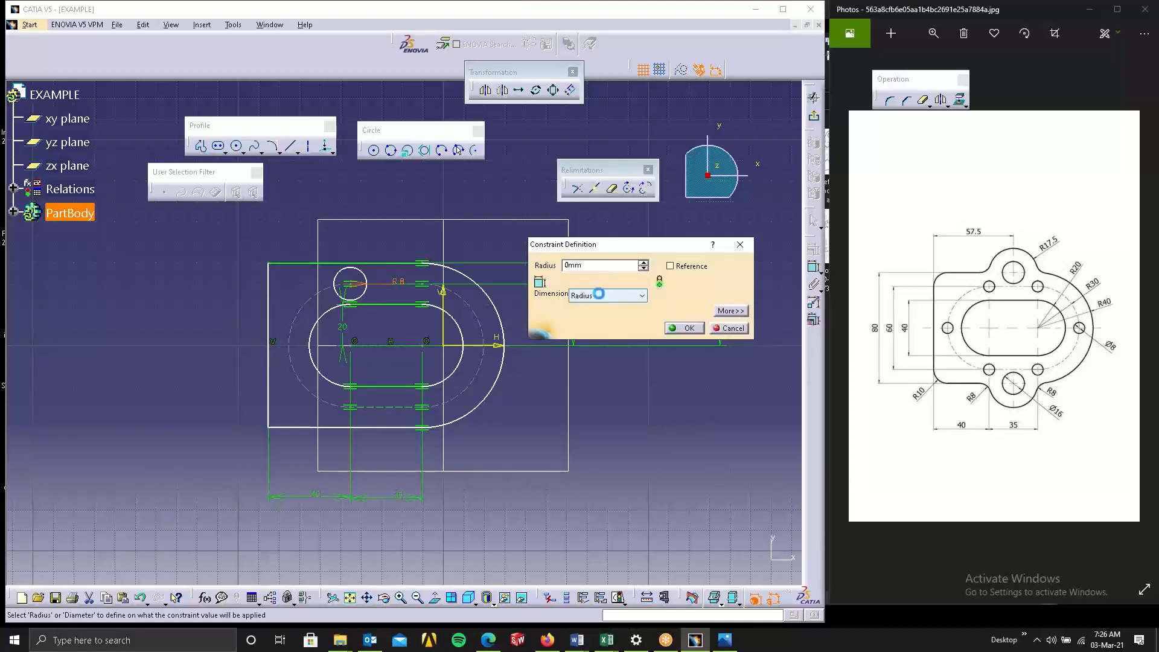
pyautogui.click(598, 314)
pyautogui.doubleClick(575, 265)
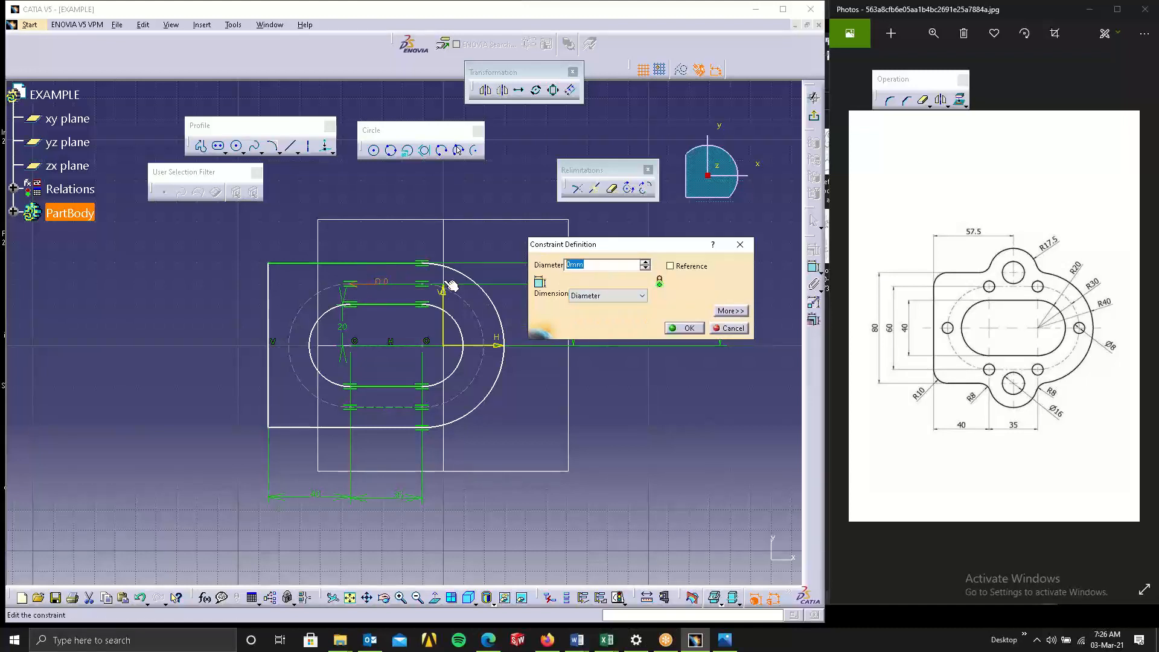
pyautogui.write('8')
pyautogui.press('Return')
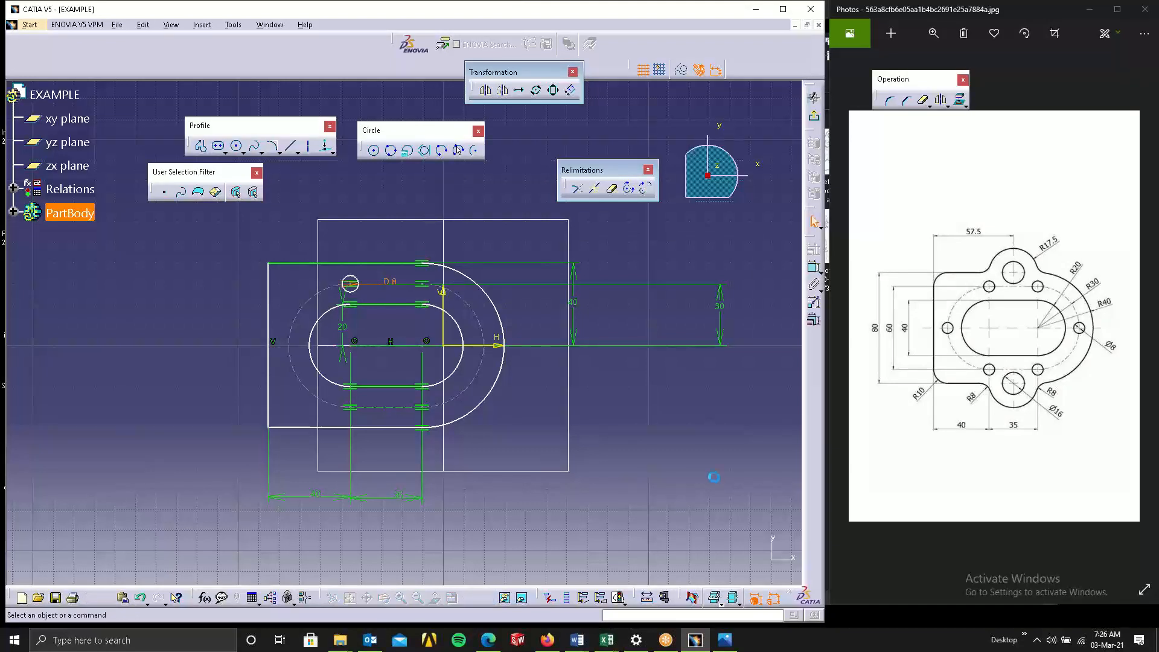
pyautogui.click(711, 505)
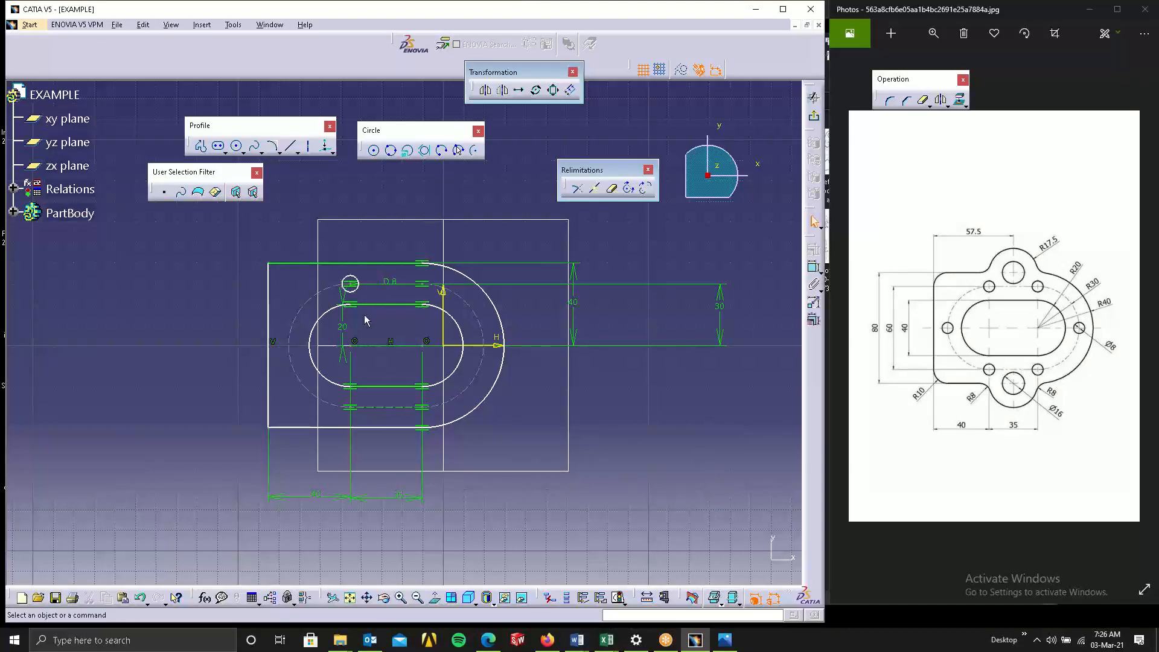
pyautogui.click(350, 284)
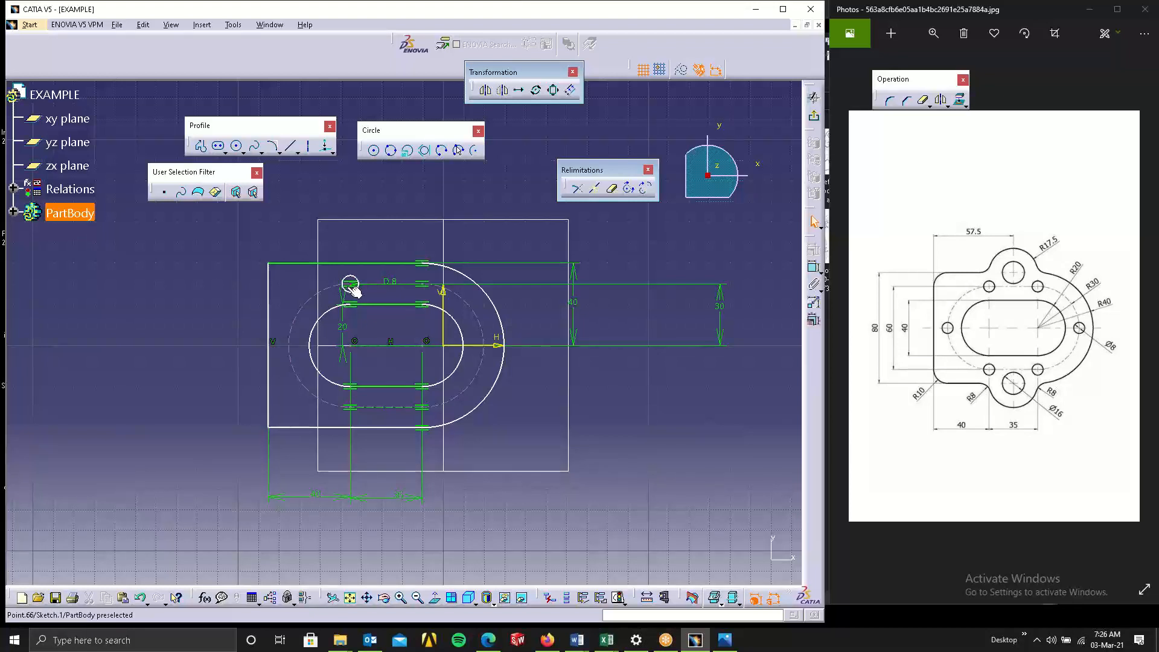
# Copy the 8 mm circle four times, placing the copies above the plate's top edge.
pyautogui.click(350, 284)
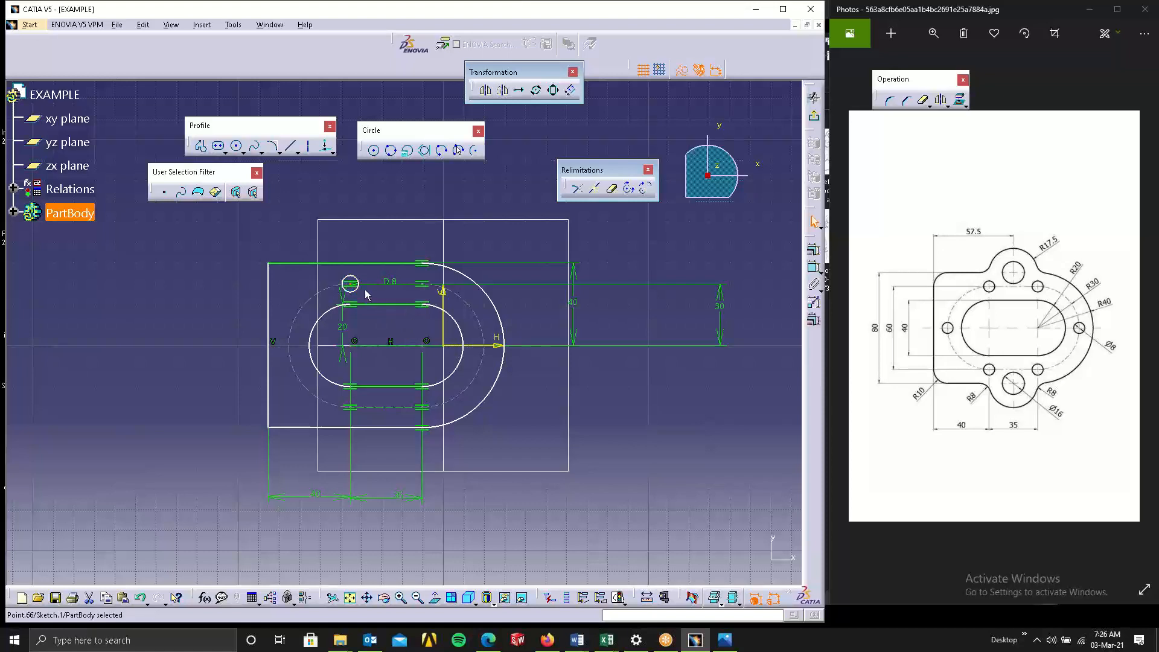
pyautogui.click(356, 278)
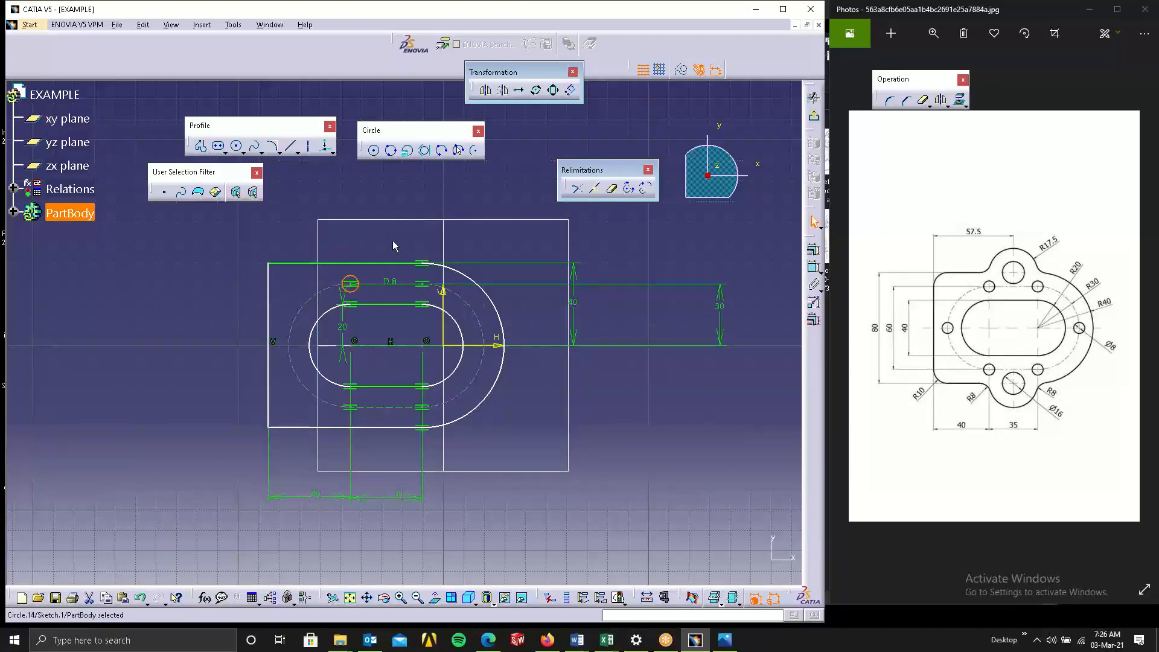
pyautogui.keyDown('ctrl'); pyautogui.click(364, 220); pyautogui.keyUp('ctrl')
pyautogui.keyDown('ctrl'); pyautogui.moveTo(354, 287); pyautogui.dragTo(483, 251); pyautogui.keyUp('ctrl')
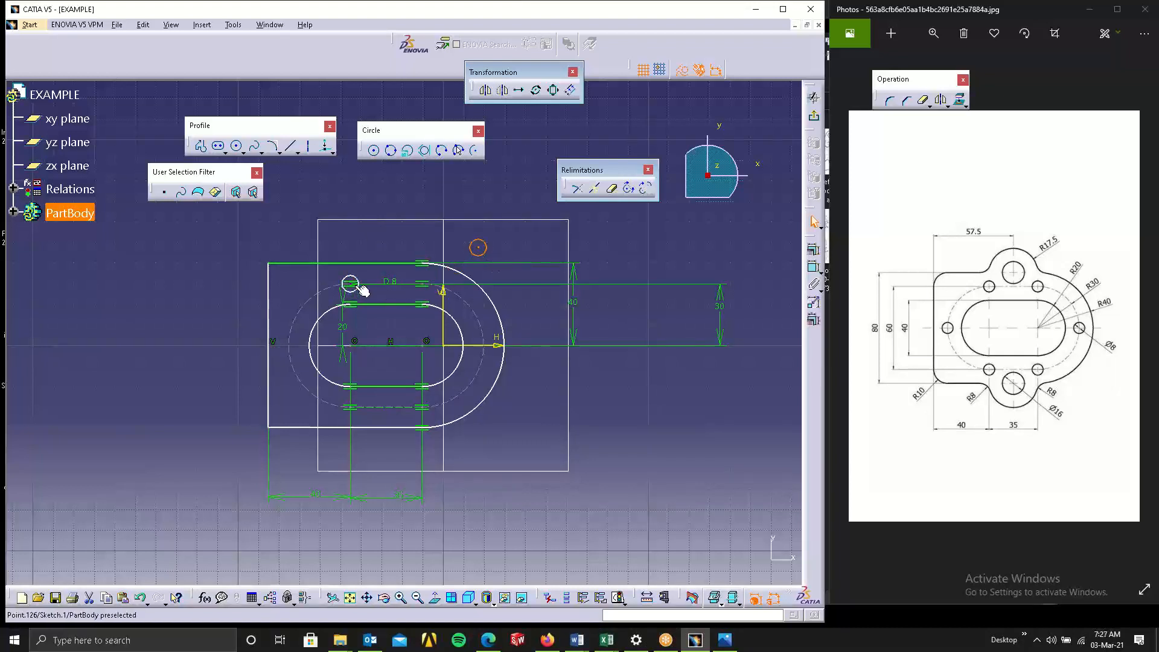
pyautogui.keyDown('ctrl'); pyautogui.moveTo(355, 288); pyautogui.dragTo(356, 226); pyautogui.keyUp('ctrl')
pyautogui.keyDown('ctrl'); pyautogui.moveTo(399, 248); pyautogui.dragTo(452, 223); pyautogui.keyUp('ctrl')
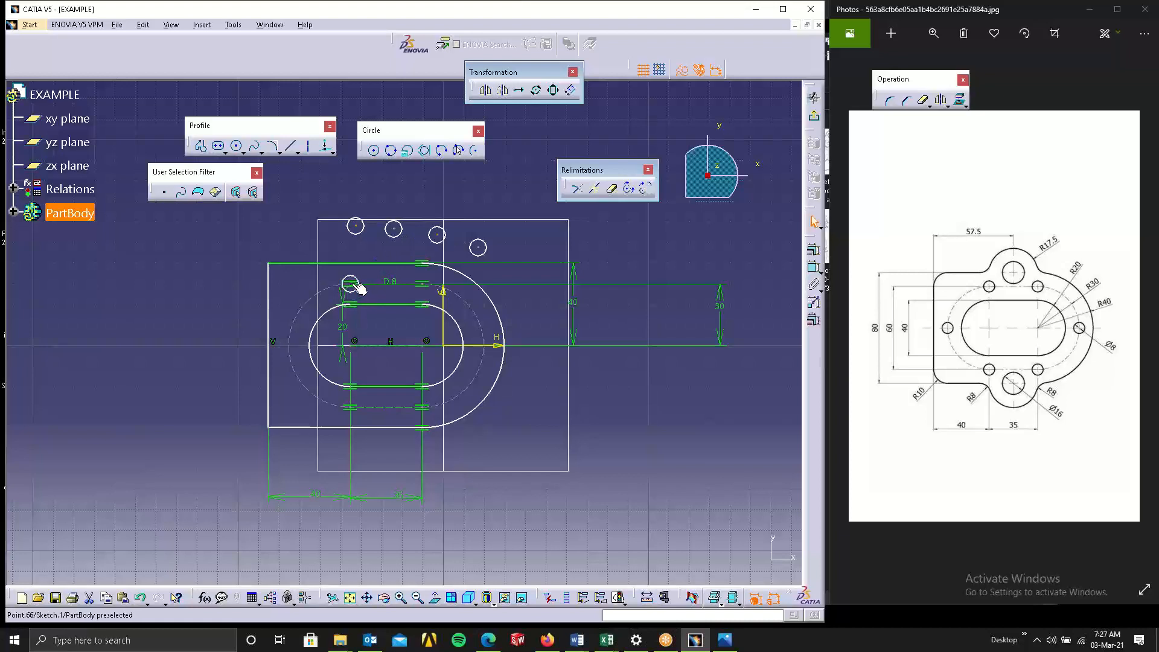
# Apply a Vertical constraint to the short line on the sketch's vertical axis.
pyautogui.moveTo(360, 285); pyautogui.dragTo(375, 264)
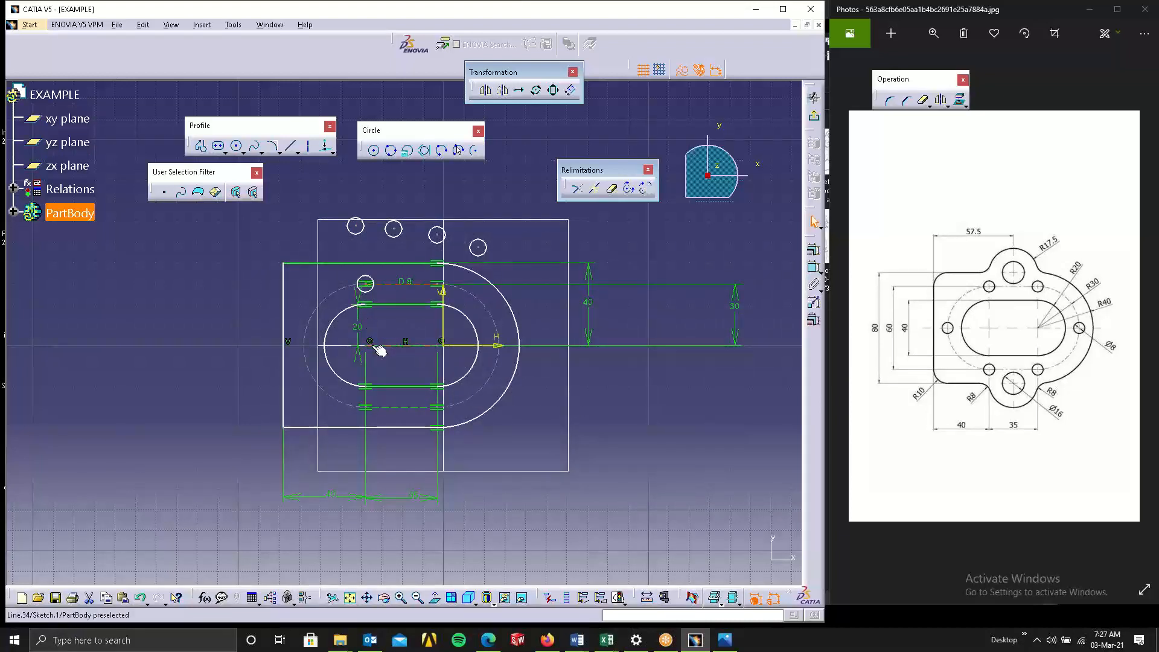
pyautogui.moveTo(378, 347); pyautogui.dragTo(430, 332)
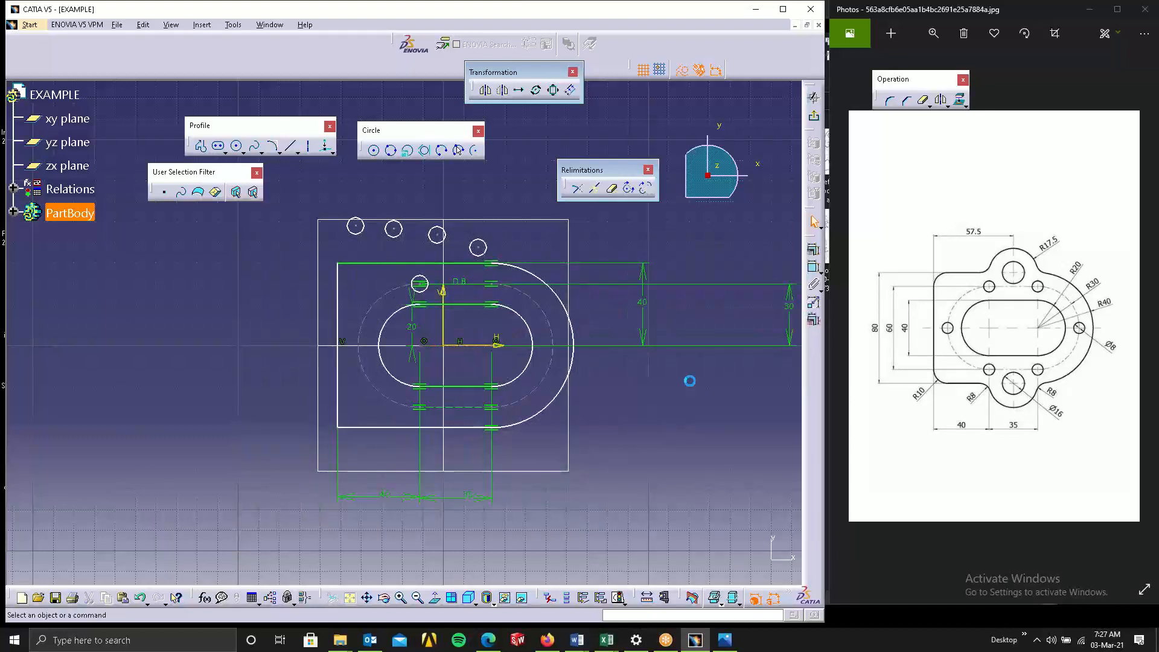
pyautogui.click(423, 342)
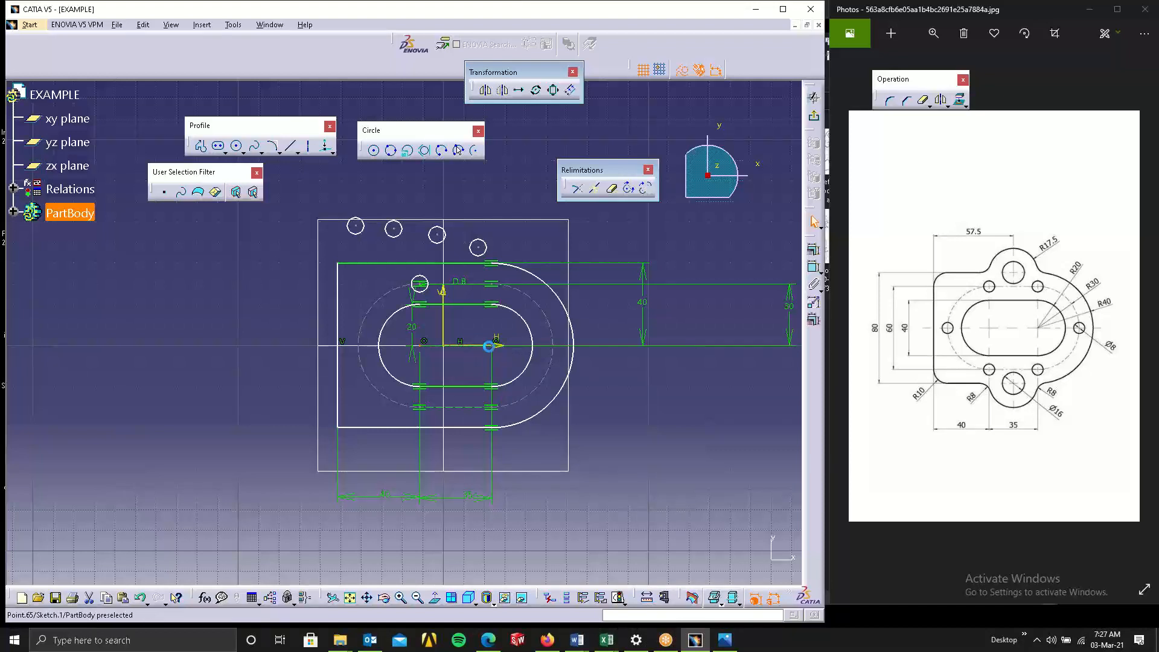
pyautogui.click(444, 322)
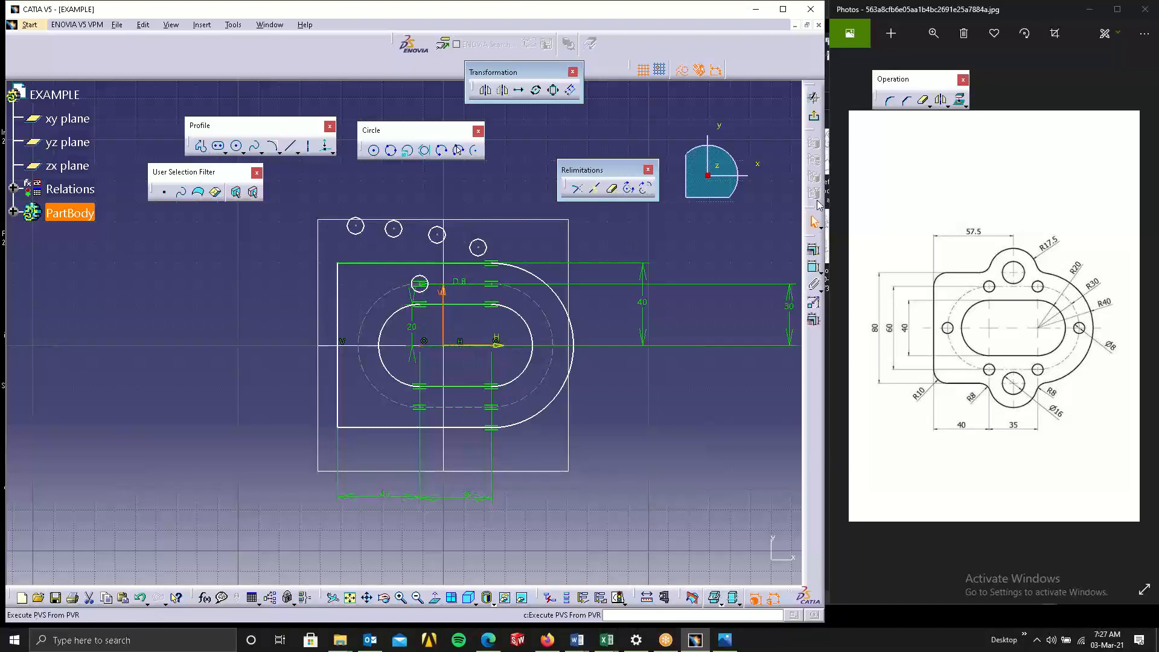
pyautogui.click(814, 250)
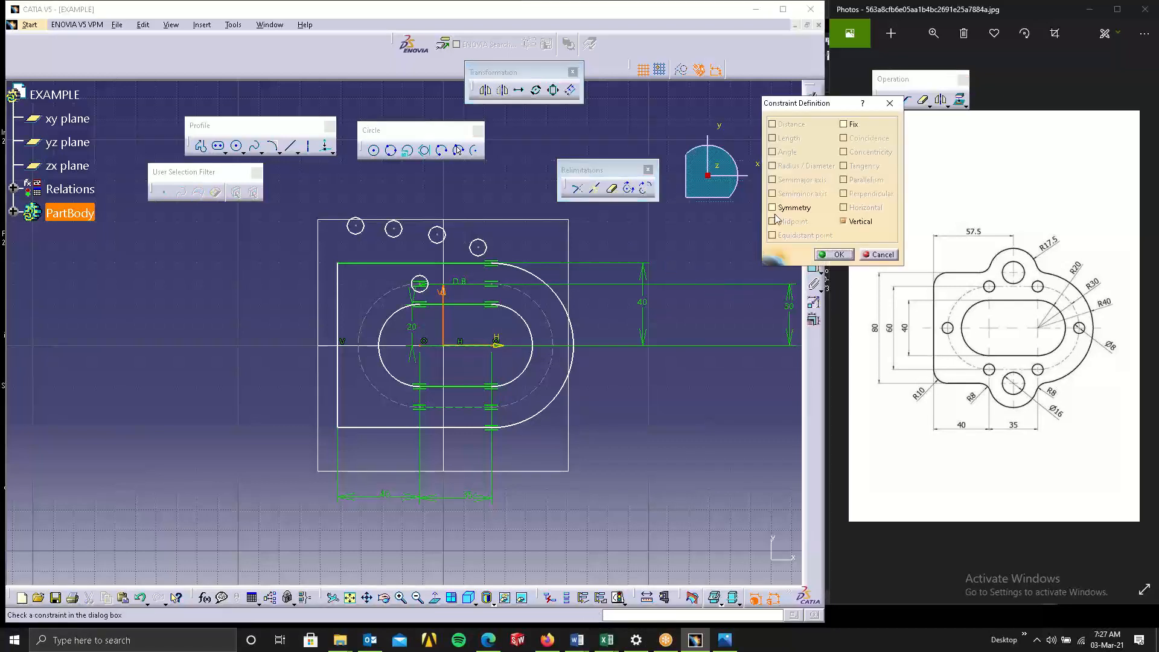
pyautogui.click(774, 208)
pyautogui.click(841, 255)
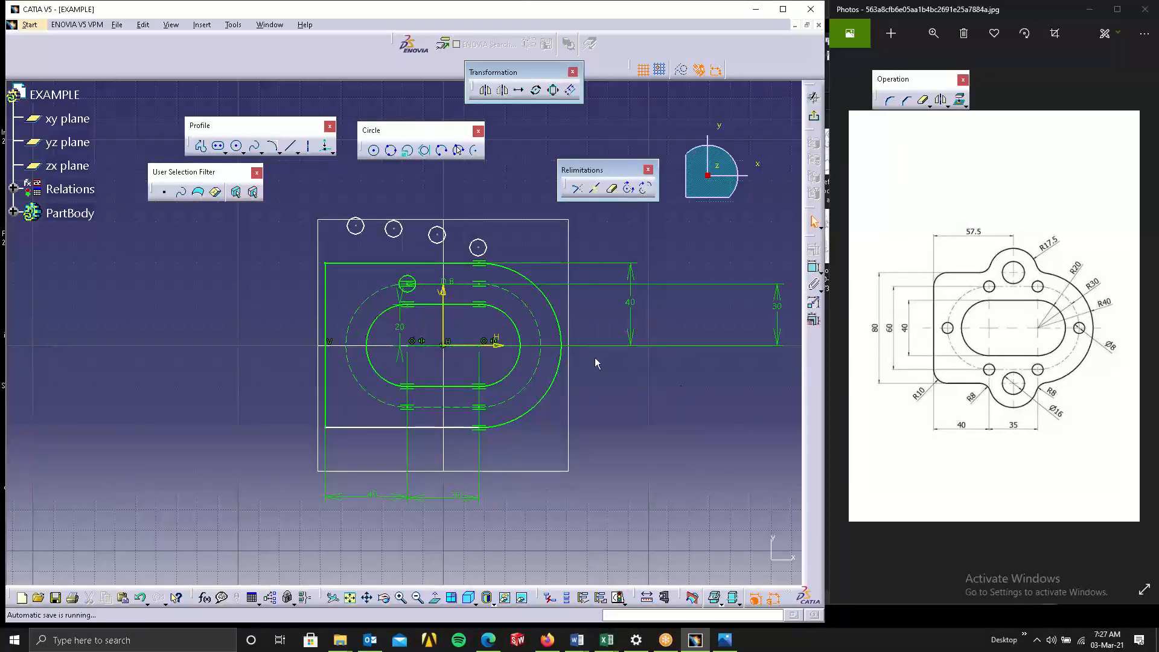
# Make one circle copy's center coincident with the point above the right elongated hole's center.
pyautogui.click(479, 248)
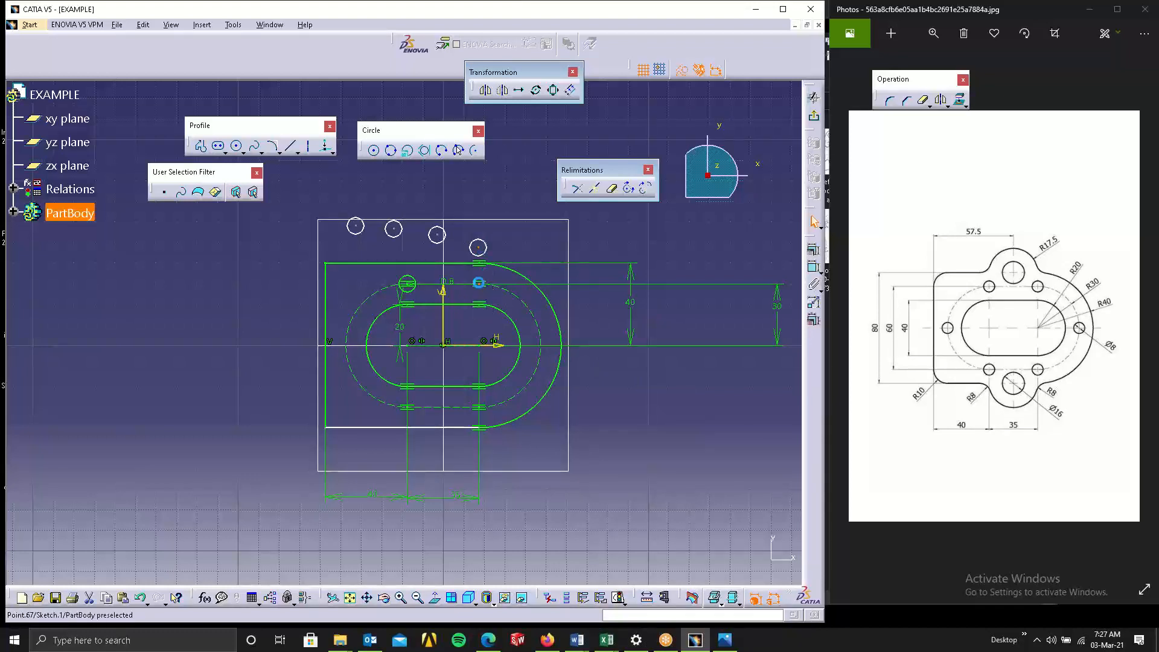
pyautogui.keyDown('ctrl'); pyautogui.click(479, 282); pyautogui.keyUp('ctrl')
pyautogui.click(814, 249)
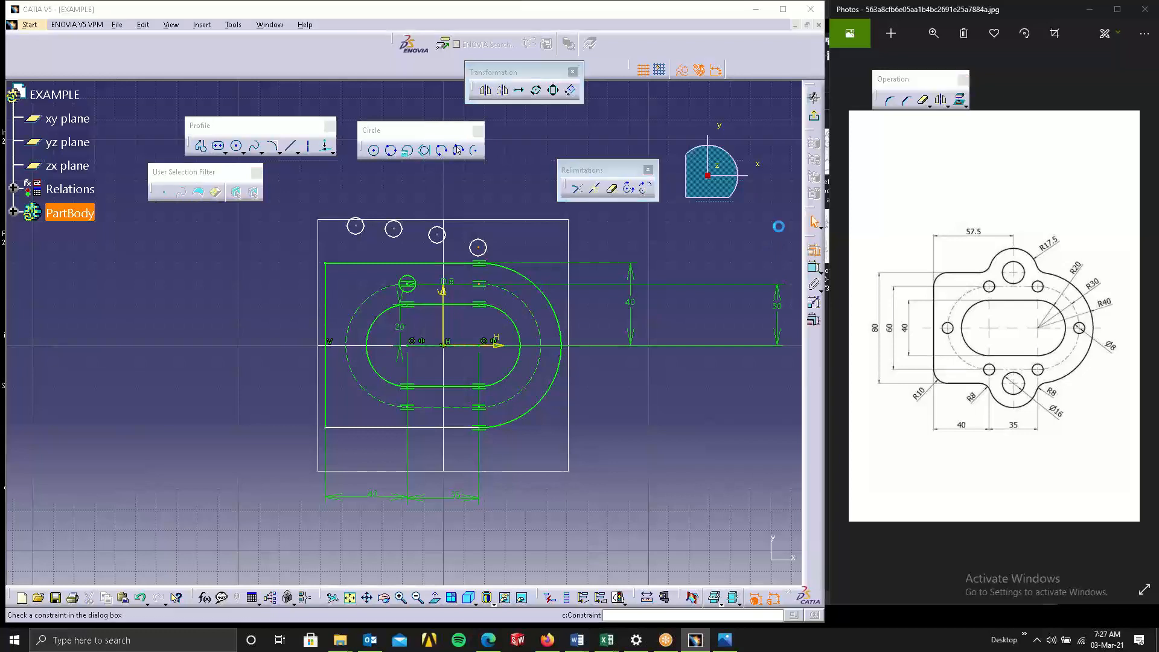
pyautogui.click(864, 139)
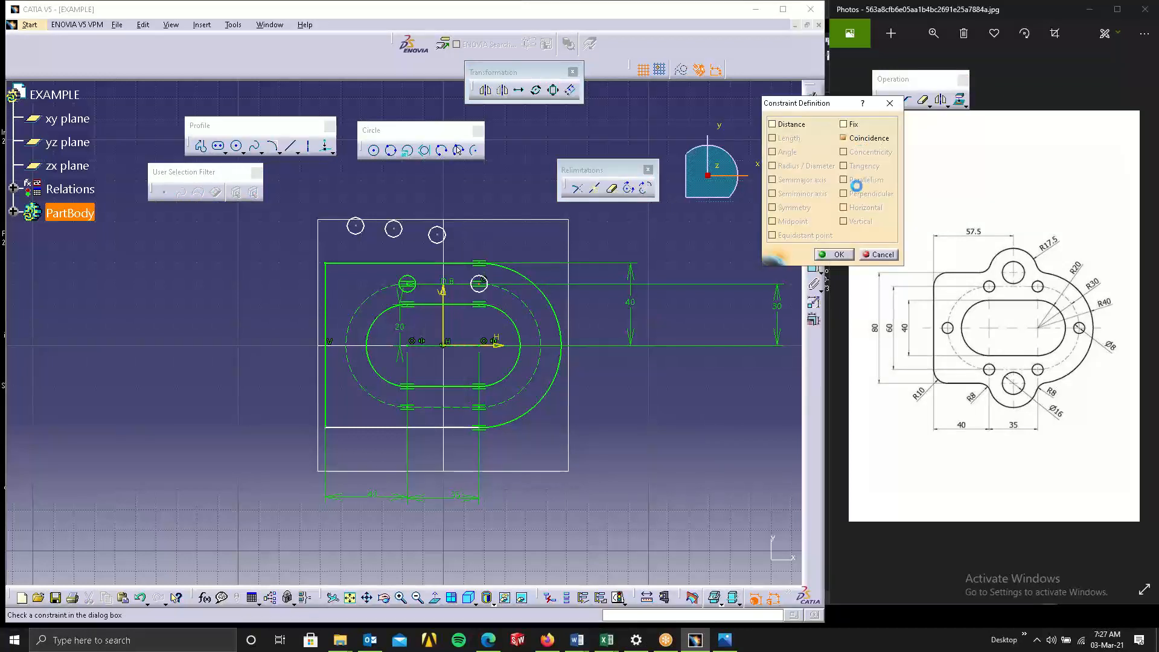
pyautogui.click(835, 254)
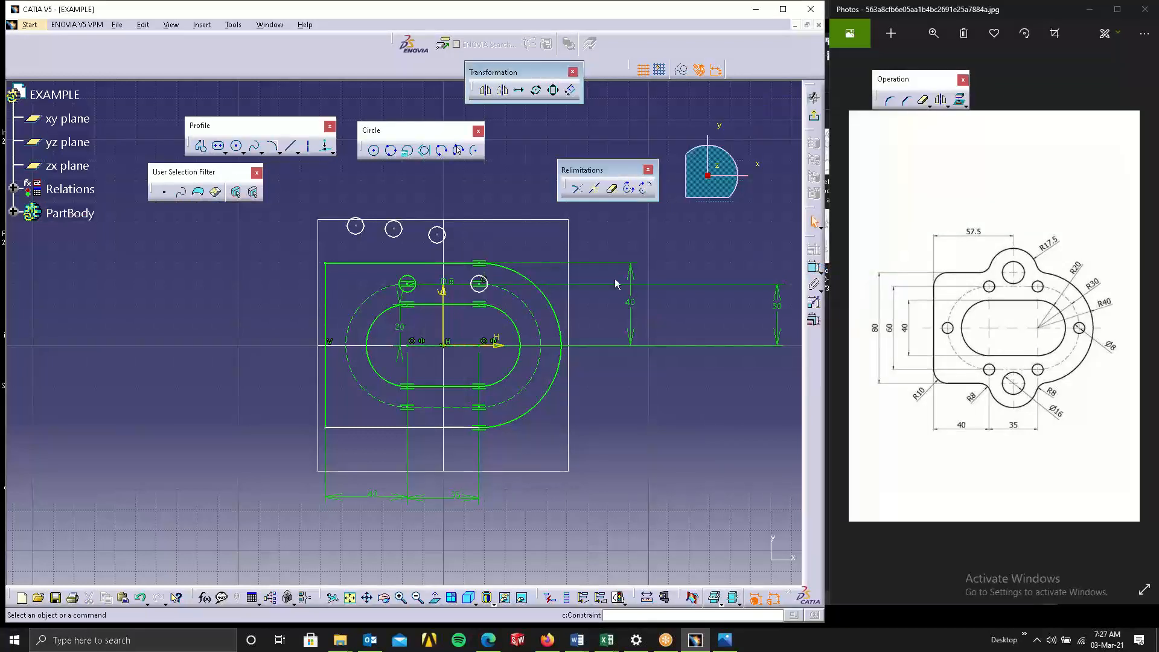
pyautogui.click(437, 235)
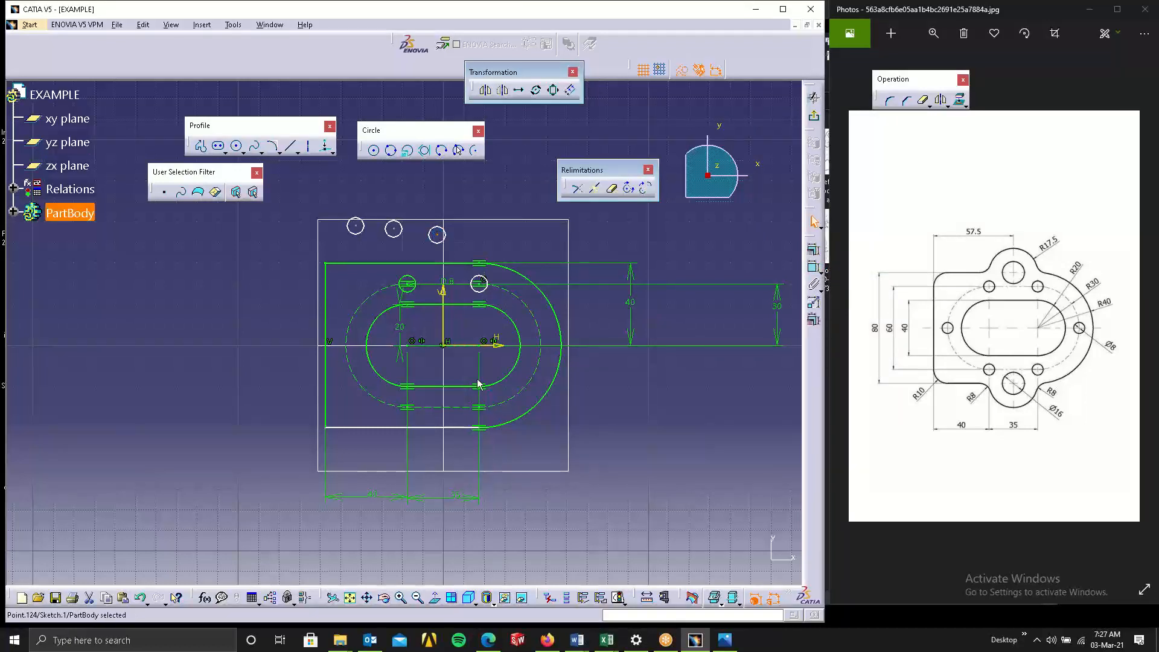
pyautogui.keyDown('ctrl'); pyautogui.click(481, 387); pyautogui.keyUp('ctrl')
pyautogui.click(814, 249)
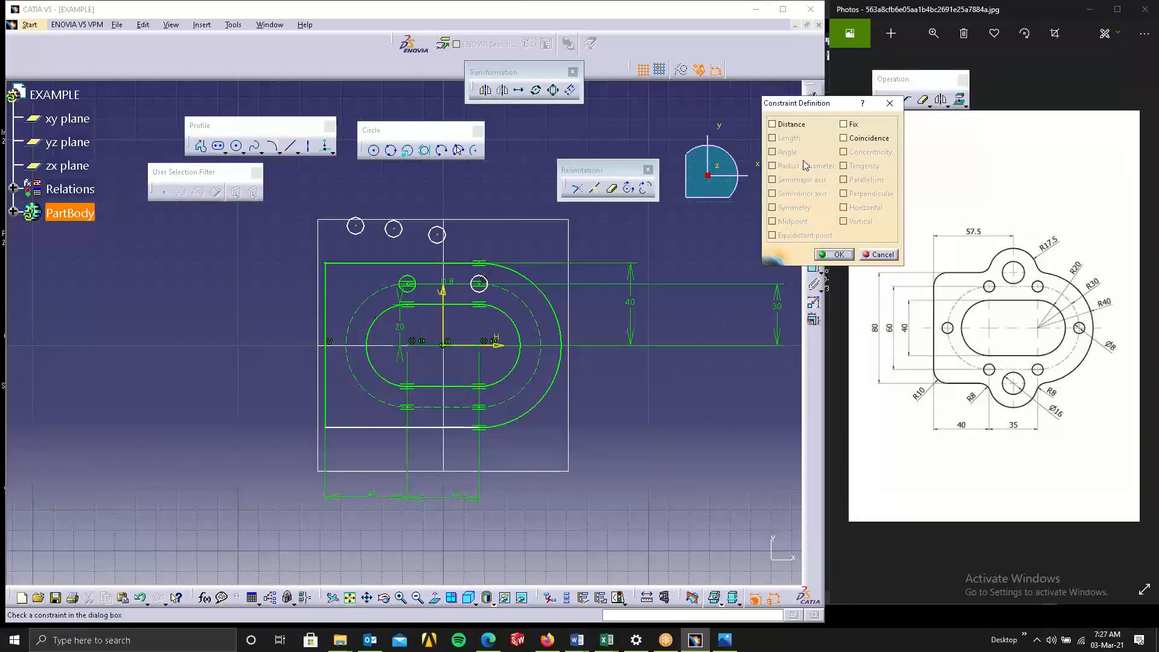
pyautogui.click(879, 254)
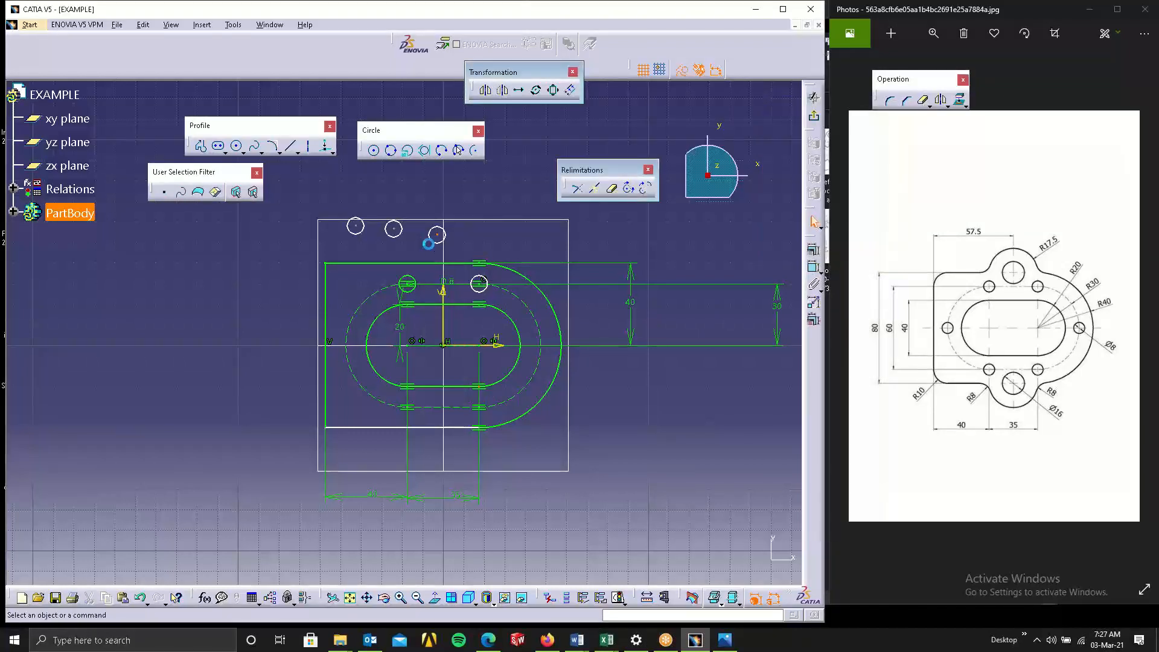
# Make another circle copy's center coincident with the point below the right elongated hole's center.
pyautogui.click(449, 237)
pyautogui.click(438, 236)
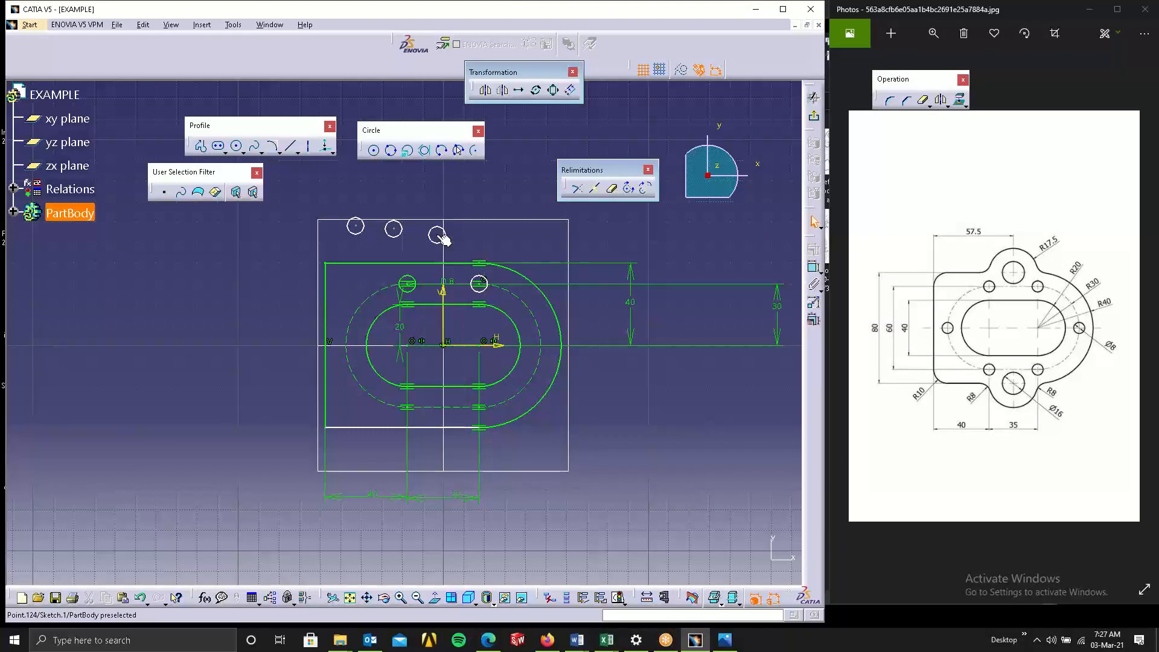
pyautogui.keyDown('ctrl'); pyautogui.click(481, 407); pyautogui.keyUp('ctrl')
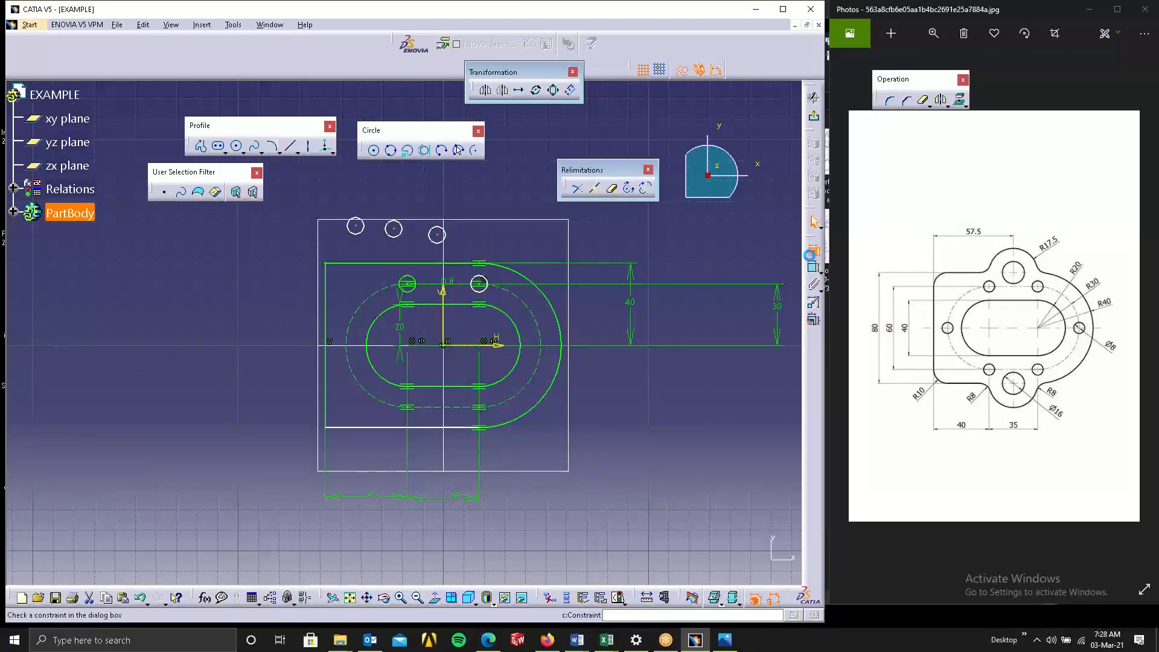
pyautogui.click(814, 249)
pyautogui.click(844, 139)
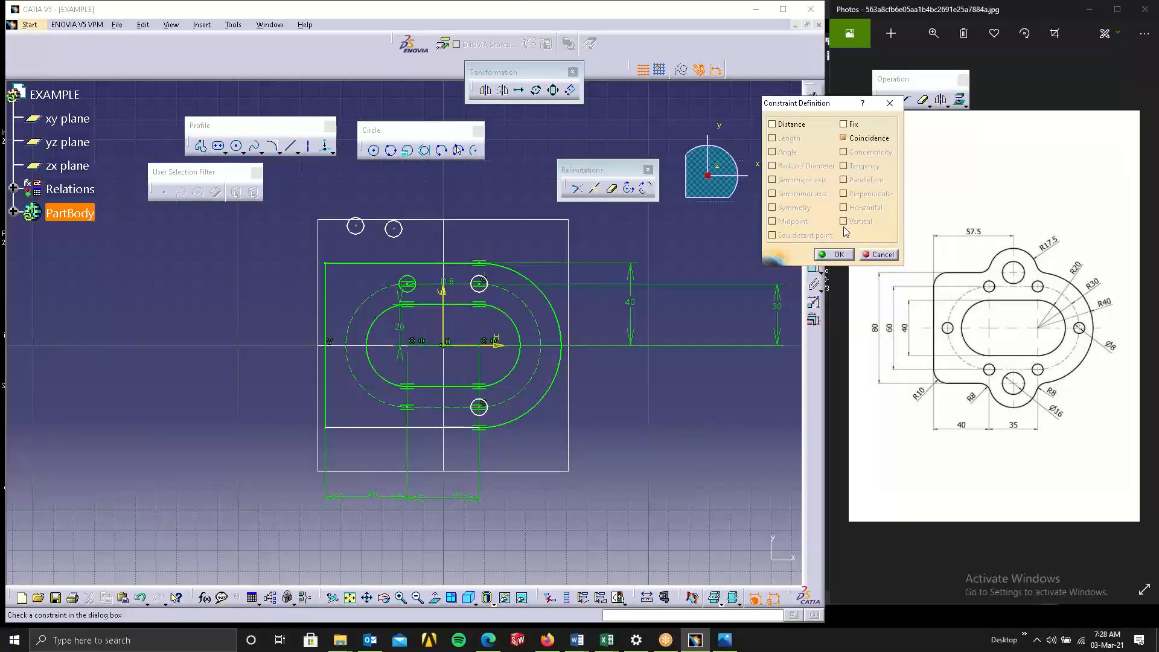
pyautogui.click(834, 254)
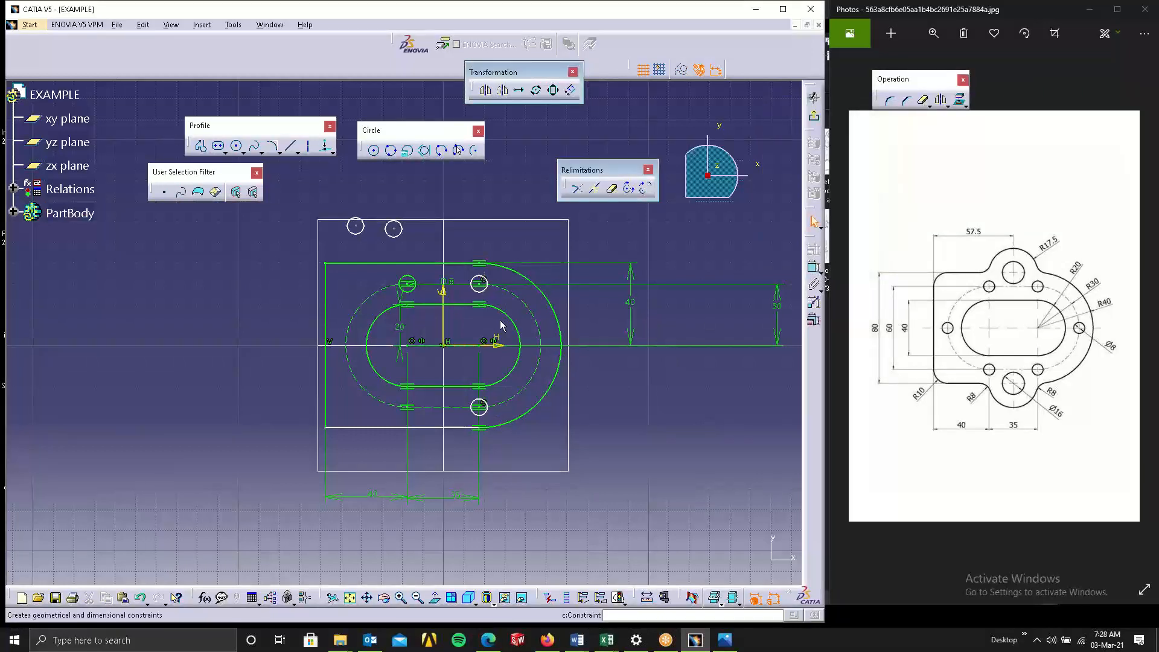
# Make a third circle copy's center coincident with the point below the left elongated hole's center.
pyautogui.click(394, 228)
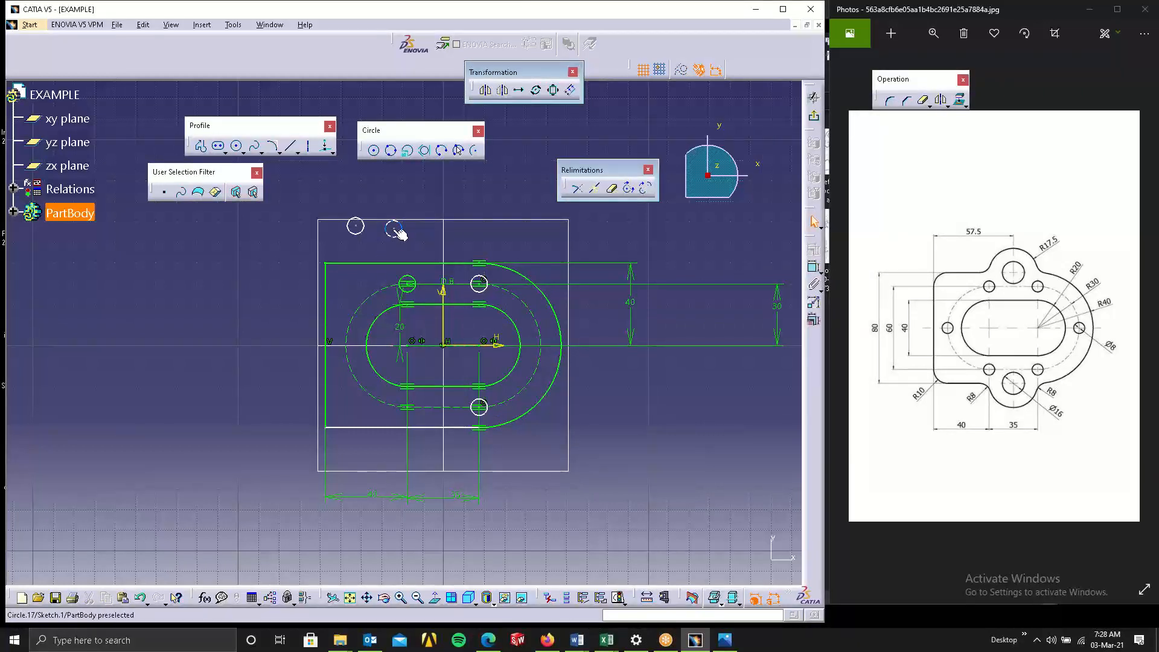
pyautogui.keyDown('ctrl'); pyautogui.click(409, 411); pyautogui.keyUp('ctrl')
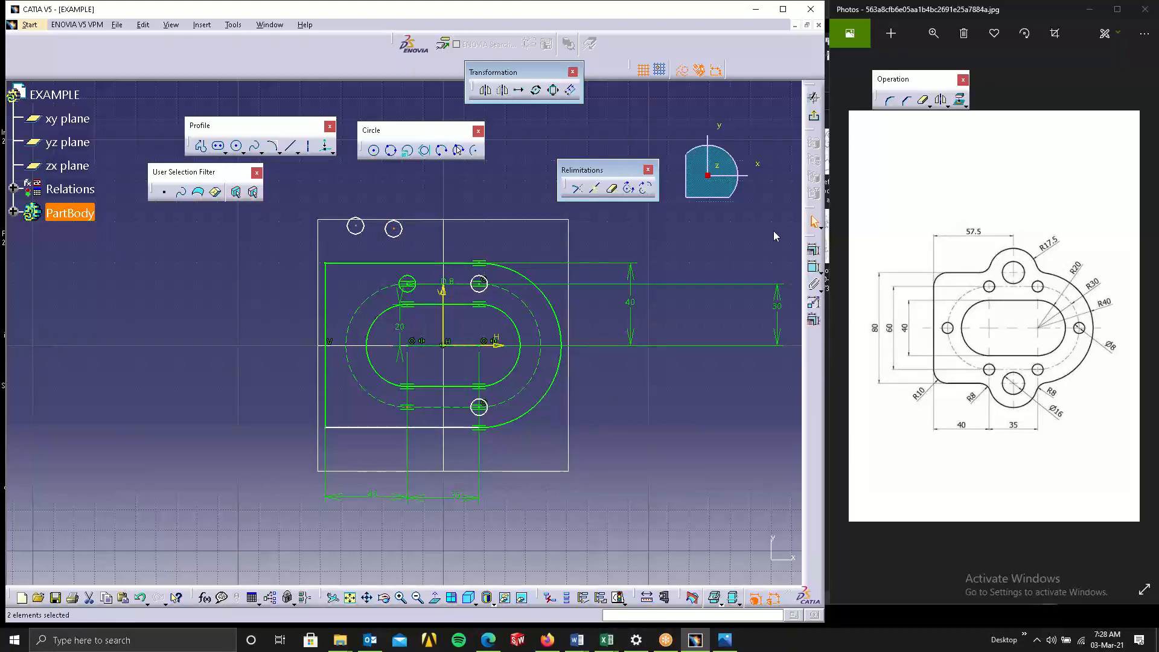
pyautogui.click(813, 250)
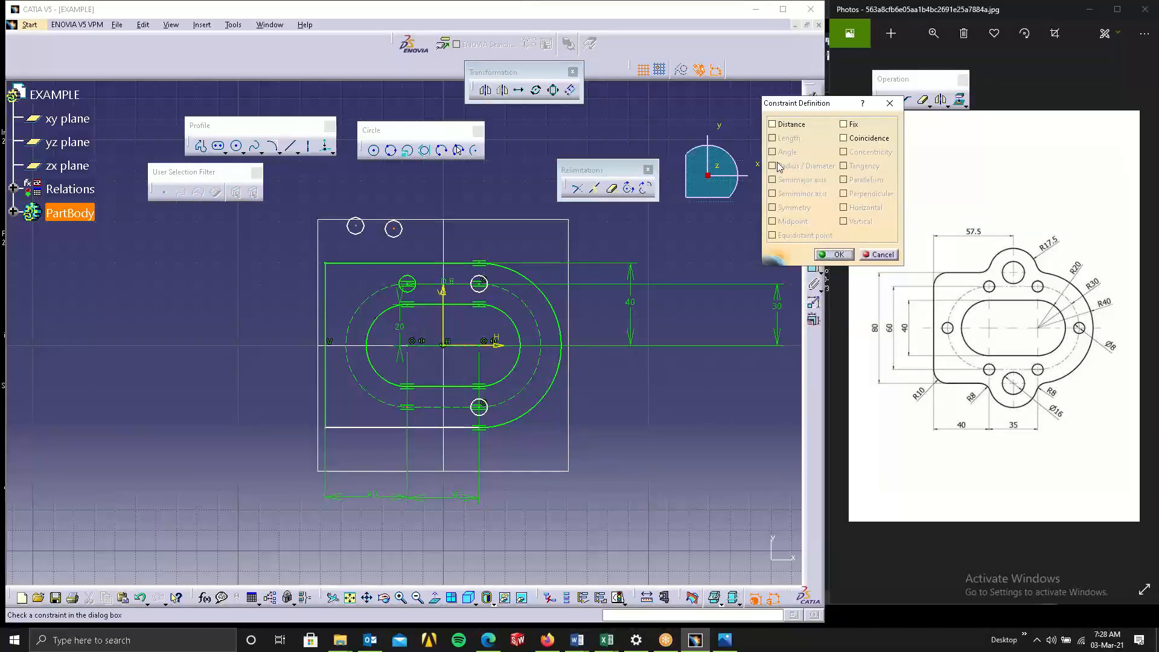
pyautogui.click(844, 137)
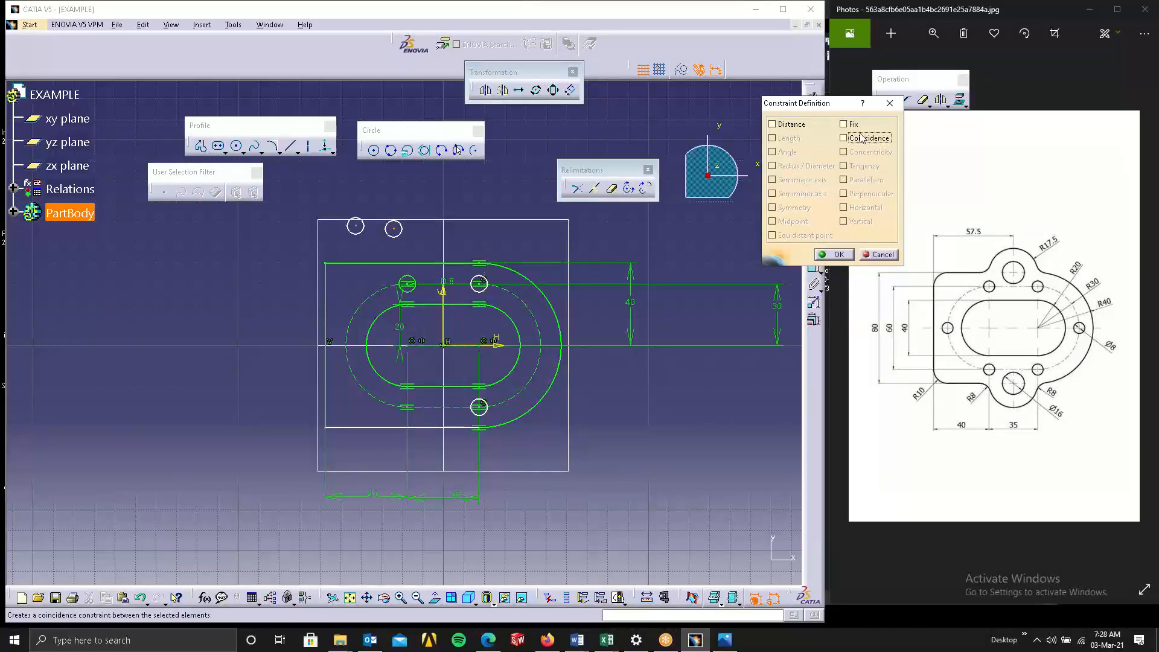
pyautogui.click(834, 255)
# Delete the leftover circle copy and paste two new copies of the 8 mm circle above the plate.
pyautogui.moveTo(347, 199); pyautogui.dragTo(390, 246)
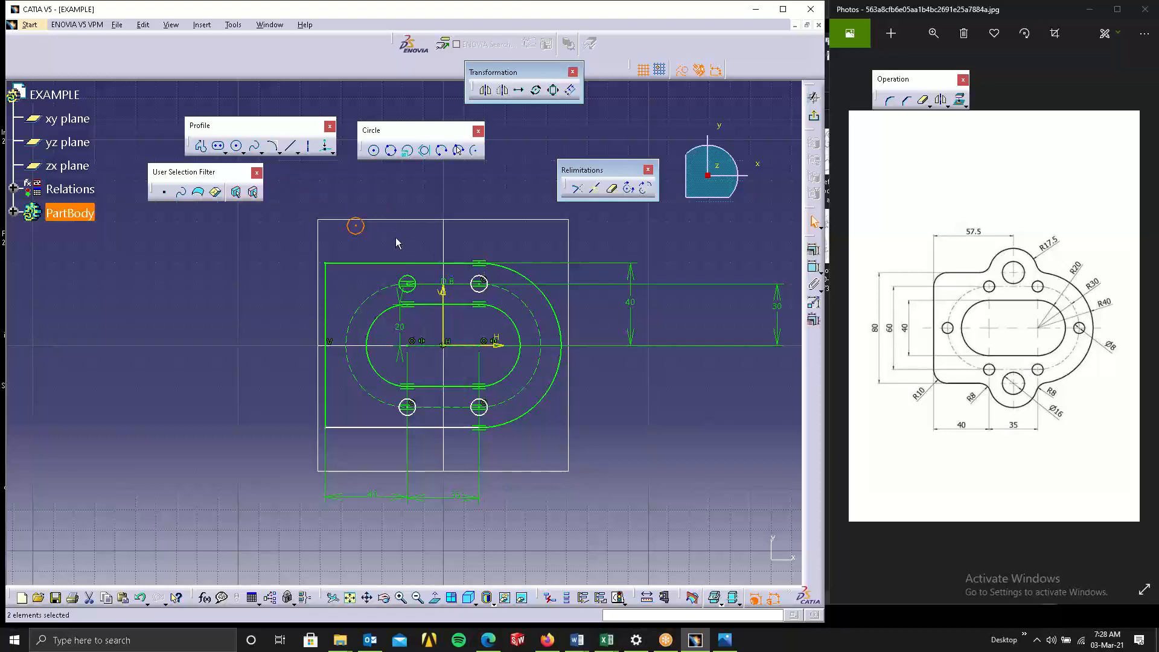
pyautogui.press('Delete')
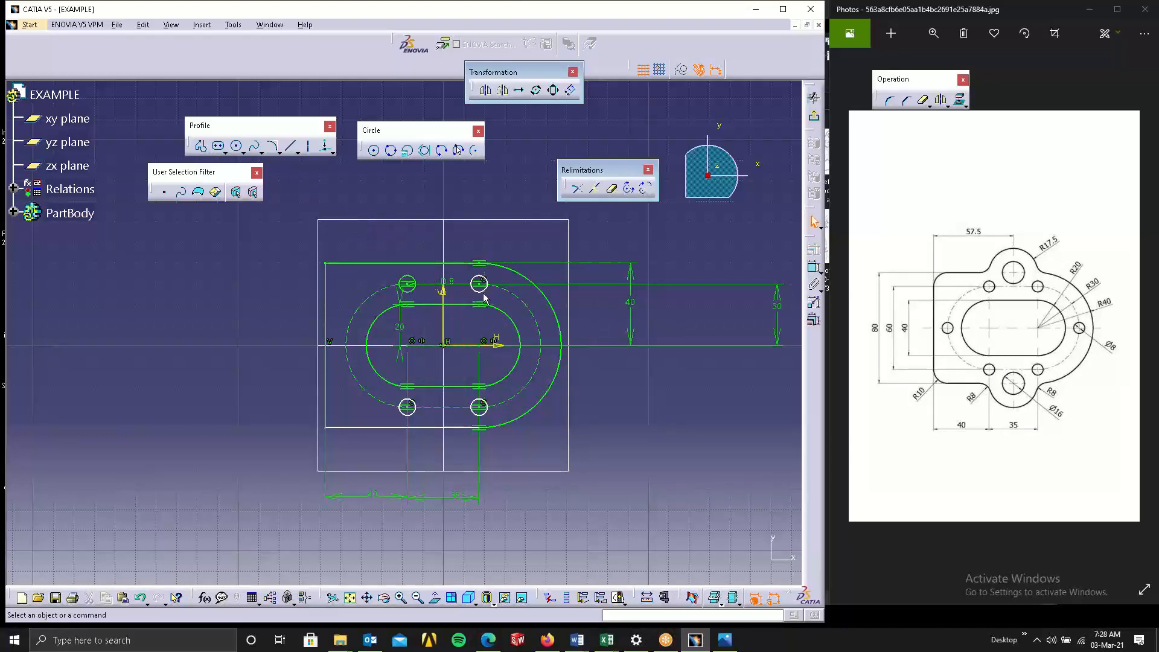
pyautogui.click(483, 292)
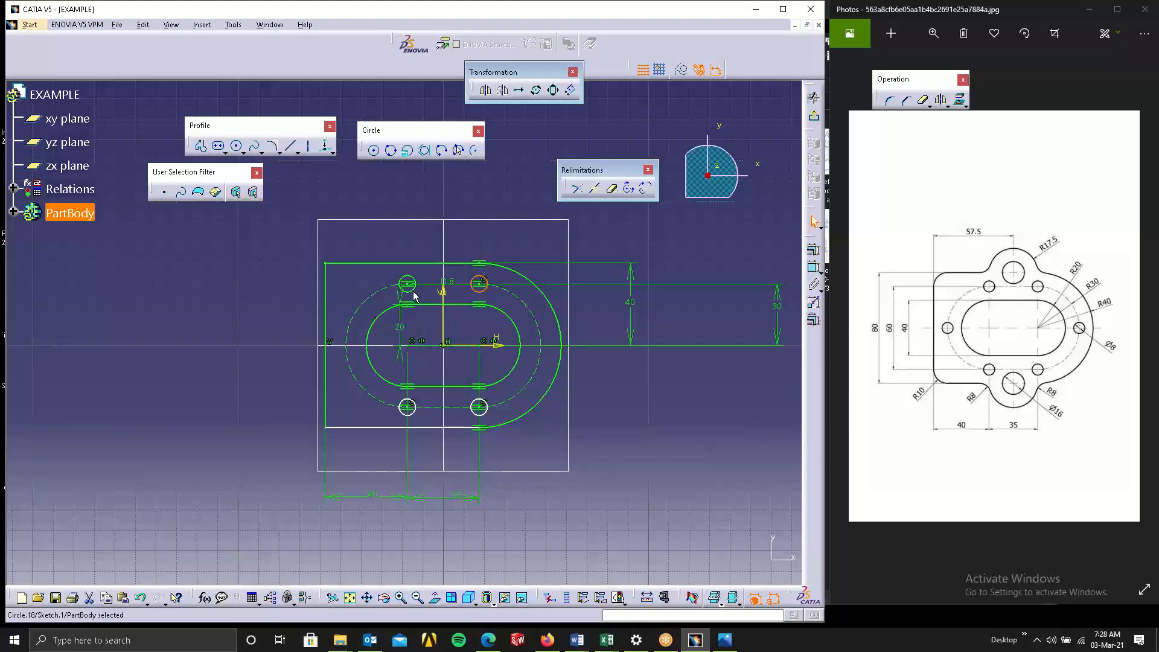
pyautogui.click(641, 390)
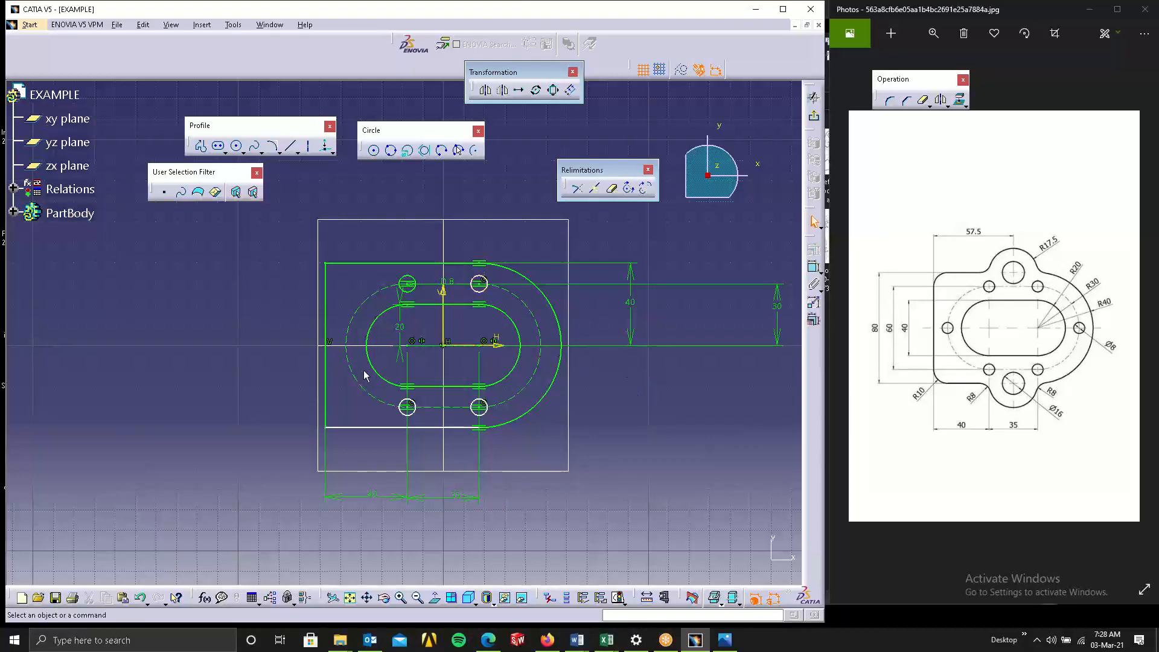
pyautogui.click(393, 303)
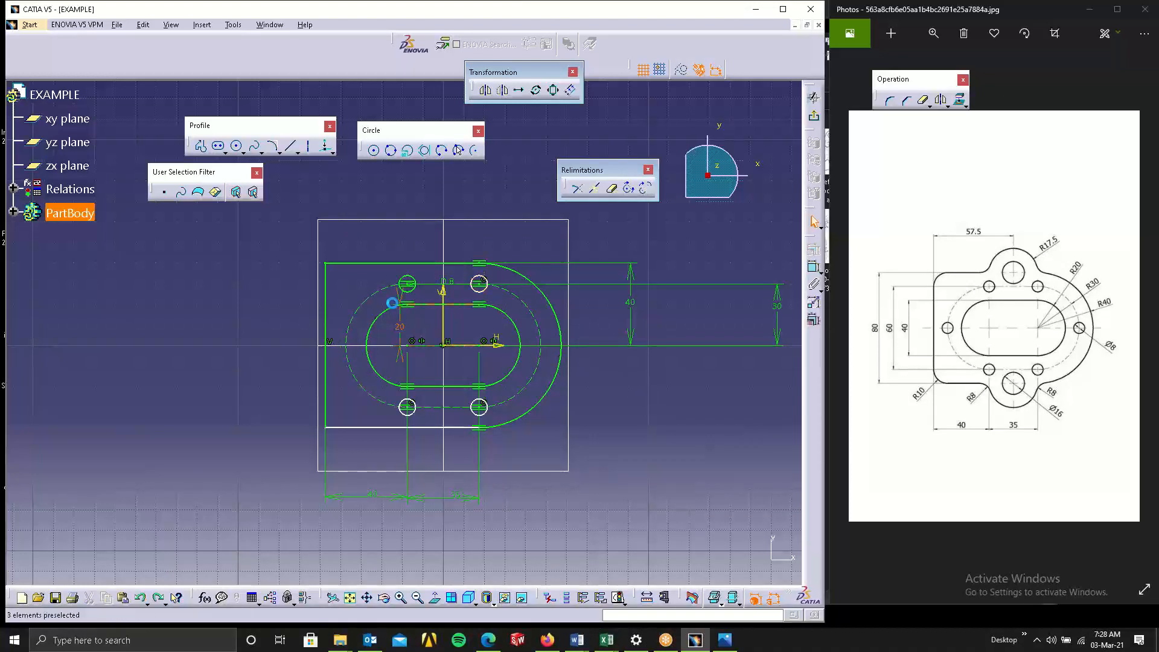
pyautogui.hotkey('ctrl', 'v')
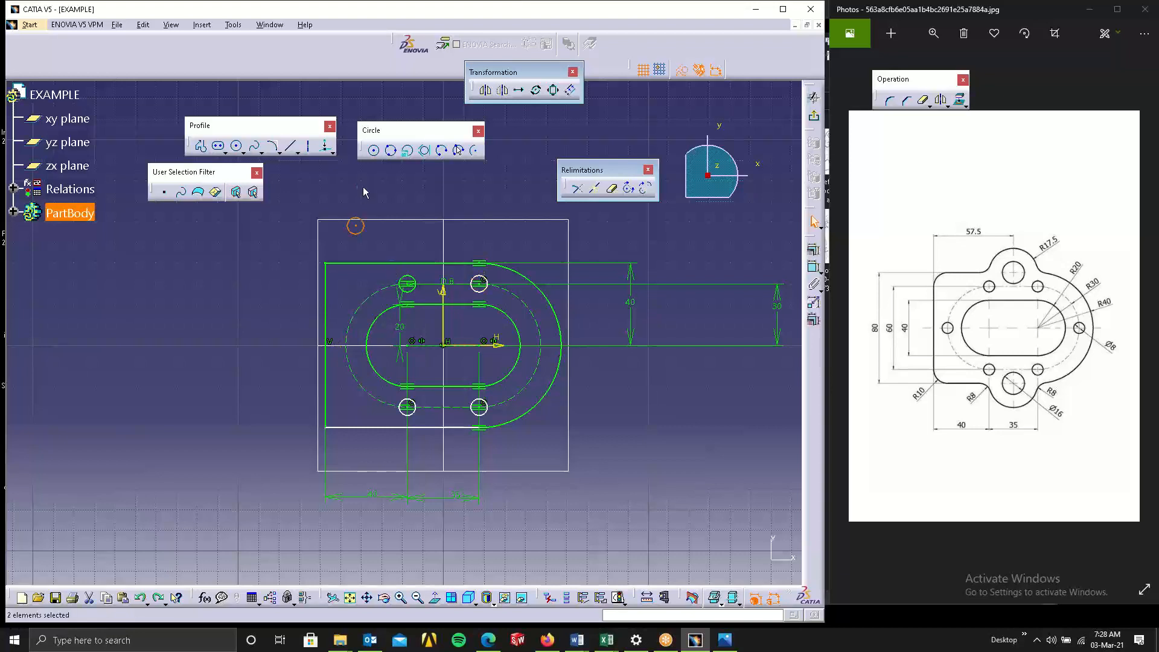
pyautogui.moveTo(334, 214); pyautogui.dragTo(386, 239)
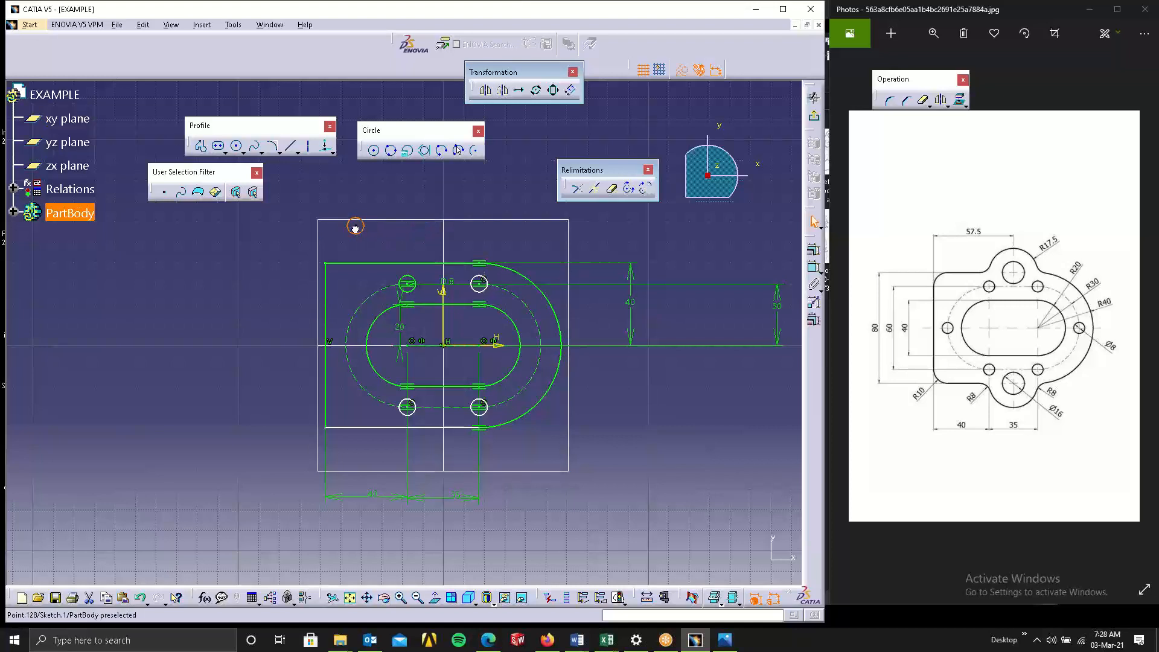
pyautogui.moveTo(355, 229); pyautogui.dragTo(406, 217)
pyautogui.click(616, 326)
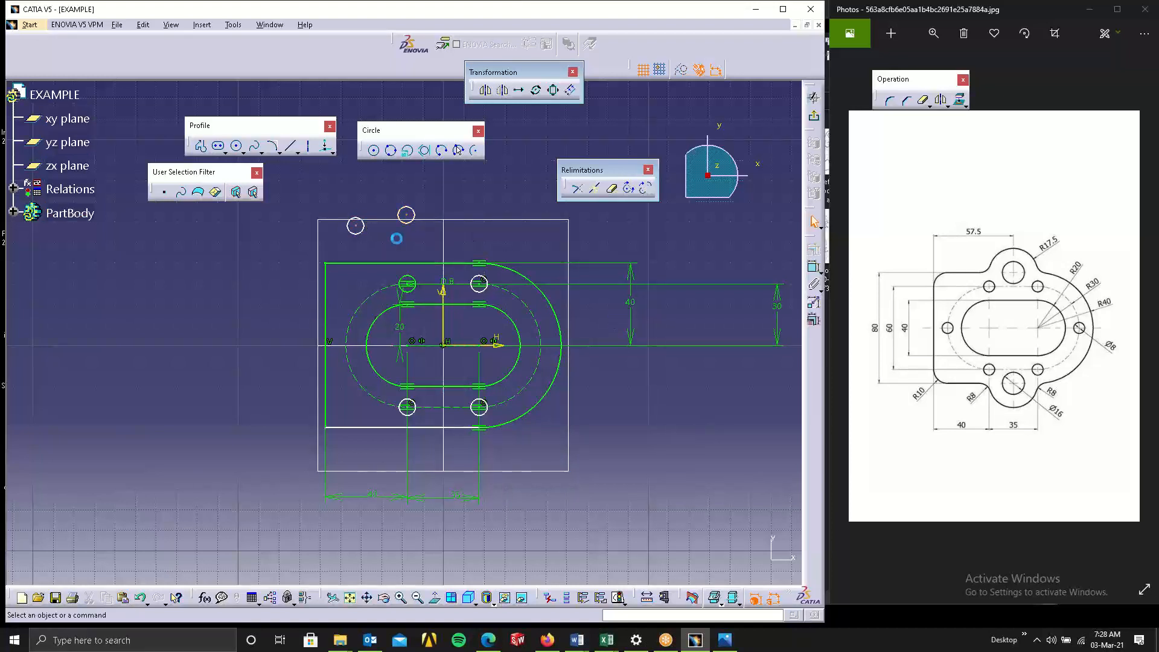
# Place one pasted circle's center on the dashed pitch circle where it meets the horizontal axis on the left, using Coincidence constraints.
pyautogui.click(356, 226)
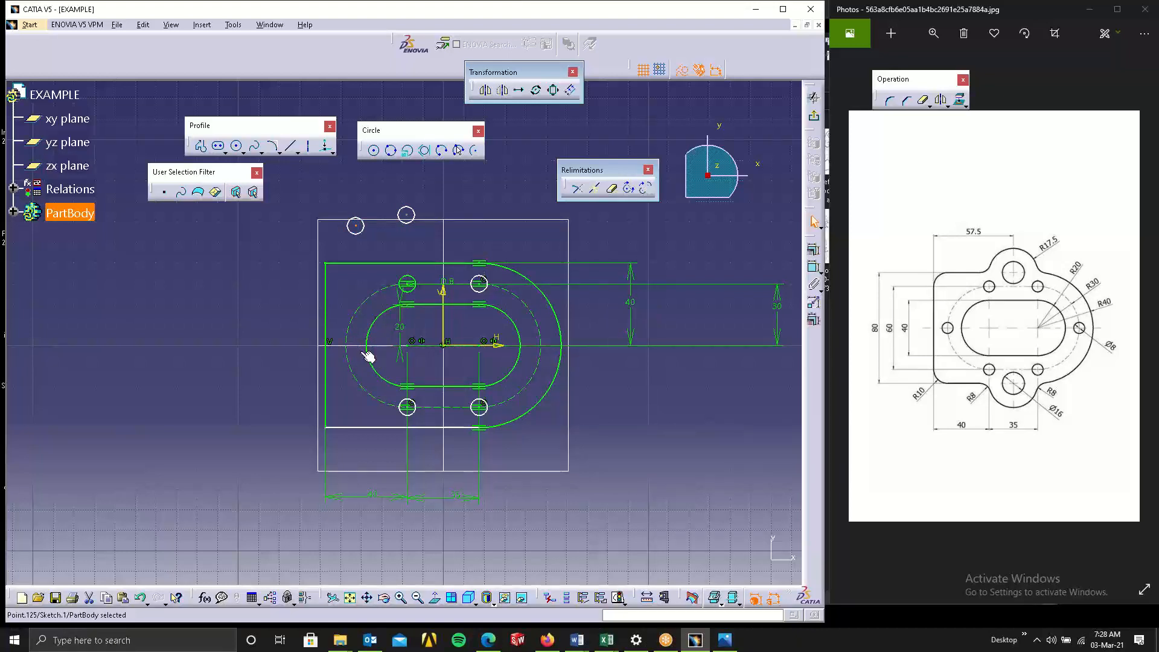
pyautogui.keyDown('ctrl'); pyautogui.click(355, 337); pyautogui.keyUp('ctrl')
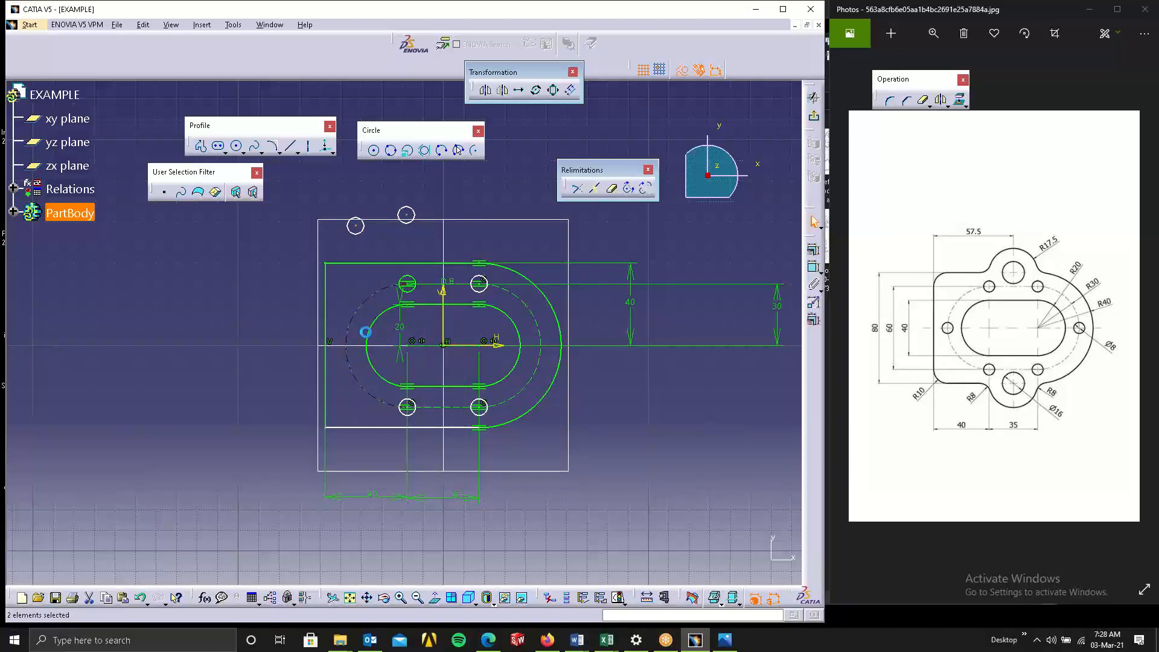
pyautogui.click(813, 255)
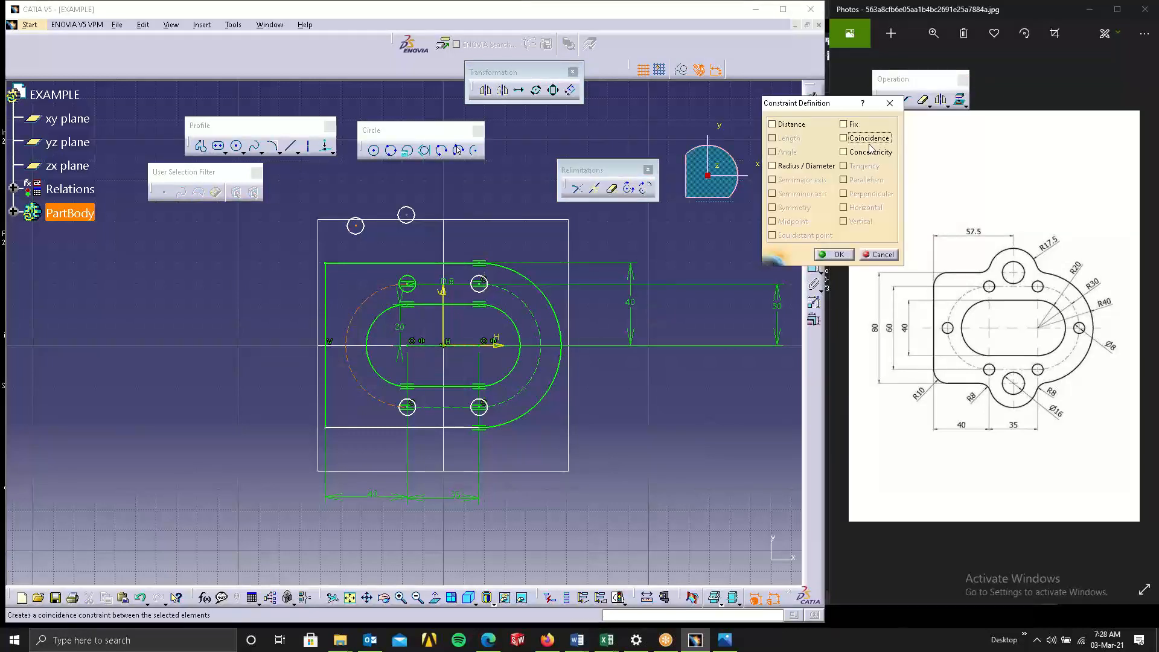
pyautogui.click(840, 254)
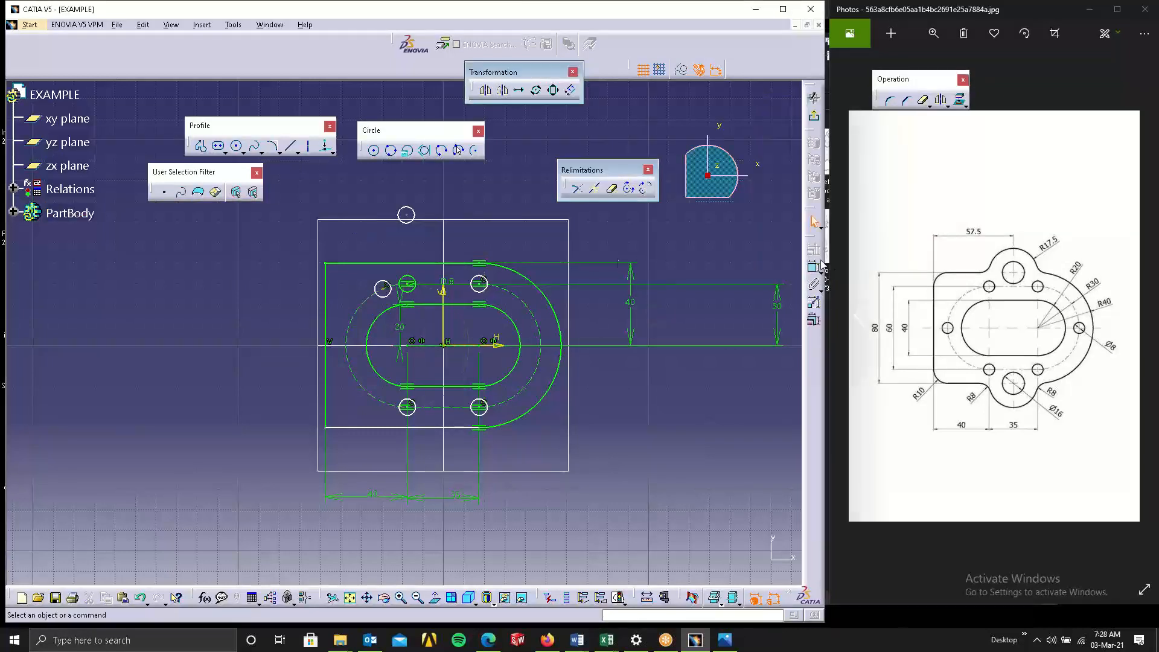
pyautogui.click(387, 287)
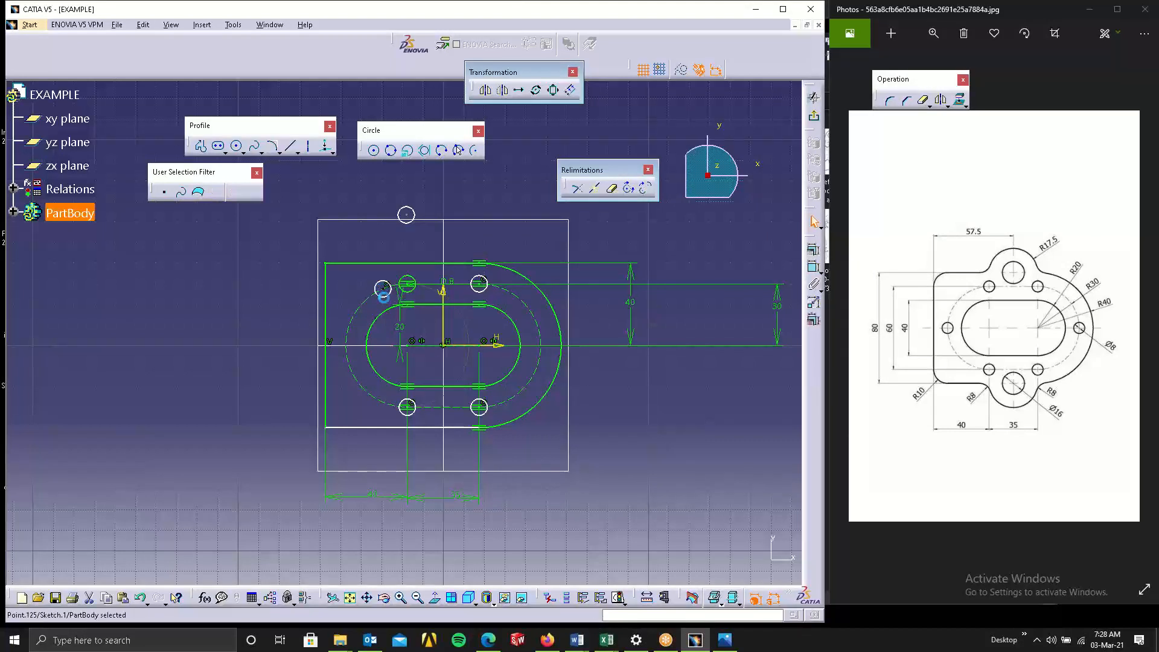
pyautogui.keyDown('ctrl'); pyautogui.click(455, 352); pyautogui.keyUp('ctrl')
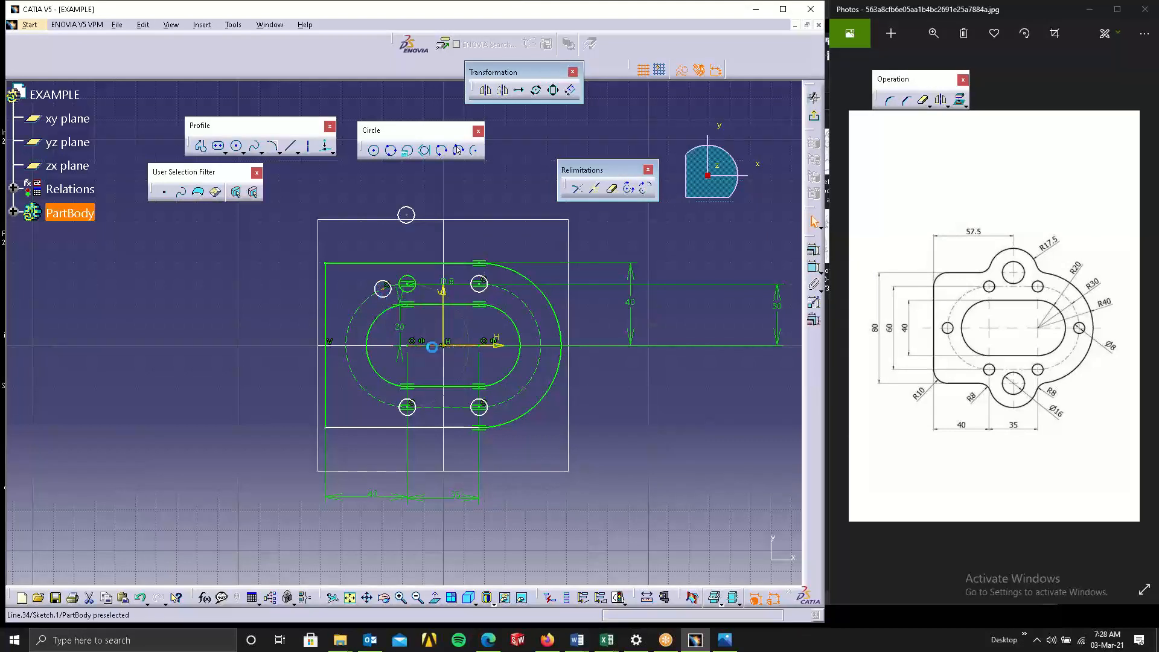
pyautogui.click(816, 248)
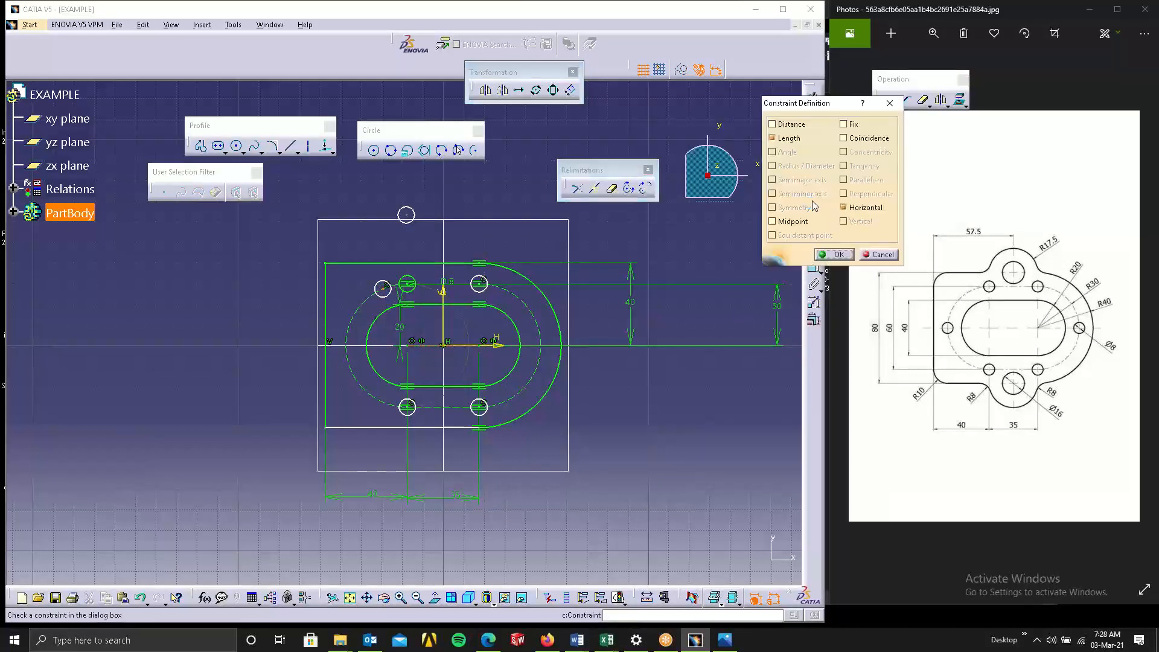
pyautogui.click(844, 138)
pyautogui.click(834, 254)
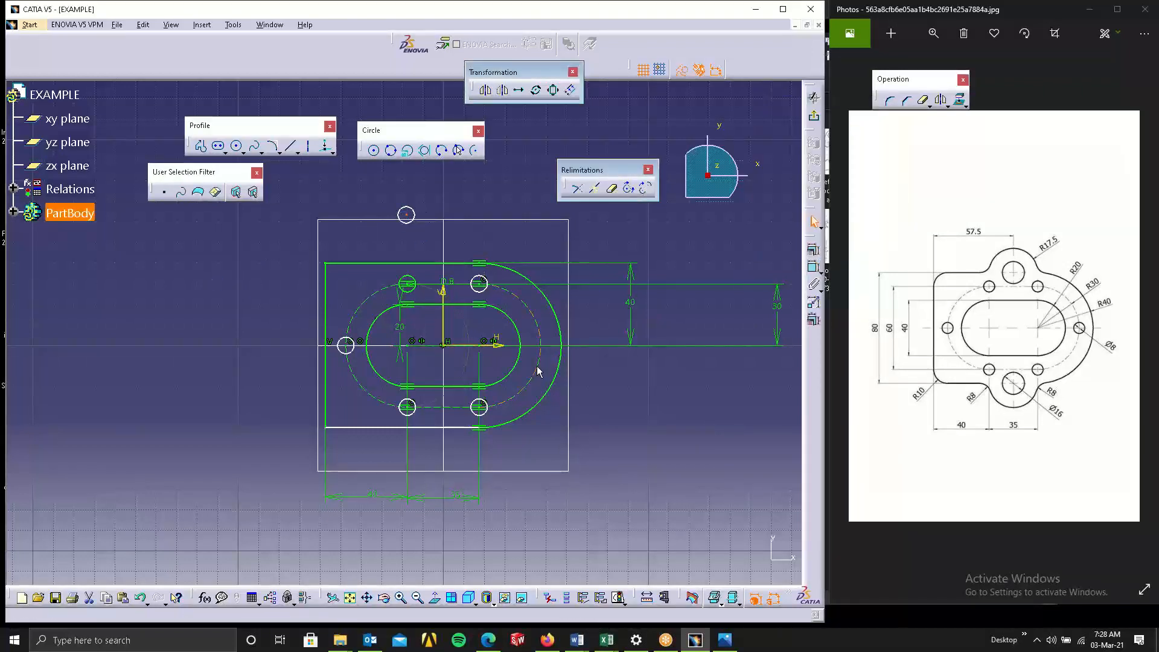
# Place the other pasted circle's center on the dashed pitch circle where it meets the horizontal axis on the right.
pyautogui.click(539, 347)
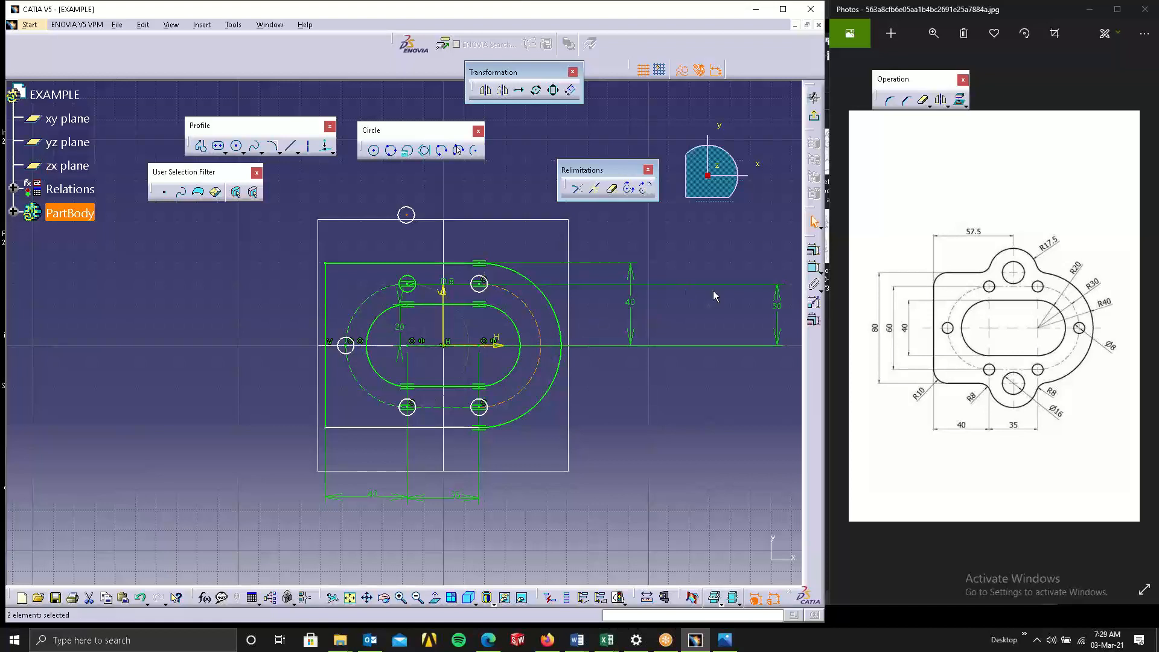
pyautogui.click(810, 256)
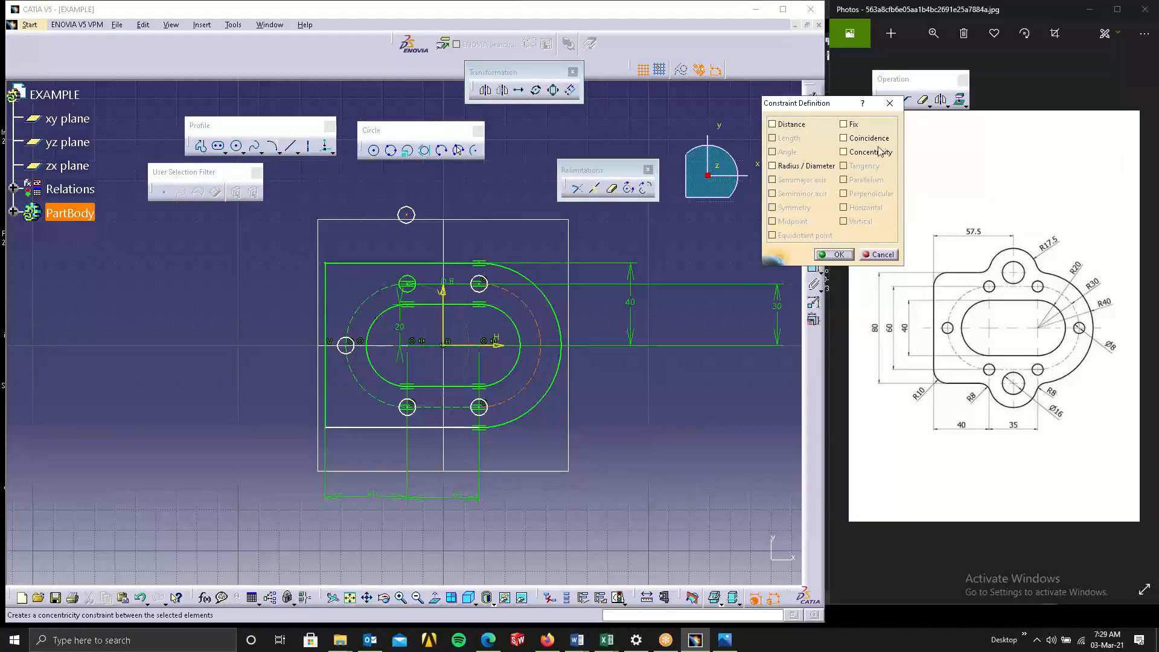
pyautogui.click(863, 137)
pyautogui.click(837, 254)
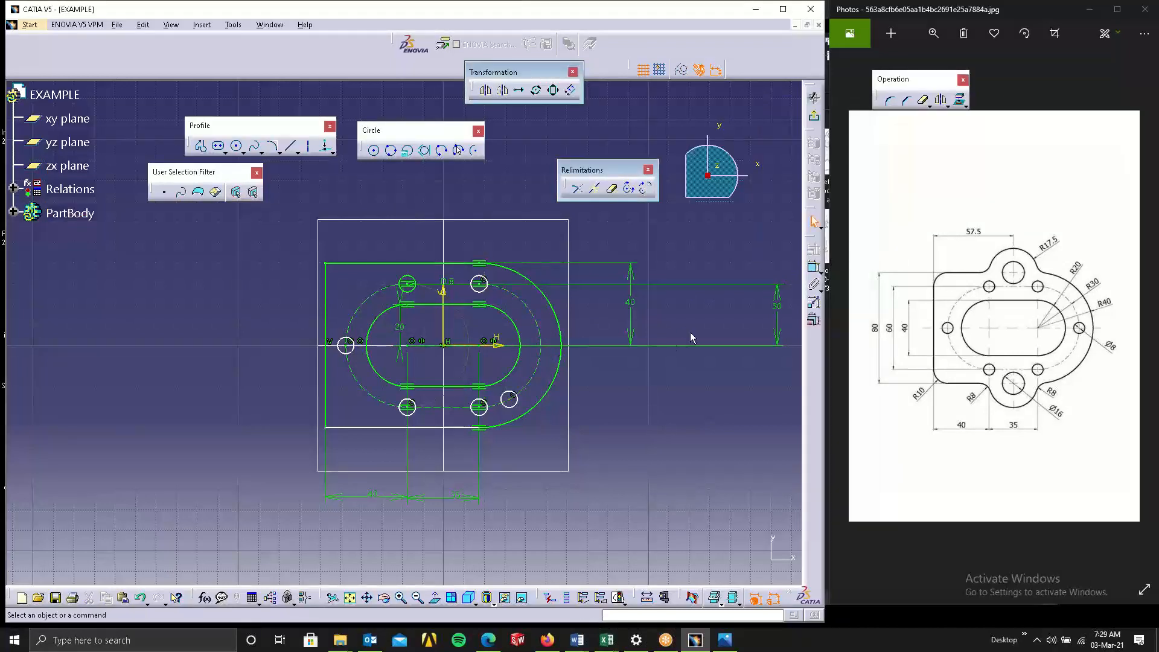
pyautogui.click(512, 400)
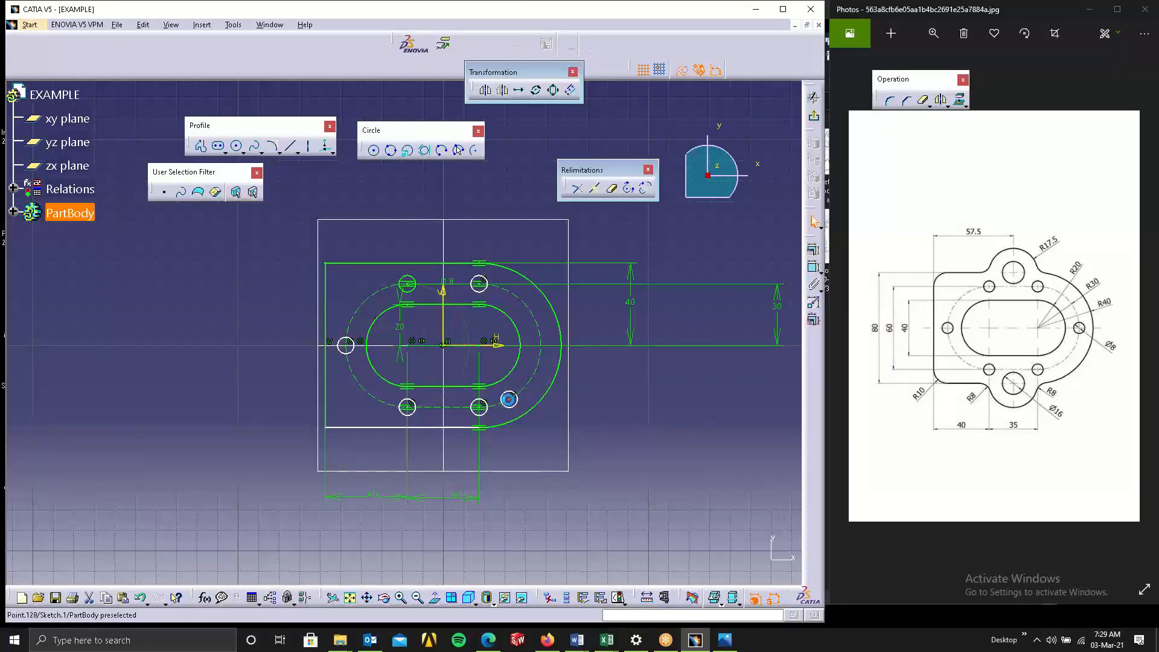
pyautogui.keyDown('ctrl'); pyautogui.click(497, 346); pyautogui.keyUp('ctrl')
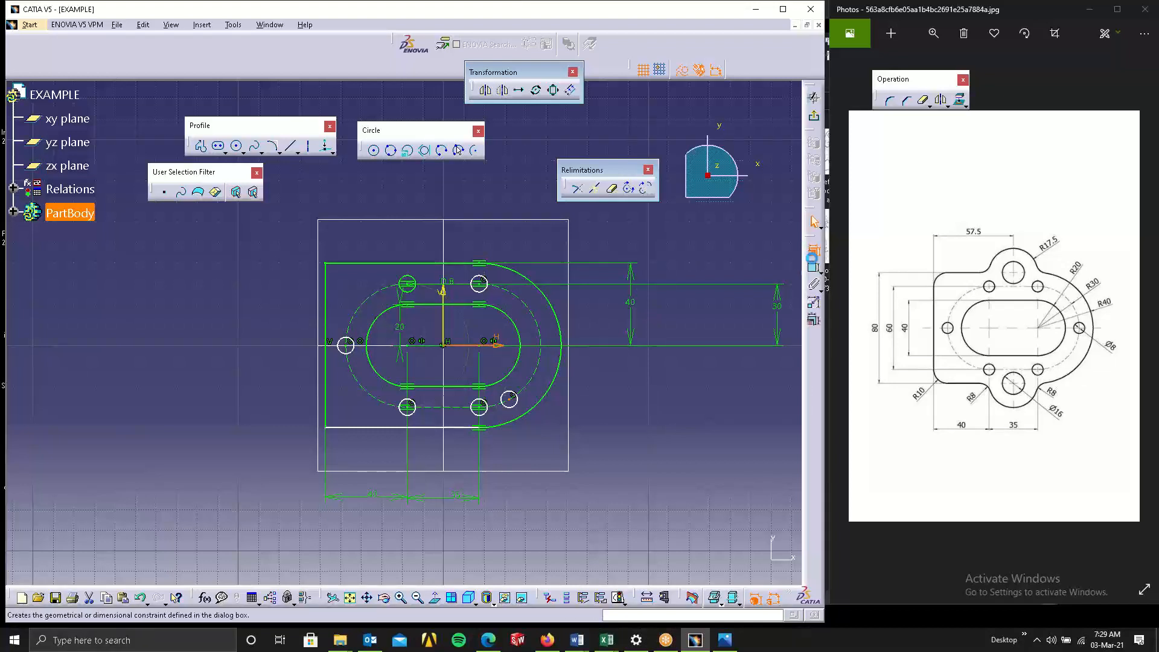
pyautogui.click(814, 249)
pyautogui.click(861, 142)
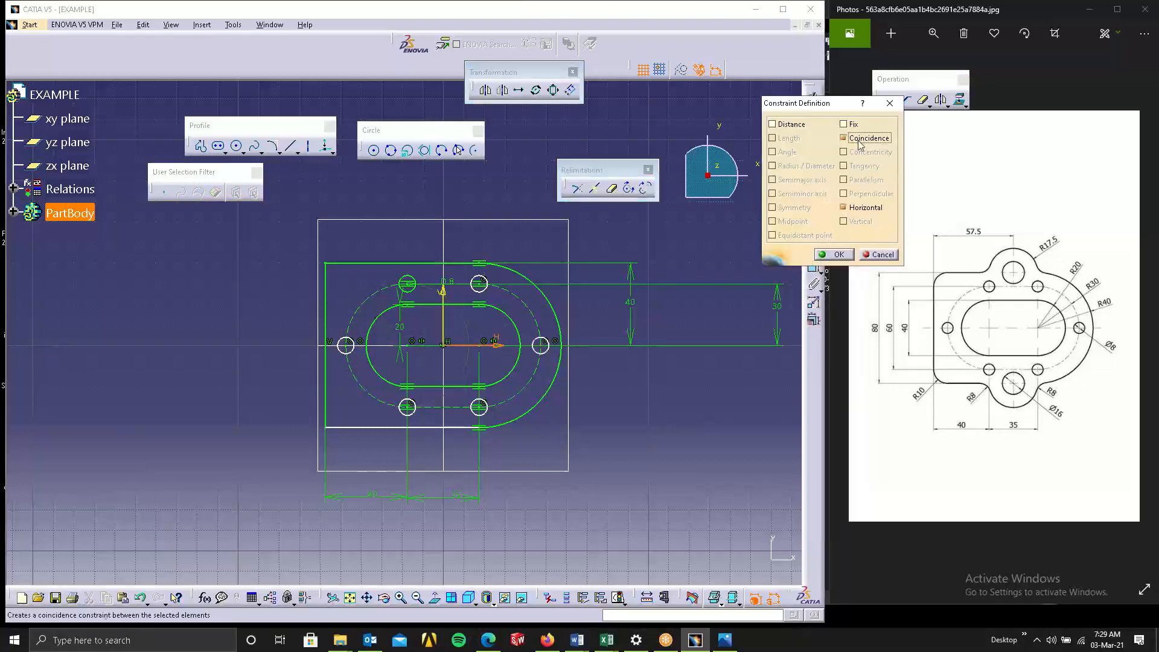
pyautogui.click(834, 254)
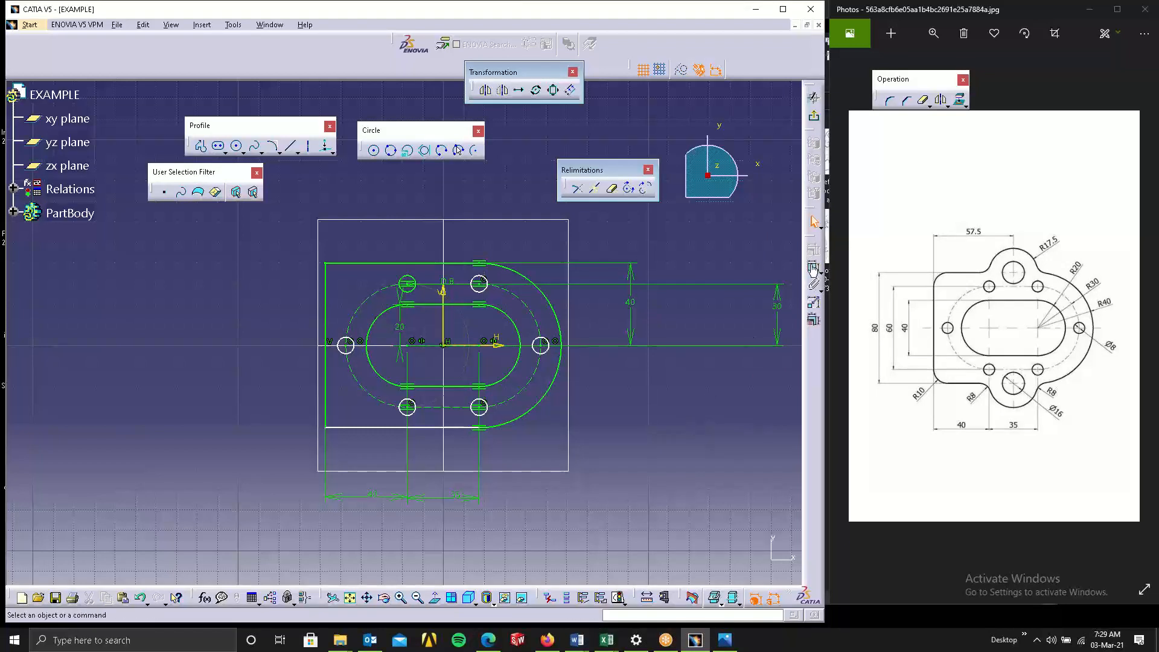
pyautogui.click(530, 309)
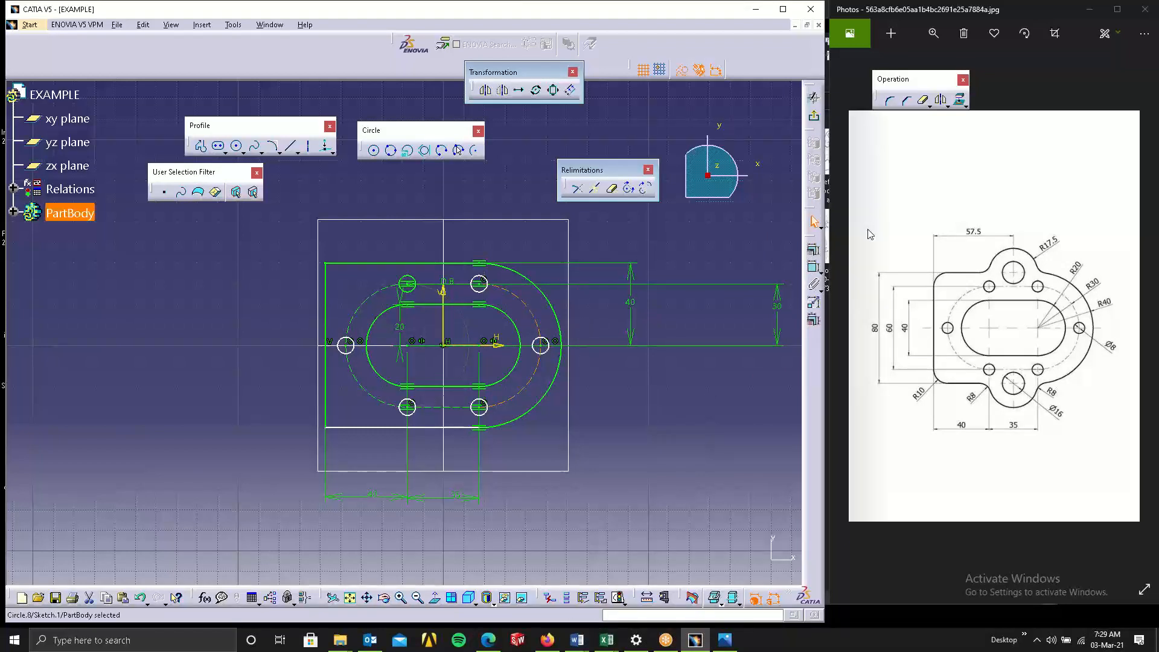
pyautogui.click(815, 251)
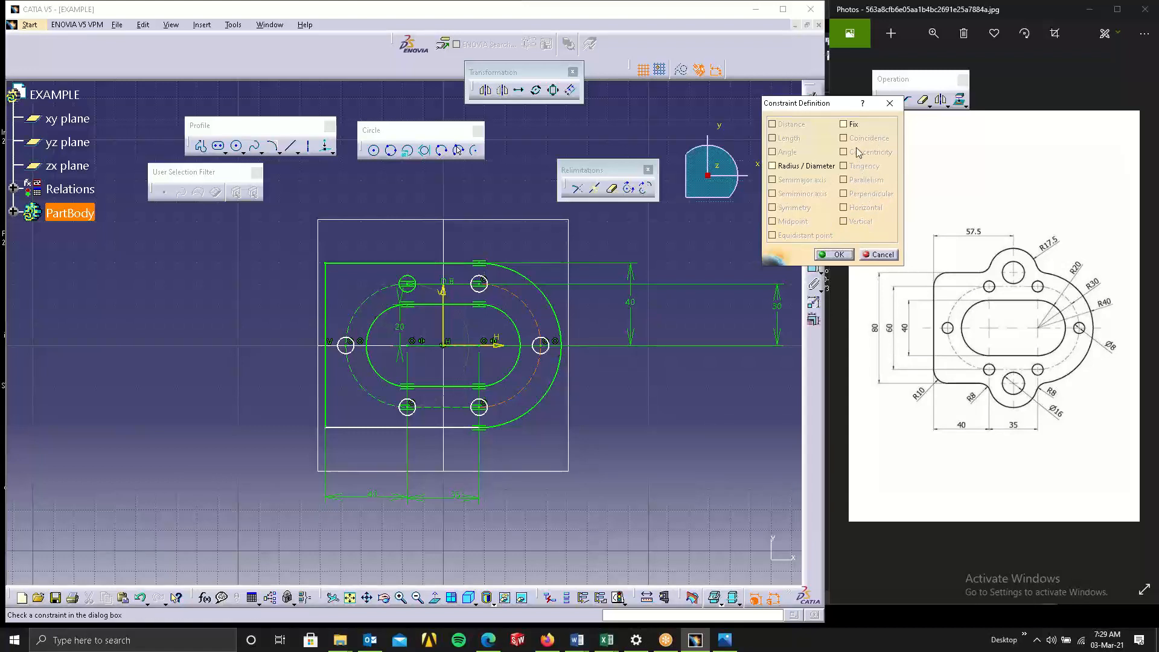
pyautogui.click(890, 104)
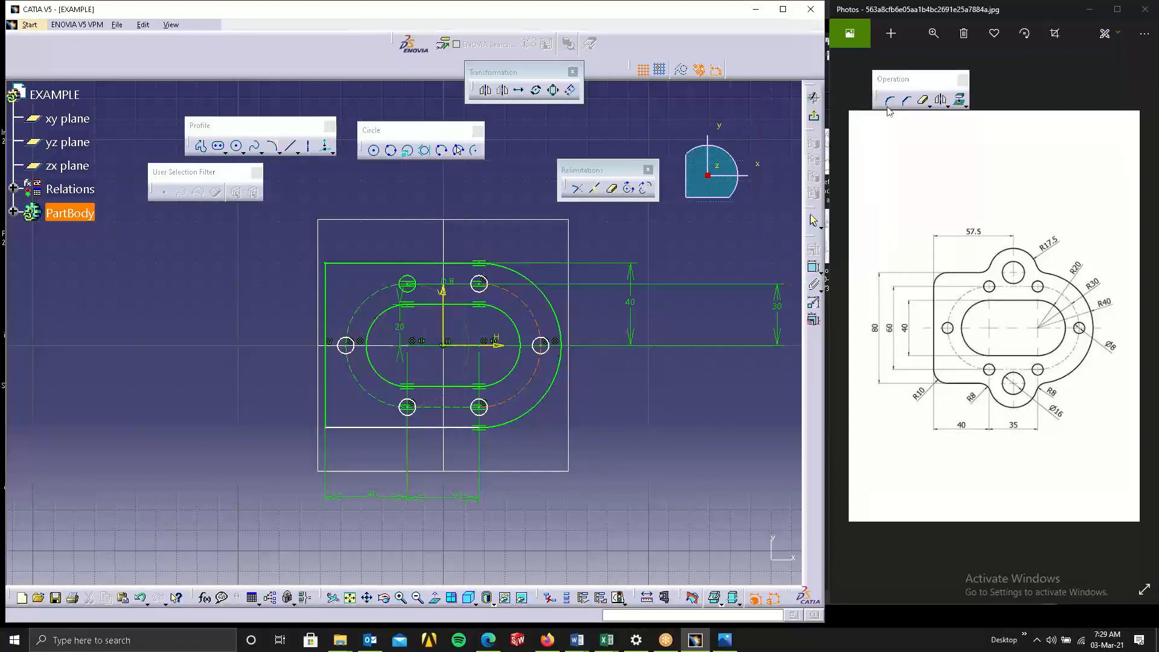
pyautogui.click(665, 278)
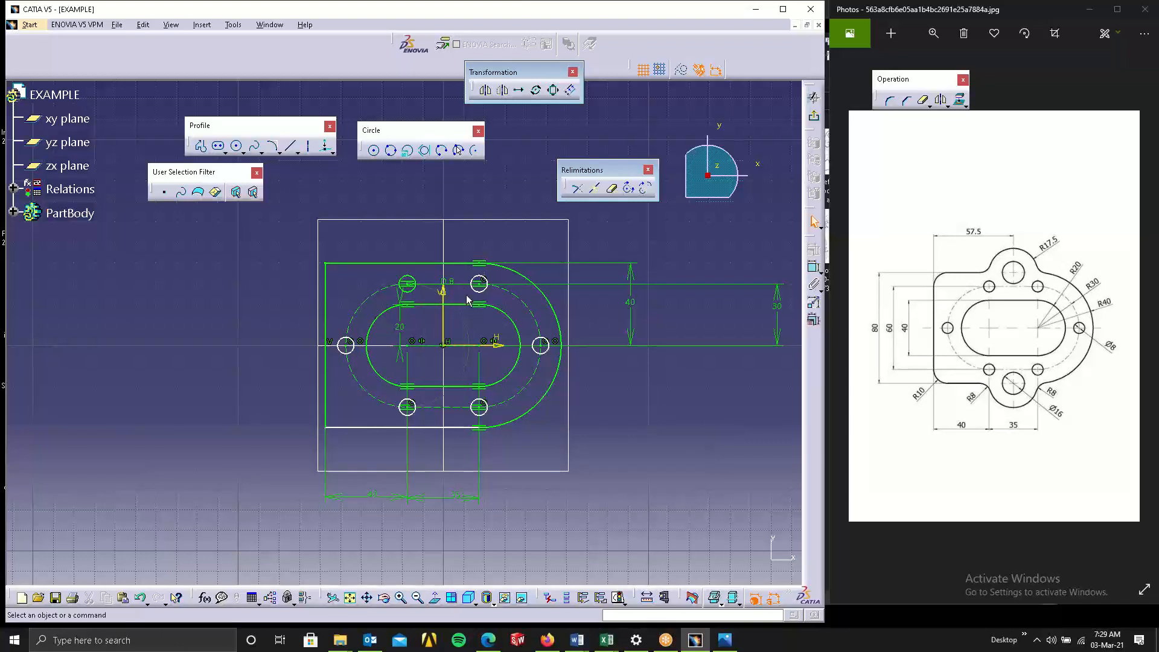
# Try to apply a Radius / Diameter constraint to the two circles above the elongated holes.
pyautogui.click(415, 285)
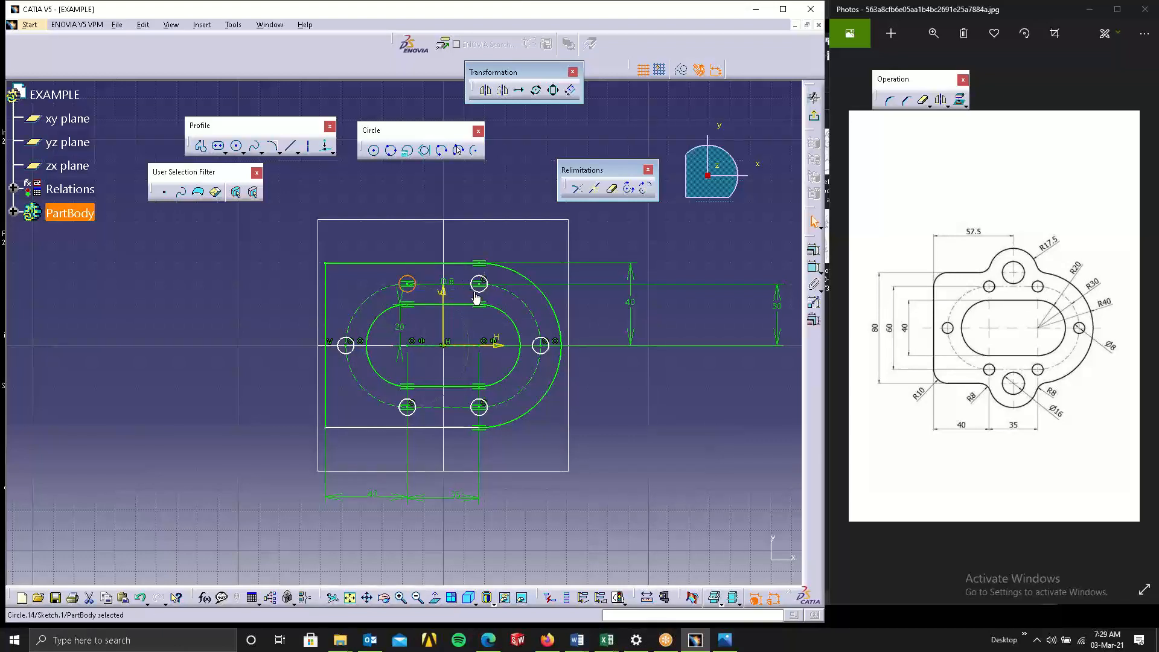
pyautogui.keyDown('ctrl'); pyautogui.click(480, 285); pyautogui.keyUp('ctrl')
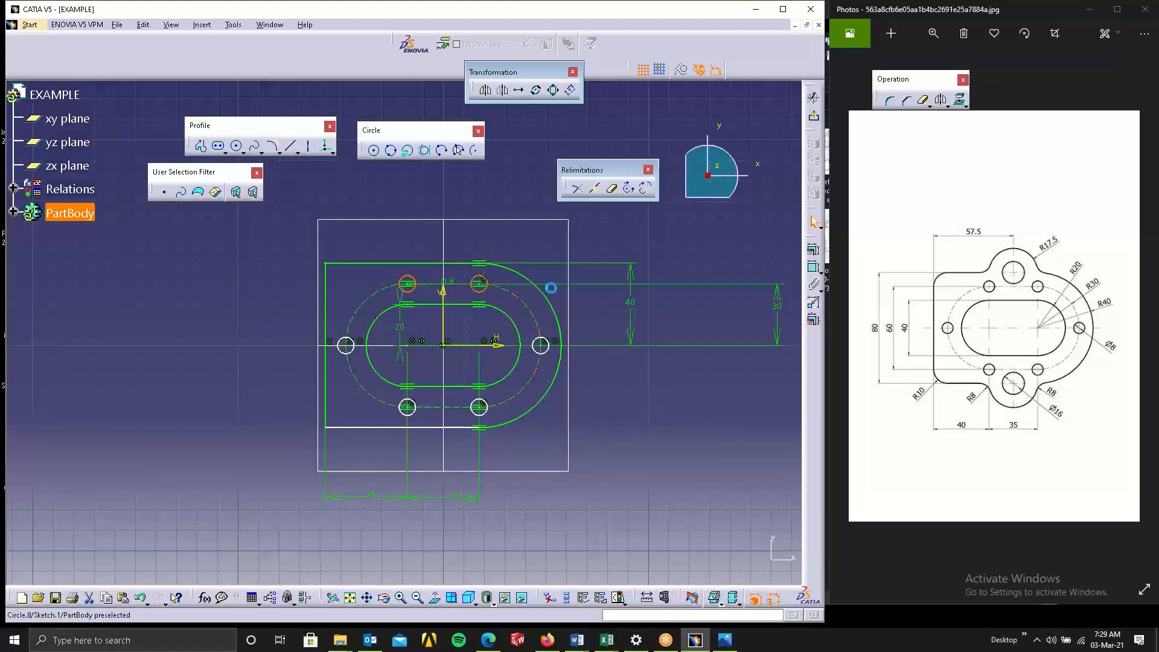
pyautogui.click(816, 253)
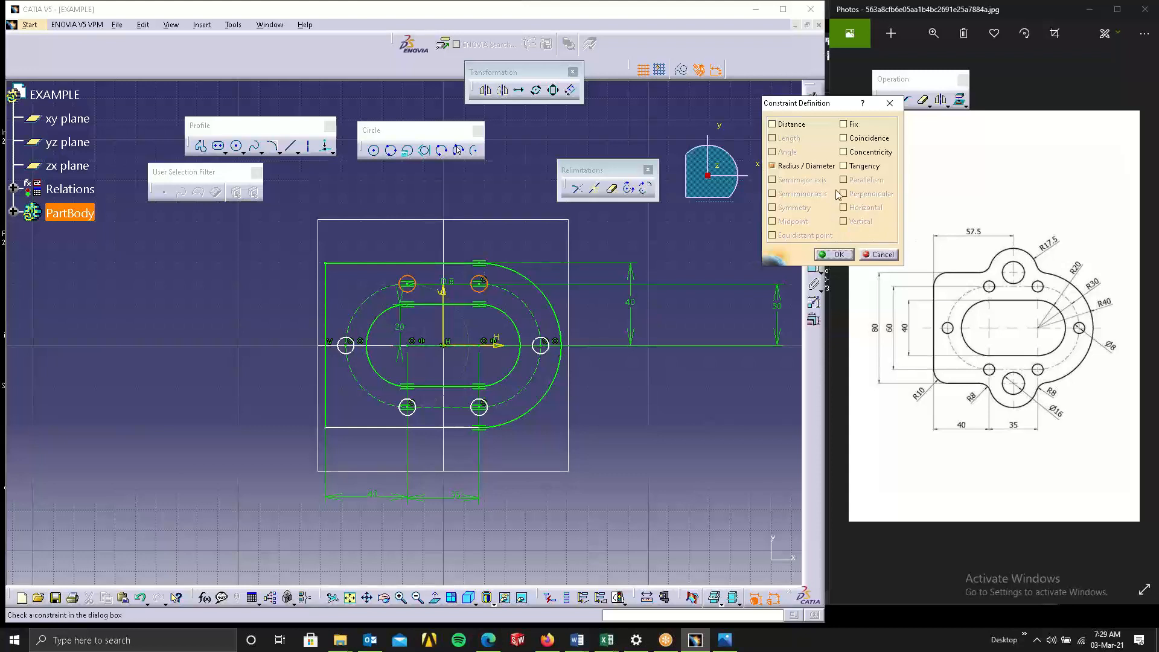
pyautogui.click(850, 254)
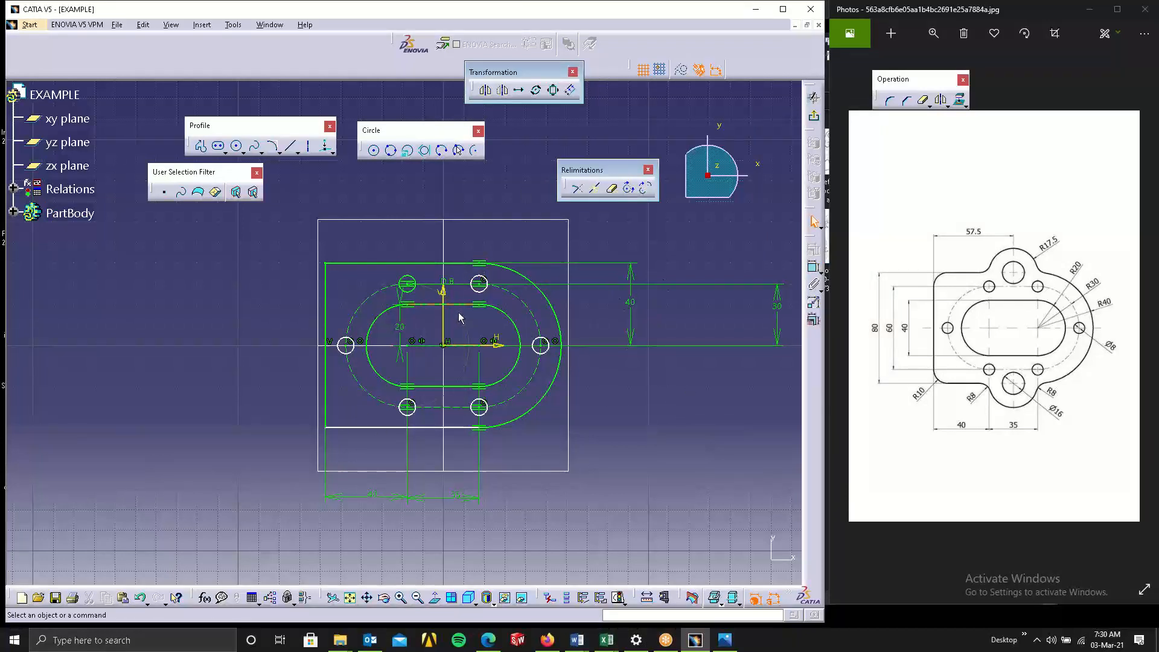
# Dimension the diameter of the circle above the right elongated hole and set it to 8 mm.
pyautogui.moveTo(487, 290); pyautogui.dragTo(517, 297)
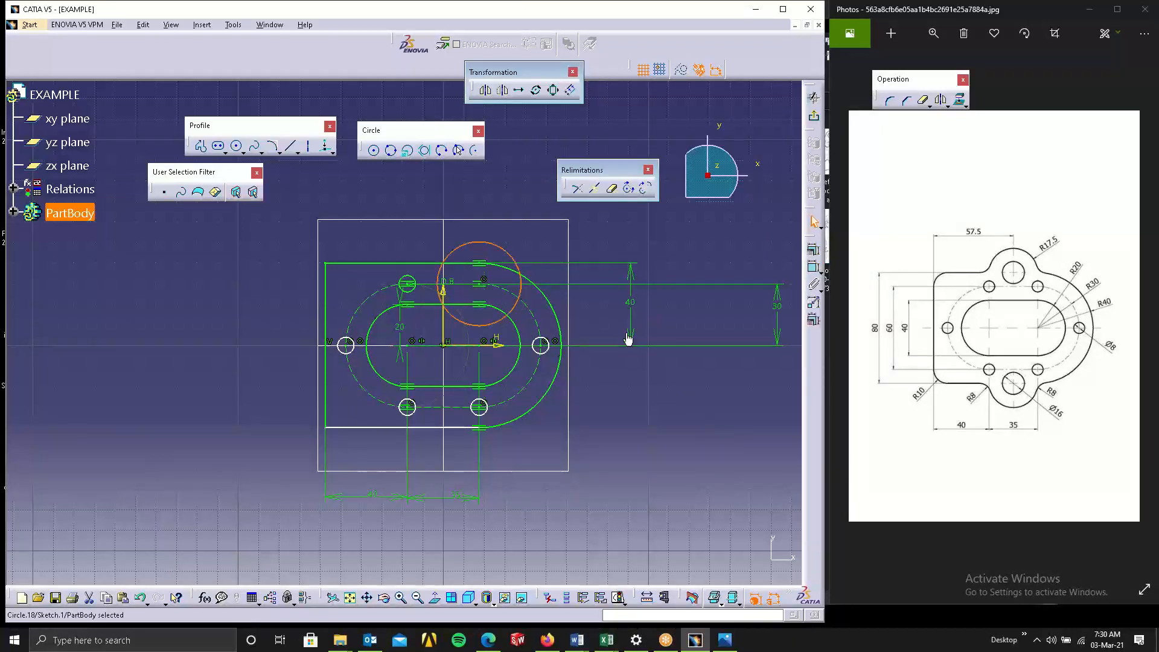
pyautogui.click(814, 267)
pyautogui.click(637, 232)
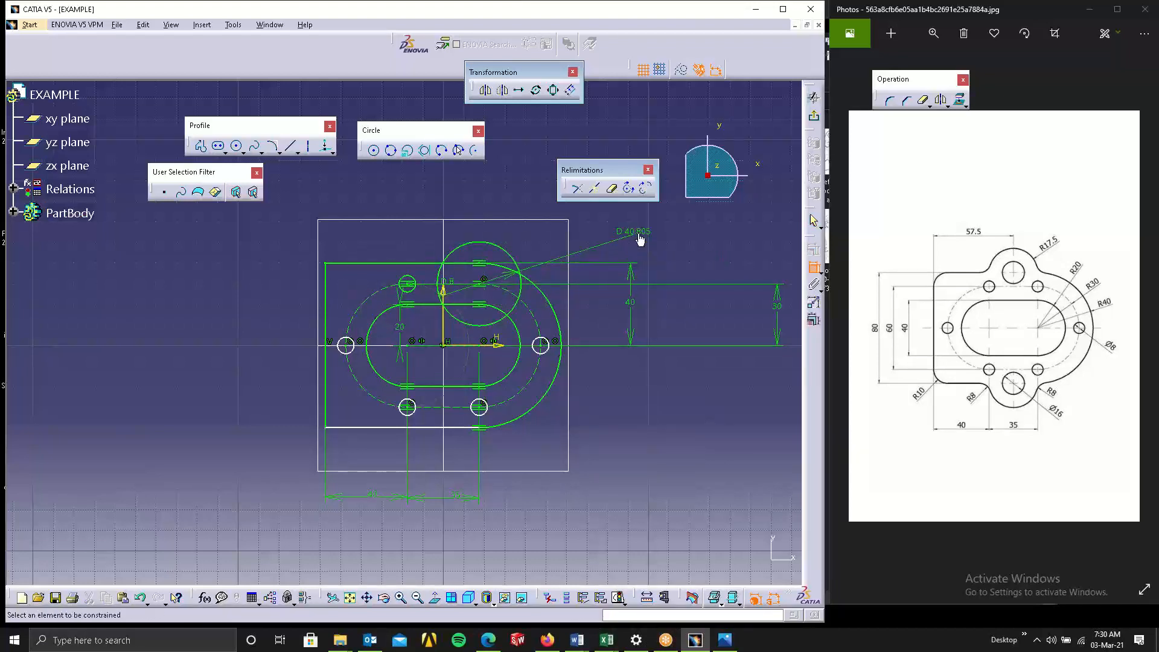
pyautogui.doubleClick(639, 234)
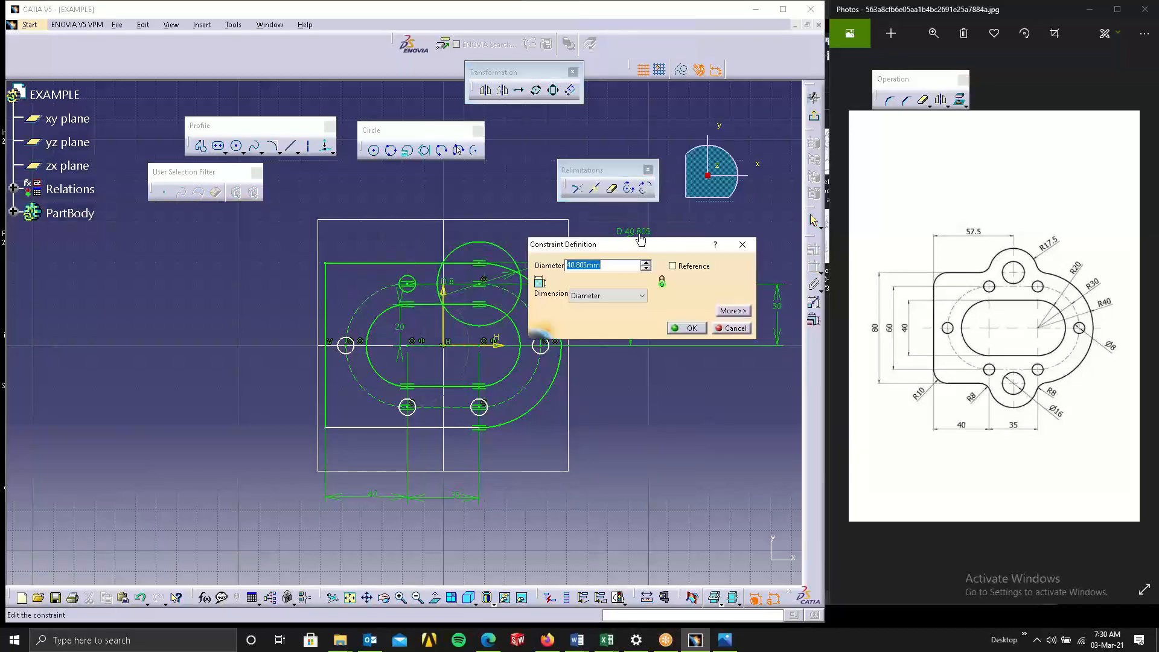
pyautogui.write('4')
pyautogui.press('Return')
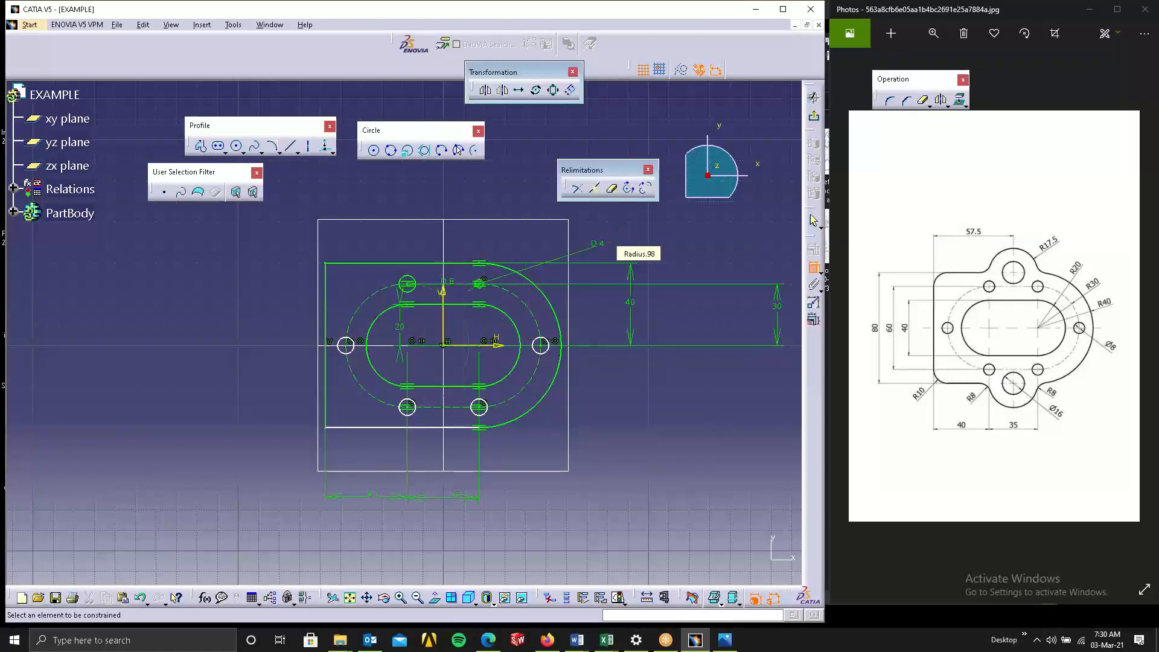
pyautogui.doubleClick(600, 251)
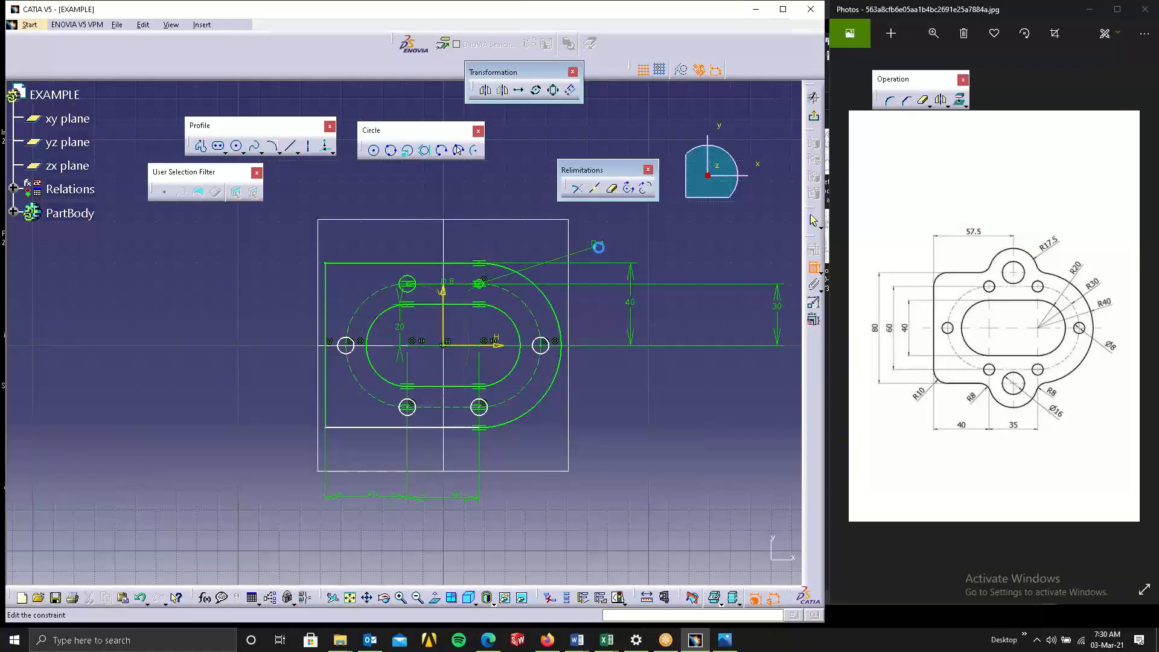
pyautogui.write('8')
pyautogui.press('Return')
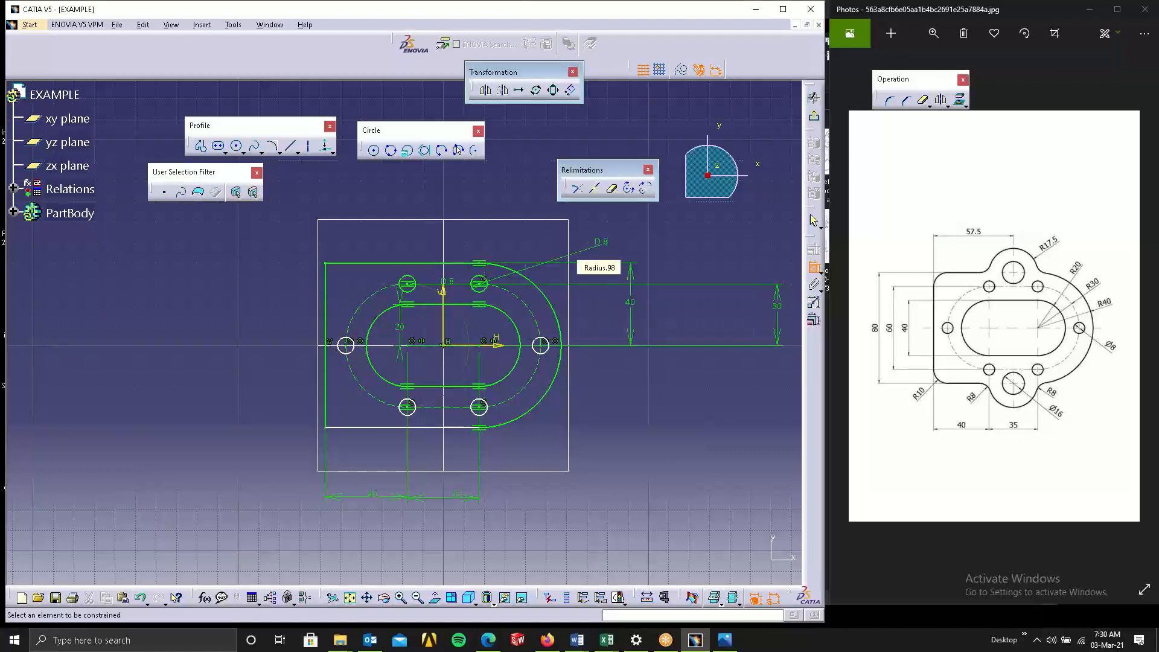
# Add diameter dimensions to the right, lower-right, lower-left and left bolt hole circles.
pyautogui.click(542, 338)
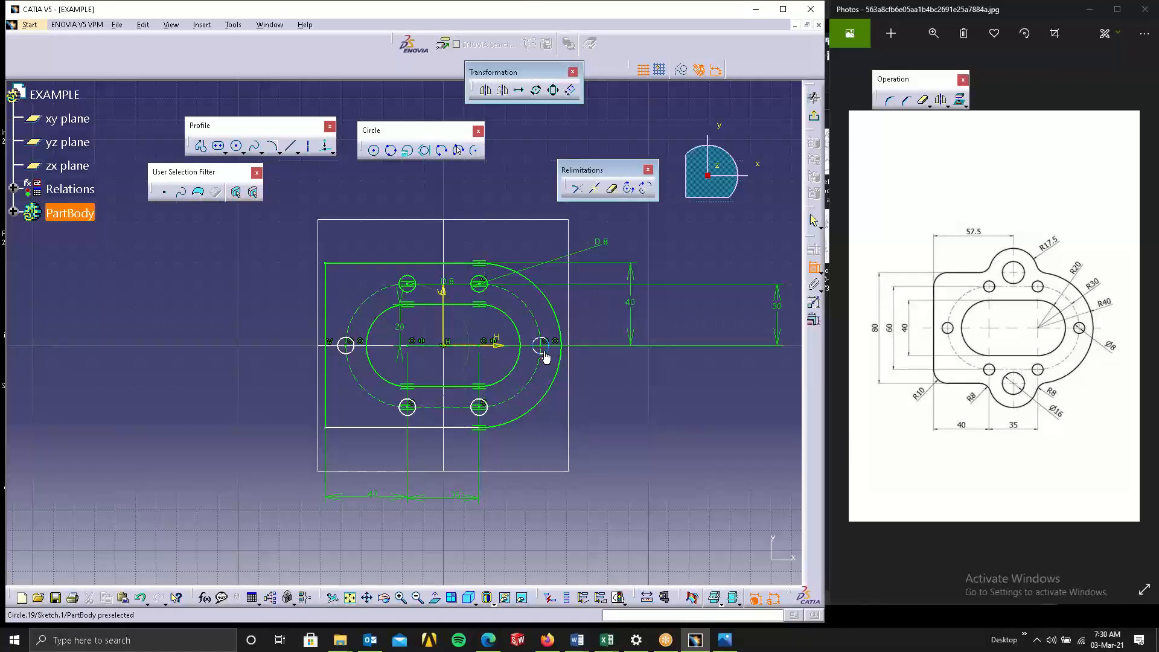
pyautogui.click(639, 370)
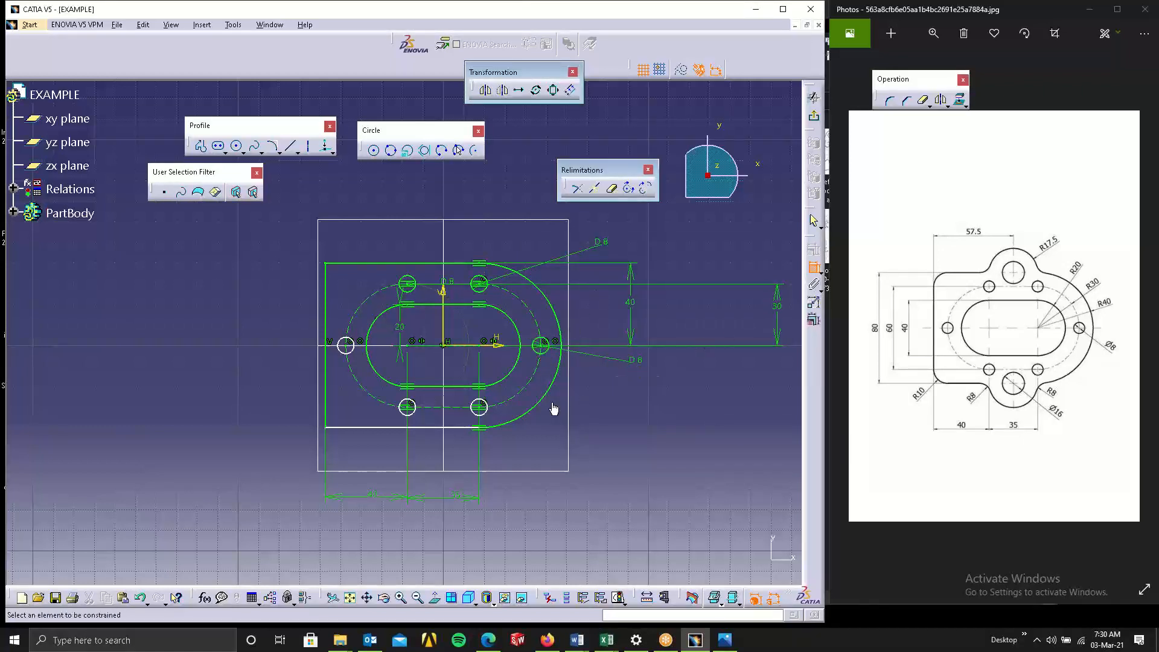
pyautogui.click(482, 415)
pyautogui.click(544, 443)
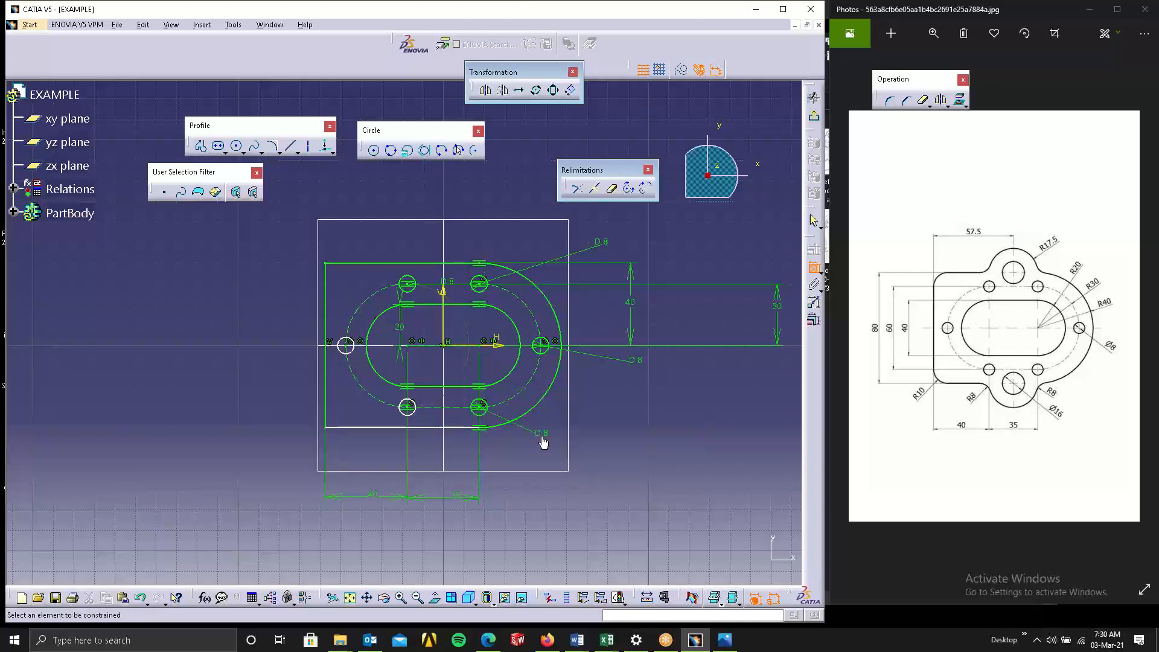
pyautogui.click(418, 416)
pyautogui.click(424, 454)
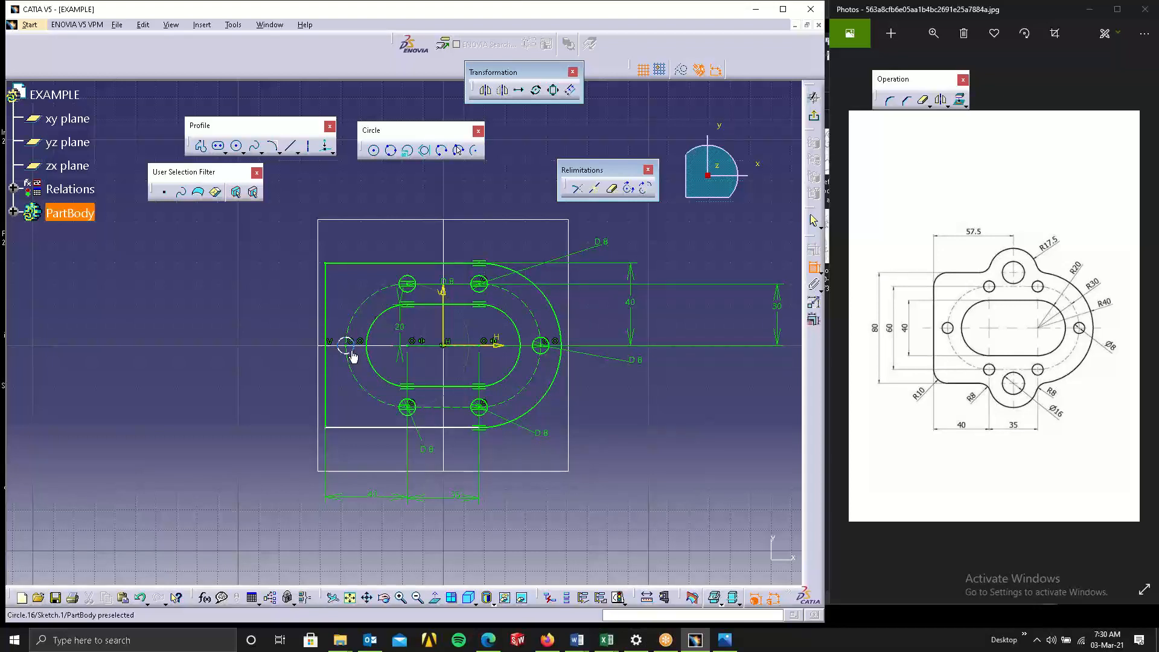
pyautogui.click(350, 349)
pyautogui.click(277, 409)
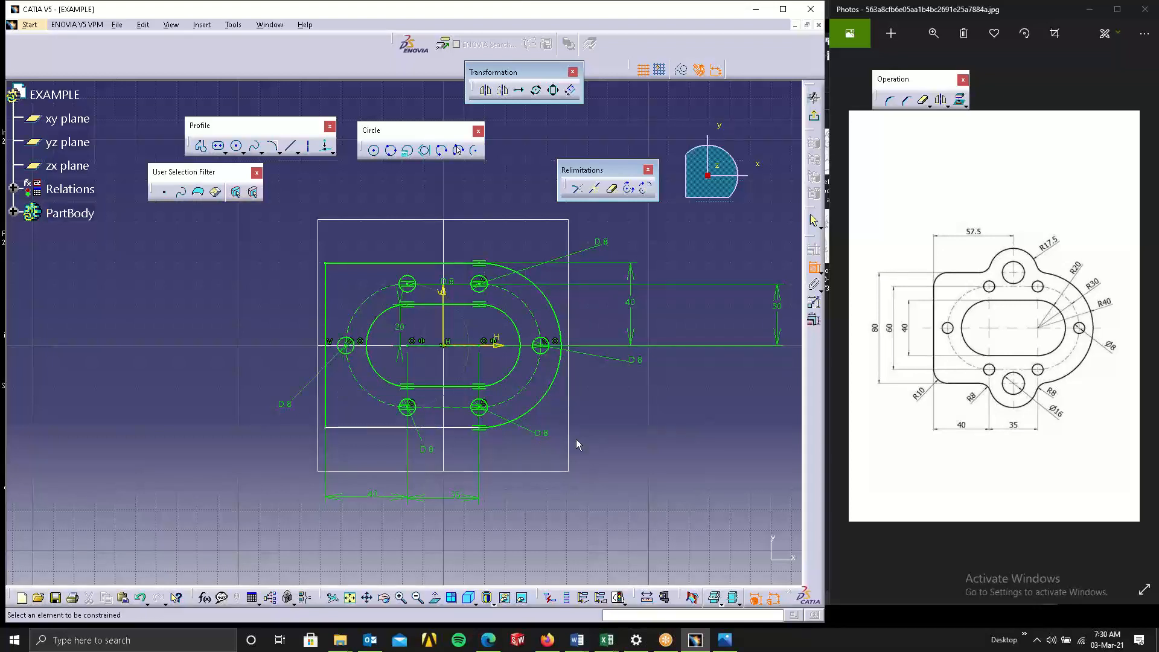
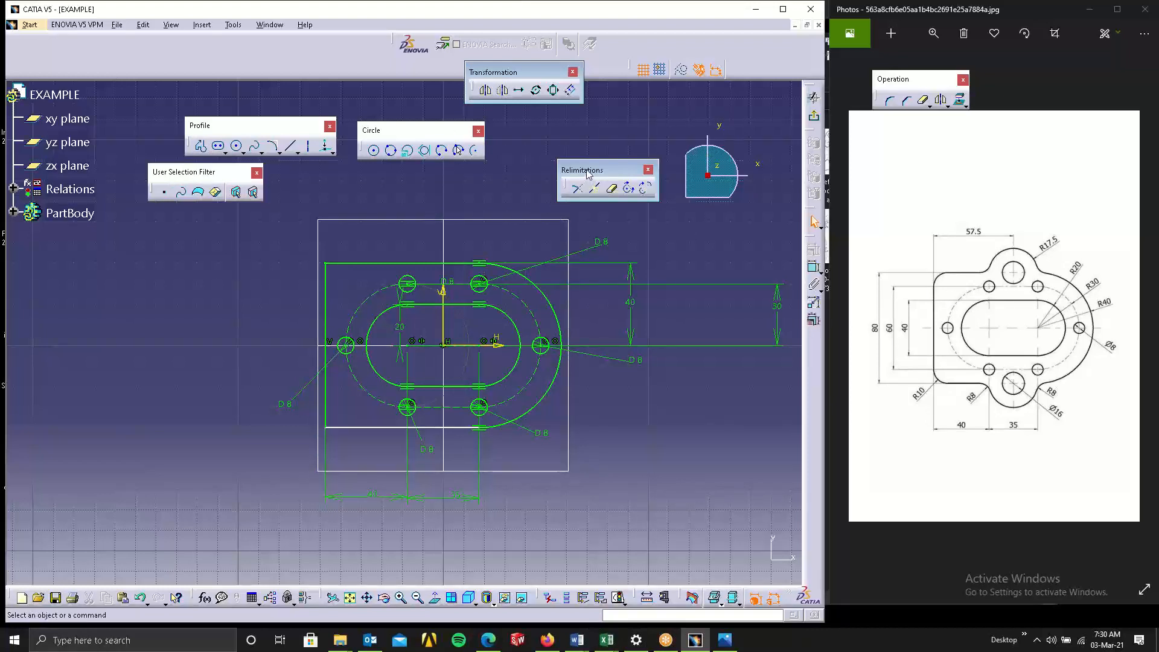
pyautogui.moveTo(583, 166); pyautogui.dragTo(572, 140)
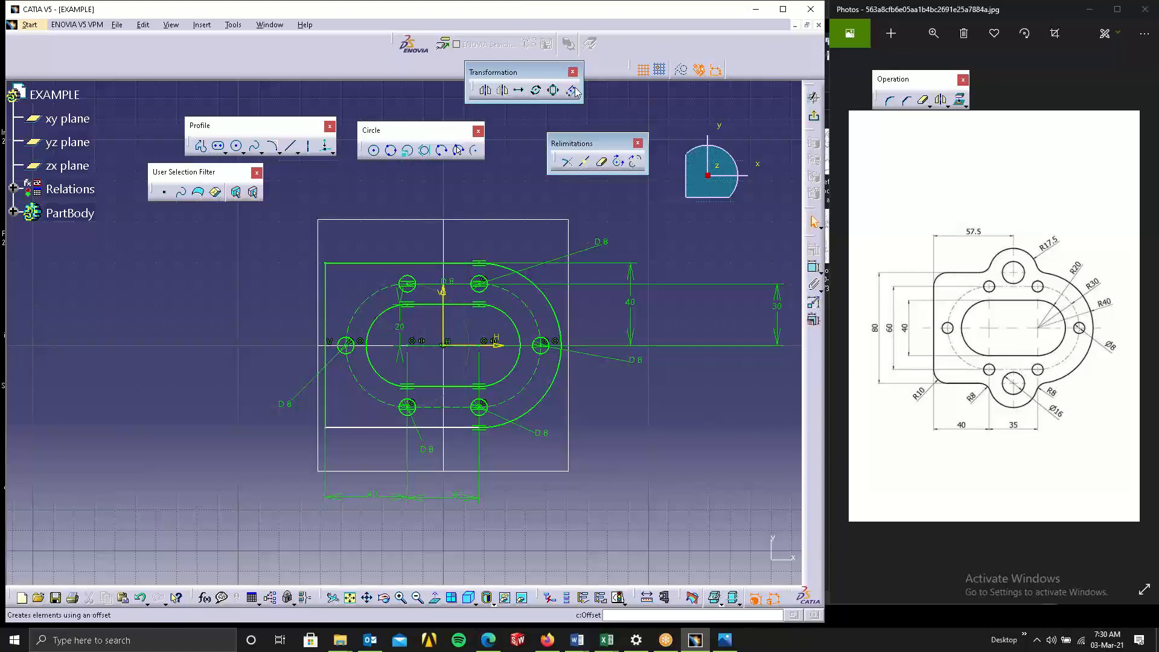
pyautogui.moveTo(586, 94); pyautogui.dragTo(620, 115)
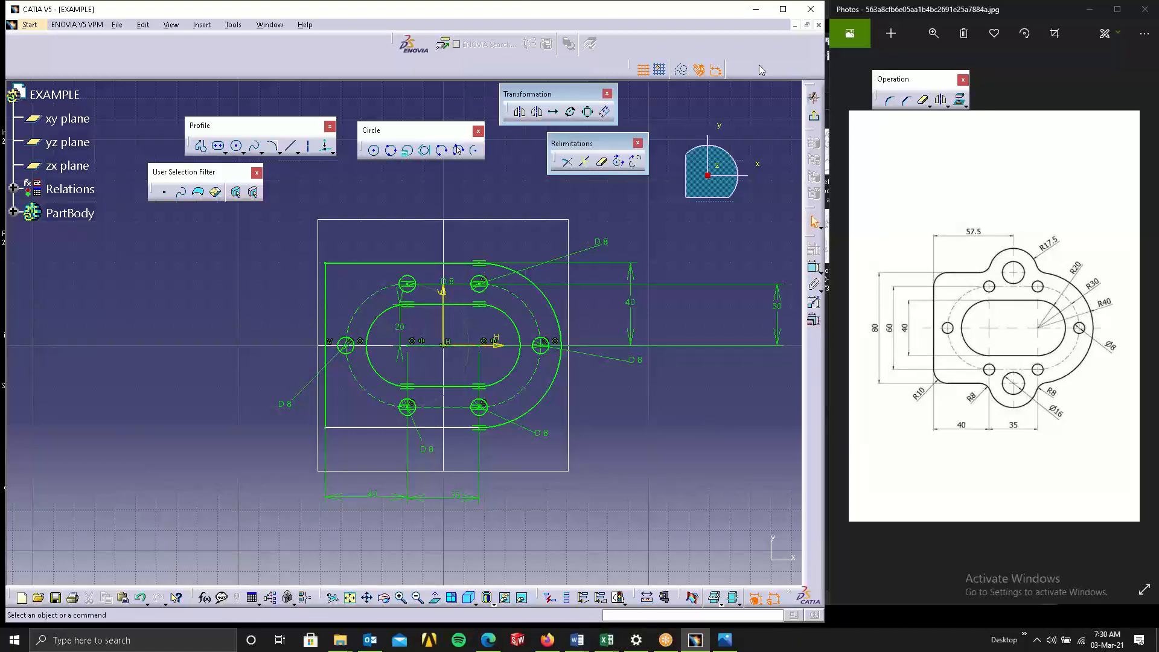
pyautogui.moveTo(329, 93); pyautogui.dragTo(330, 94)
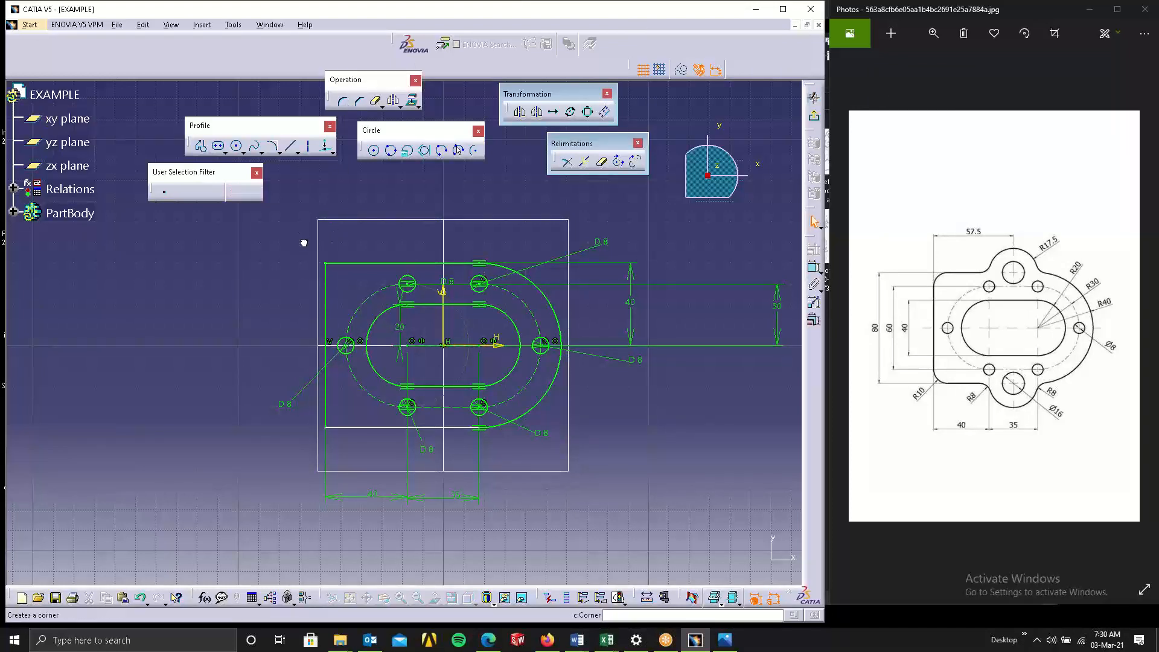
# Round the plate outline's top-left and bottom-left corners with a 10 mm Corner.
pyautogui.moveTo(297, 227); pyautogui.dragTo(343, 453)
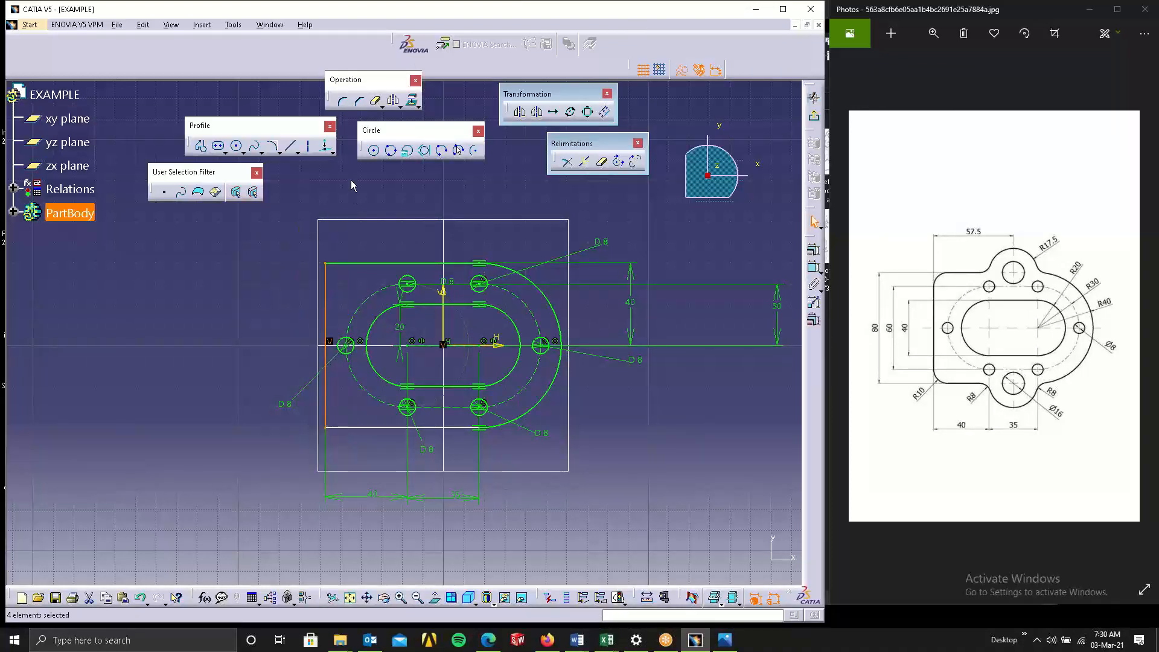
pyautogui.click(343, 102)
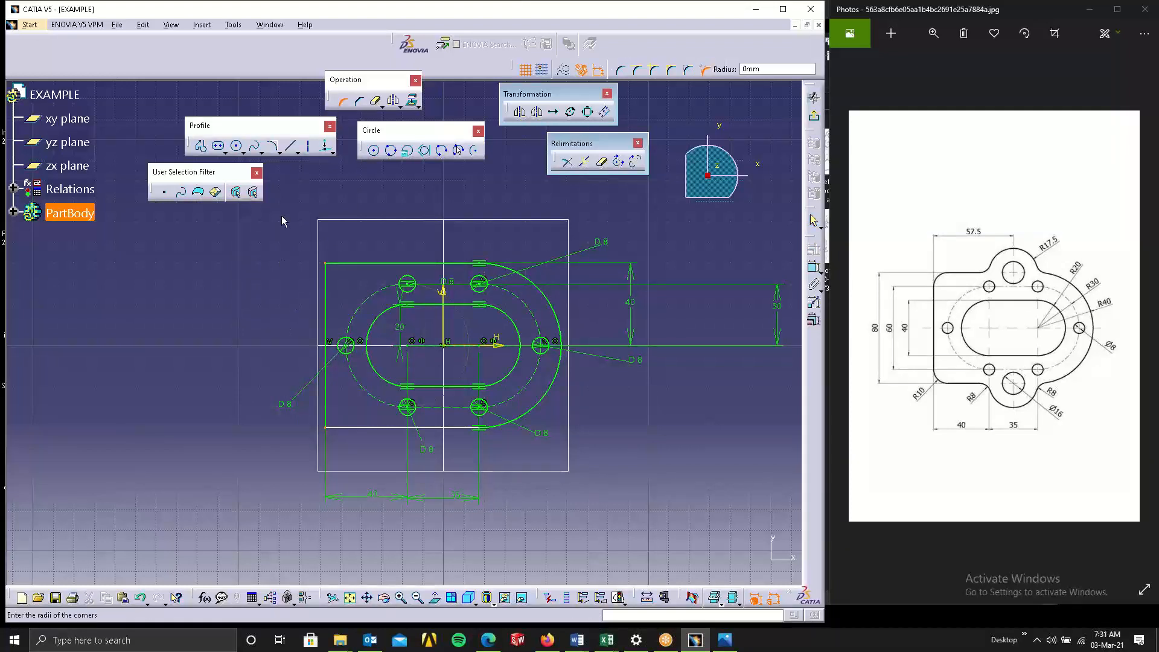
pyautogui.click(785, 68)
pyautogui.write('10')
pyautogui.press('Return')
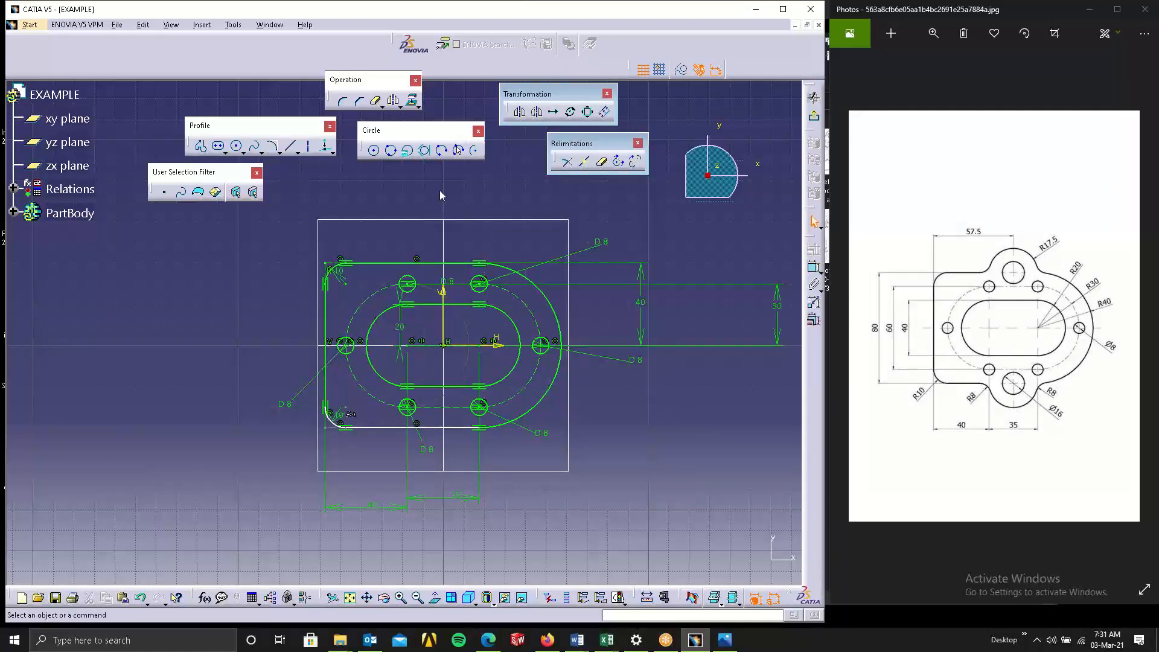
# Sketch two circles centered on the vertical axis at the plate's top and bottom edges.
pyautogui.click(375, 151)
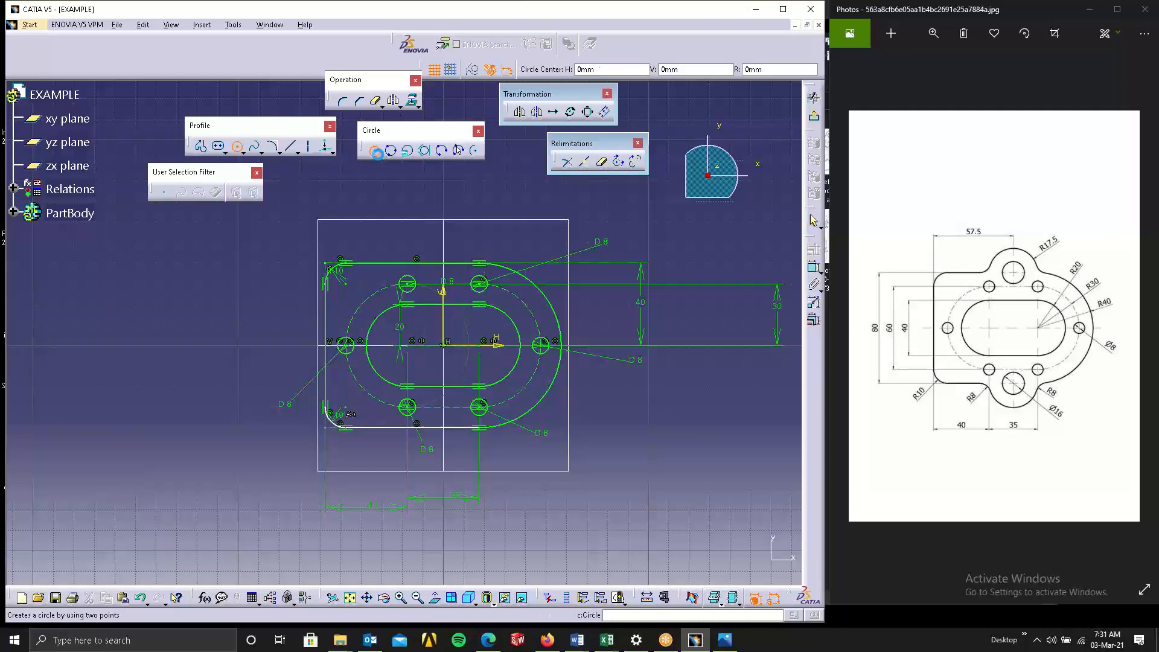
pyautogui.click(444, 264)
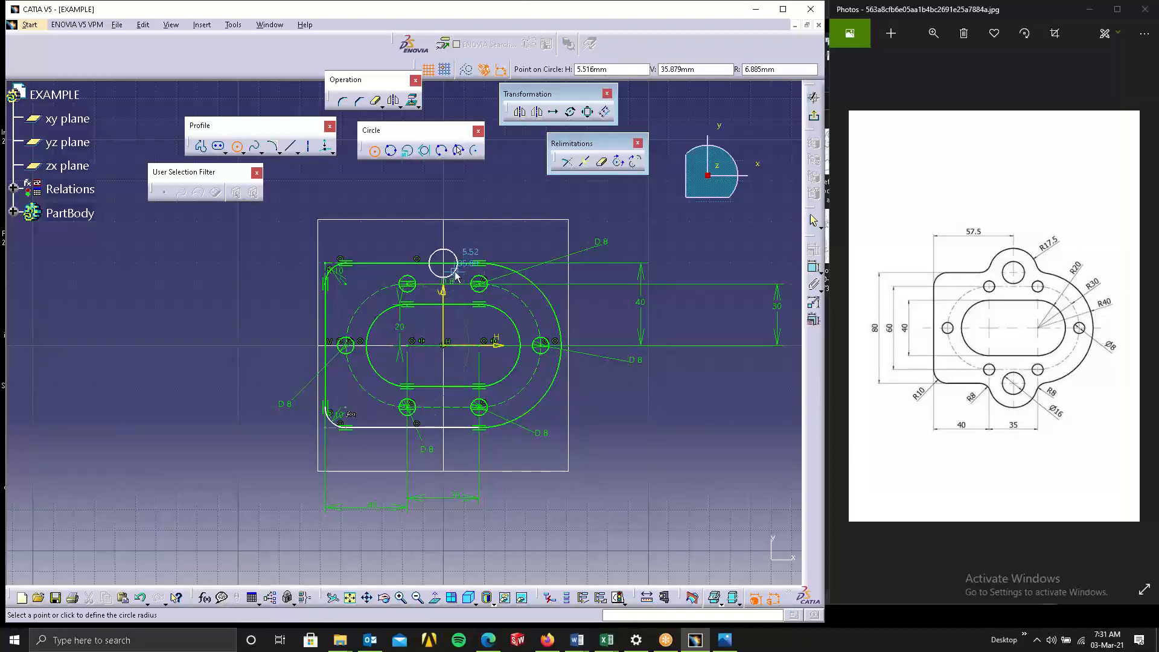
pyautogui.click(456, 272)
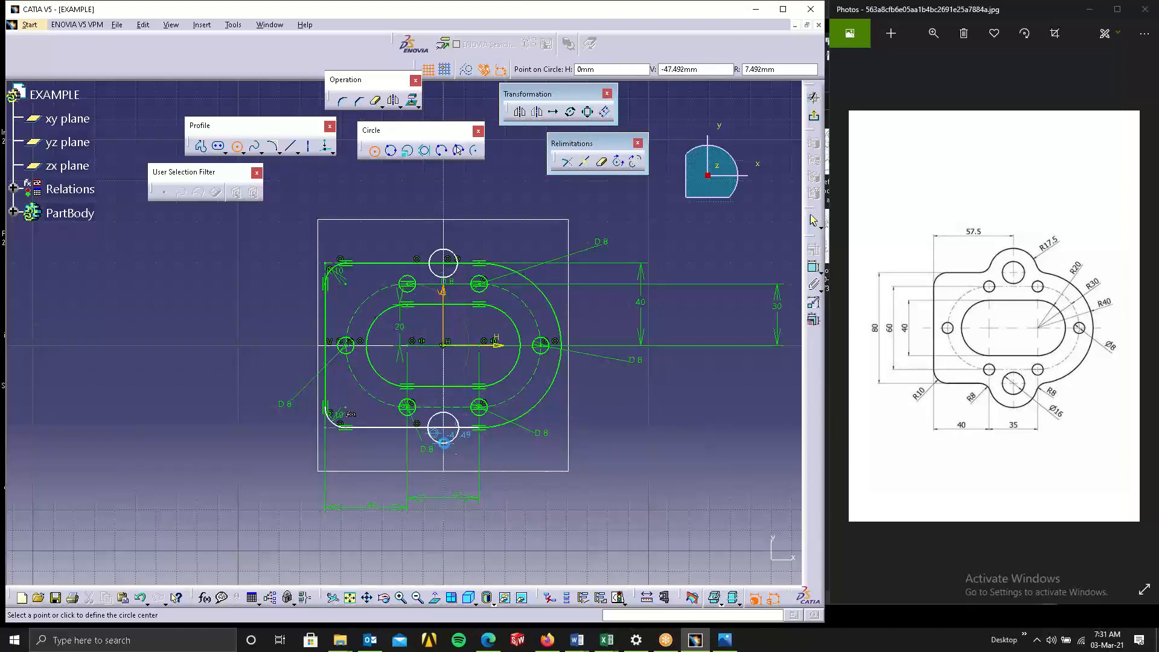
pyautogui.click(444, 443)
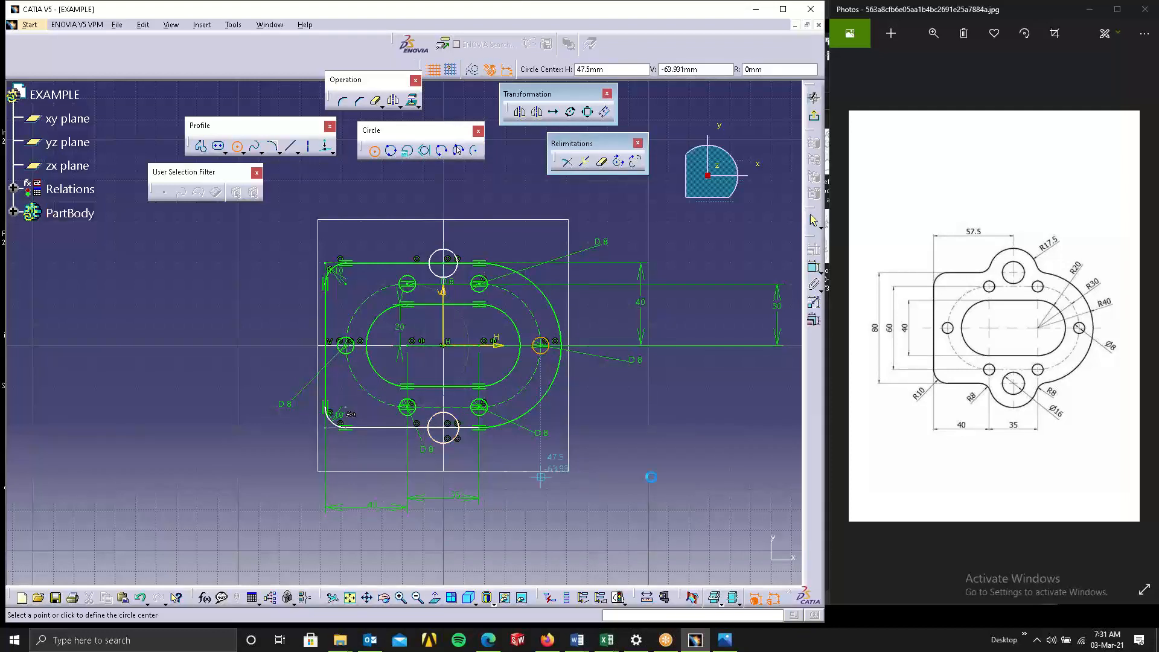
pyautogui.click(374, 151)
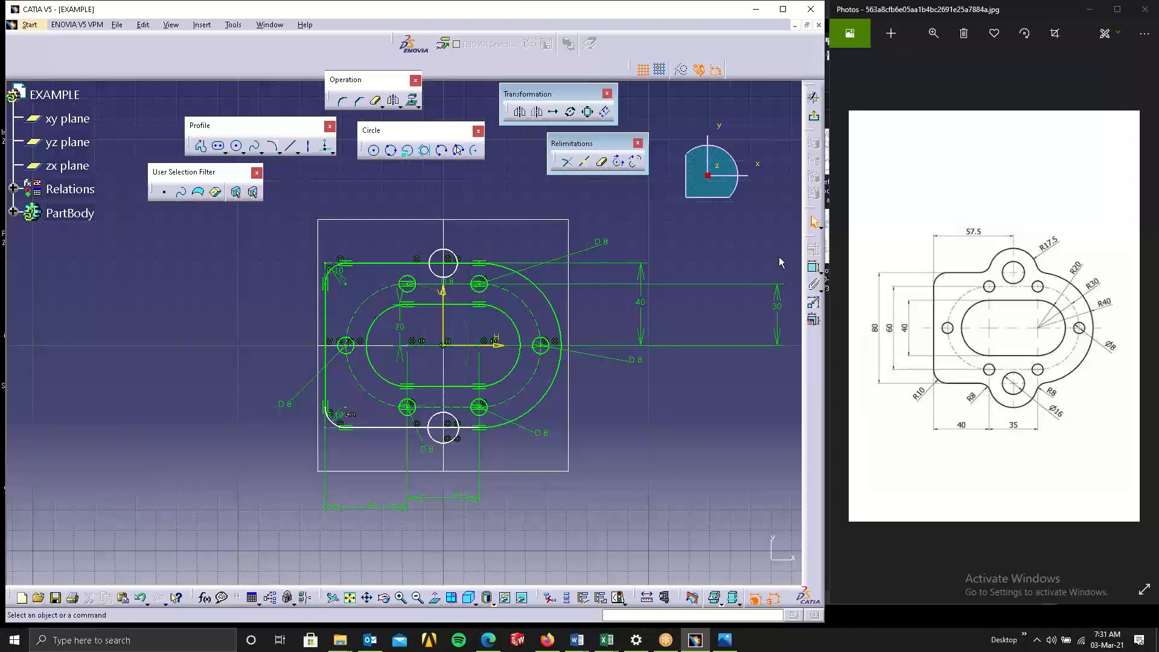
# Dimension the distance from the plate's left edge to the top circle.
pyautogui.click(813, 268)
pyautogui.click(326, 308)
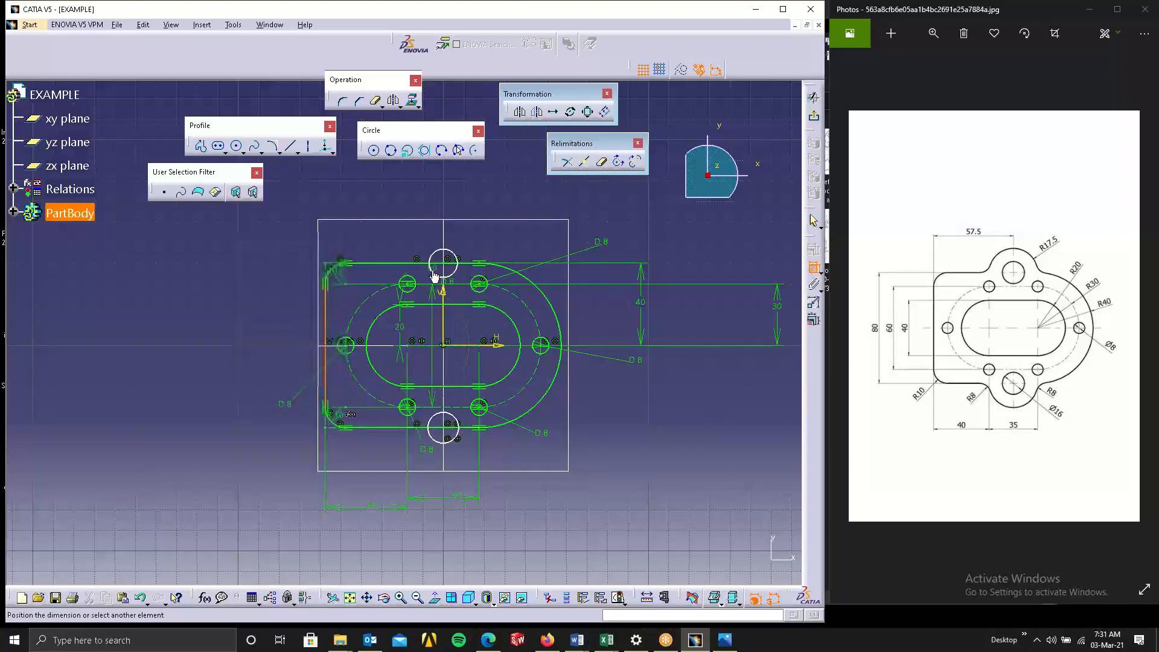
pyautogui.click(449, 268)
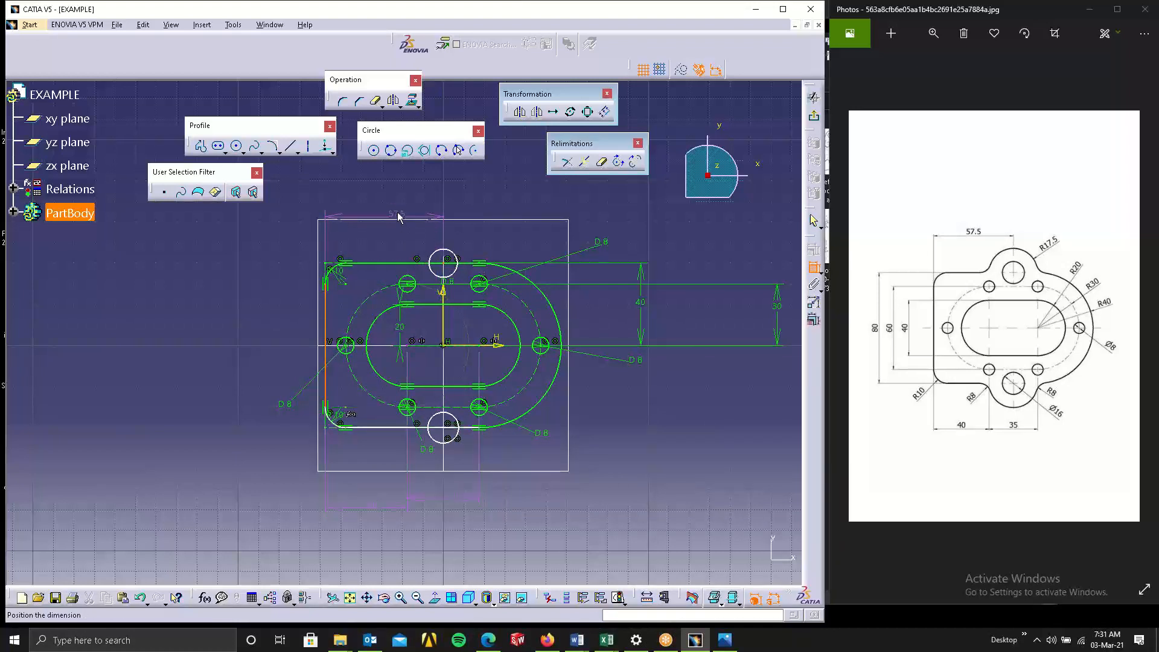
pyautogui.click(398, 216)
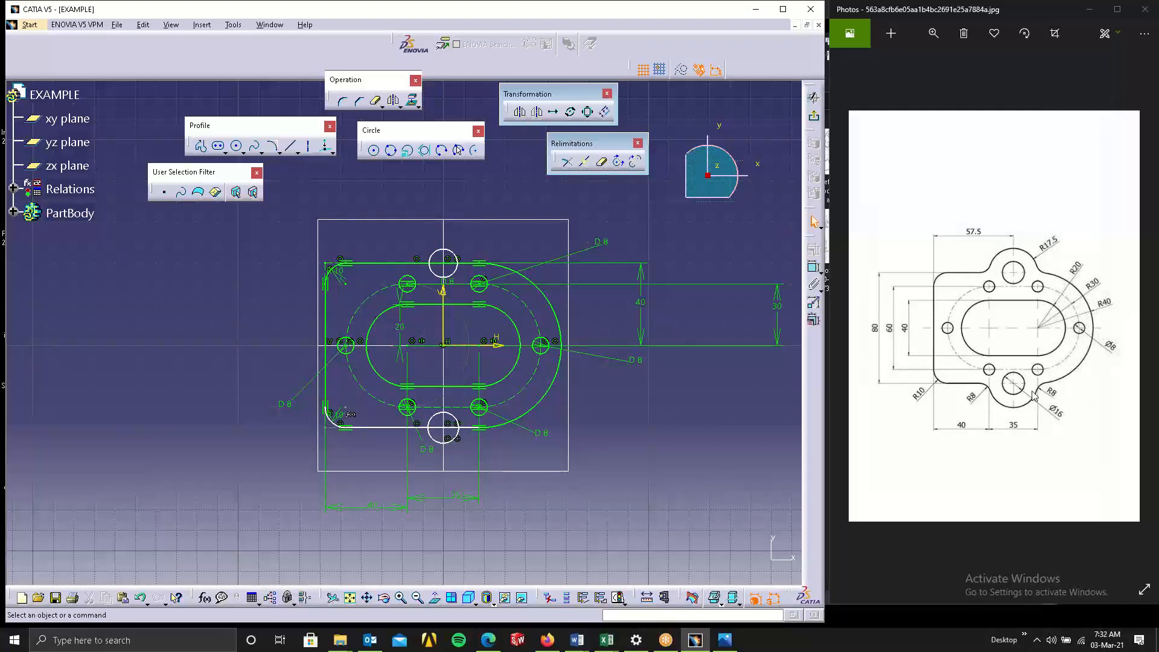
# Dimension the top circle's diameter as 16 mm.
pyautogui.click(814, 267)
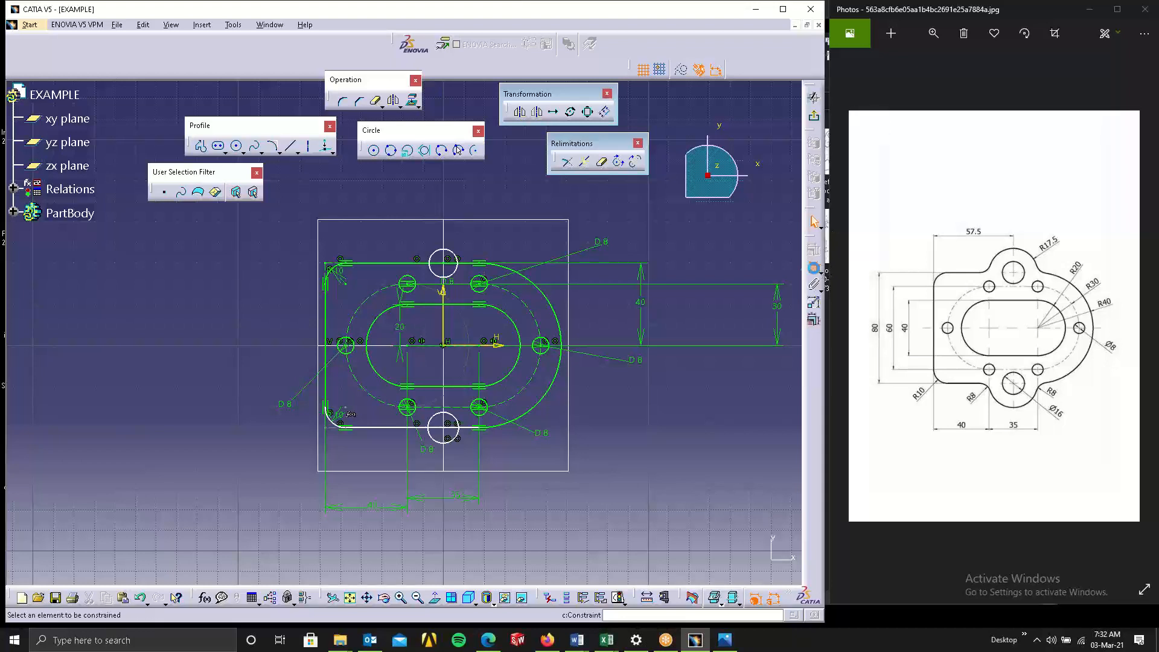
pyautogui.click(456, 260)
pyautogui.click(489, 241)
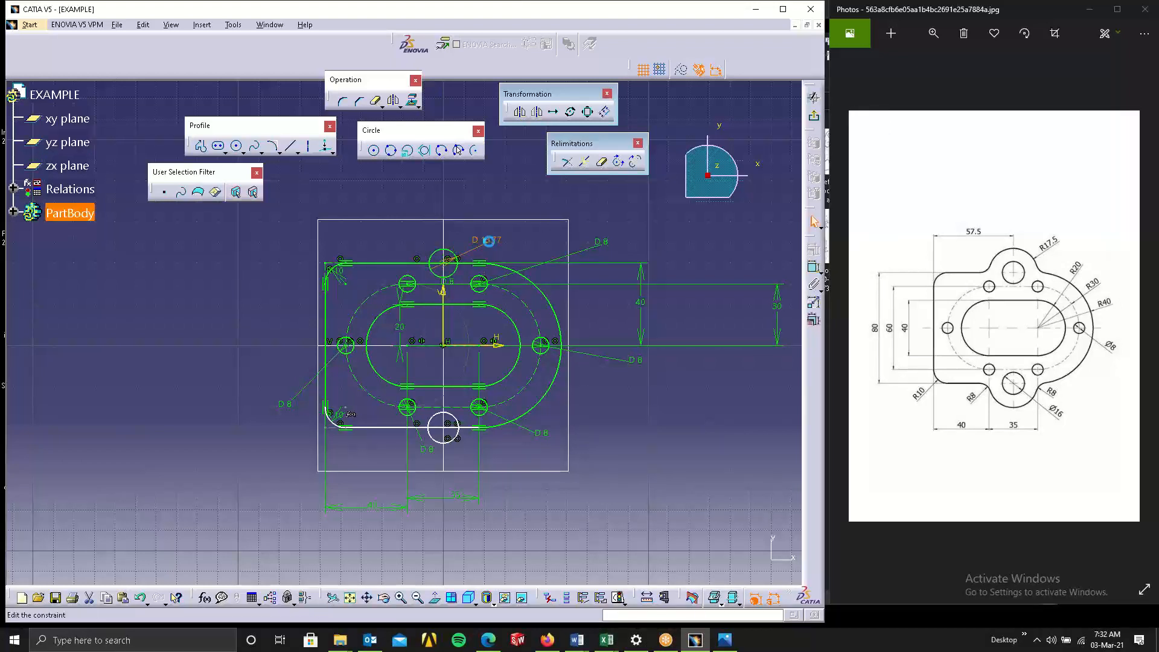
pyautogui.doubleClick(489, 240)
pyautogui.press('Return')
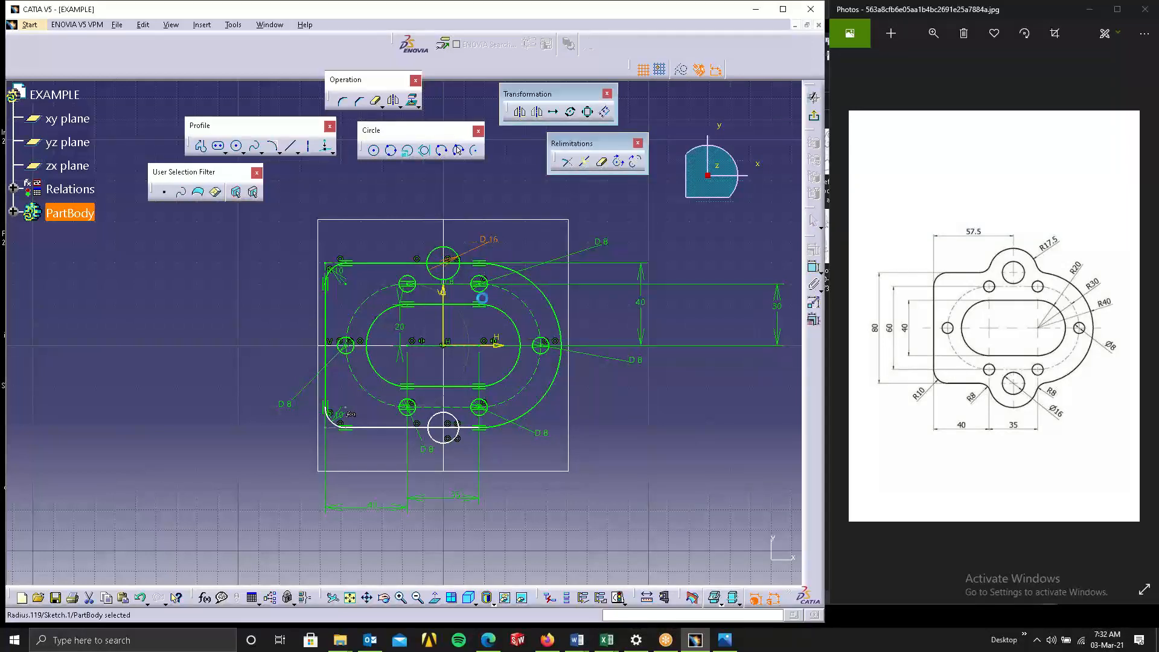
# Dimension the bottom circle's diameter and set it to 16 mm.
pyautogui.click(451, 443)
pyautogui.click(814, 266)
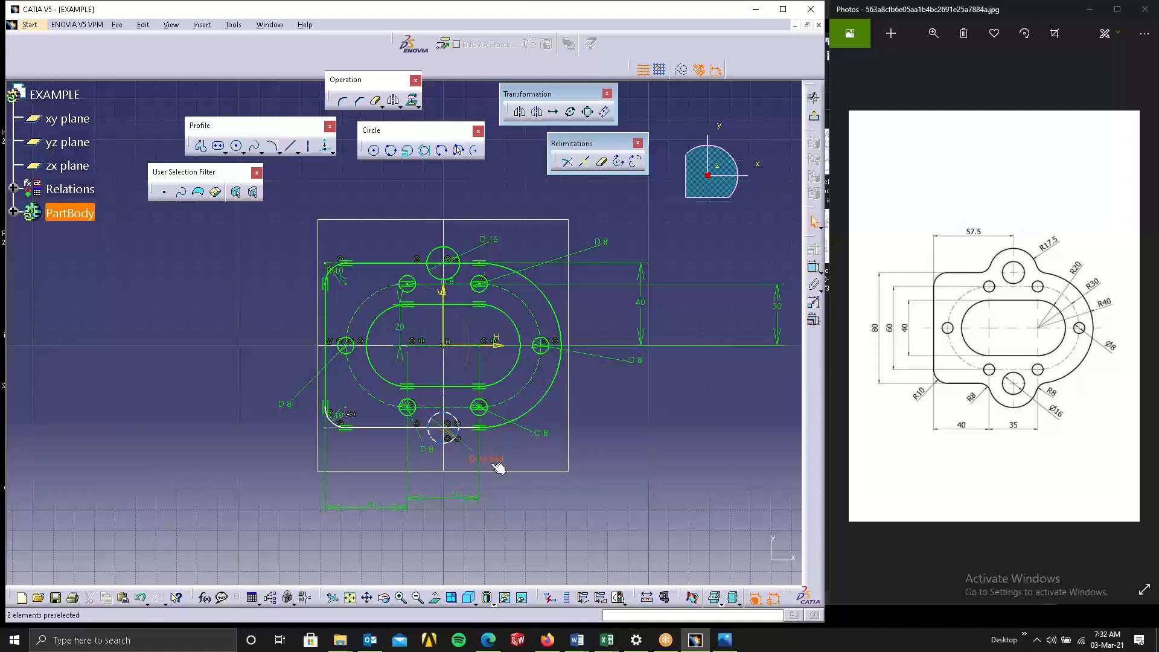
pyautogui.doubleClick(494, 466)
pyautogui.write('16mm')
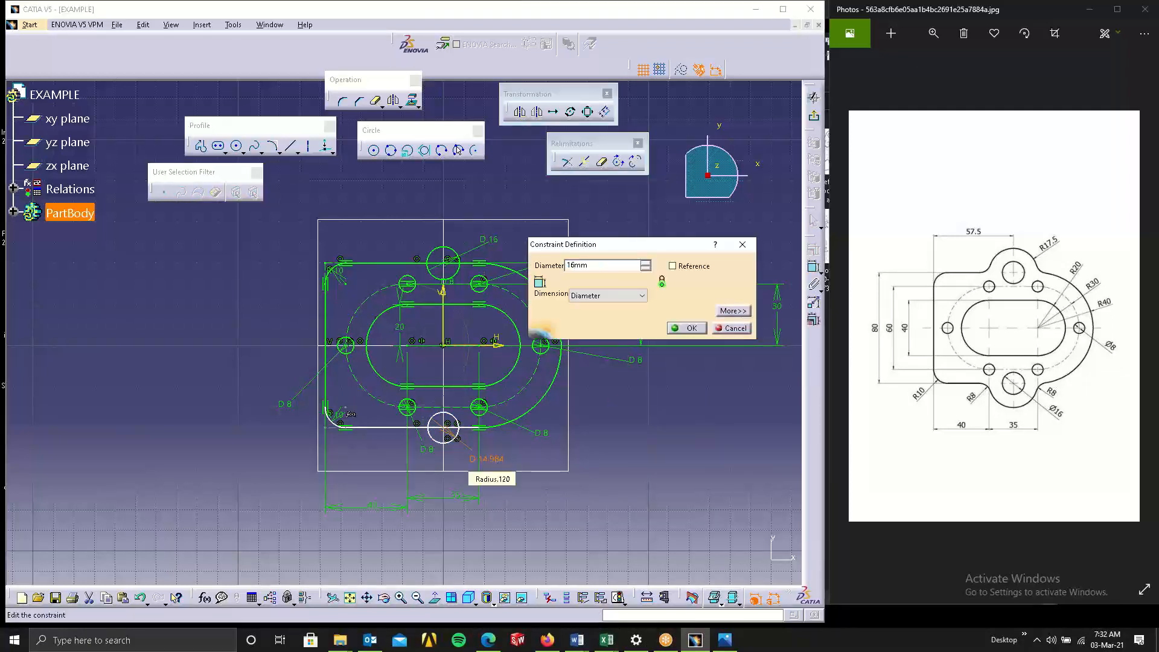
pyautogui.press('Return')
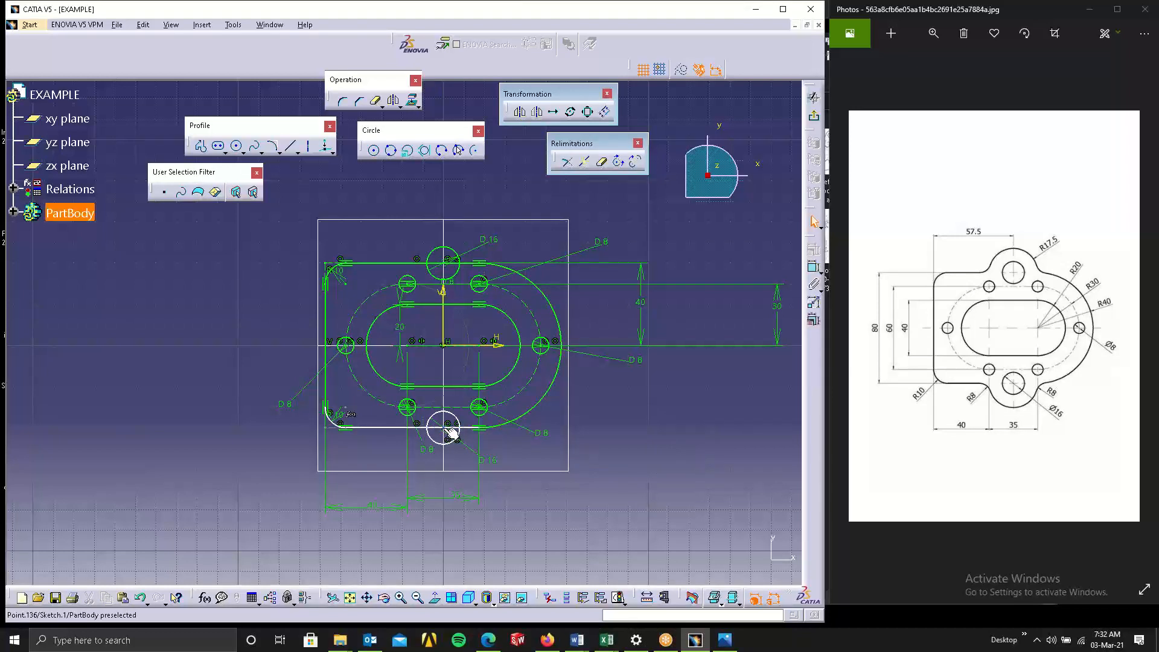
# Constrain the selected element to be coincident with the vertical axis using the constraint dialog.
pyautogui.click(447, 316)
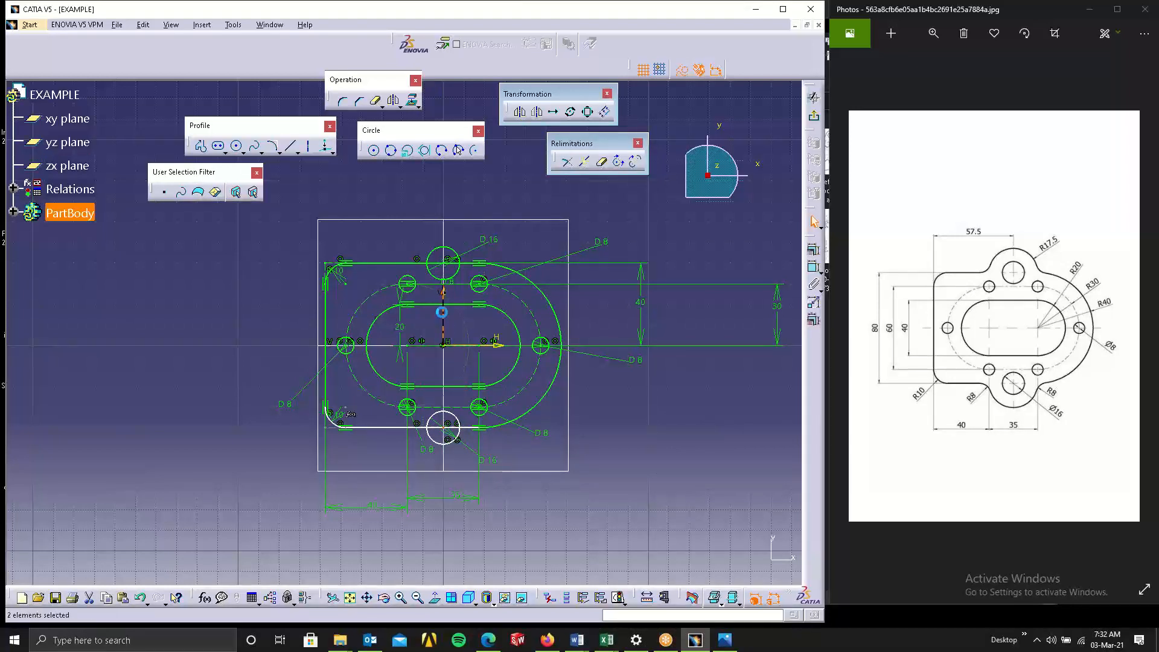
pyautogui.click(811, 252)
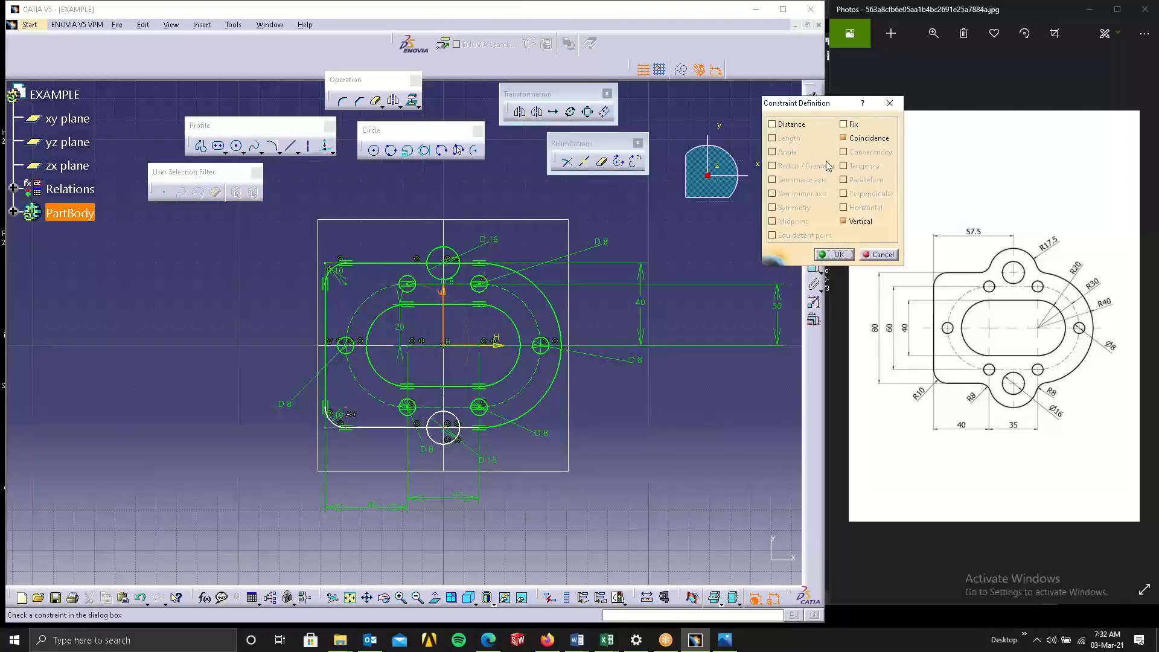
pyautogui.click(834, 254)
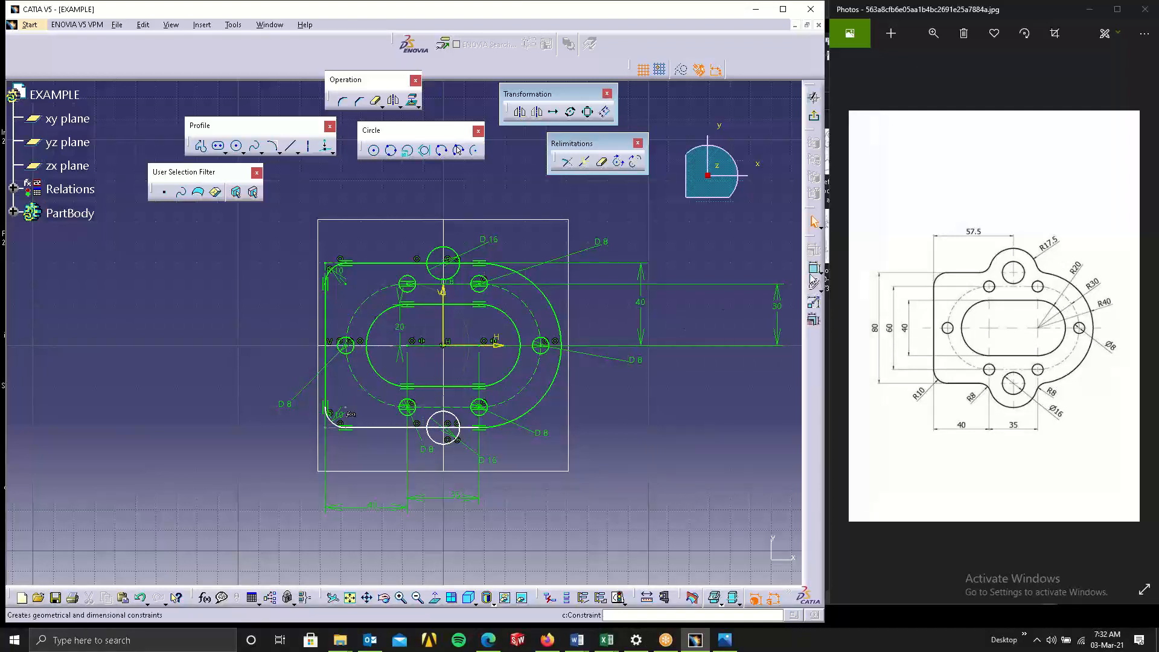
pyautogui.click(381, 427)
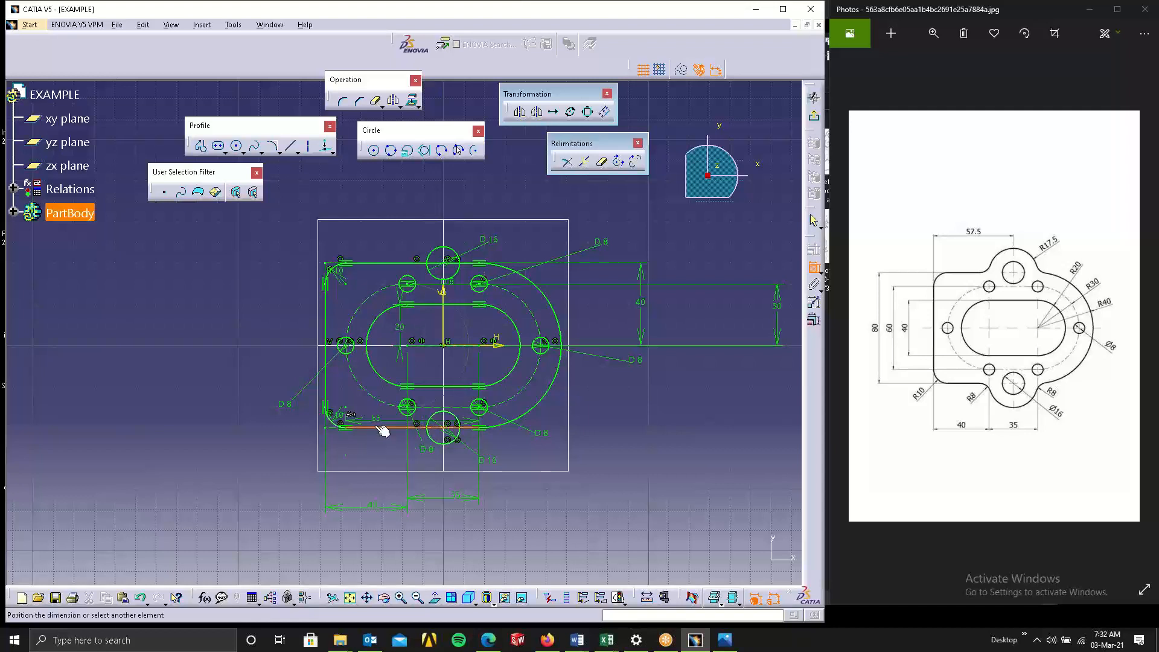
pyautogui.click(383, 264)
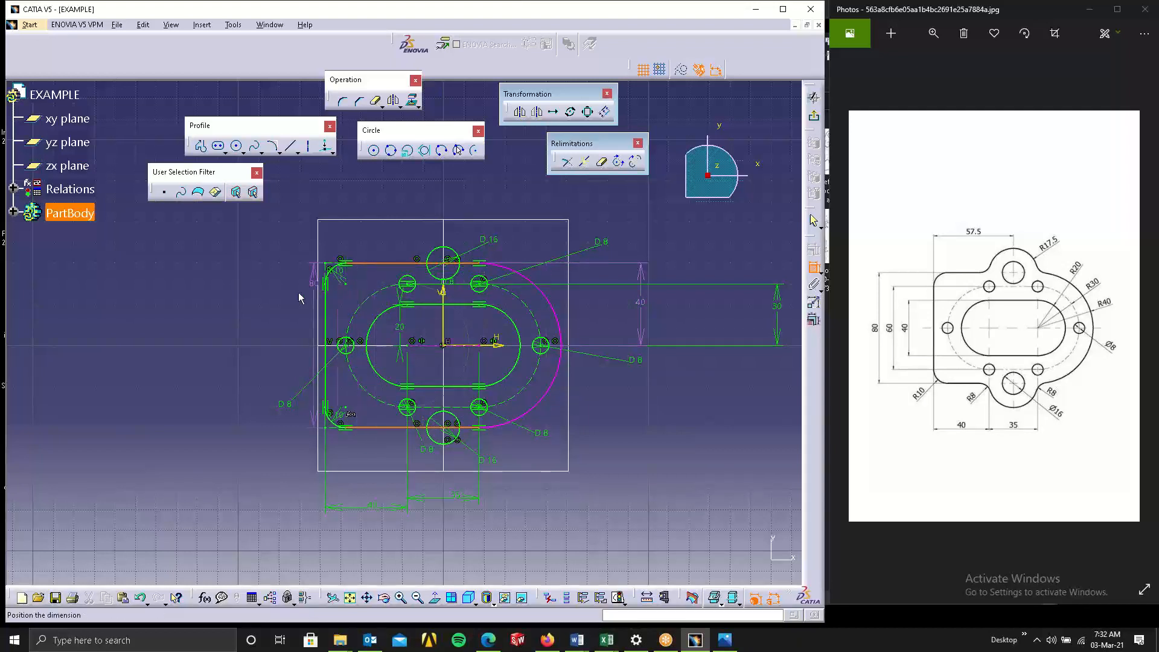
pyautogui.press('Escape')
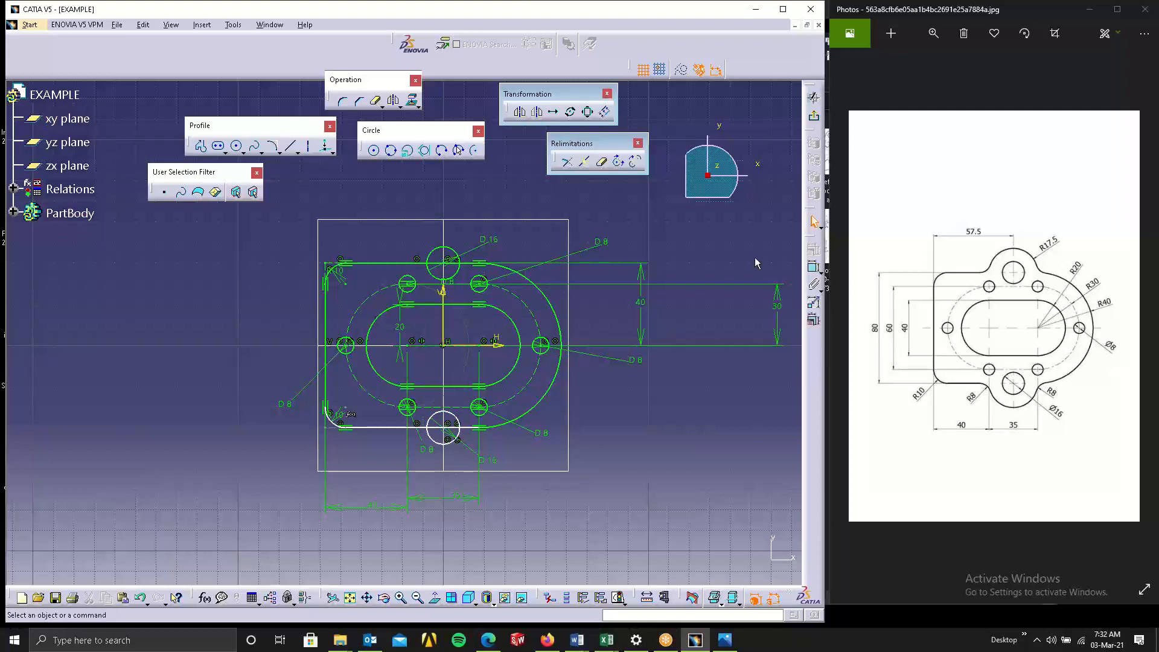
# Drag the plate's bottom edge line and undo the move.
pyautogui.moveTo(406, 428)
pyautogui.mouseDown()
pyautogui.moveTo(445, 480)
pyautogui.moveTo(428, 458)
pyautogui.mouseUp()
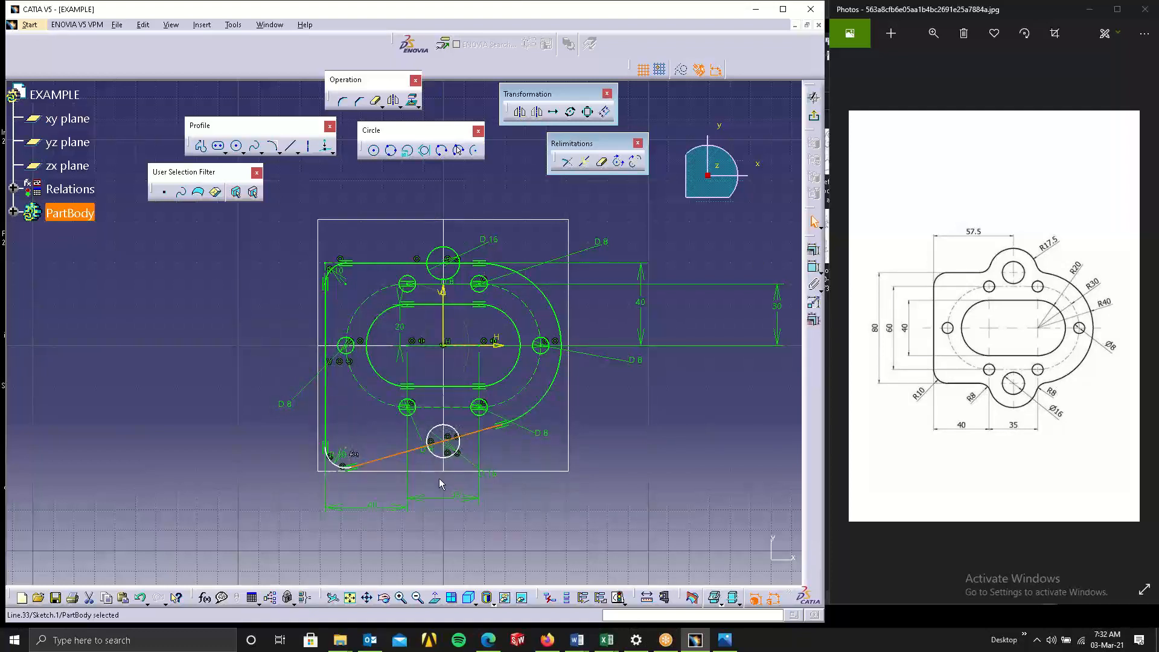
pyautogui.hotkey('ctrl', 'z')
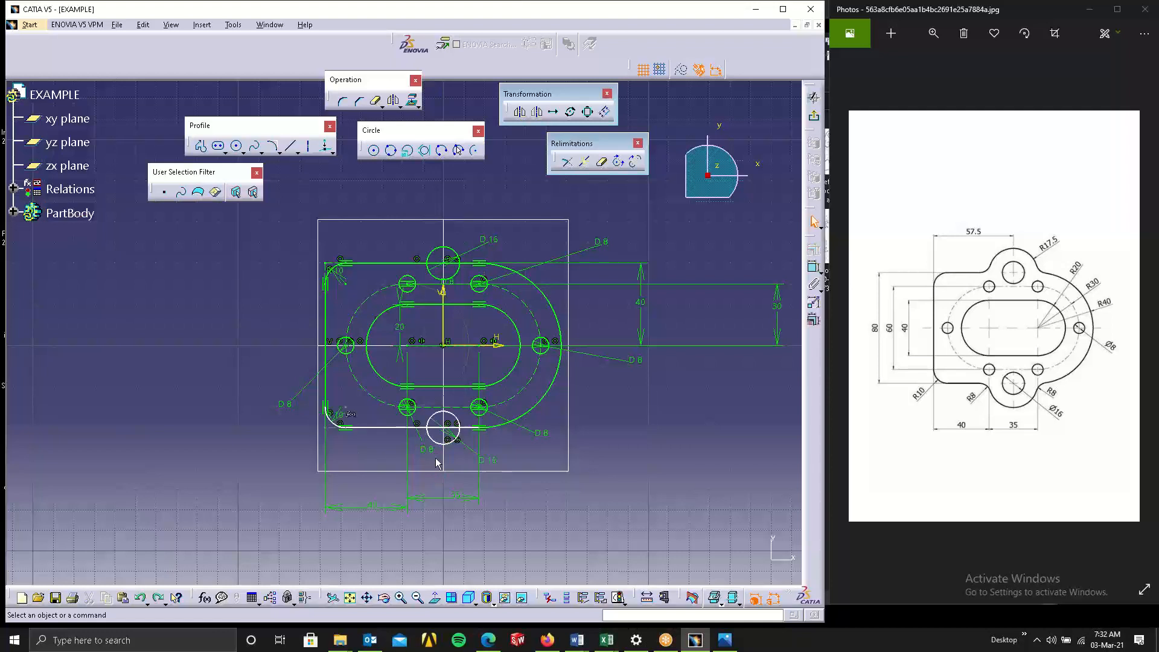
# Constrain the plate's bottom edge line to be horizontal.
pyautogui.click(389, 427)
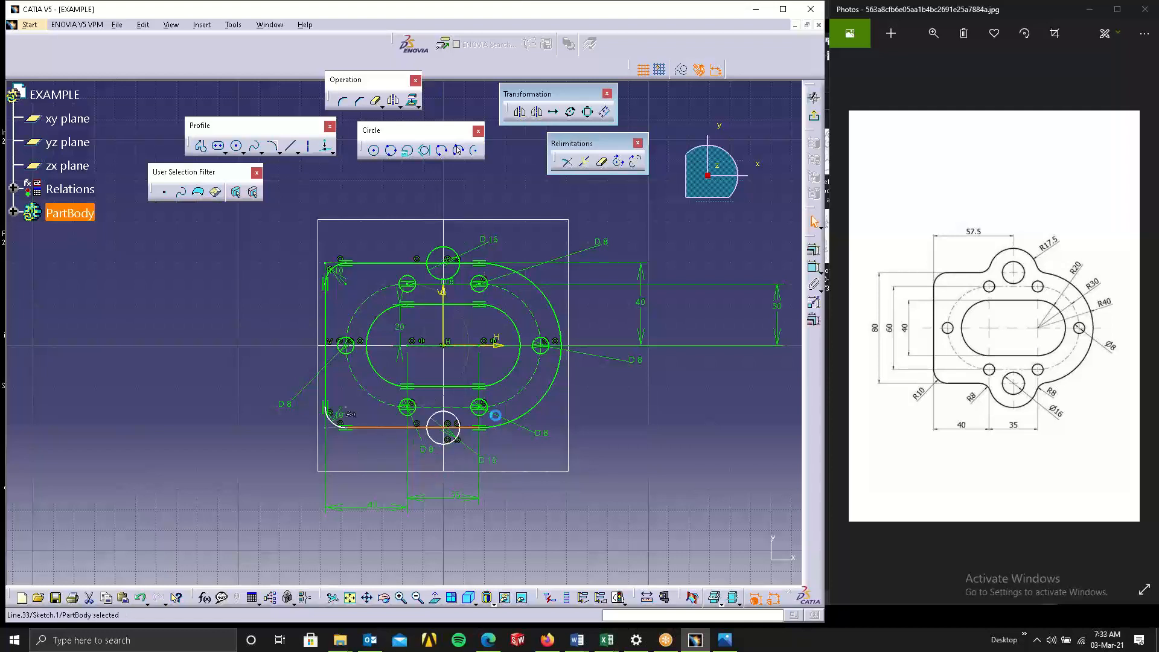
pyautogui.click(814, 266)
pyautogui.click(868, 211)
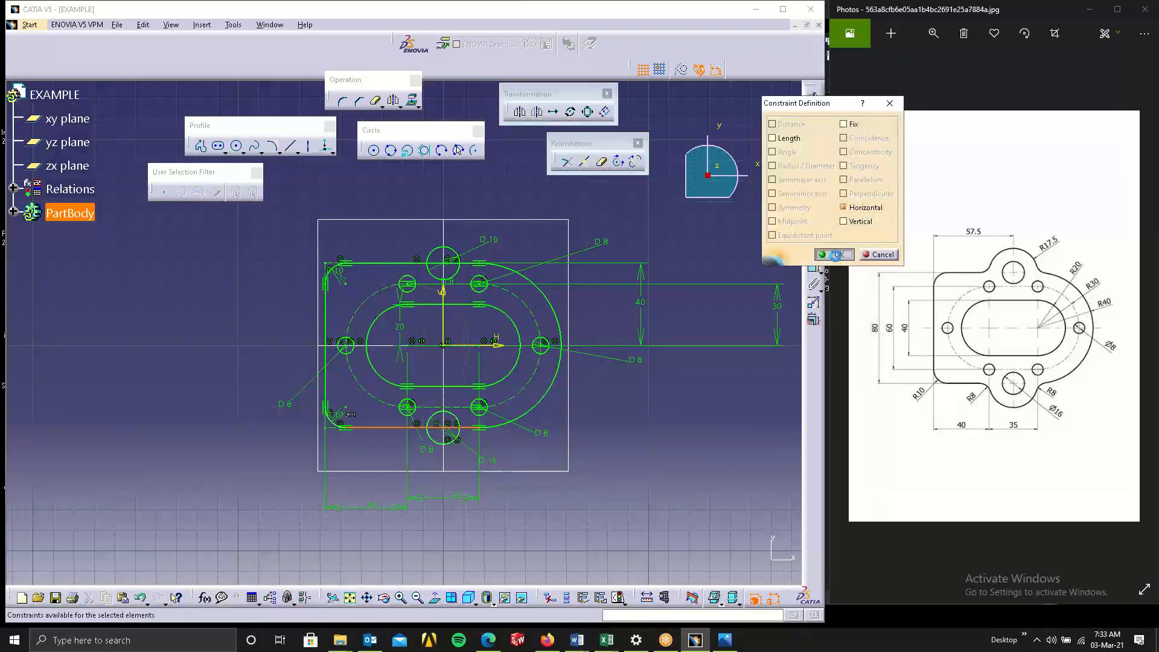
pyautogui.click(834, 255)
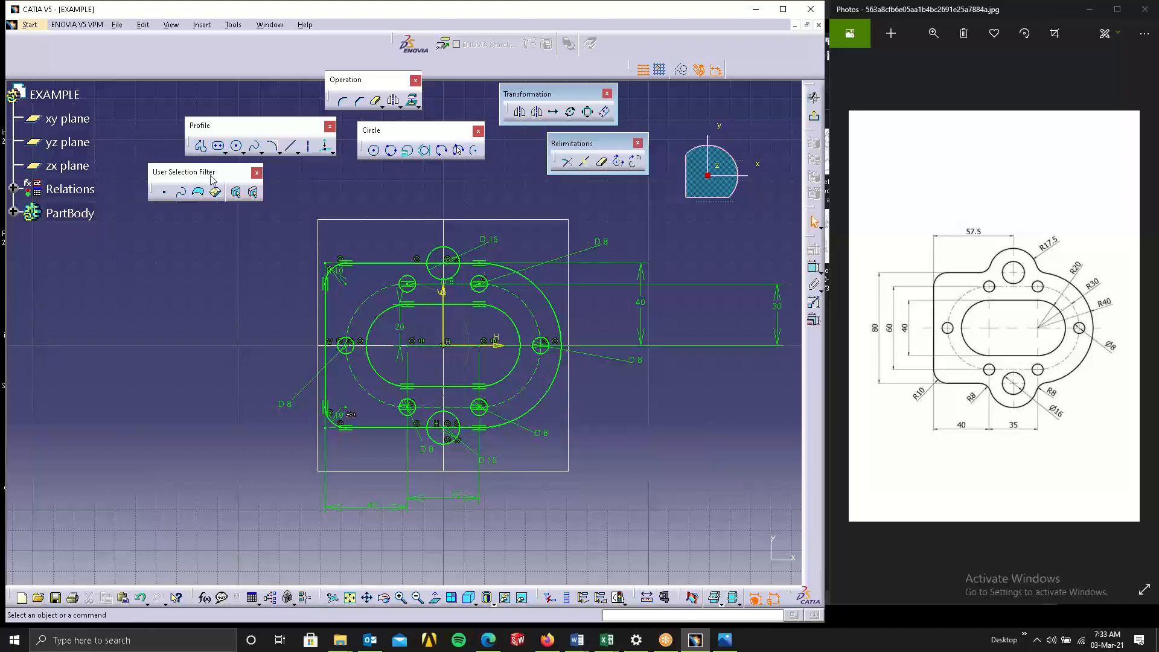
pyautogui.click(373, 150)
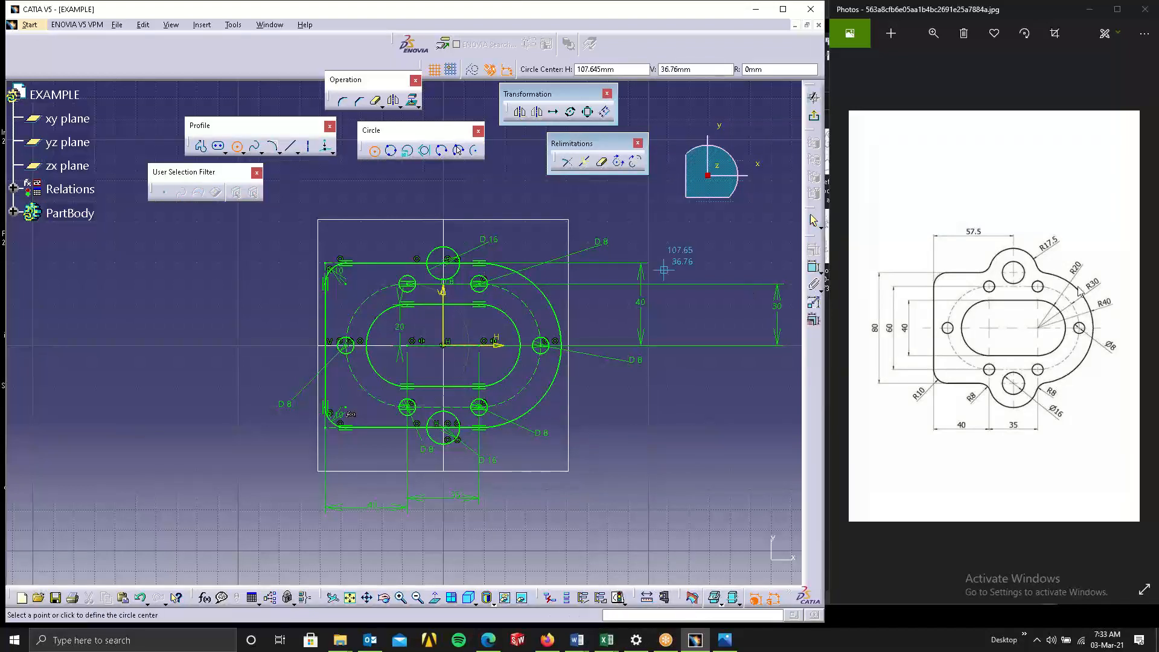
pyautogui.click(447, 271)
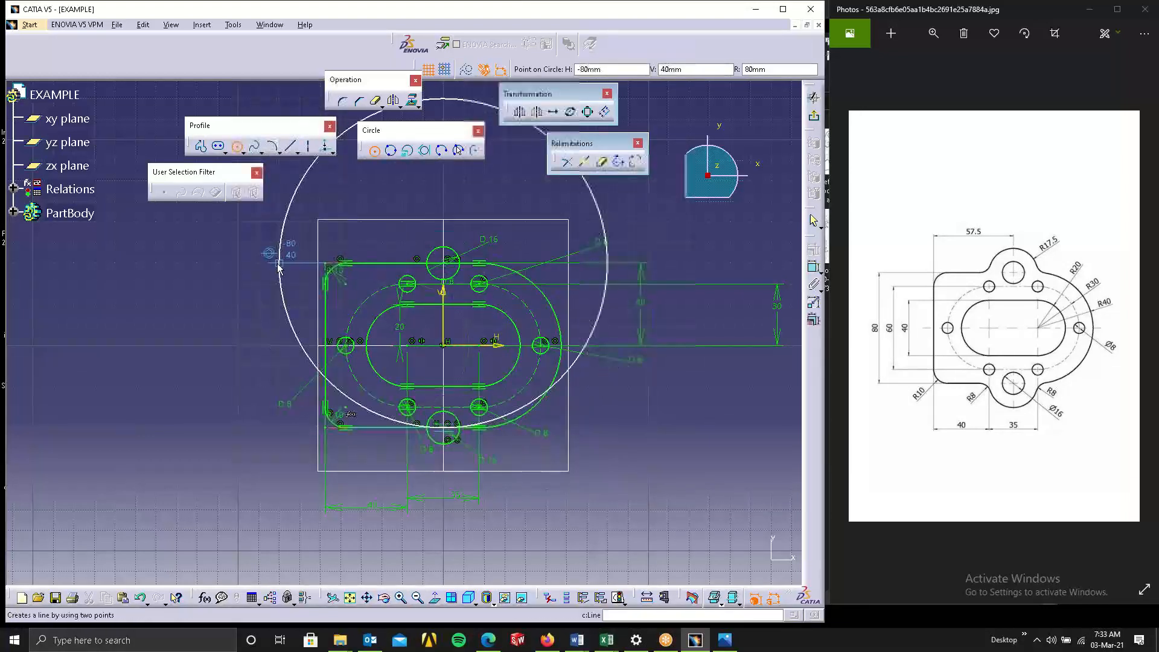
pyautogui.press('Escape')
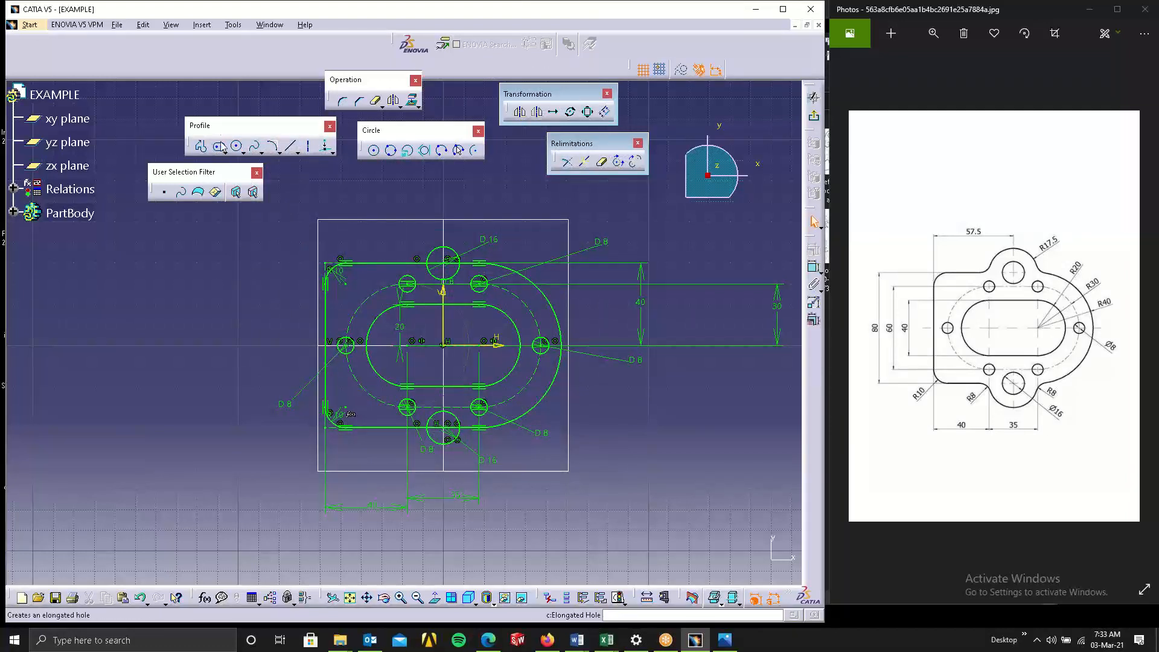
# Draw two free circles to the left of the plate, one above the other.
pyautogui.click(171, 289)
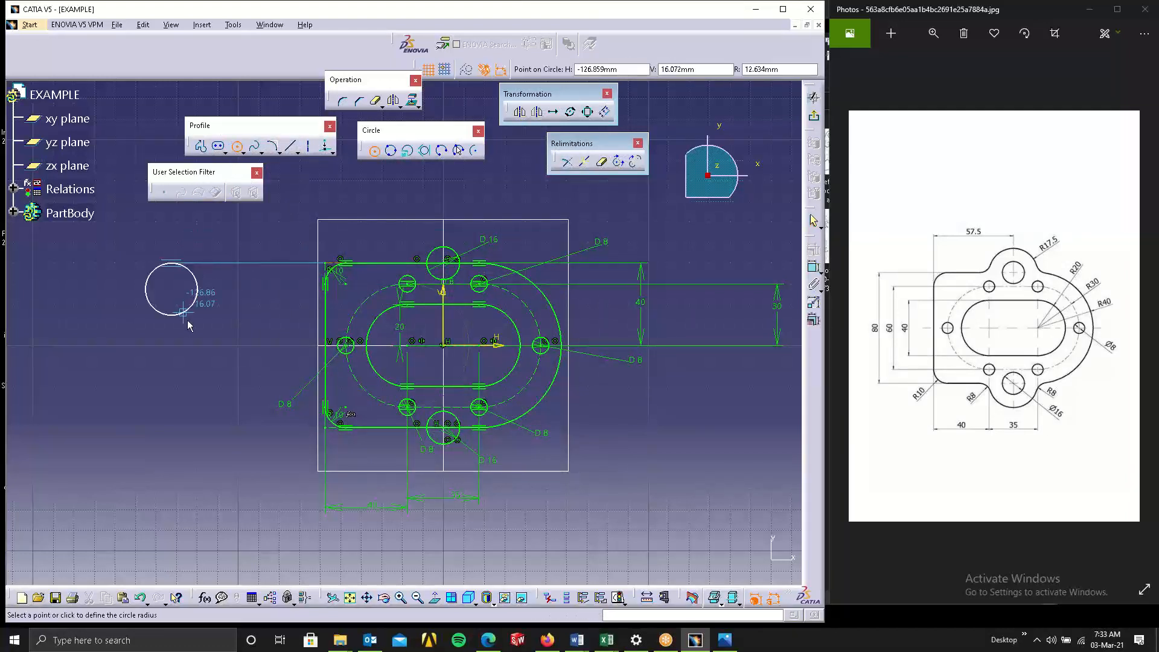
pyautogui.click(197, 263)
pyautogui.click(238, 146)
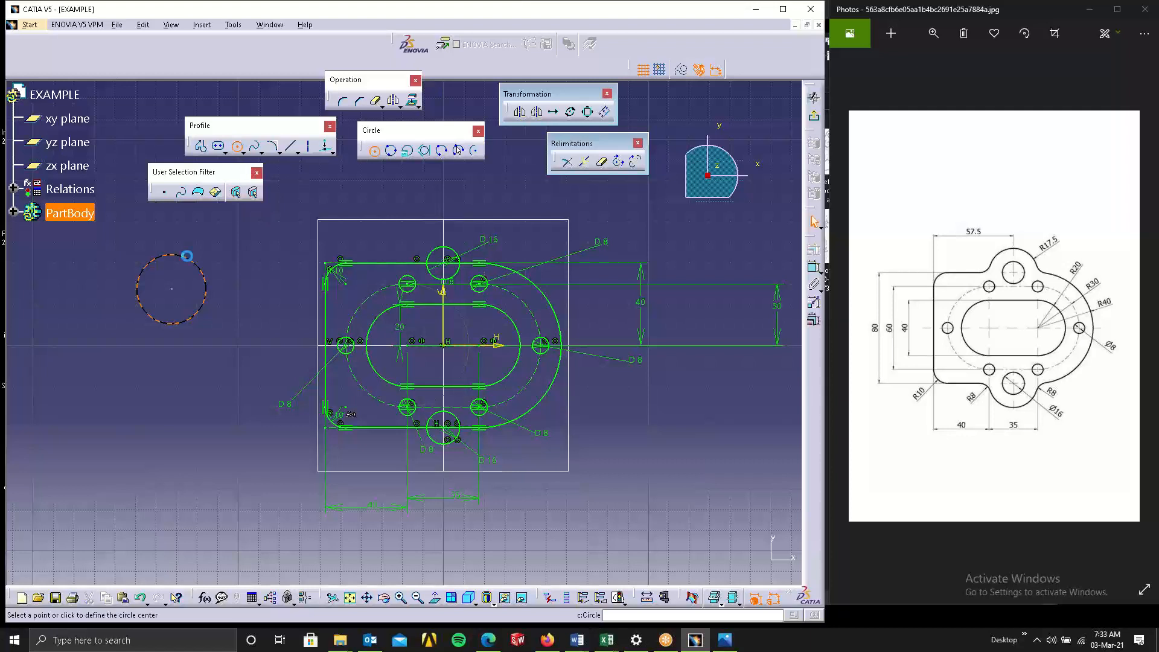
pyautogui.click(171, 416)
pyautogui.click(187, 446)
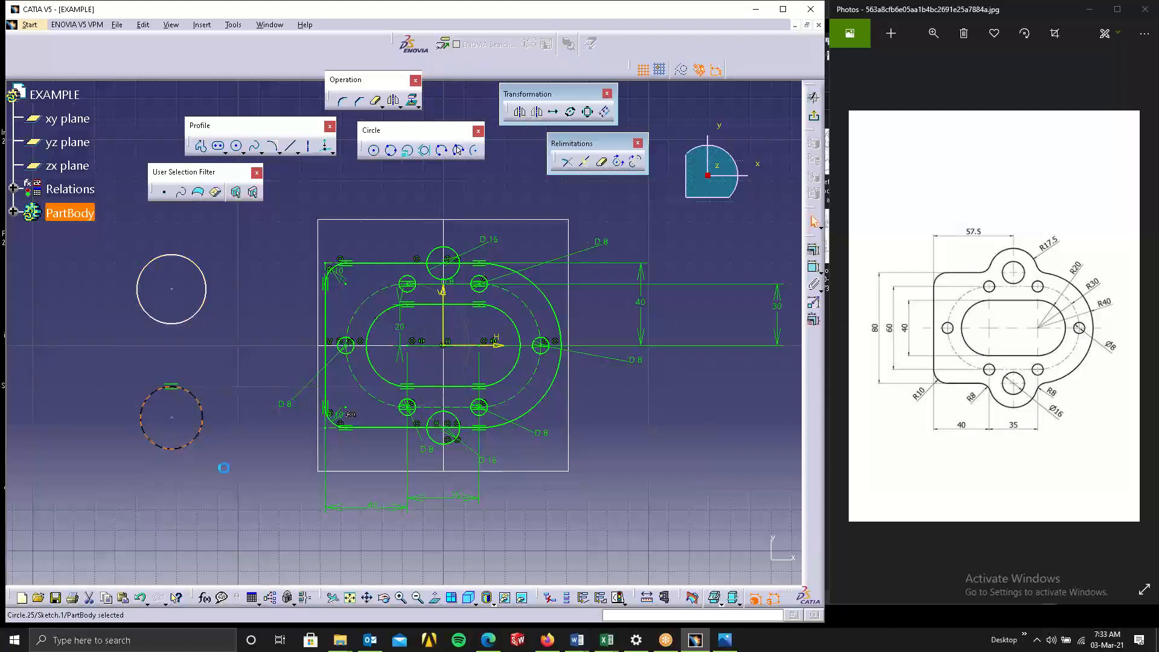
# Delete the automatic constraint attached to the lower new circle.
pyautogui.click(224, 468)
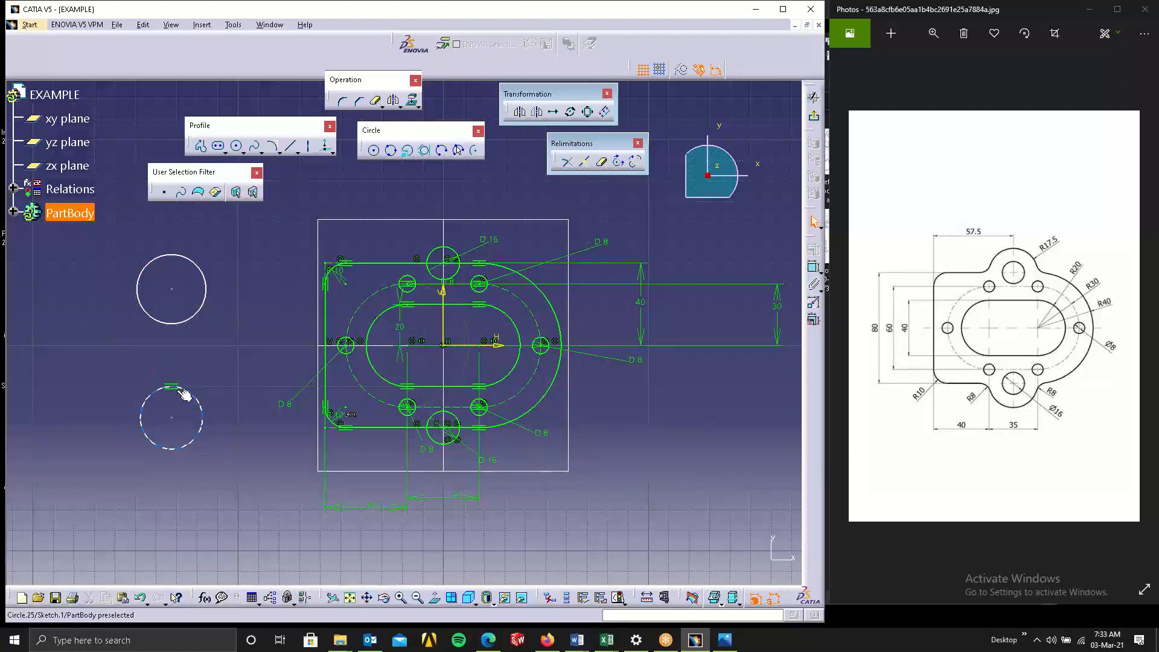
pyautogui.click(172, 388)
pyautogui.press('Delete')
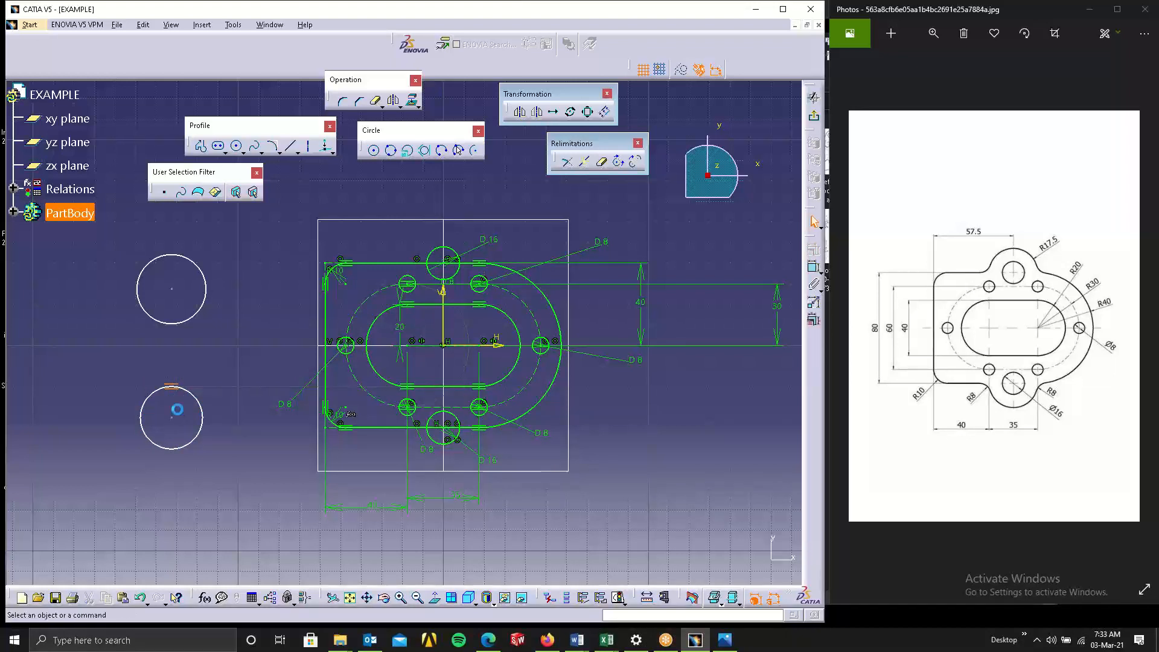
# Dimension the upper new circle, switch the dimension to radius and set it to 17.5 mm.
pyautogui.click(815, 270)
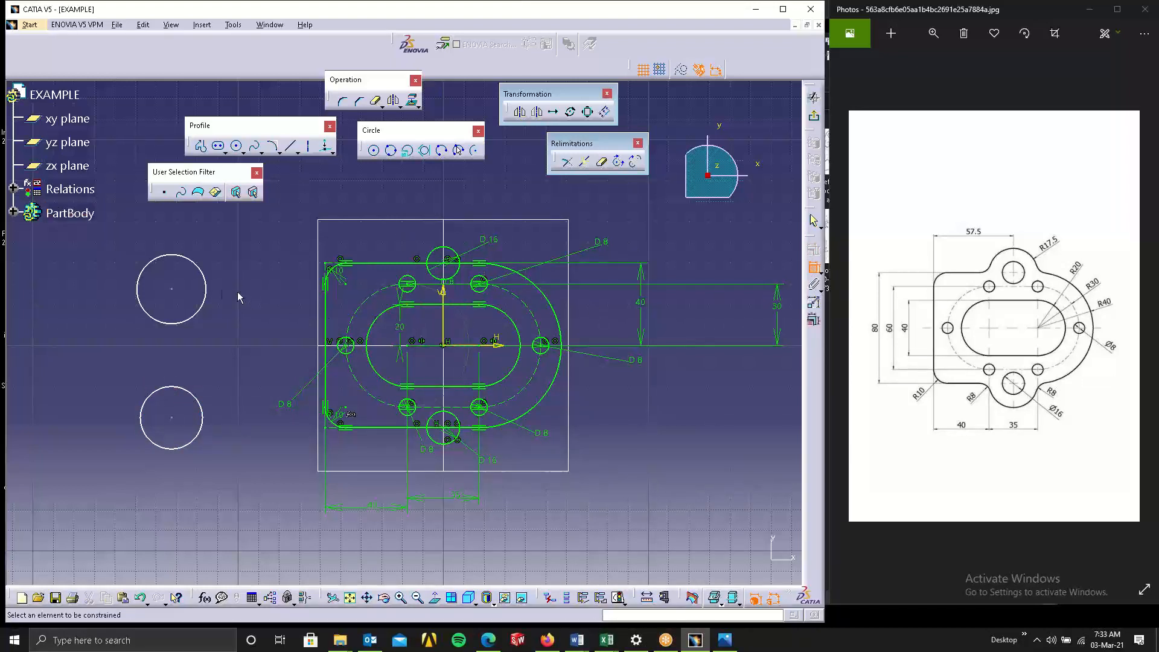
pyautogui.click(207, 282)
pyautogui.click(233, 251)
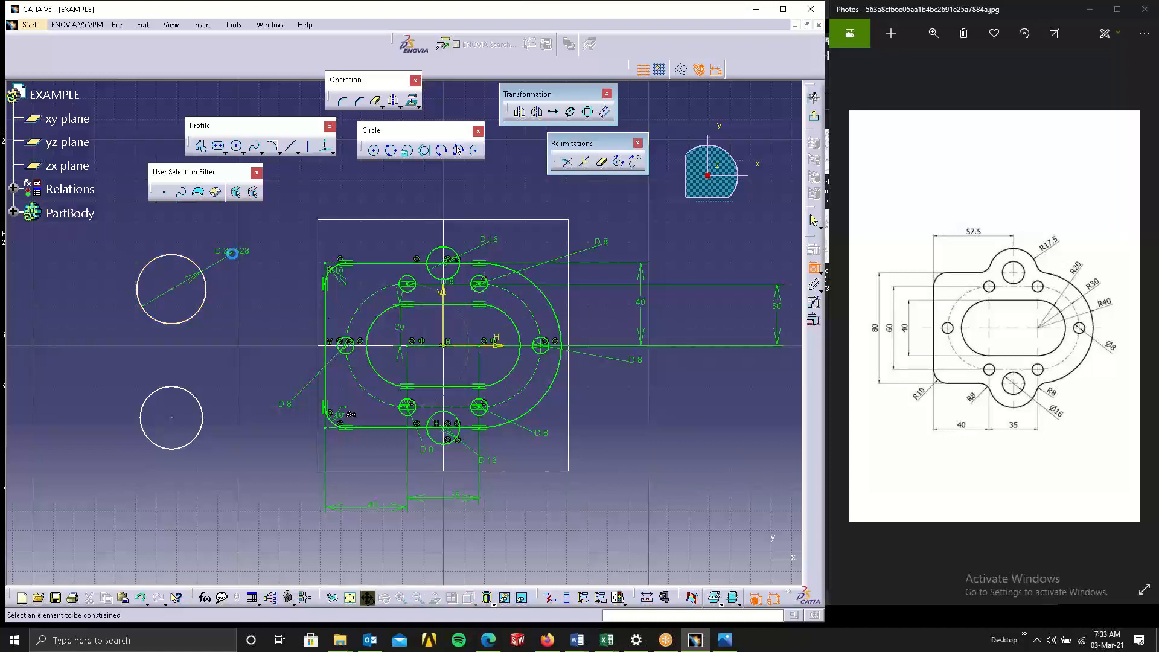
pyautogui.doubleClick(245, 251)
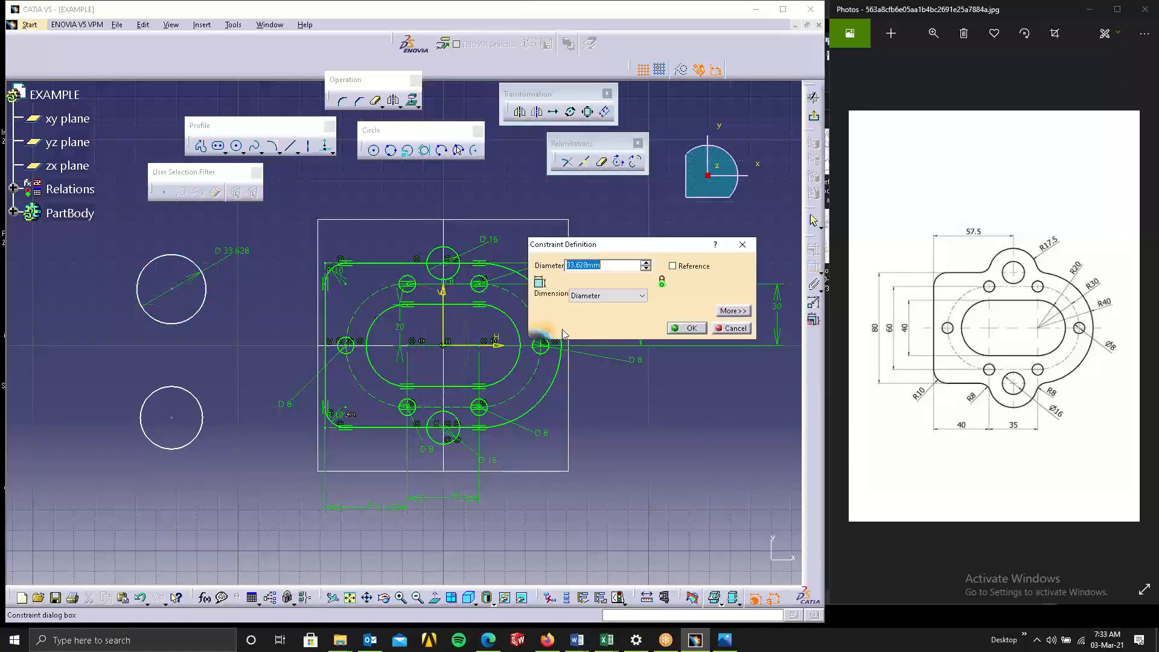
pyautogui.click(592, 296)
pyautogui.click(598, 307)
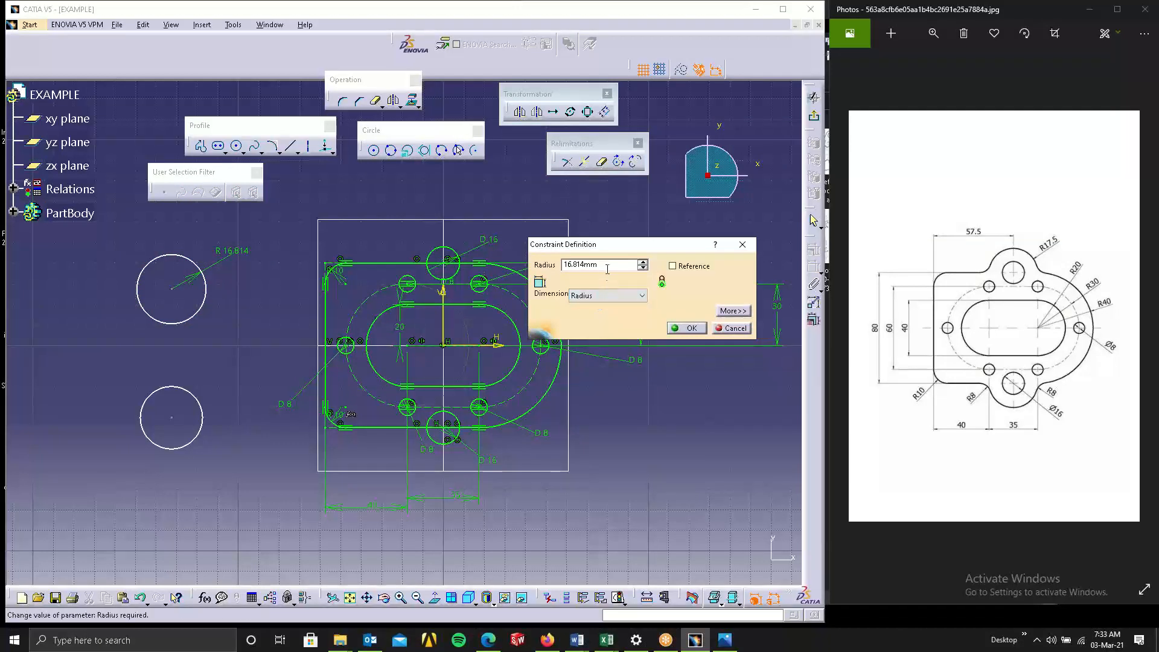
pyautogui.write('17.5')
pyautogui.press('Return')
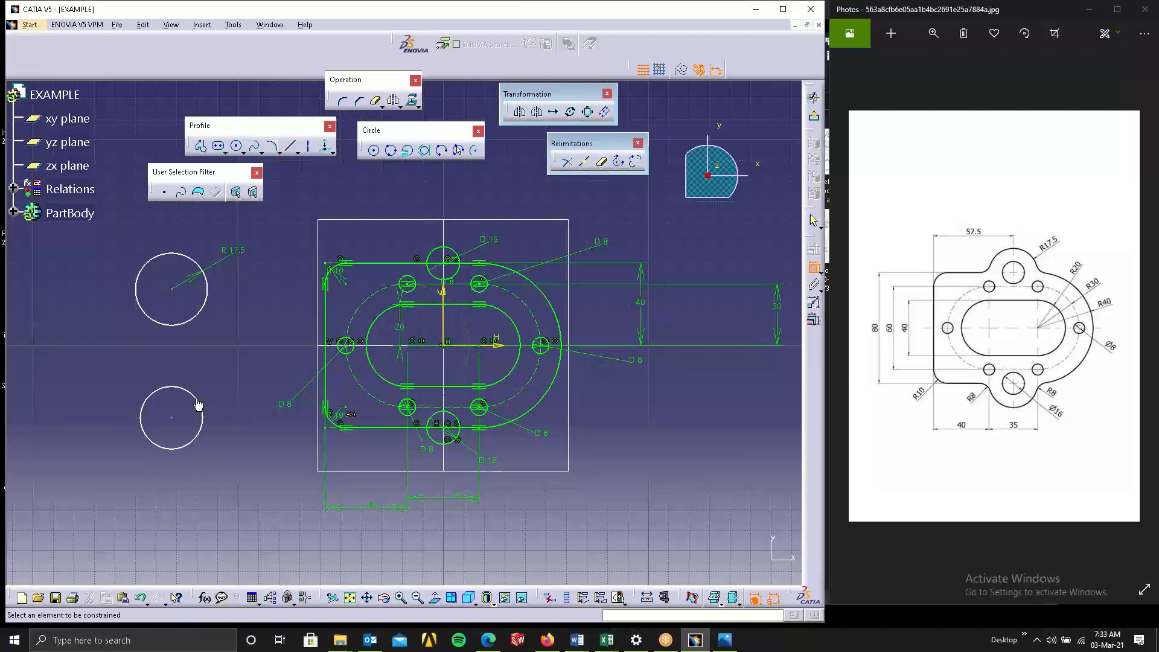
# Dimension the lower new circle's radius and set it to 17.5 mm.
pyautogui.click(200, 405)
pyautogui.doubleClick(216, 388)
pyautogui.write('17.5')
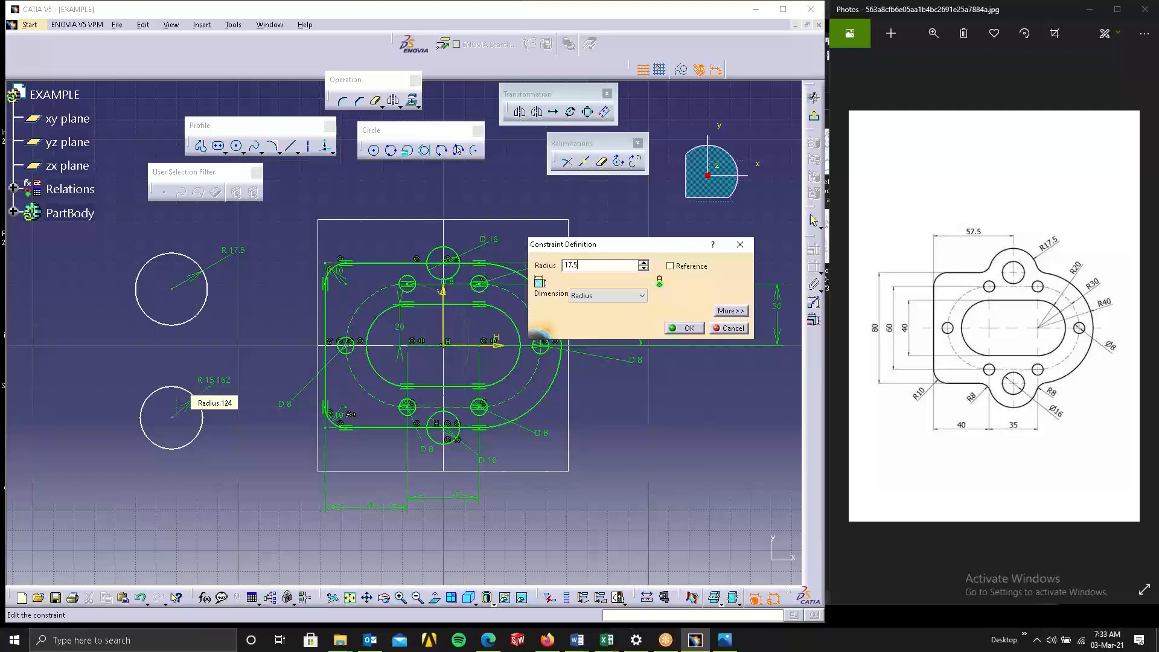
pyautogui.press('Return')
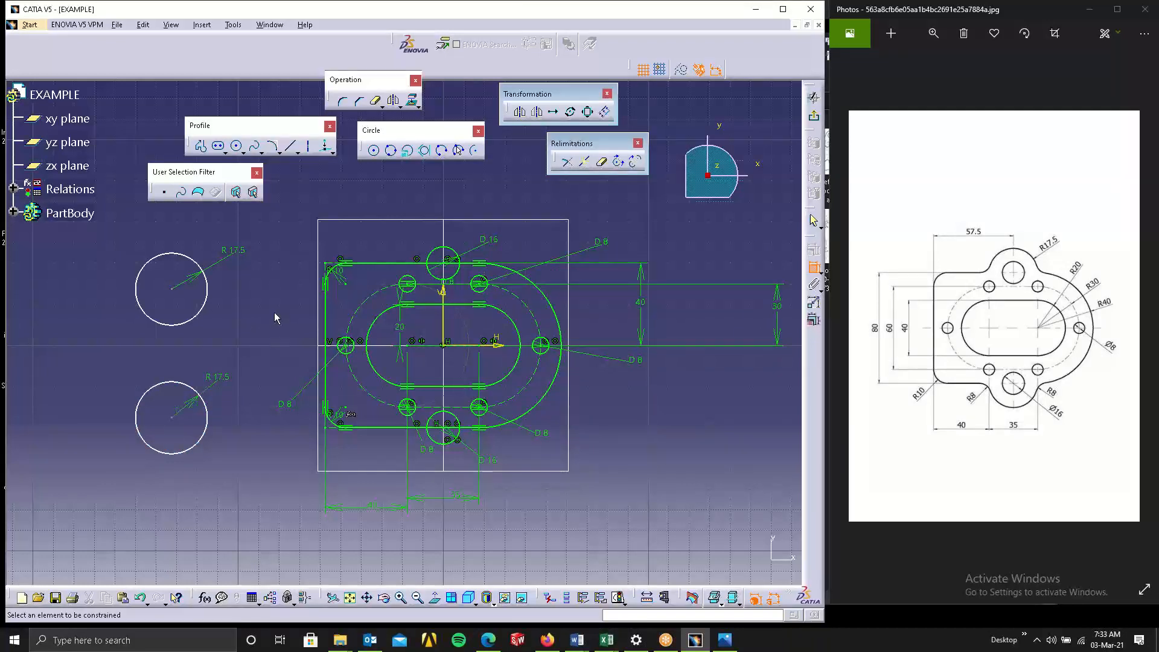
# Make the upper R17.5 circle concentric with the top 16 mm hole.
pyautogui.click(172, 289)
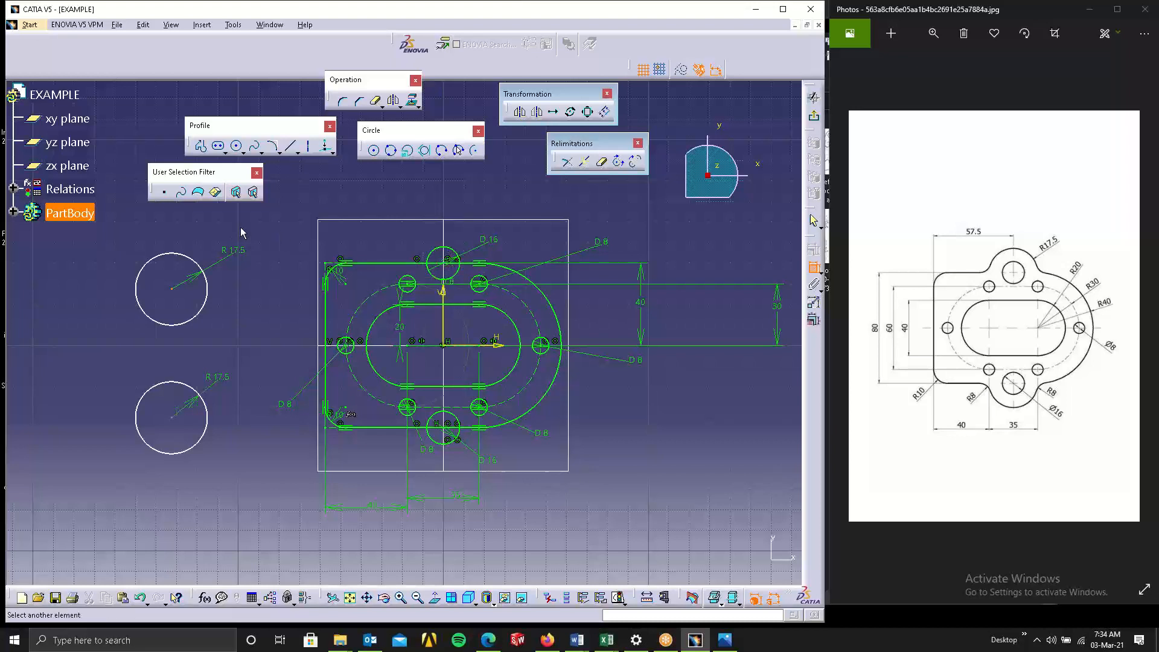
pyautogui.click(197, 263)
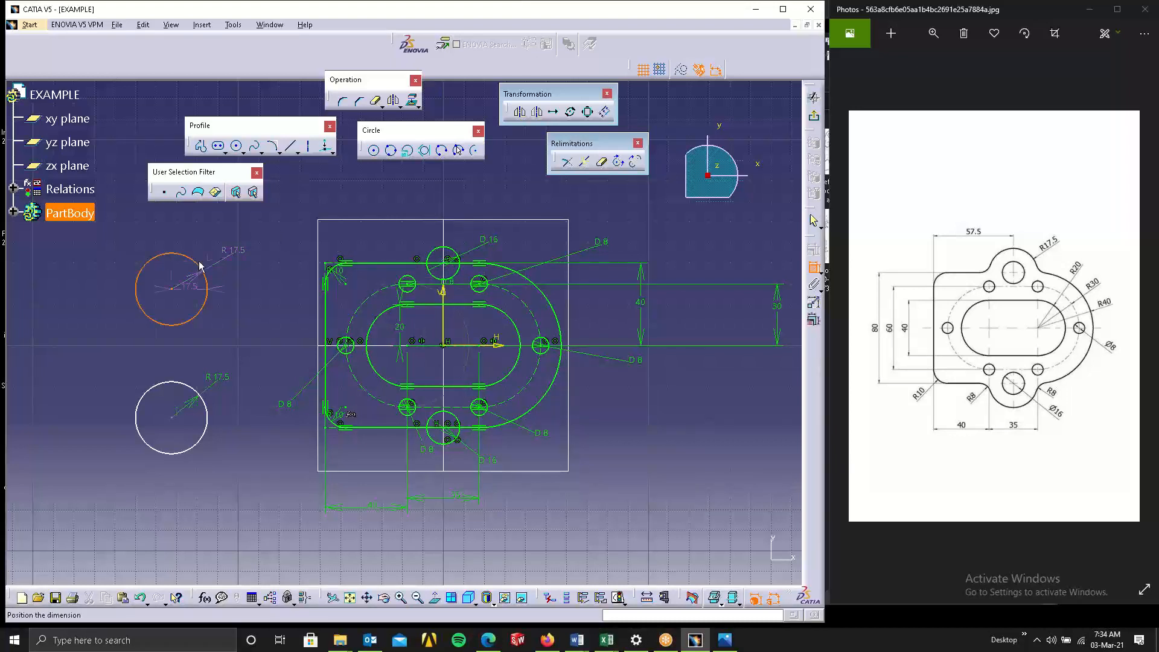
pyautogui.click(345, 273)
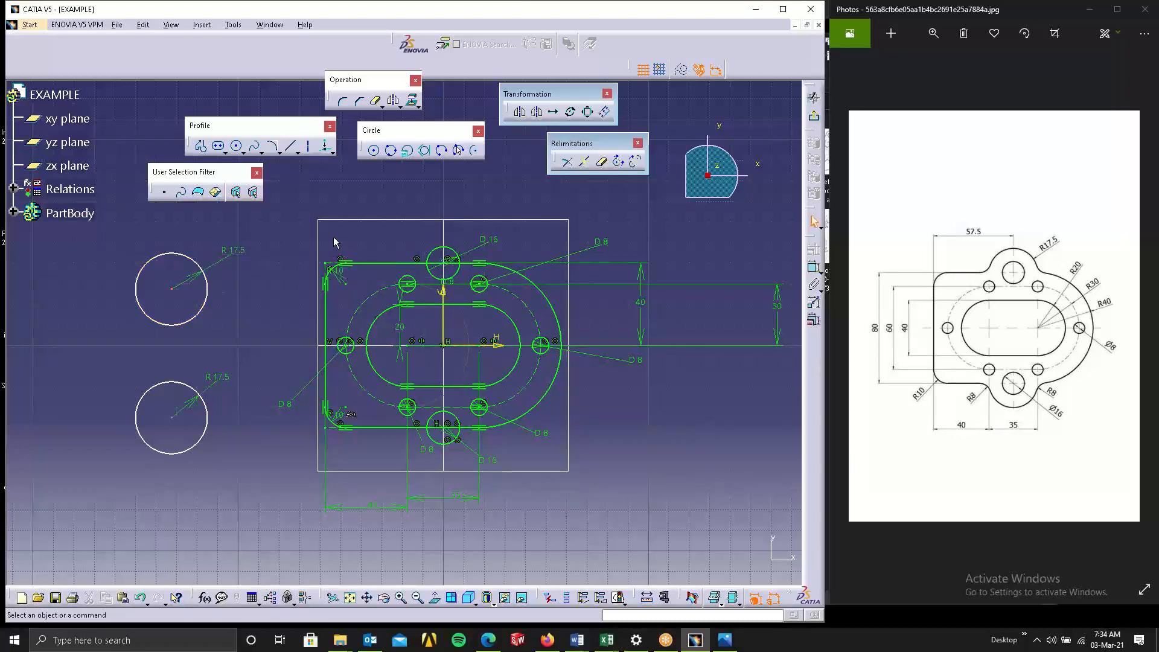
pyautogui.click(179, 257)
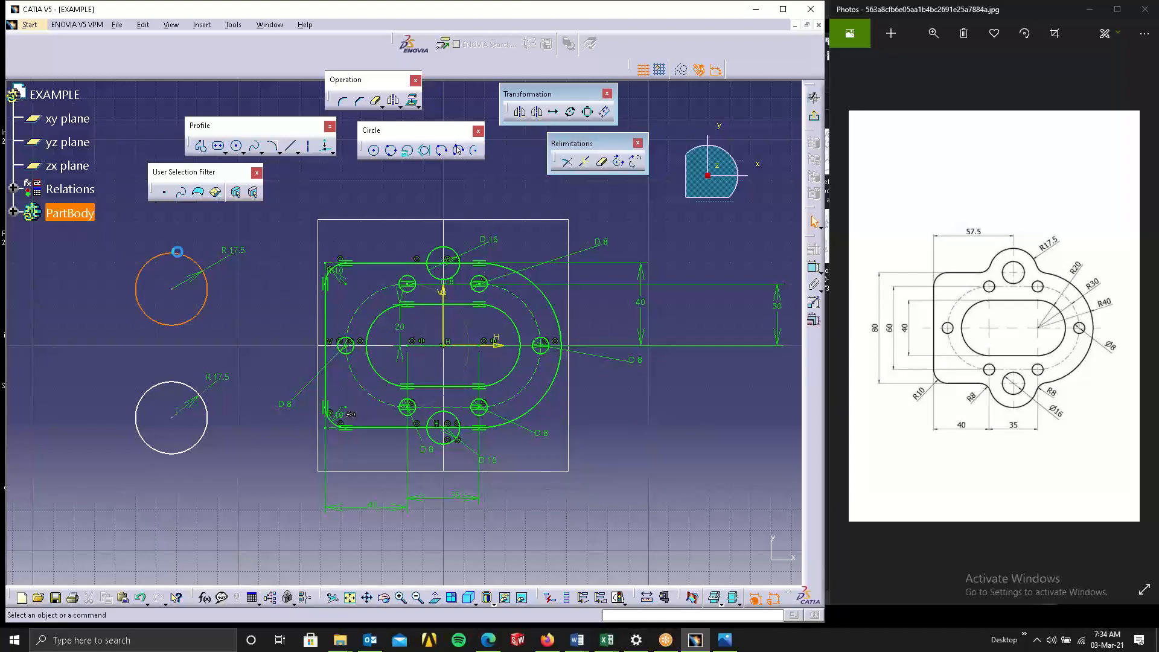
pyautogui.keyDown('ctrl'); pyautogui.click(433, 250); pyautogui.keyUp('ctrl')
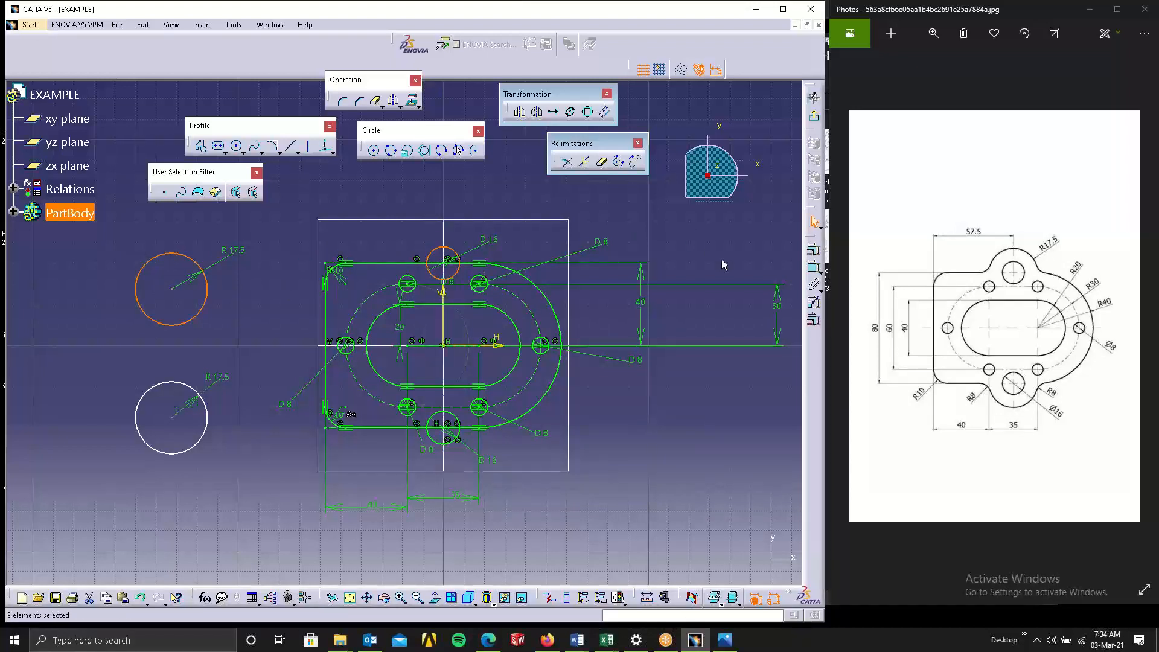
pyautogui.click(813, 250)
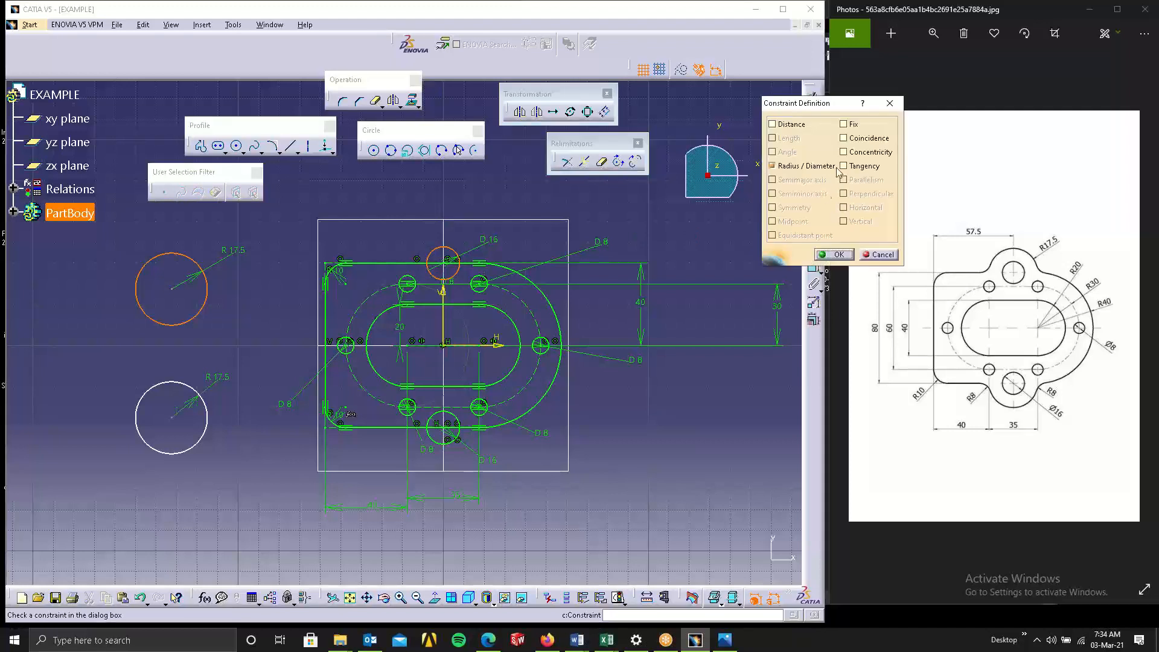
pyautogui.click(844, 151)
pyautogui.click(834, 255)
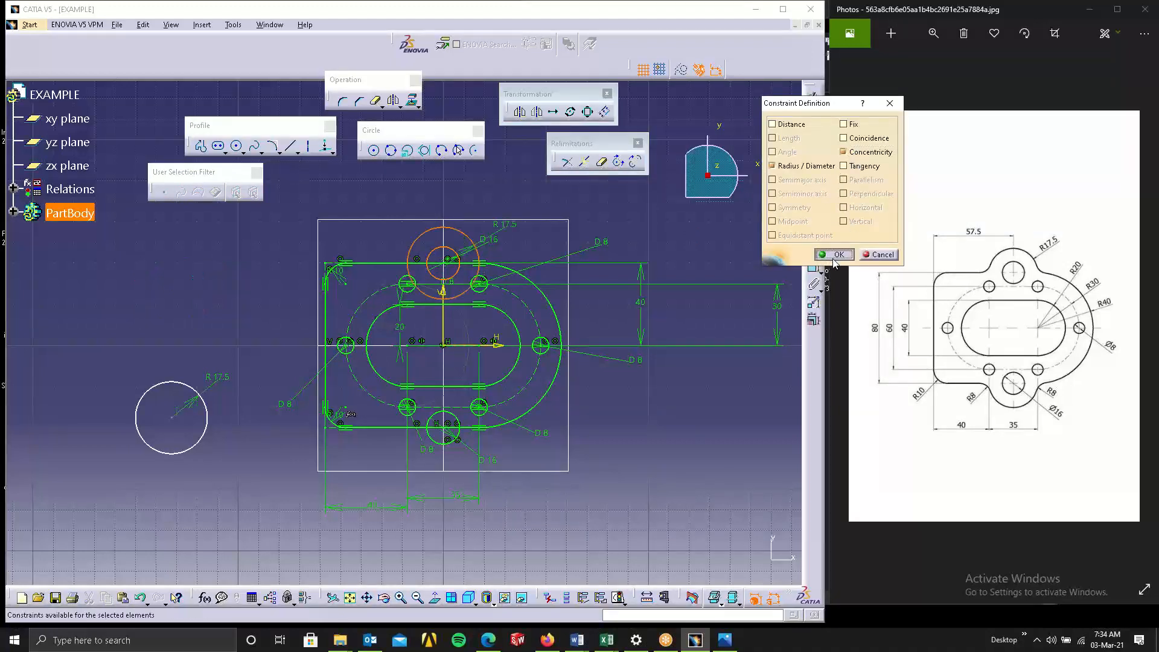
# Make the lower R17.5 circle concentric with the bottom 16 mm hole.
pyautogui.click(199, 442)
pyautogui.keyDown('ctrl'); pyautogui.click(431, 441); pyautogui.keyUp('ctrl')
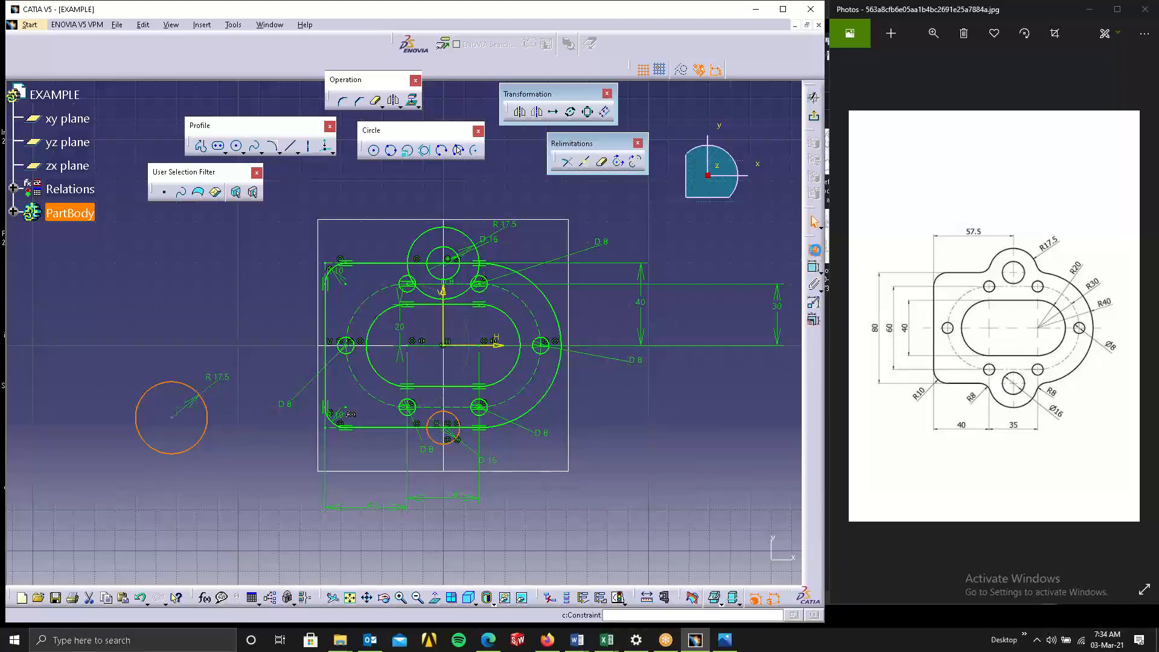
pyautogui.click(813, 266)
pyautogui.click(869, 153)
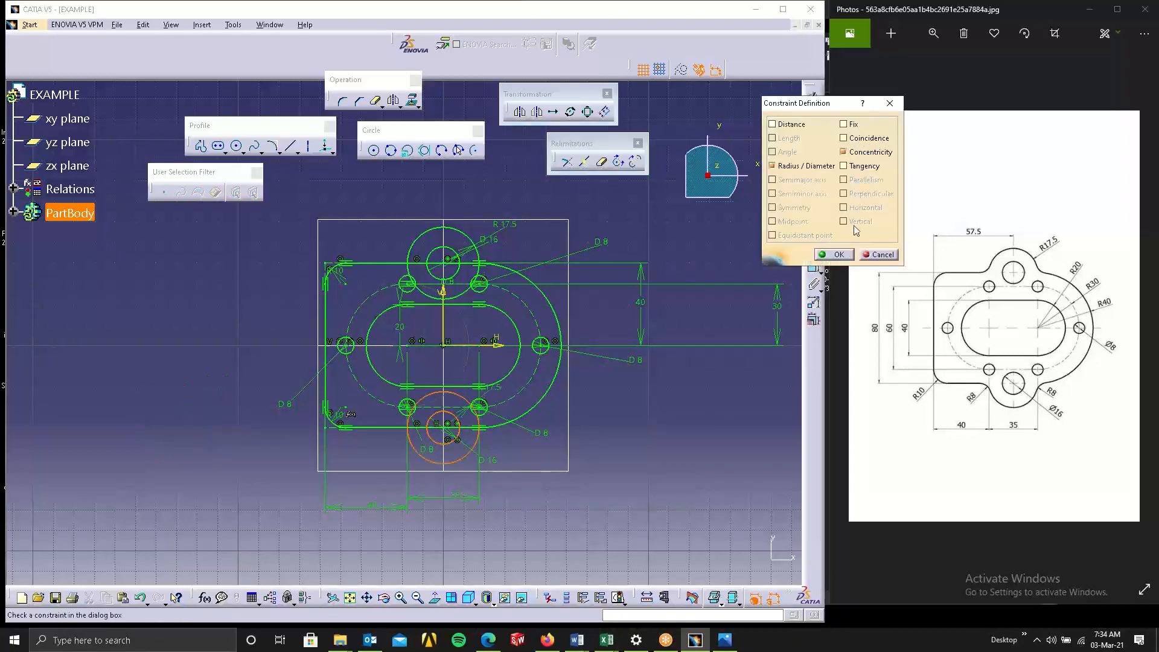
pyautogui.click(834, 254)
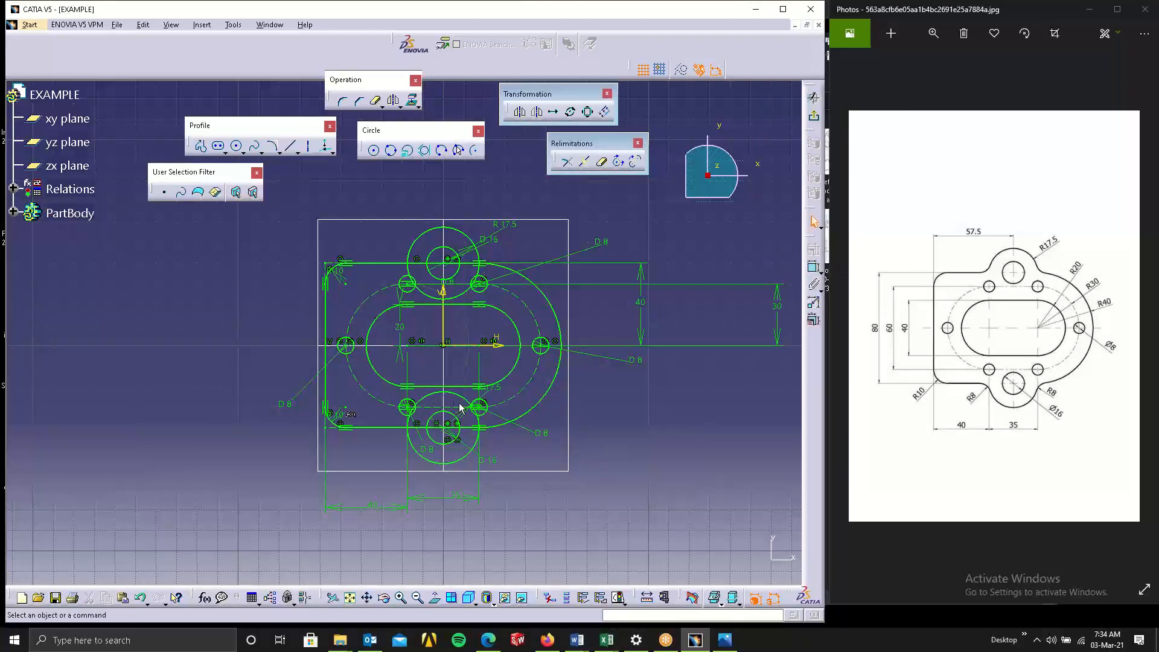
# Quick Trim the overlapping segments where both R17.5 circles cross the outer profile.
pyautogui.click(602, 166)
pyautogui.click(433, 296)
pyautogui.moveTo(436, 296)
pyautogui.mouseDown(button='middle')
pyautogui.moveTo(443, 189)
pyautogui.moveTo(456, 266)
pyautogui.moveTo(466, 251)
pyautogui.mouseUp(button='middle')
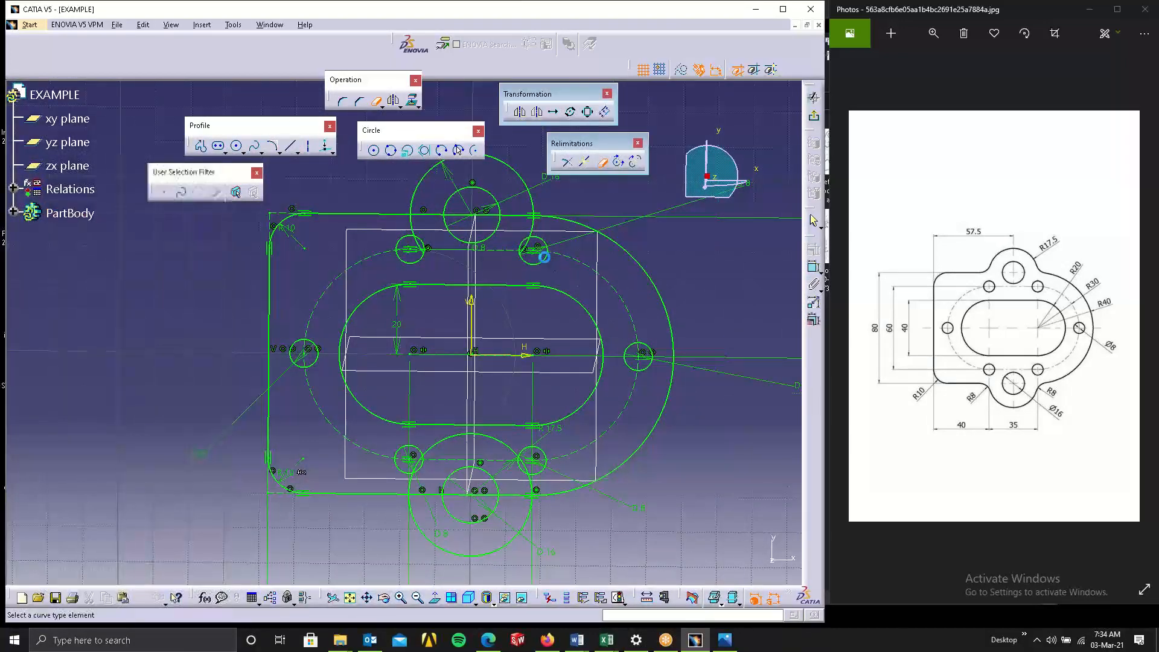
pyautogui.click(604, 163)
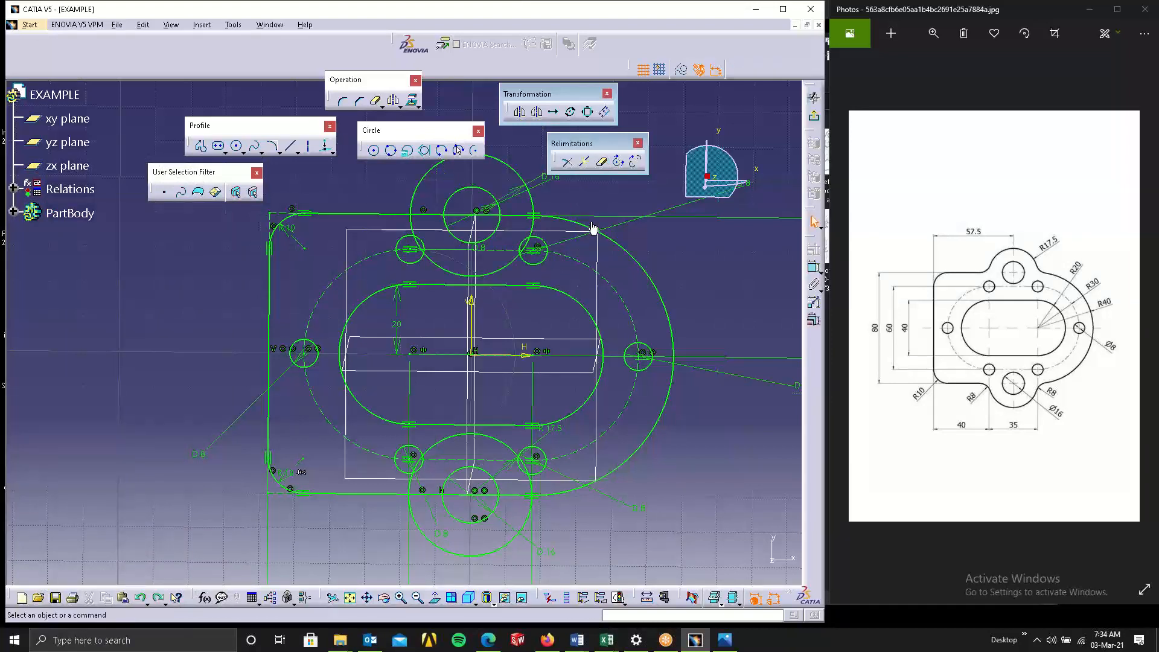
pyautogui.click(602, 163)
pyautogui.click(603, 163)
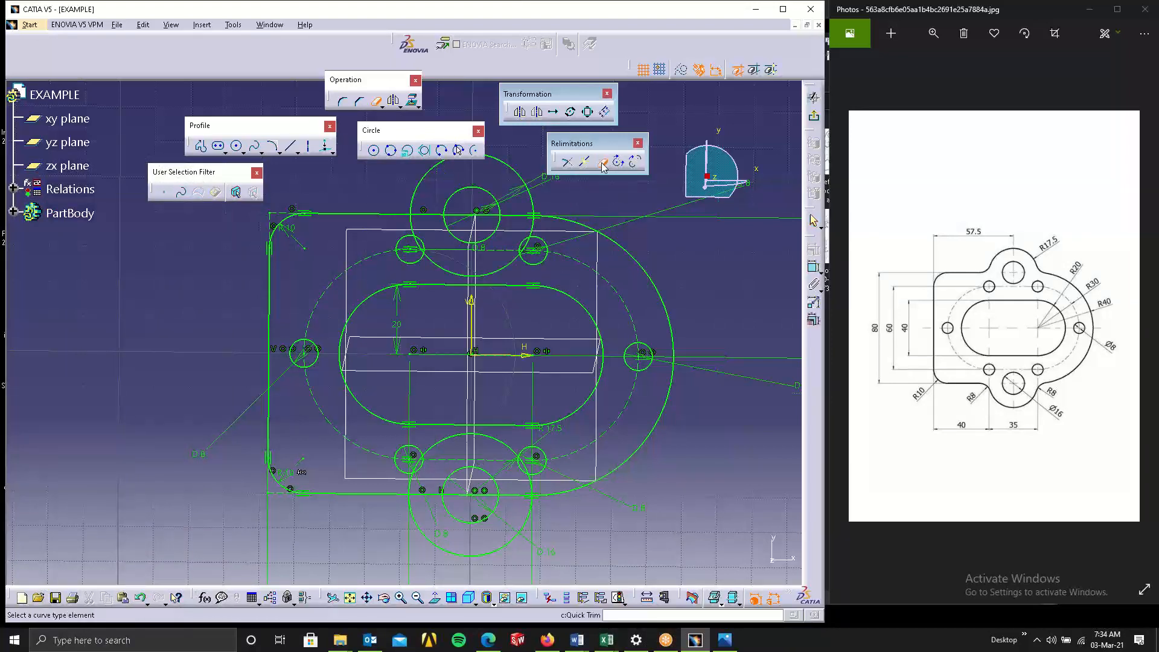
pyautogui.click(415, 225)
pyautogui.click(535, 234)
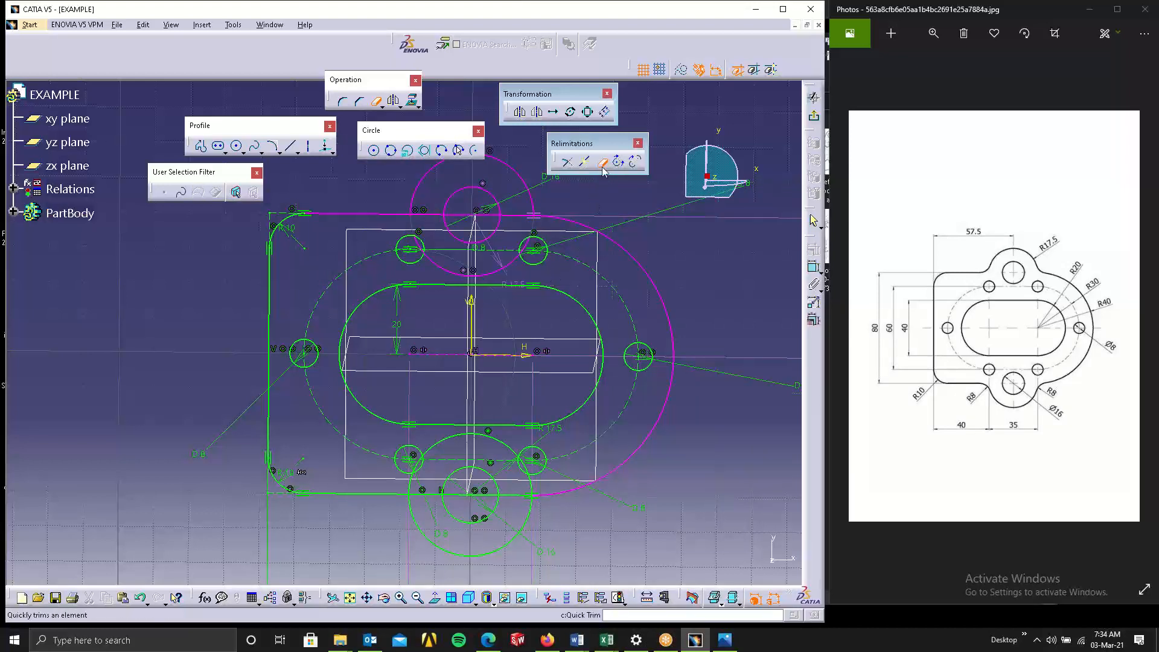
pyautogui.click(414, 486)
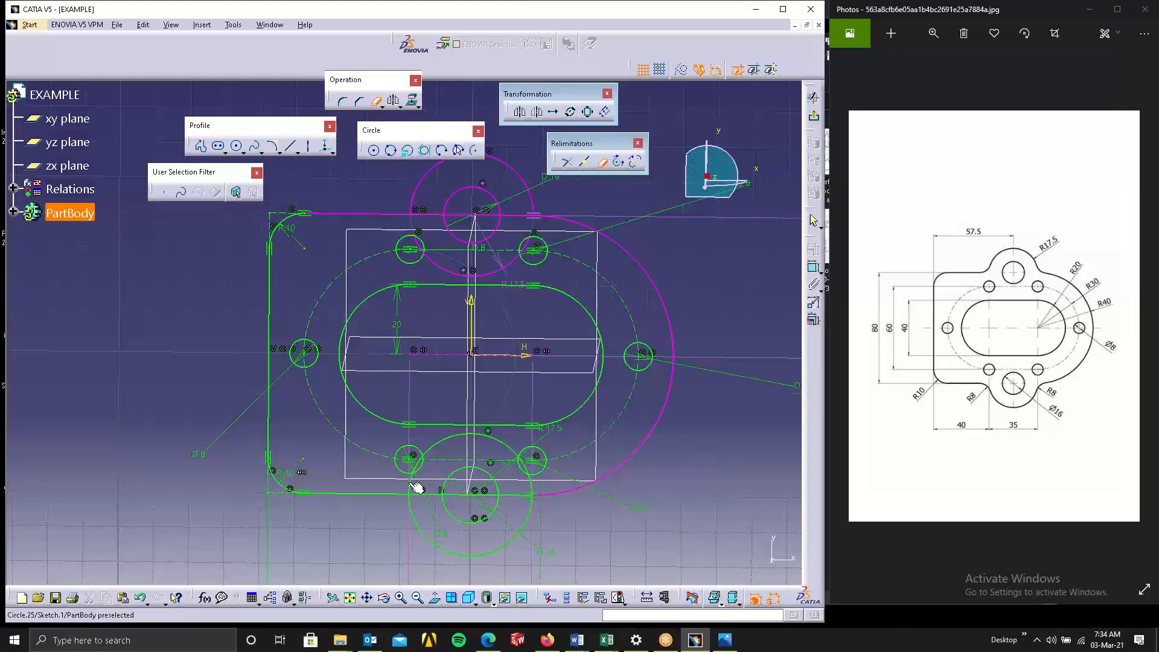
pyautogui.click(532, 491)
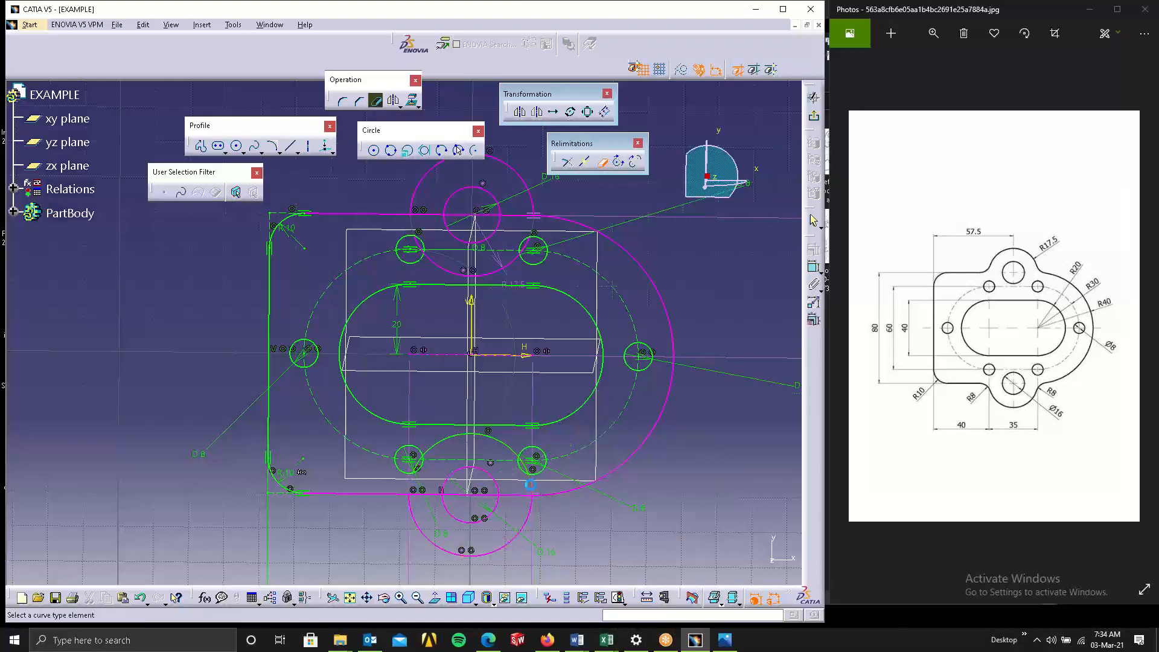
# Delete the leftover inner arcs of the R17.5 circles near the top and bottom holes.
pyautogui.click(602, 168)
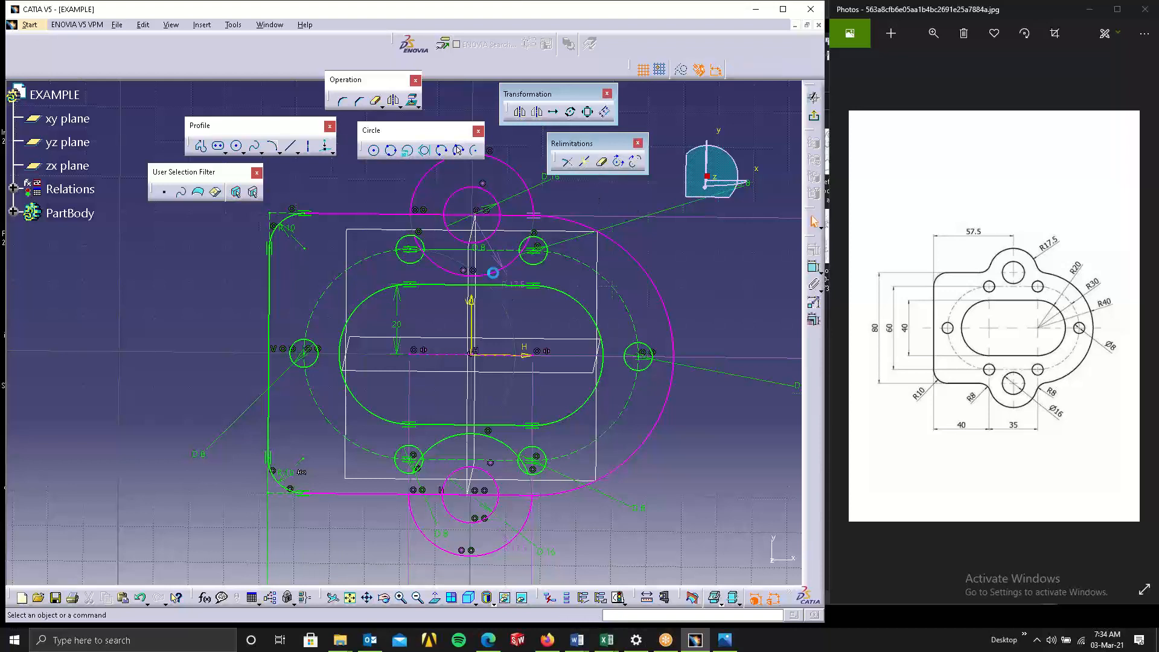
pyautogui.click(493, 273)
pyautogui.press('Delete')
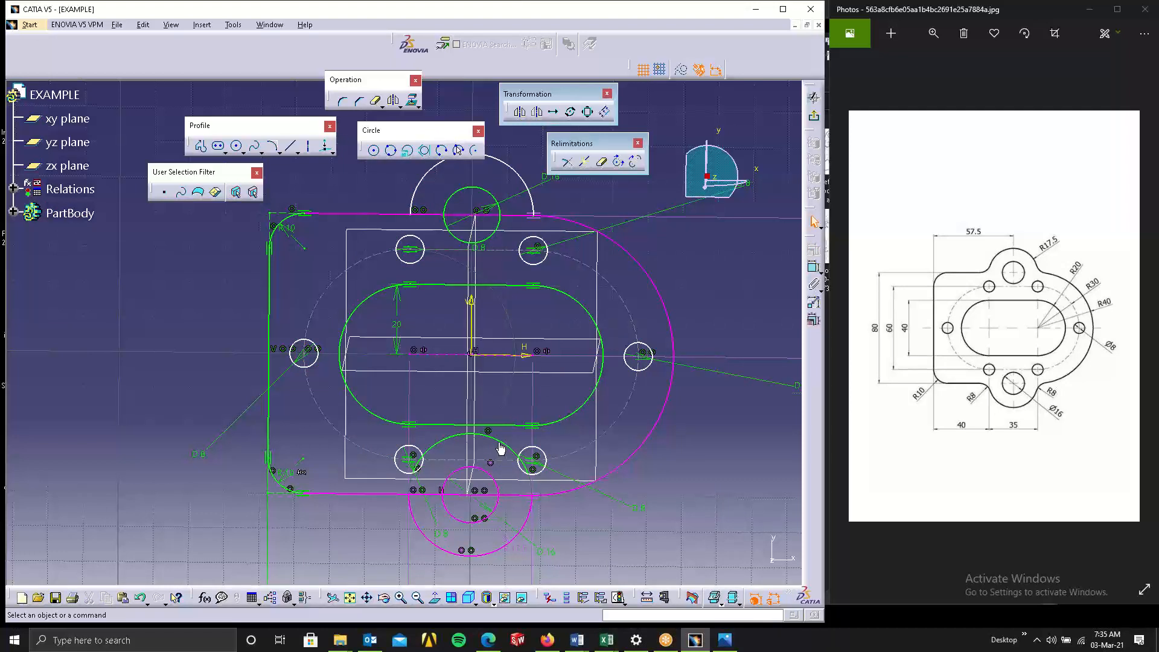
pyautogui.click(500, 445)
pyautogui.press('Delete')
pyautogui.click(536, 468)
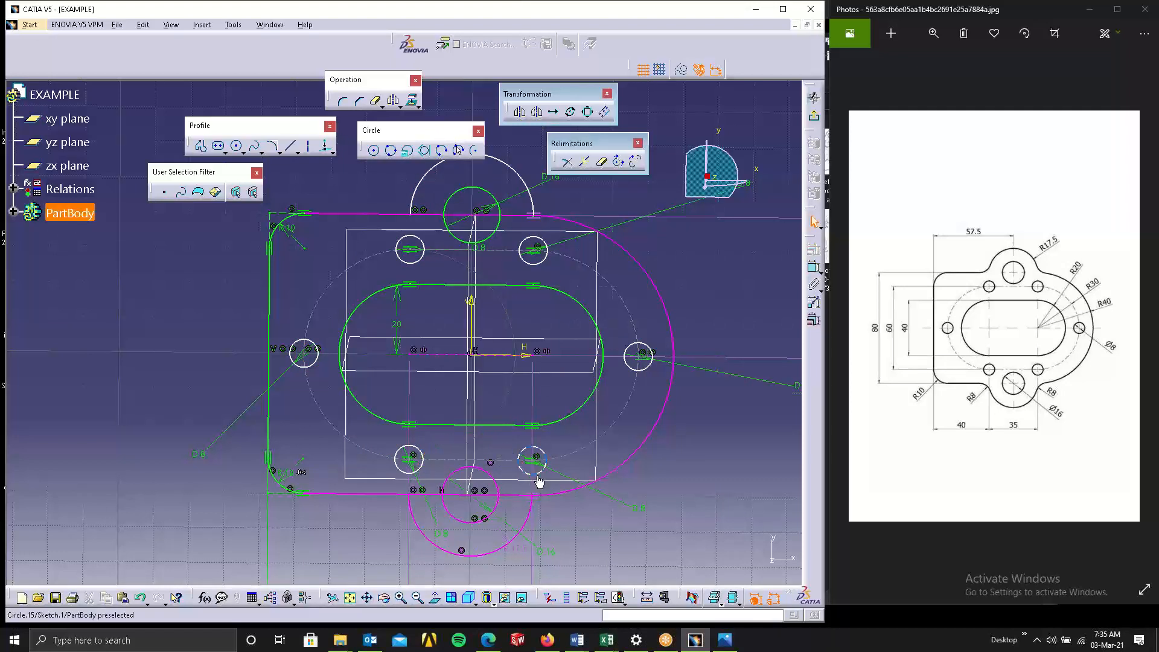
# Delete the last leftover arc segment near the lower R17.5 circle.
pyautogui.press('Delete')
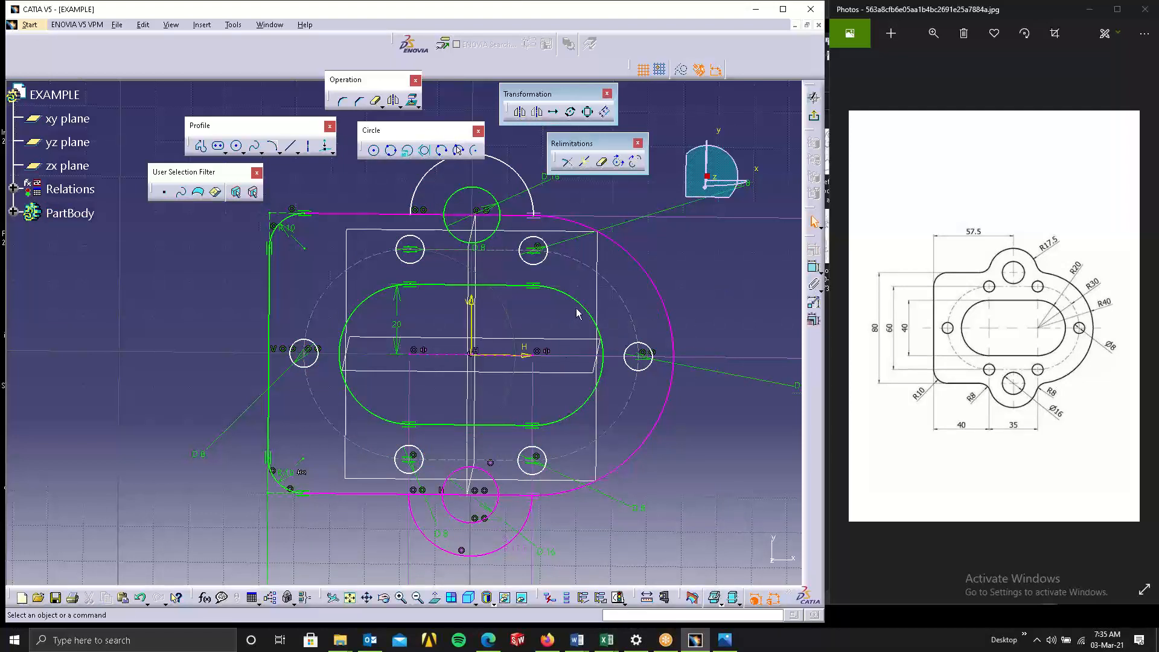
pyautogui.moveTo(518, 261)
pyautogui.mouseDown(button='middle')
pyautogui.moveTo(518, 232)
pyautogui.moveTo(573, 294)
pyautogui.moveTo(593, 175)
pyautogui.moveTo(476, 266)
pyautogui.moveTo(492, 202)
pyautogui.moveTo(471, 284)
pyautogui.mouseUp(button='middle')
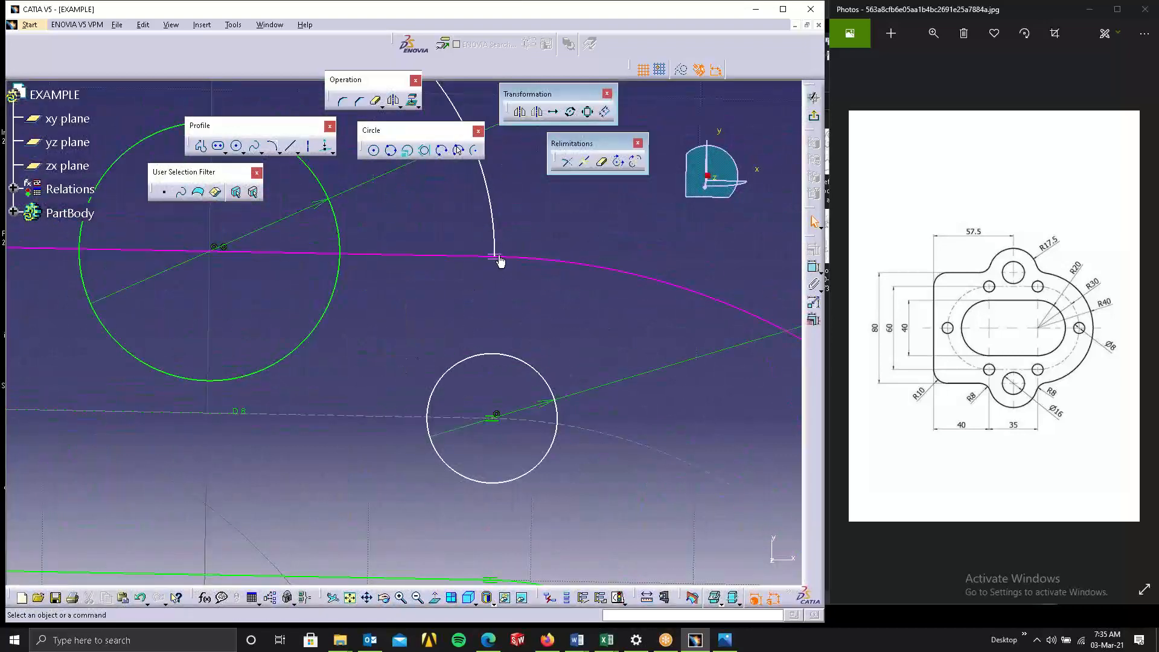
pyautogui.moveTo(532, 227)
pyautogui.mouseDown(button='middle')
pyautogui.moveTo(544, 297)
pyautogui.moveTo(507, 337)
pyautogui.moveTo(555, 395)
pyautogui.moveTo(547, 432)
pyautogui.mouseUp(button='middle')
pyautogui.moveTo(530, 358)
pyautogui.mouseDown(button='middle')
pyautogui.moveTo(518, 329)
pyautogui.moveTo(531, 257)
pyautogui.mouseUp(button='middle')
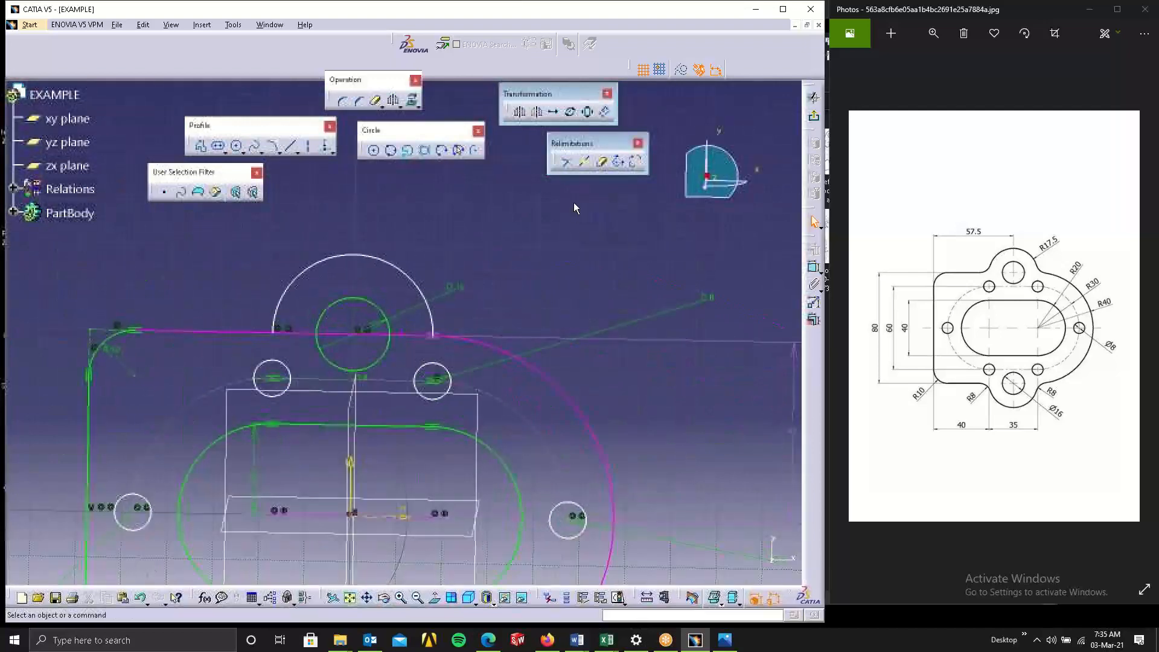
# Quick Trim the top and bottom edge line segments lying inside the two R17.5 arcs.
pyautogui.click(601, 163)
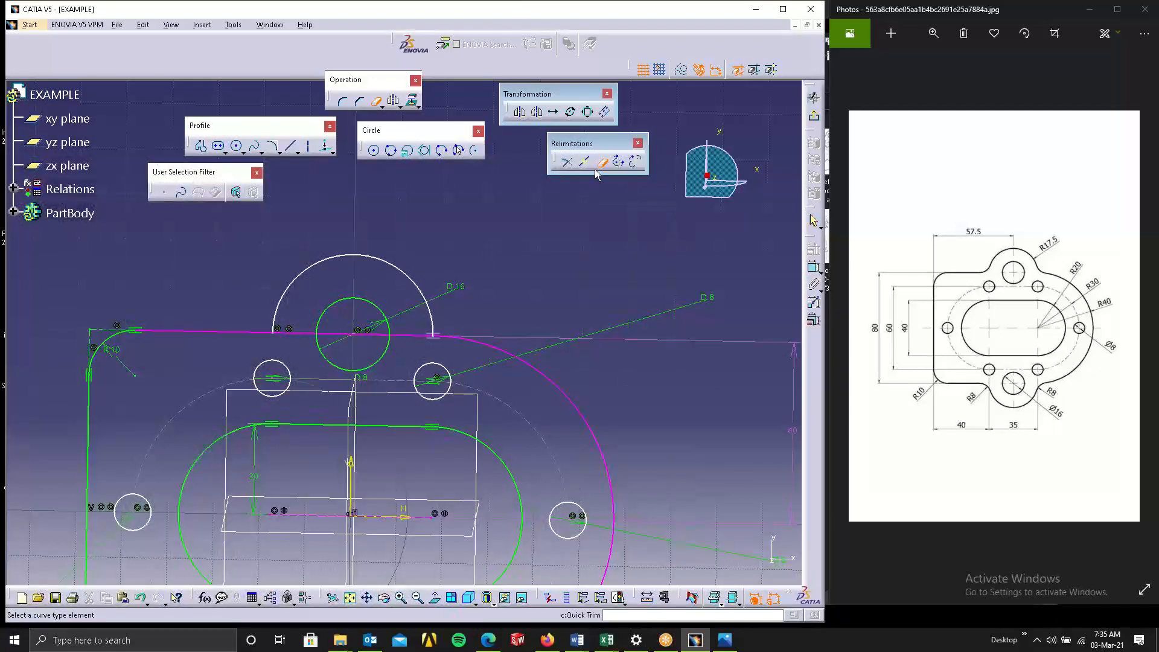
pyautogui.click(303, 333)
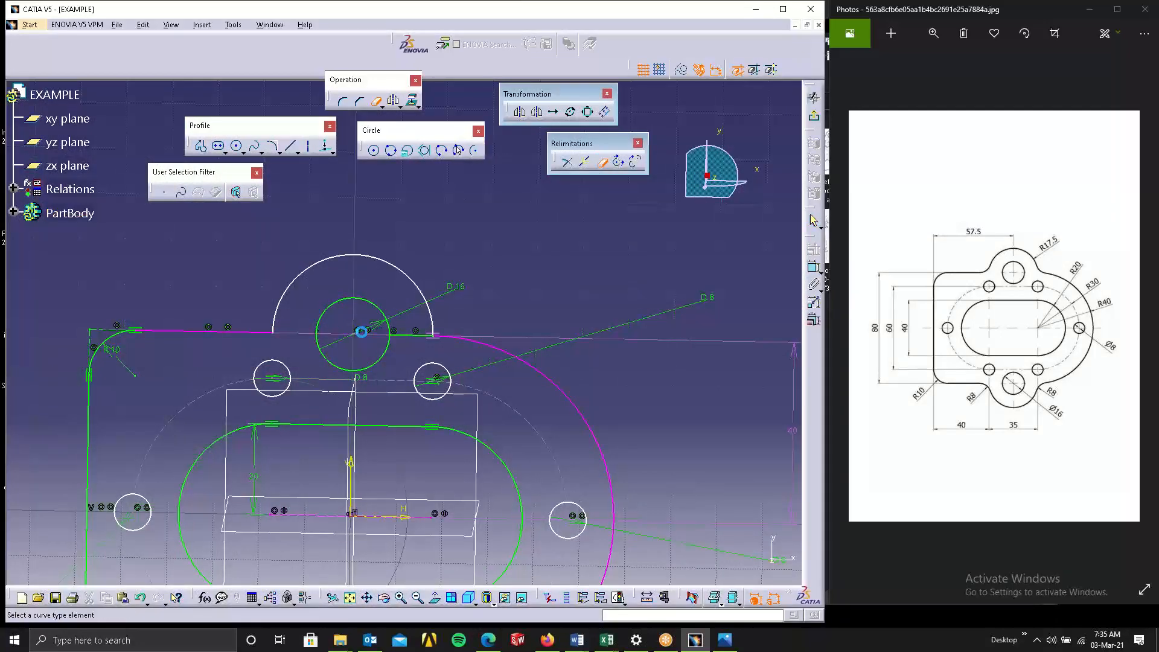
pyautogui.click(407, 335)
pyautogui.moveTo(406, 386); pyautogui.dragTo(339, 186, button='middle')
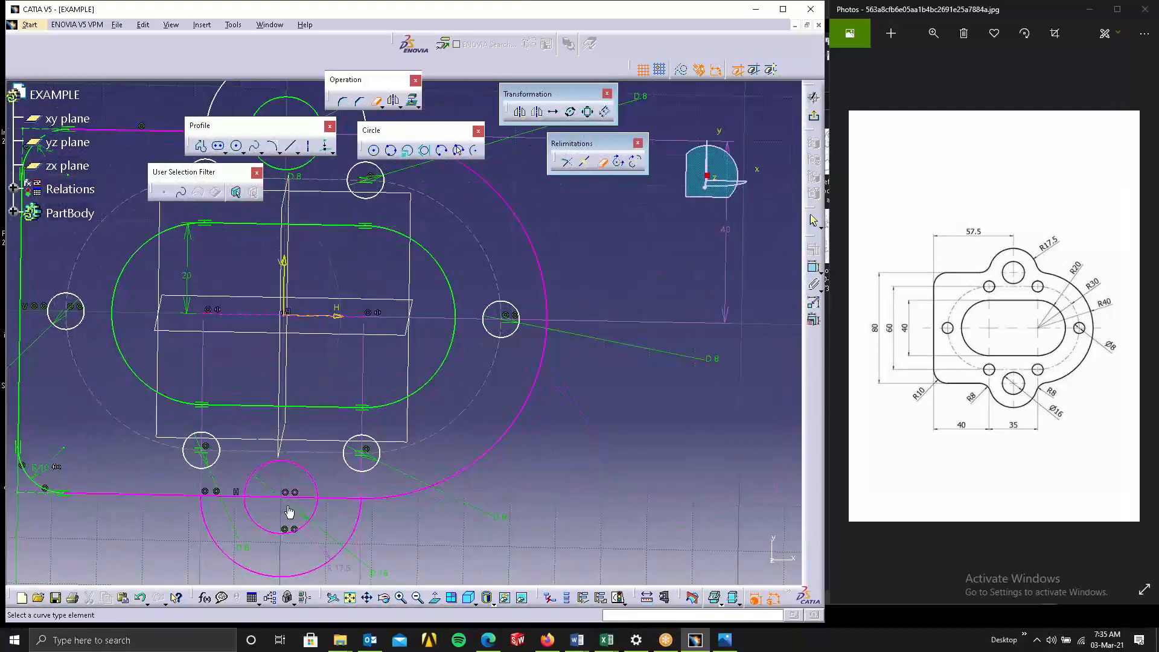
pyautogui.click(242, 497)
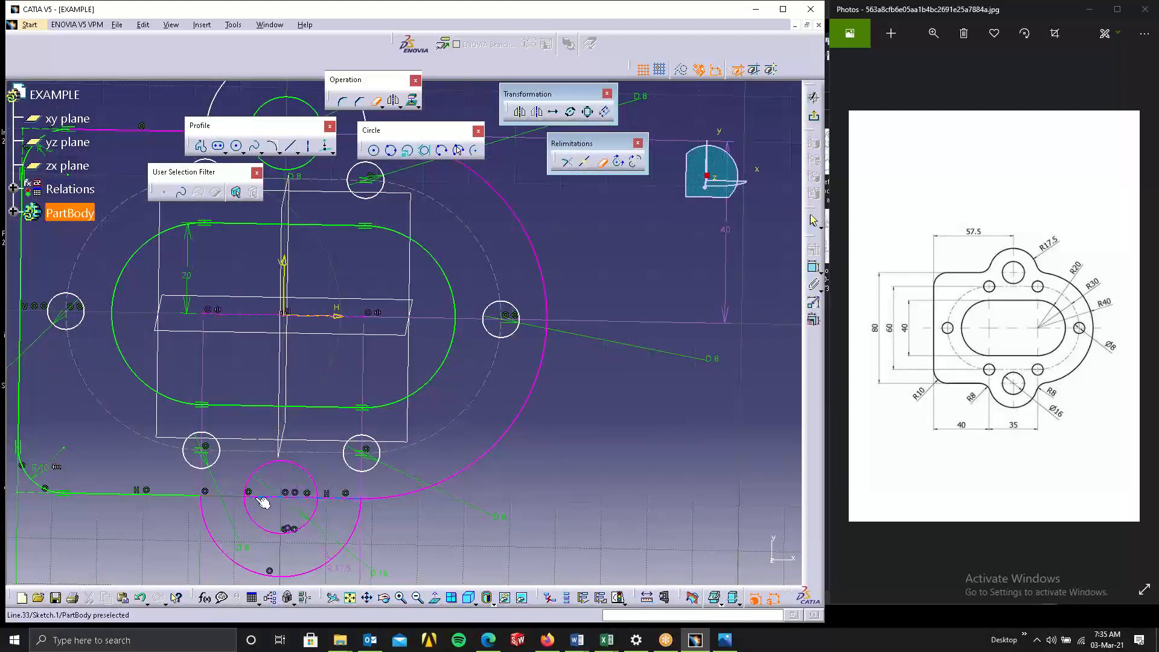
pyautogui.click(328, 502)
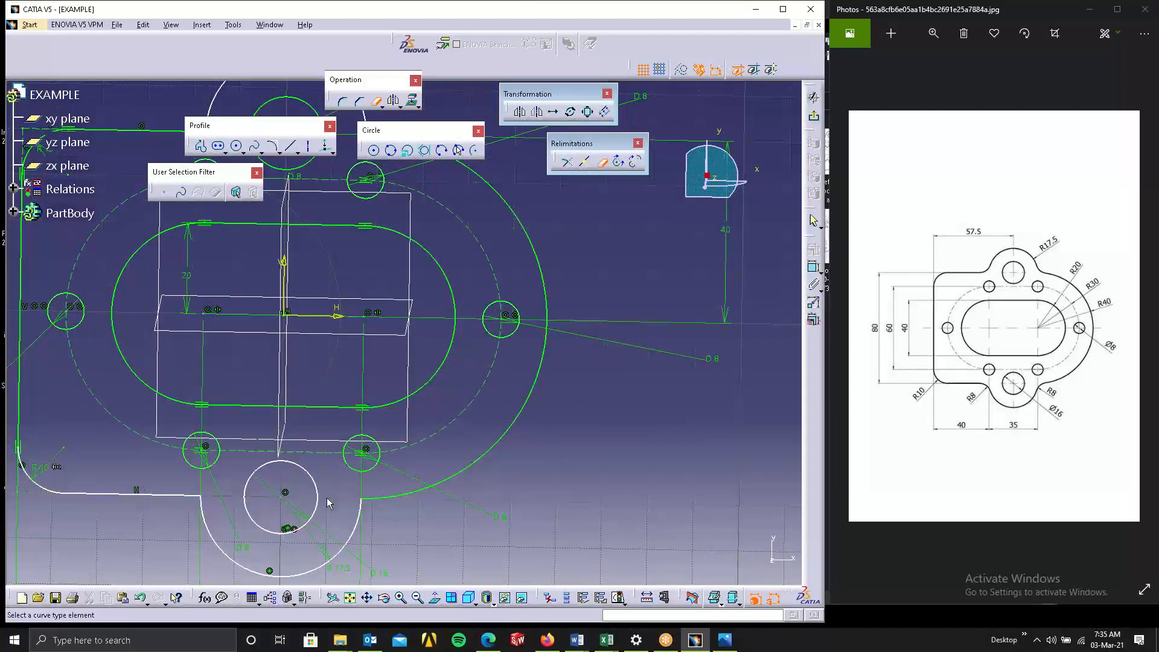
pyautogui.moveTo(384, 405)
pyautogui.keyDown('ctrl'); pyautogui.mouseDown(button='middle')
pyautogui.moveTo(402, 414)
pyautogui.moveTo(578, 399)
pyautogui.moveTo(592, 411)
pyautogui.moveTo(672, 388)
pyautogui.mouseUp(button='middle'); pyautogui.keyUp('ctrl')
pyautogui.click(600, 162)
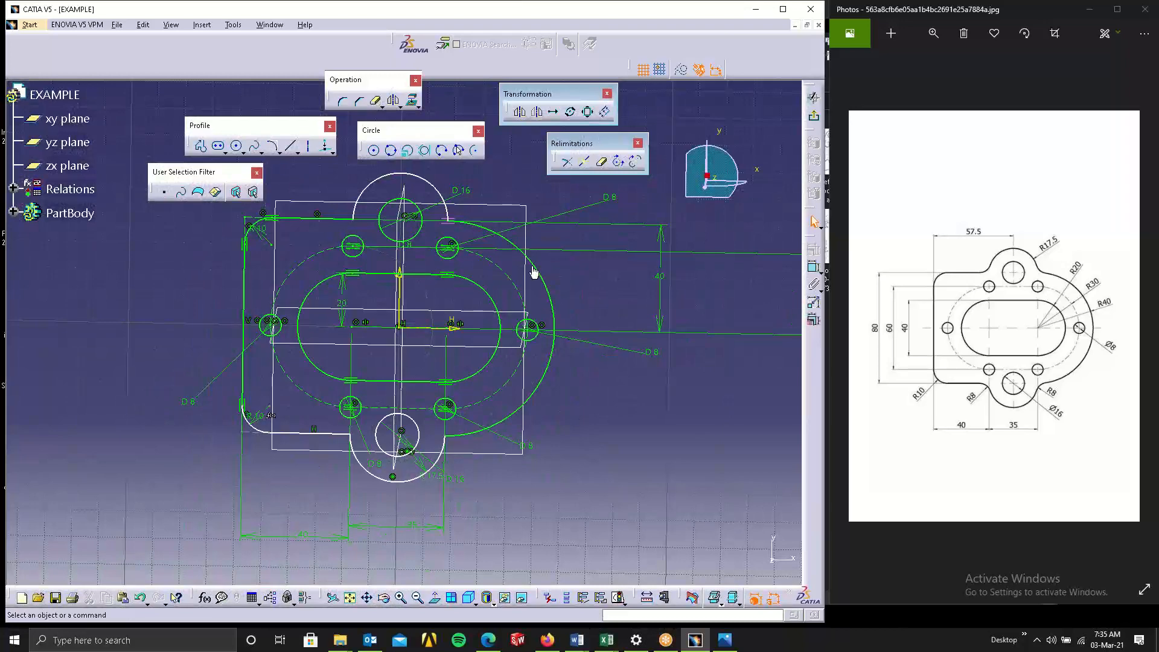
pyautogui.click(436, 598)
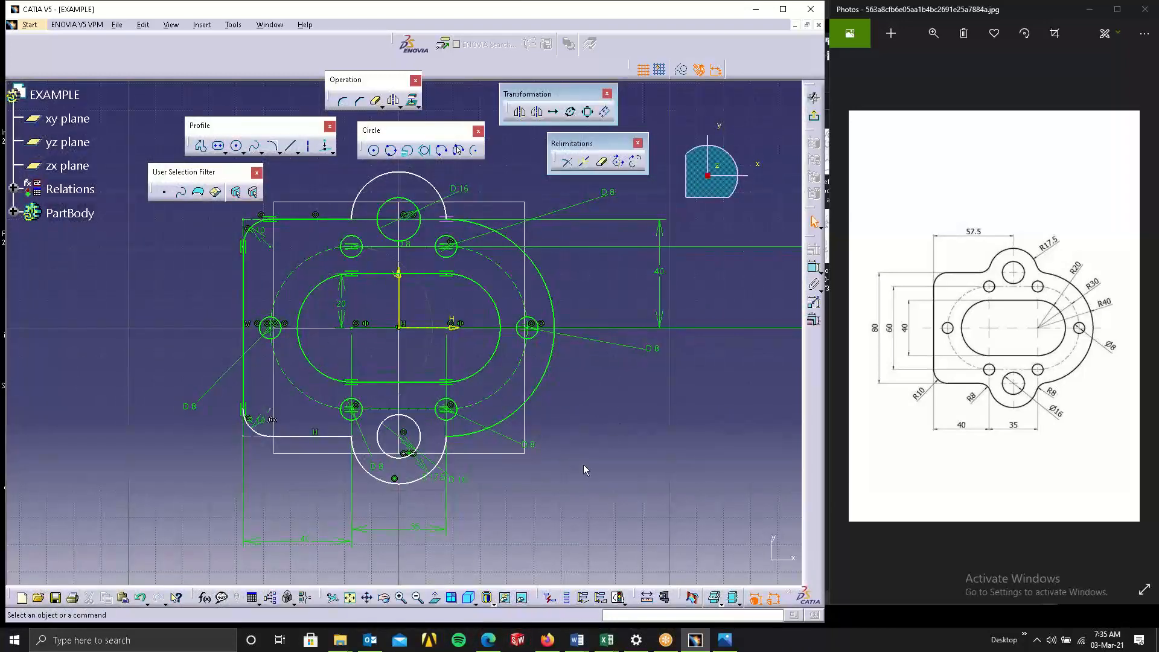
pyautogui.moveTo(584, 465); pyautogui.dragTo(668, 431, button='middle')
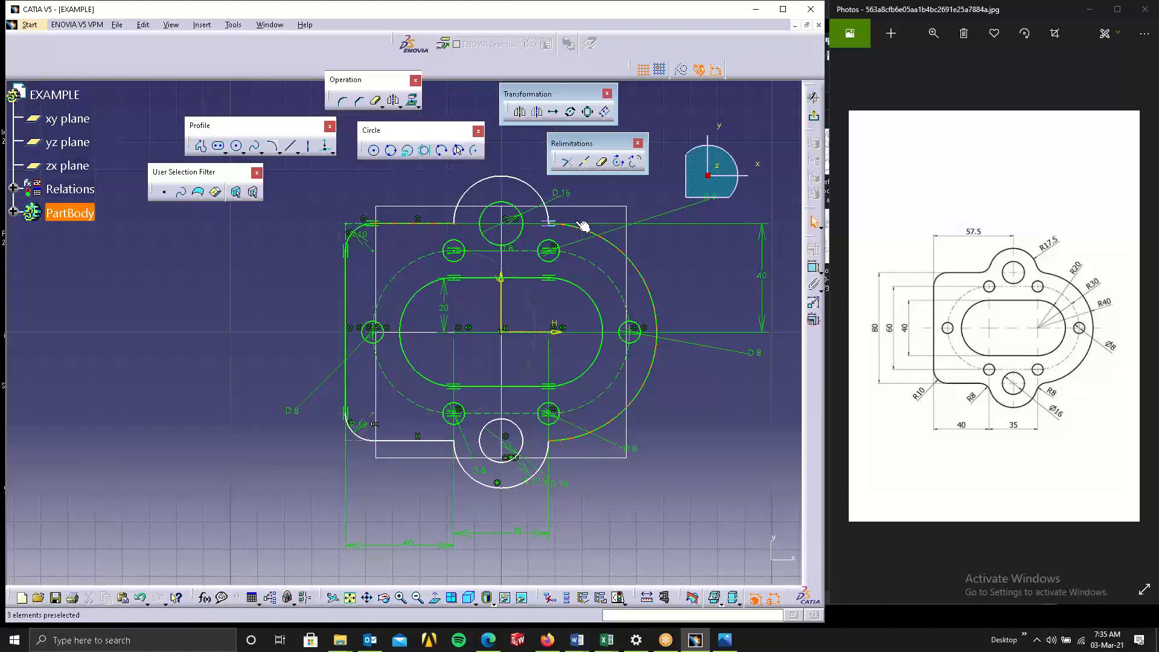
# Delete the tangency constraint at the upper right arc junction and make that arc end point coincident with the top edge line.
pyautogui.click(549, 223)
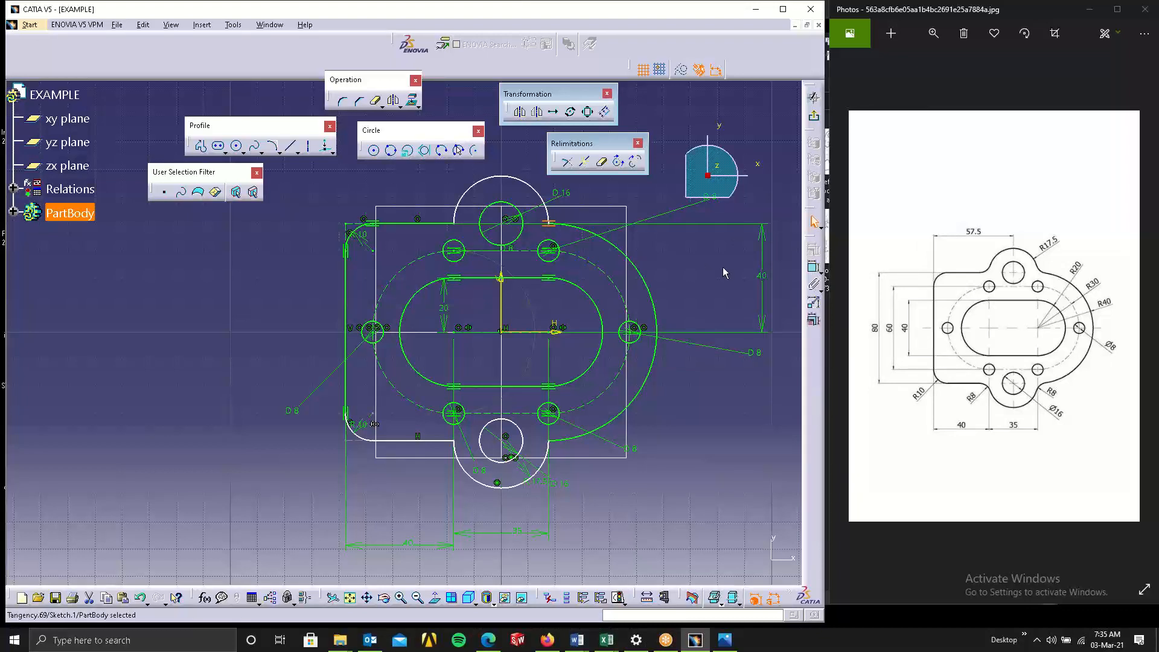
pyautogui.press('Delete')
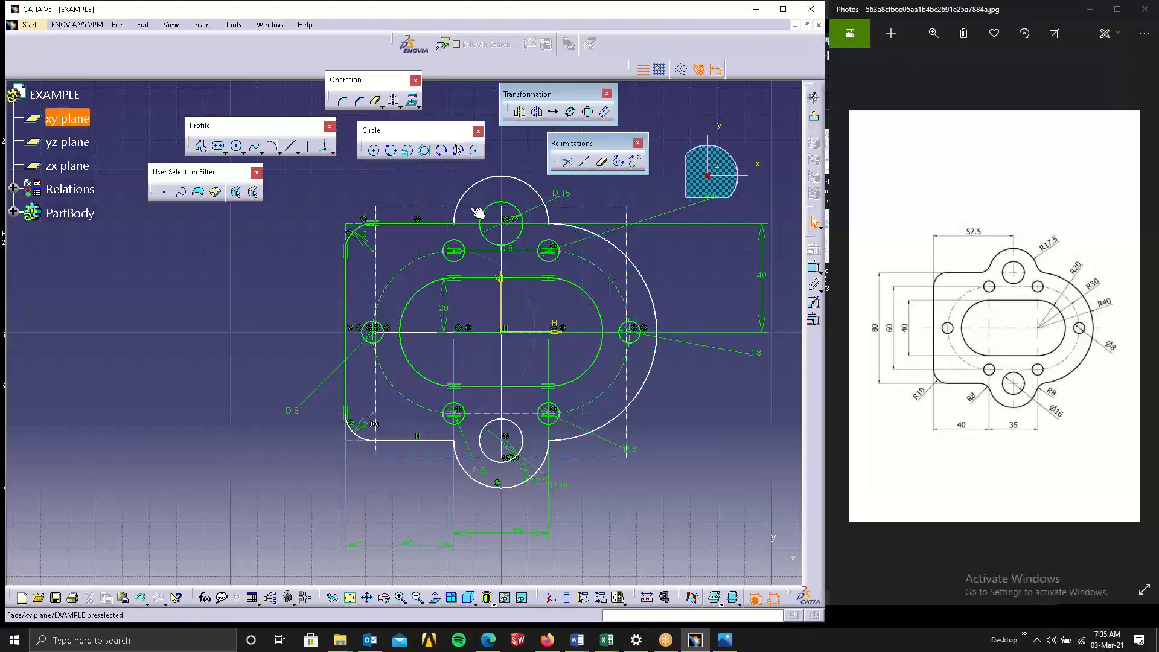
pyautogui.click(555, 229)
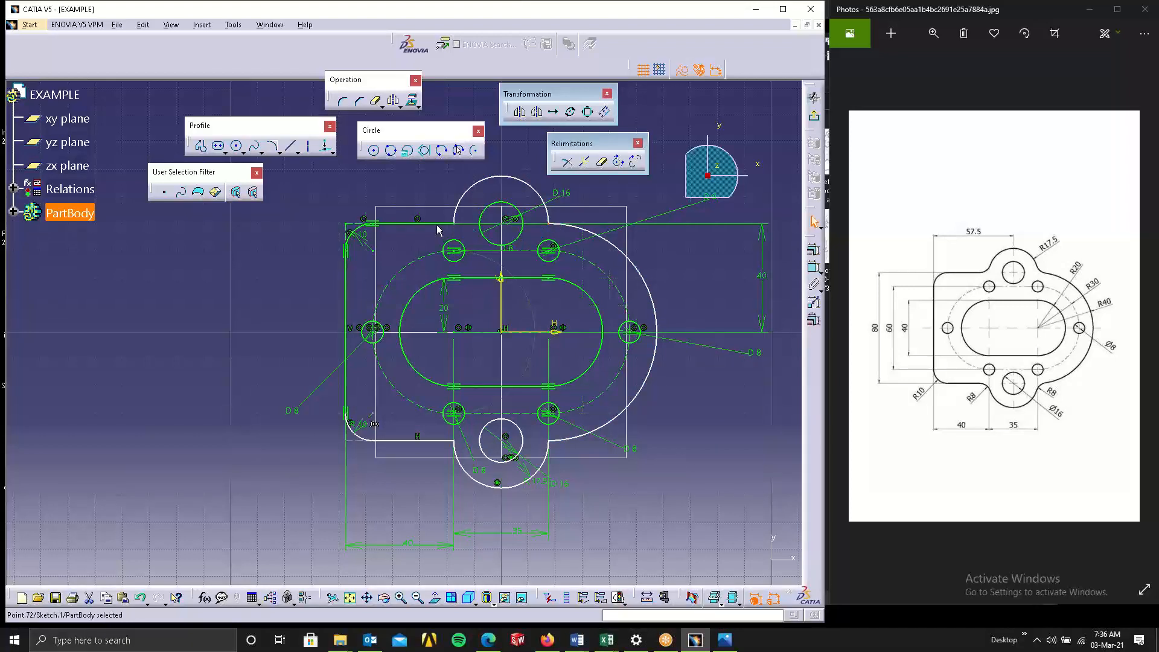
pyautogui.keyDown('ctrl'); pyautogui.click(437, 225); pyautogui.keyUp('ctrl')
pyautogui.click(813, 251)
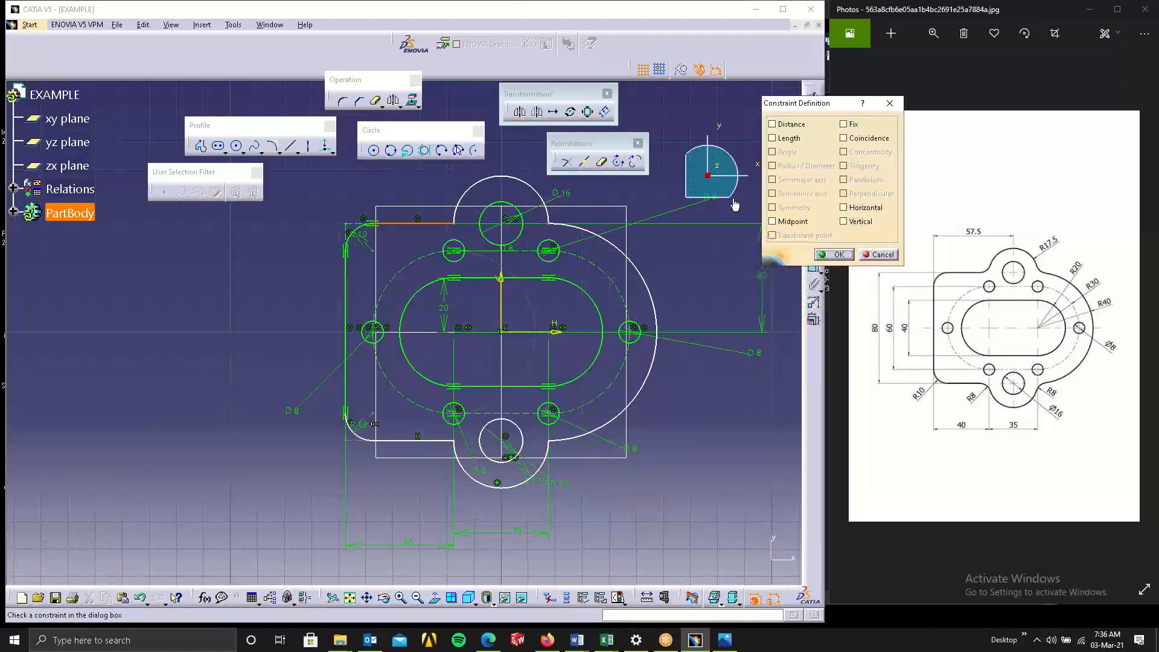
pyautogui.click(865, 141)
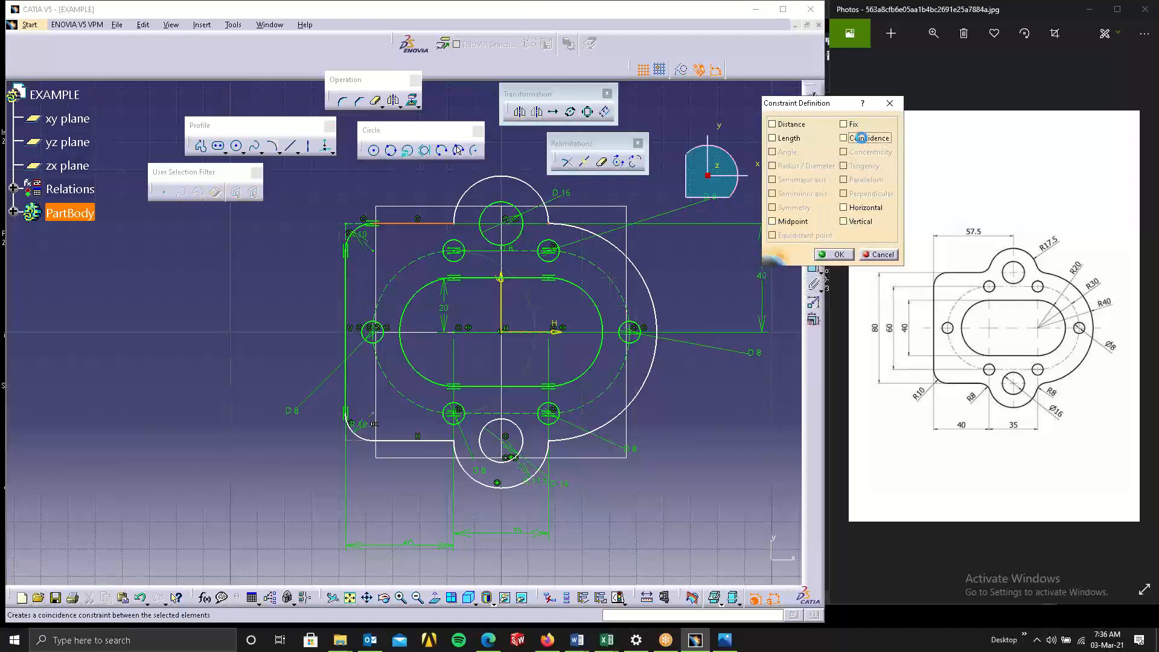
pyautogui.click(834, 255)
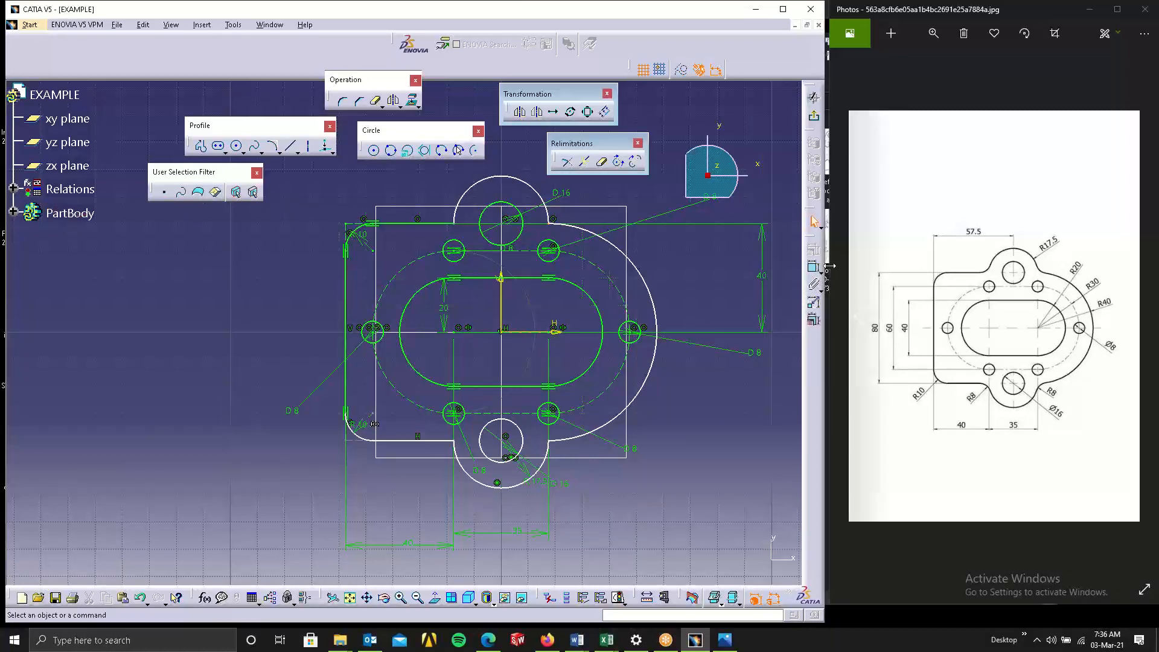
# Constrain the bottom edge line beside the lower R17.5 arc to be horizontal.
pyautogui.click(550, 442)
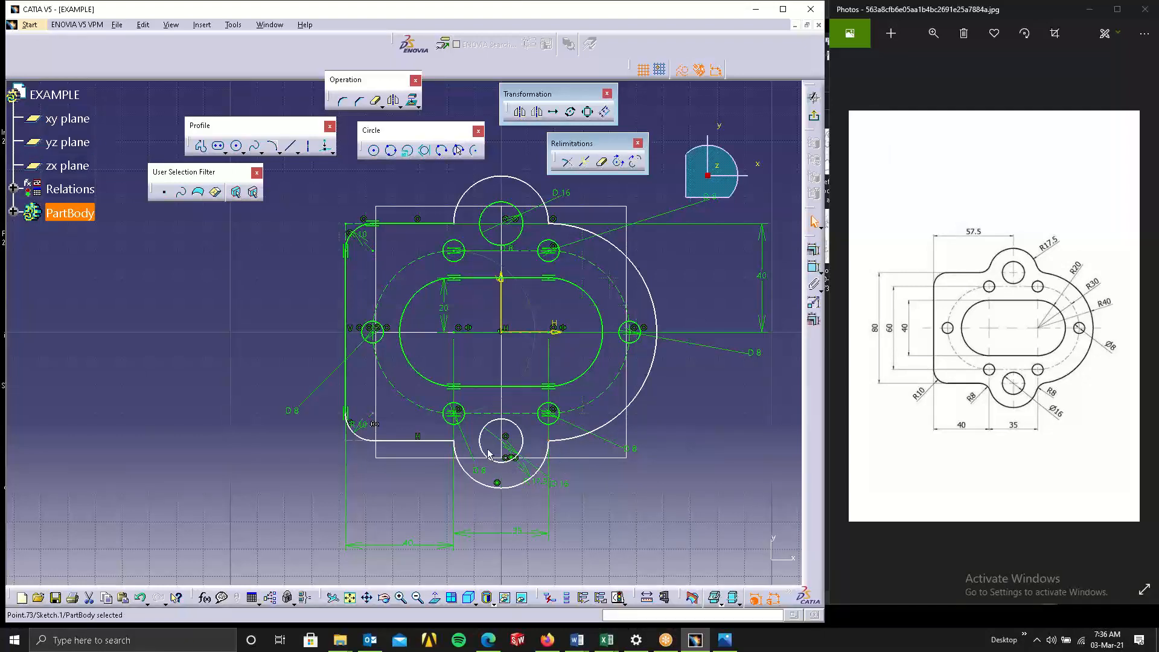
pyautogui.keyDown('ctrl'); pyautogui.click(444, 441); pyautogui.keyUp('ctrl')
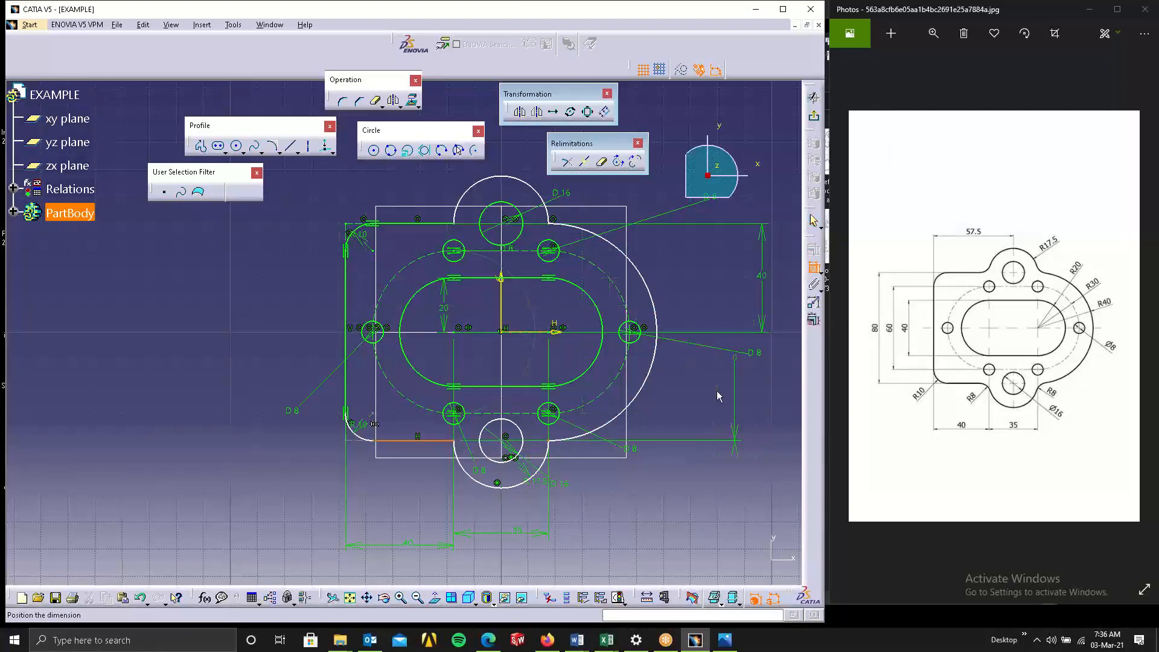
pyautogui.rightClick(702, 420)
pyautogui.click(729, 406)
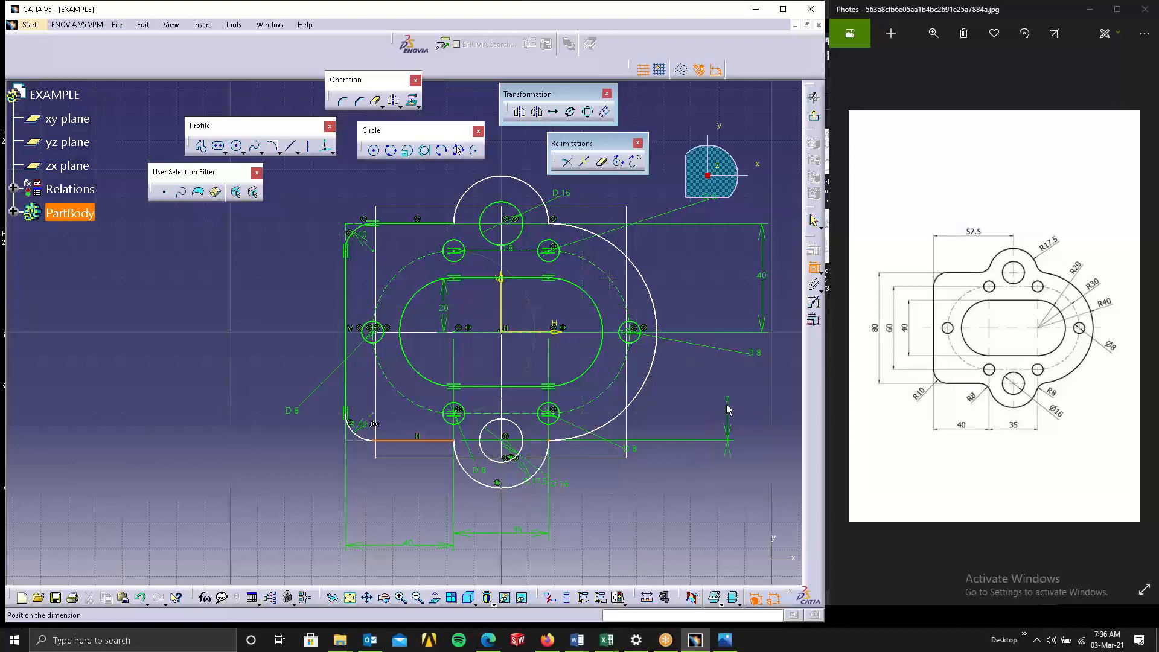
pyautogui.press('Escape')
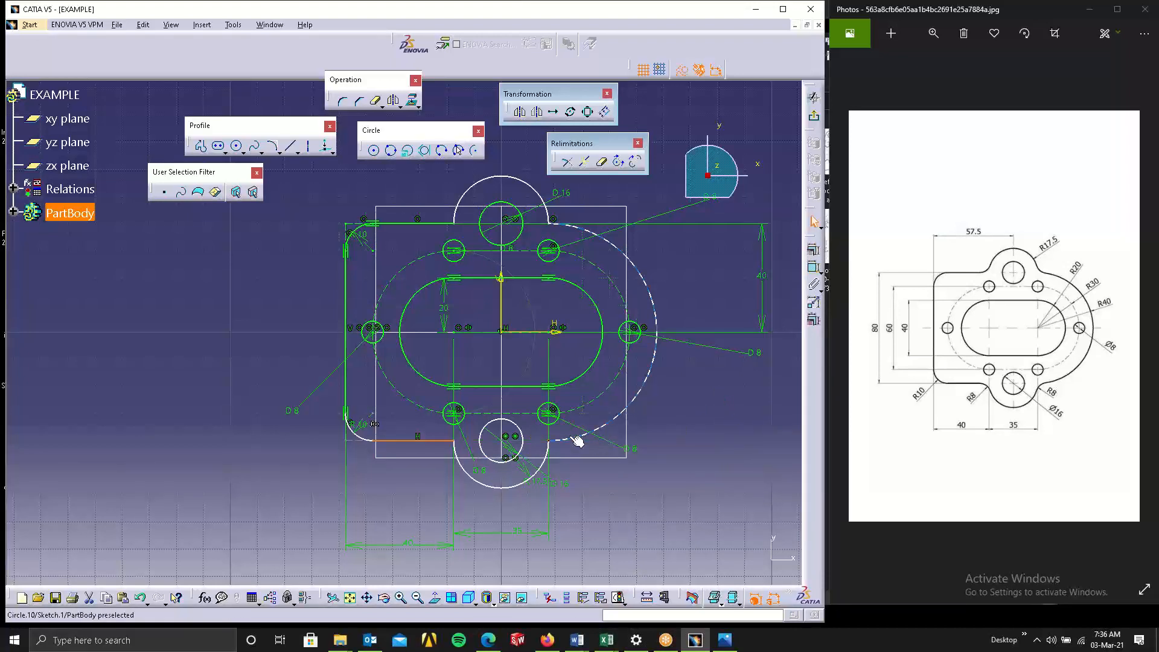
pyautogui.click(815, 249)
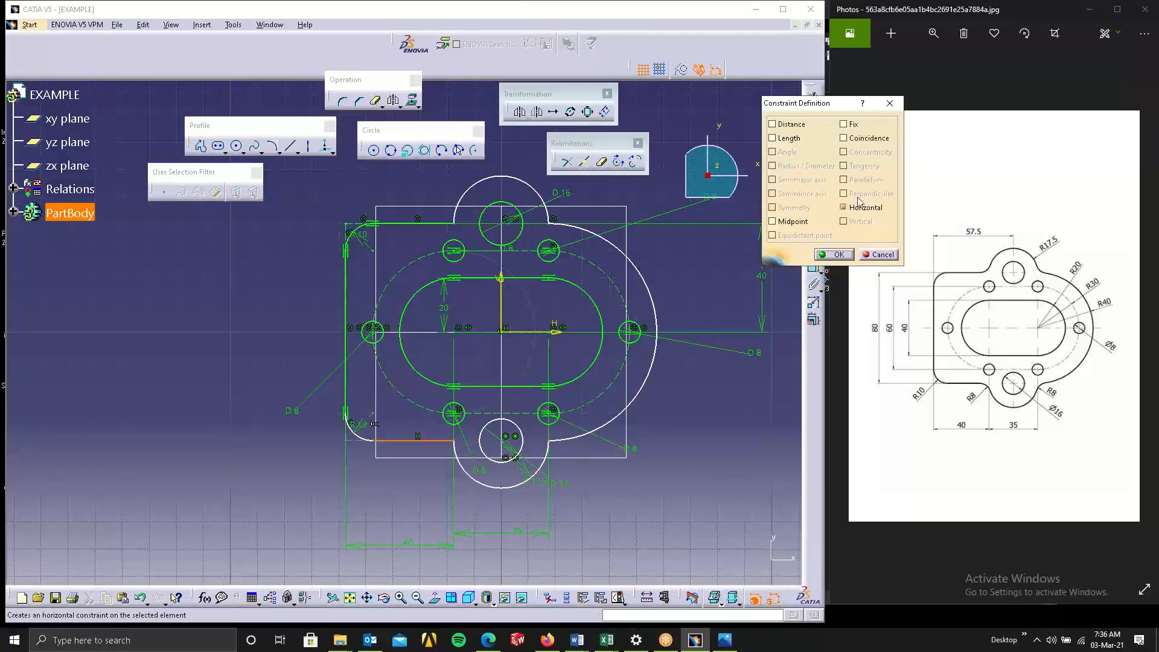
pyautogui.click(829, 254)
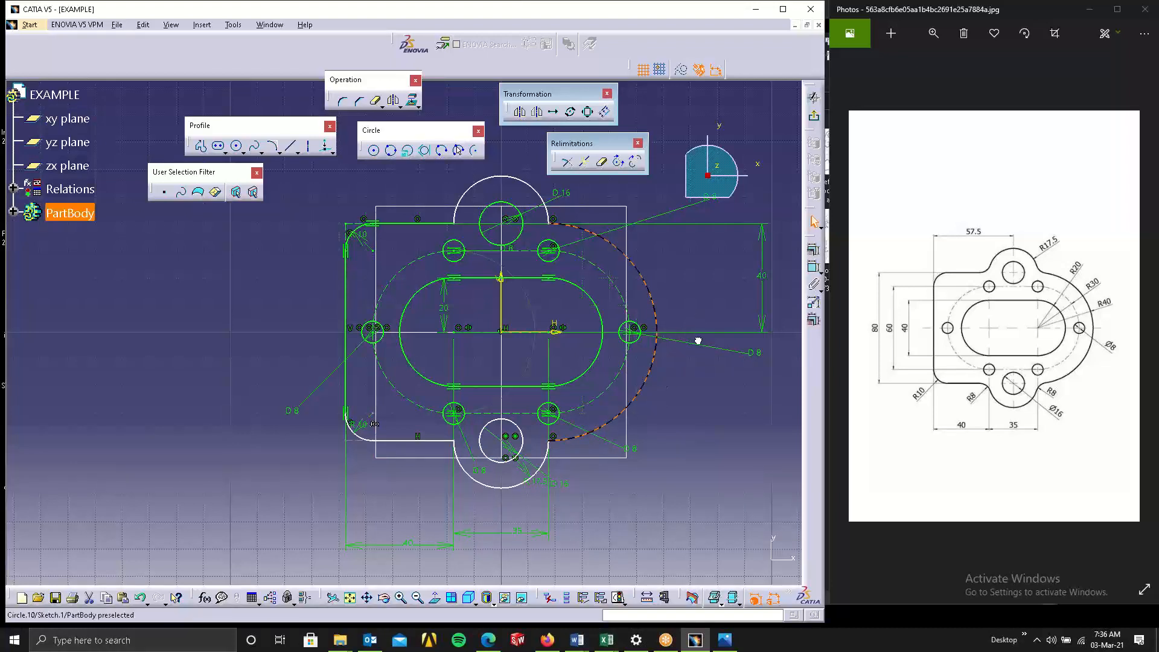
pyautogui.moveTo(684, 393)
pyautogui.mouseDown()
pyautogui.moveTo(662, 396)
pyautogui.moveTo(642, 310)
pyautogui.moveTo(639, 329)
pyautogui.moveTo(637, 265)
pyautogui.moveTo(646, 339)
pyautogui.mouseUp()
pyautogui.hotkey('ctrl', 'z')
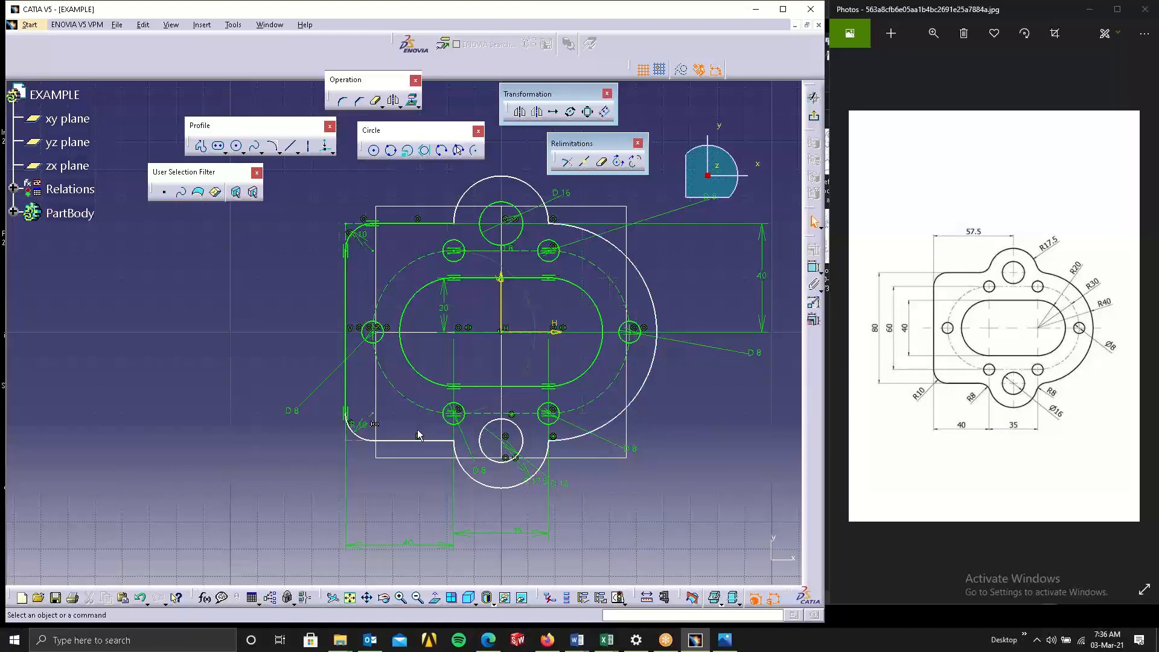
pyautogui.moveTo(398, 441); pyautogui.dragTo(381, 457)
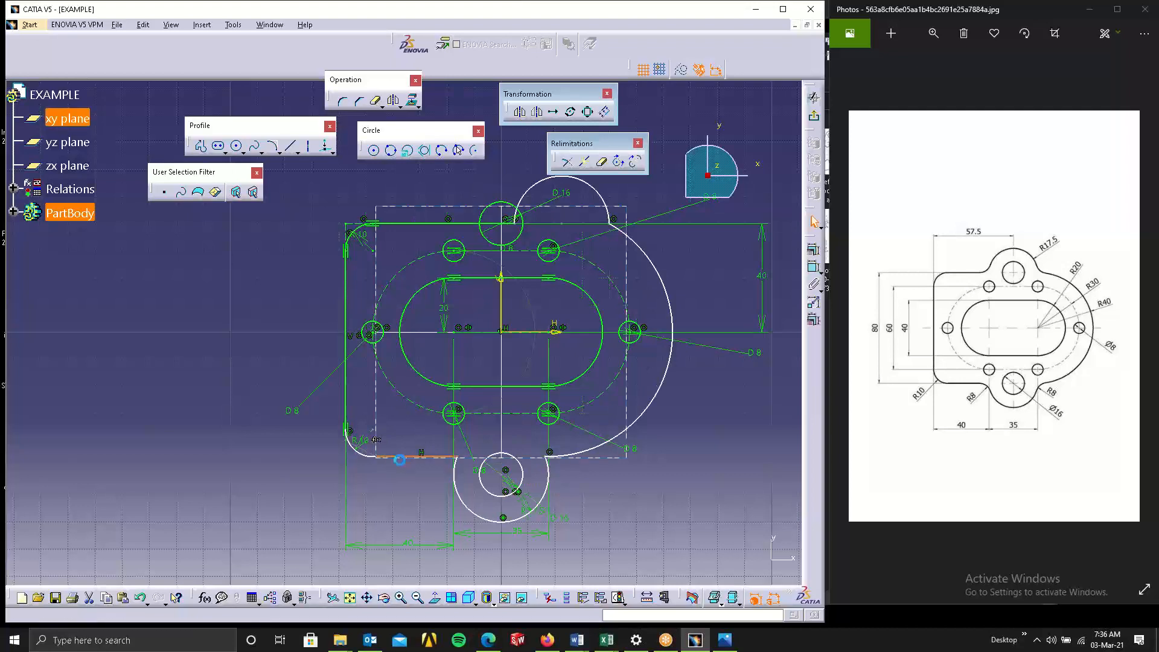
pyautogui.hotkey('ctrl', 'z')
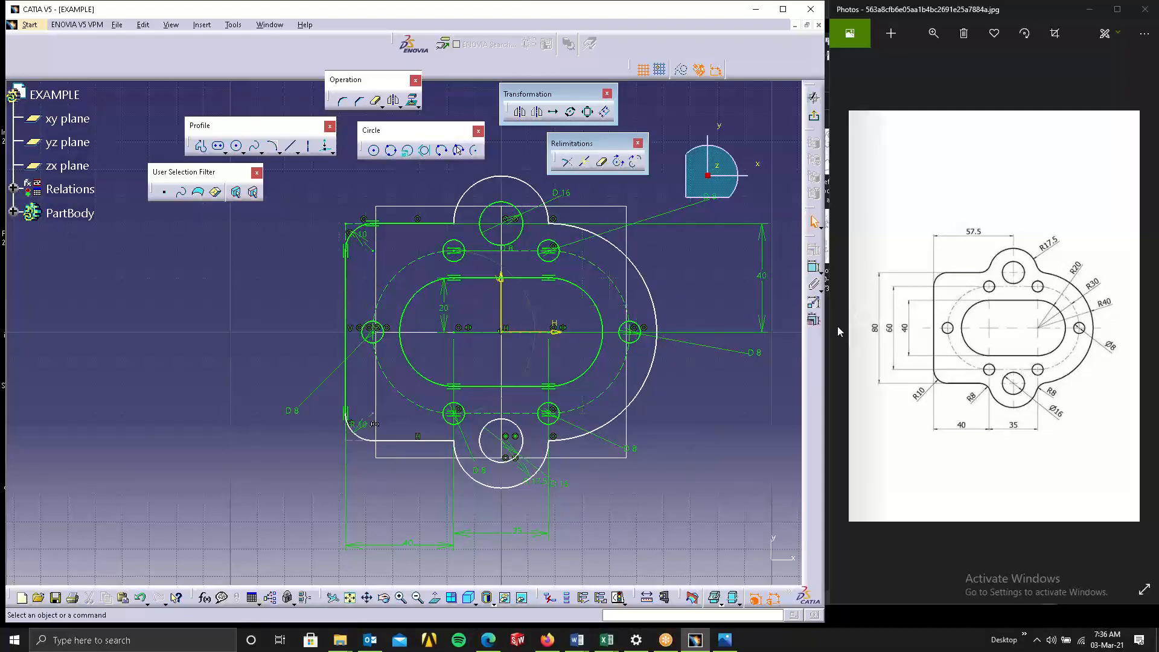
# Dimension the vertical distance between the top and bottom edge lines of the plate.
pyautogui.click(814, 267)
pyautogui.click(410, 442)
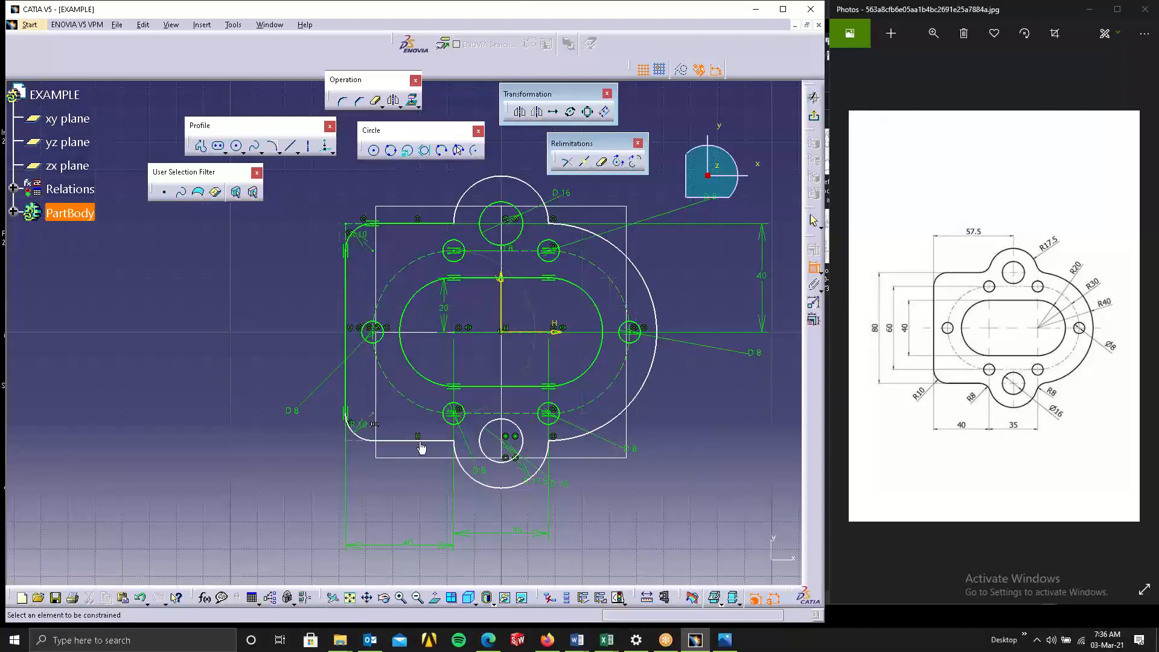
pyautogui.click(414, 223)
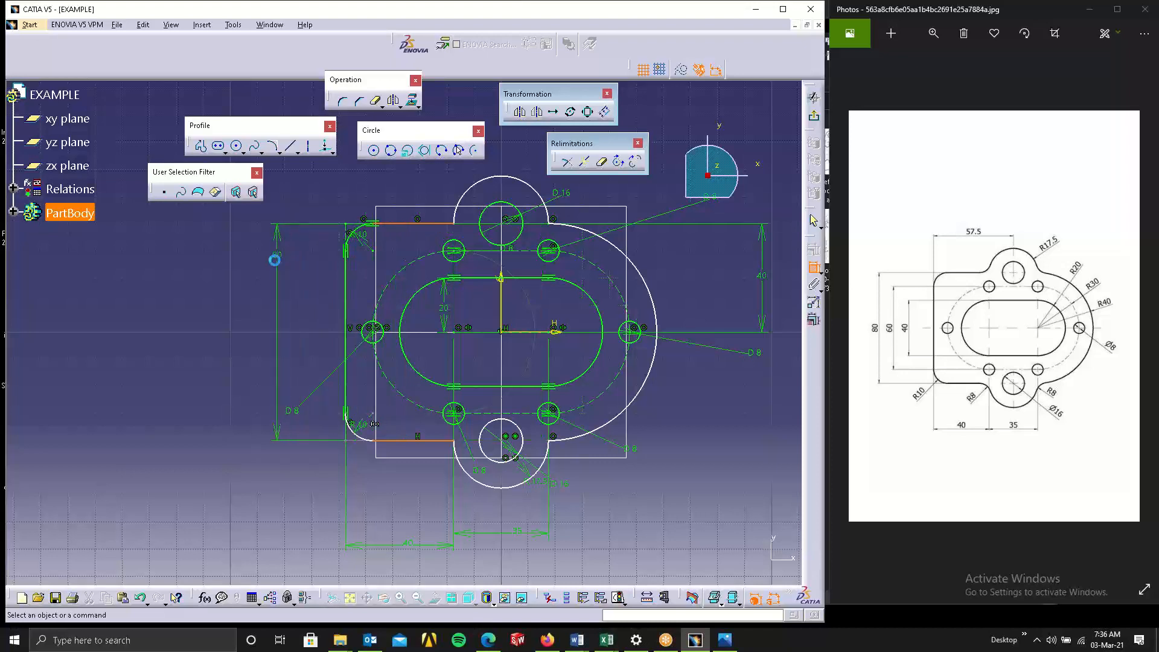
pyautogui.click(273, 259)
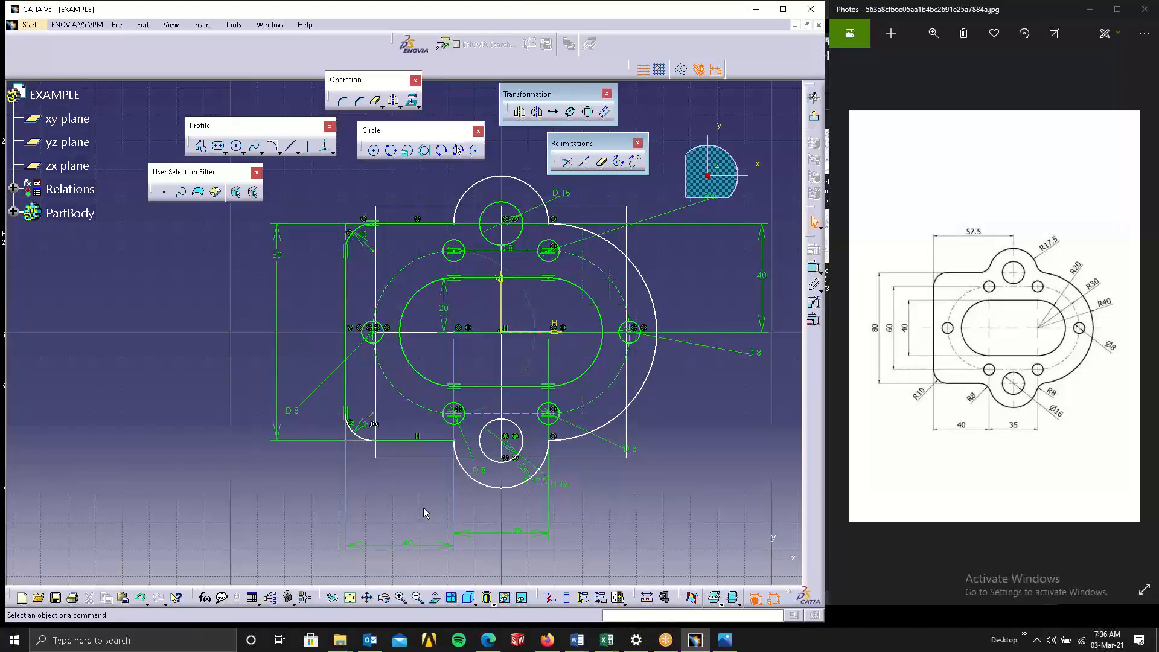
# Apply a symmetry constraint to the top and bottom edge lines of the plate.
pyautogui.click(409, 441)
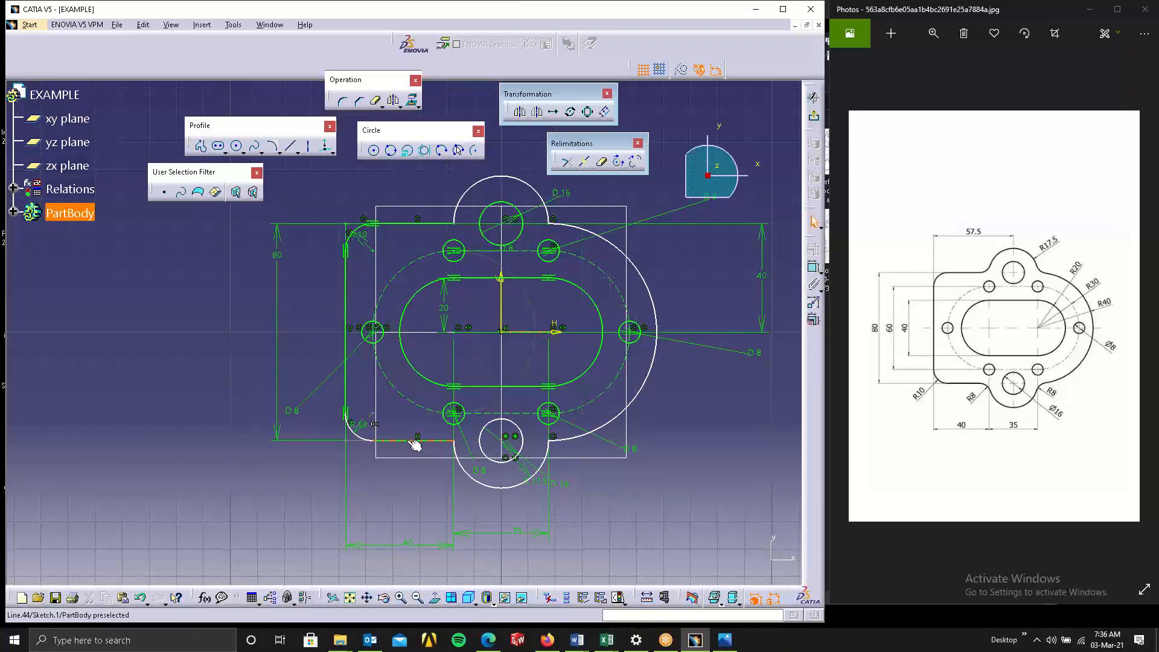
pyautogui.keyDown('ctrl'); pyautogui.click(435, 224); pyautogui.keyUp('ctrl')
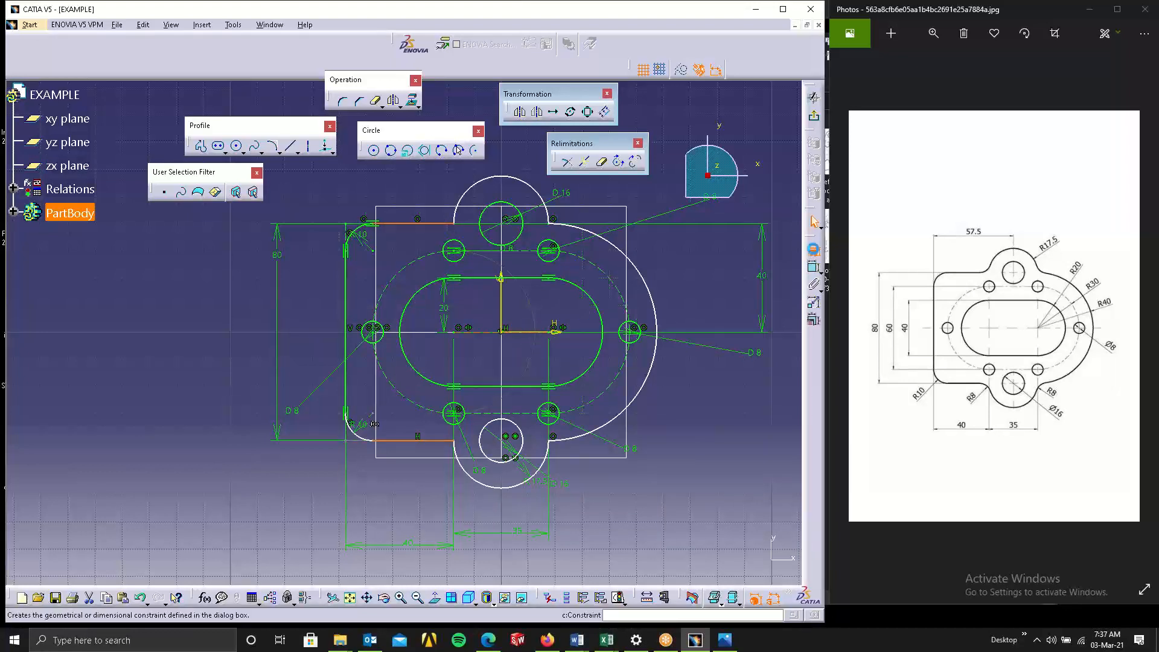
pyautogui.click(814, 266)
pyautogui.click(773, 207)
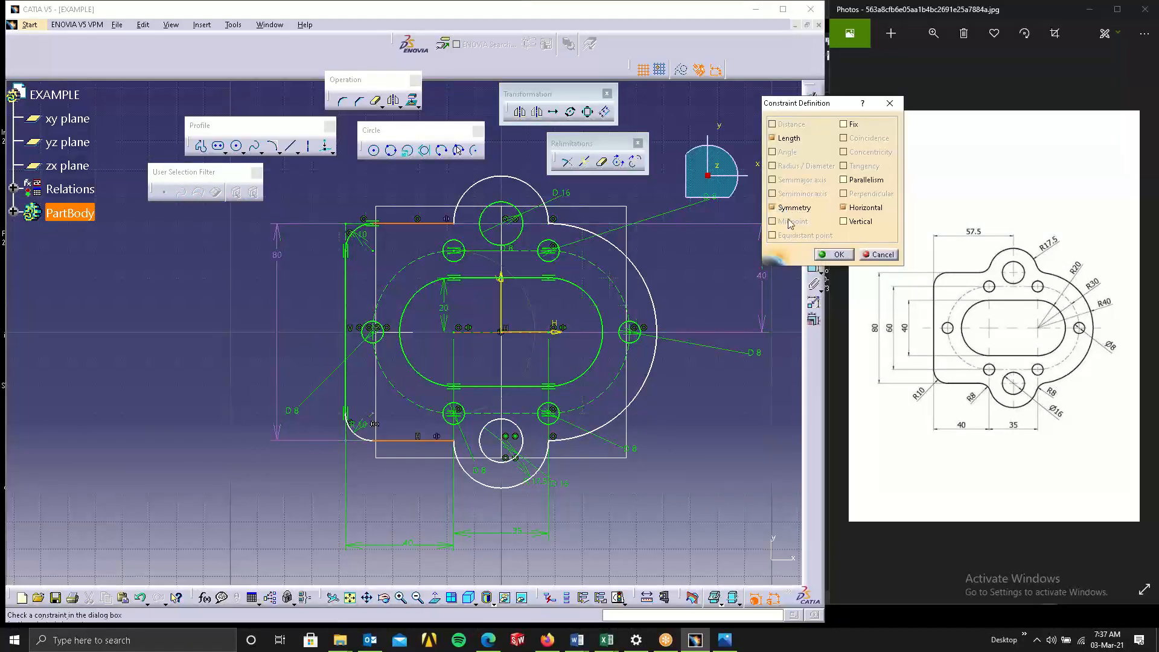
pyautogui.click(840, 255)
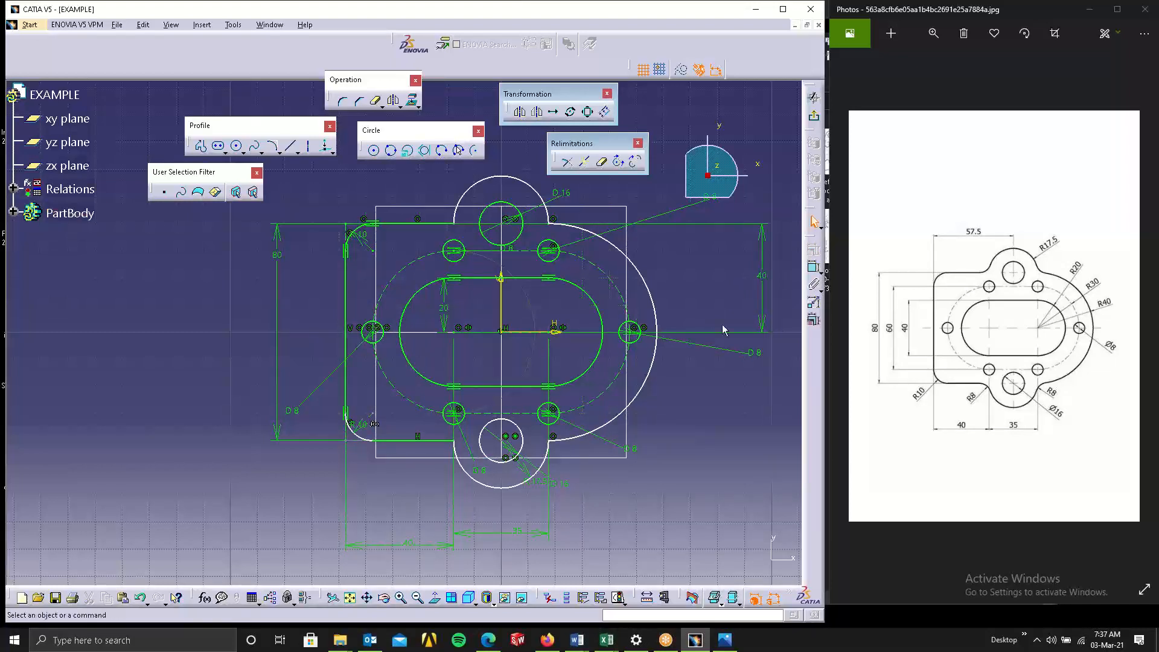
pyautogui.click(602, 422)
pyautogui.click(533, 501)
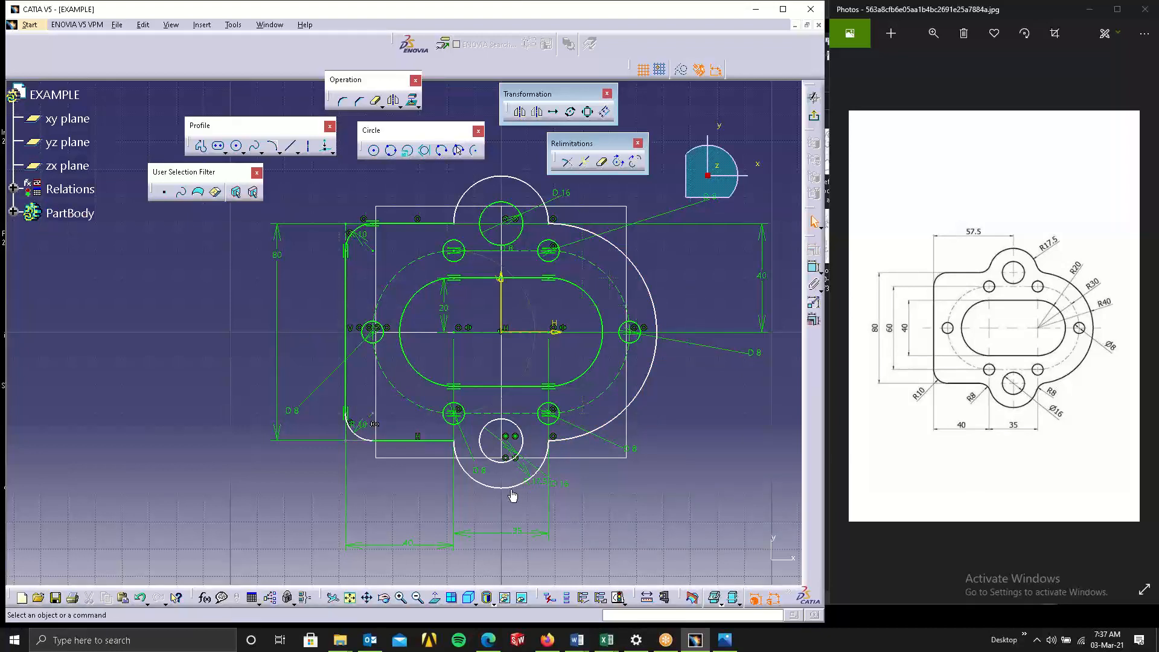
pyautogui.moveTo(512, 496); pyautogui.dragTo(525, 518)
pyautogui.hotkey('ctrl', 'z')
pyautogui.moveTo(510, 494); pyautogui.dragTo(519, 535)
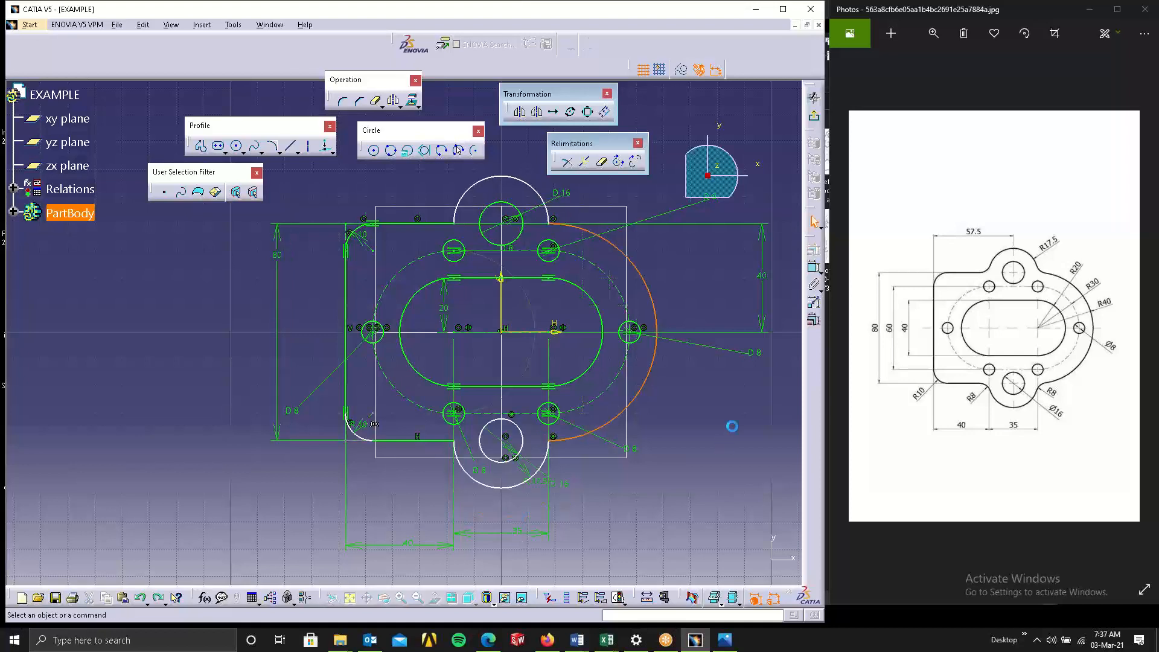
# Make the upper boss center point coincident with the top edge line of the plate.
pyautogui.click(503, 225)
pyautogui.click(444, 224)
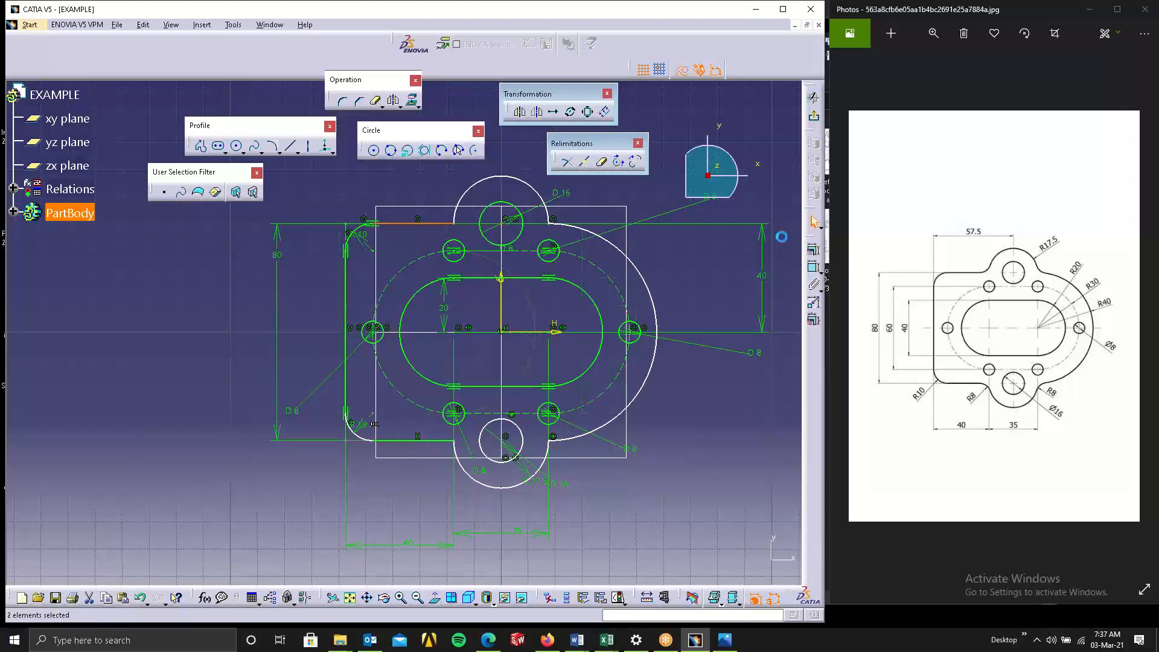
pyautogui.click(814, 250)
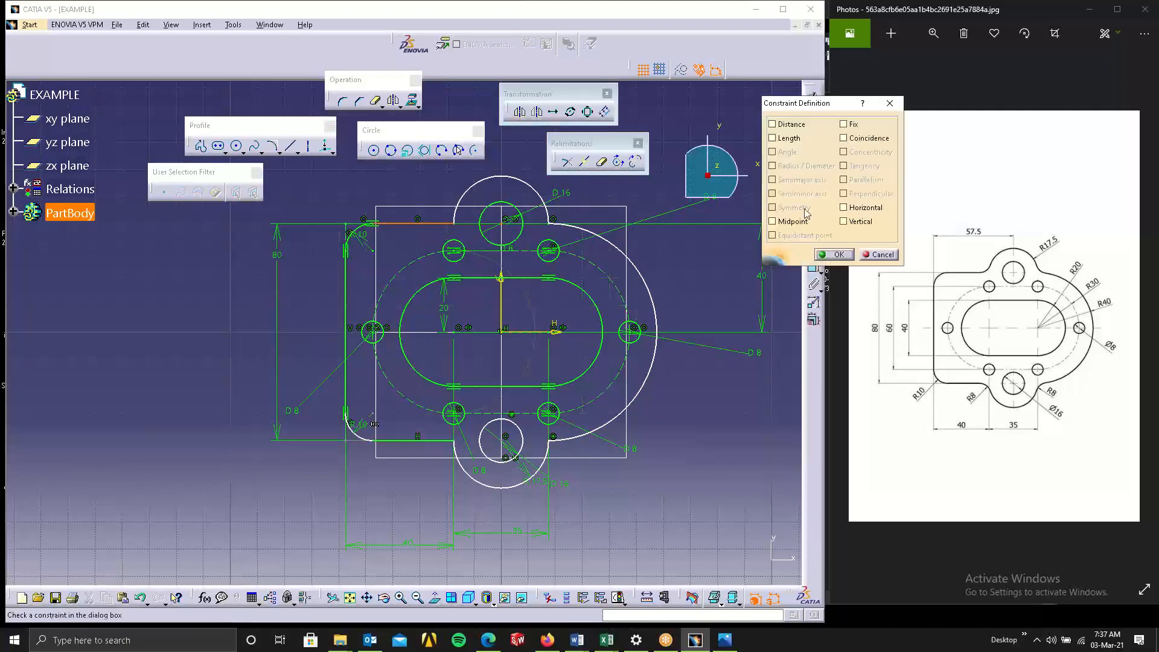
pyautogui.click(844, 137)
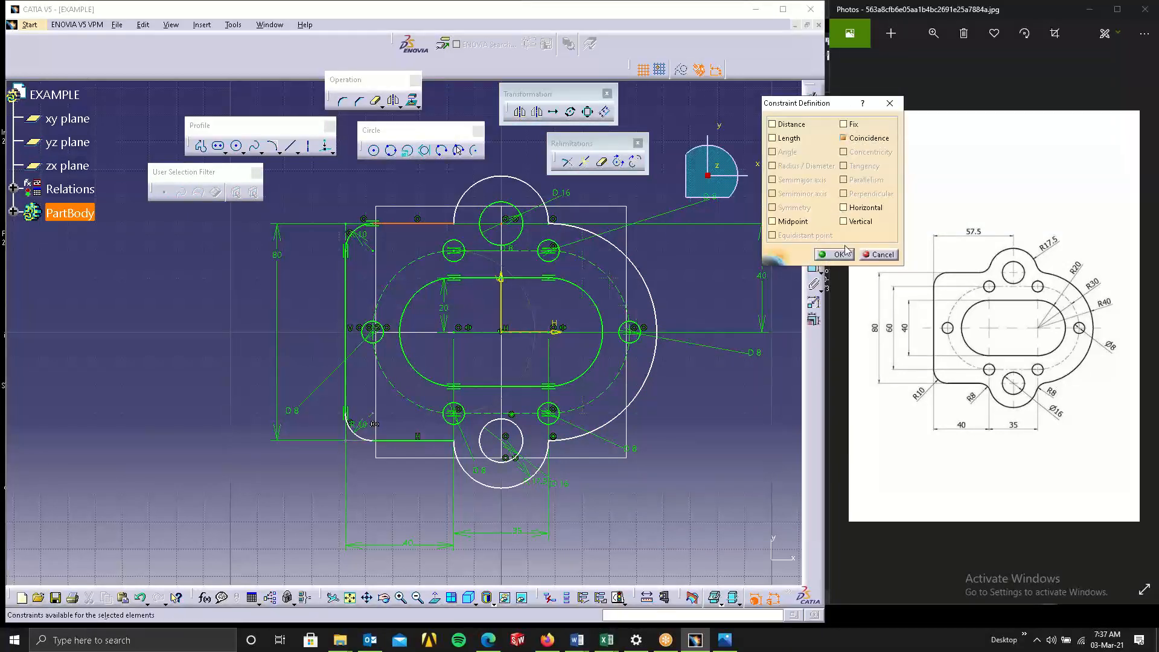
pyautogui.click(843, 254)
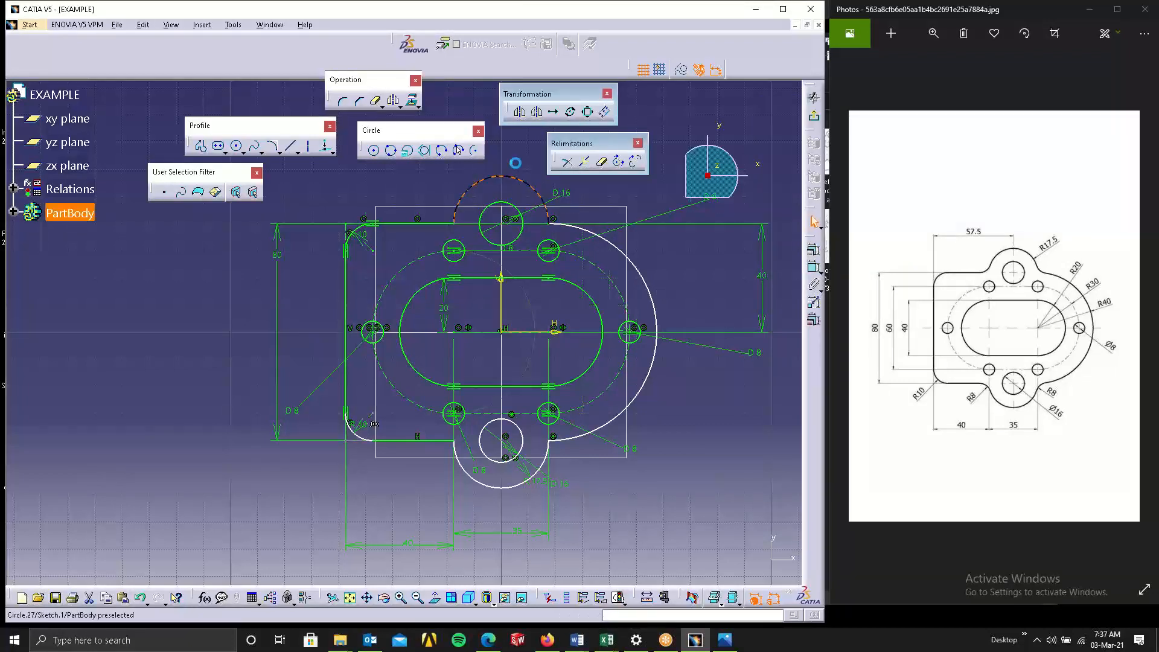
# Make the lower boss center point coincident with the bottom edge line of the plate.
pyautogui.click(522, 185)
pyautogui.click(703, 475)
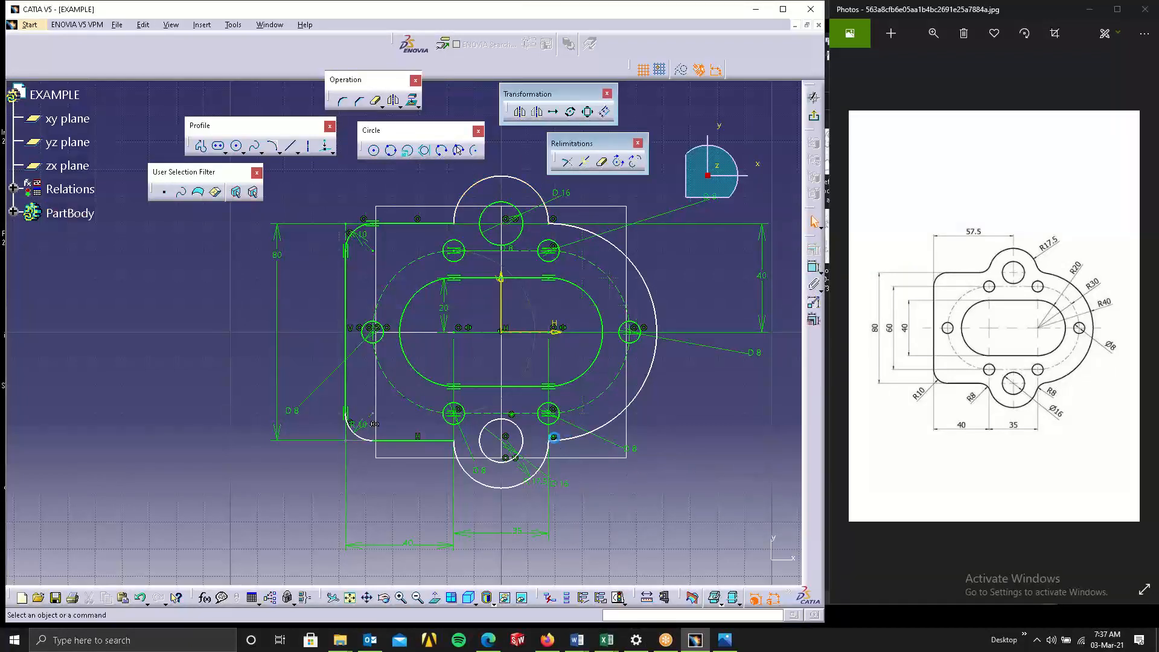
pyautogui.click(501, 442)
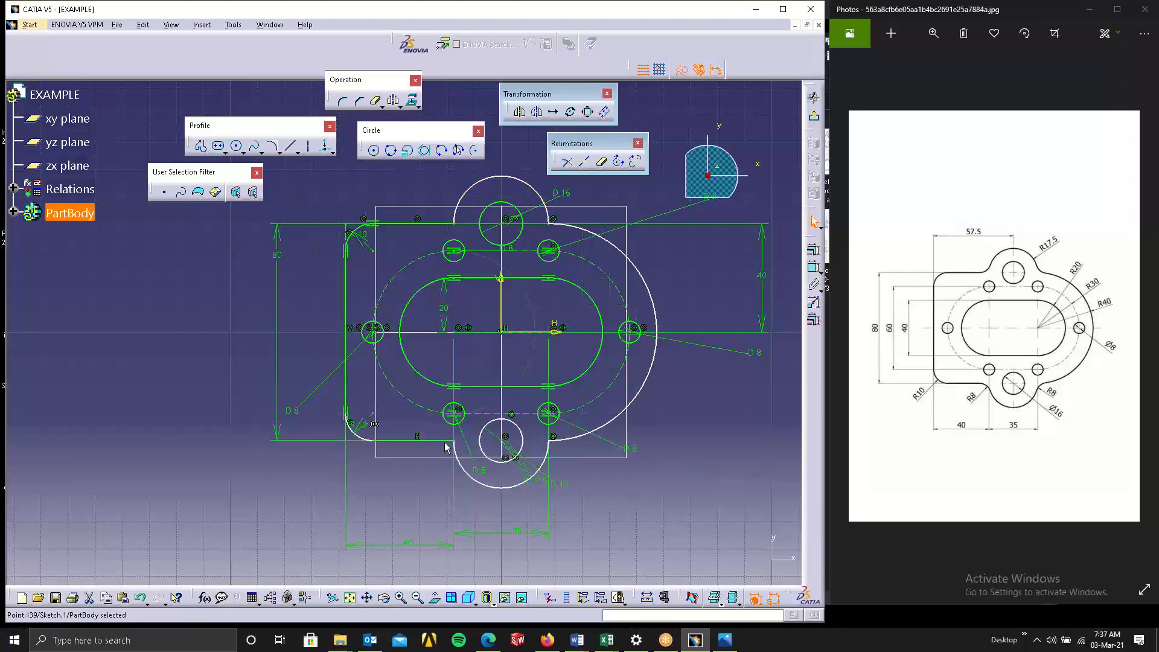
pyautogui.keyDown('ctrl'); pyautogui.click(447, 441); pyautogui.keyUp('ctrl')
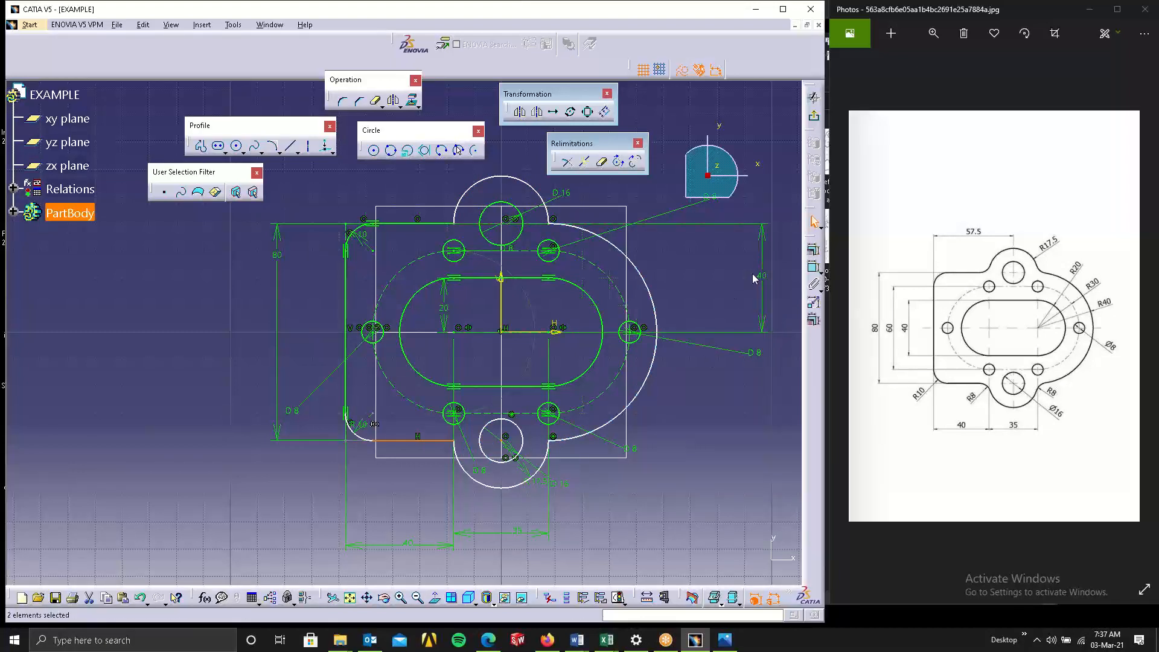
pyautogui.click(813, 249)
pyautogui.click(879, 138)
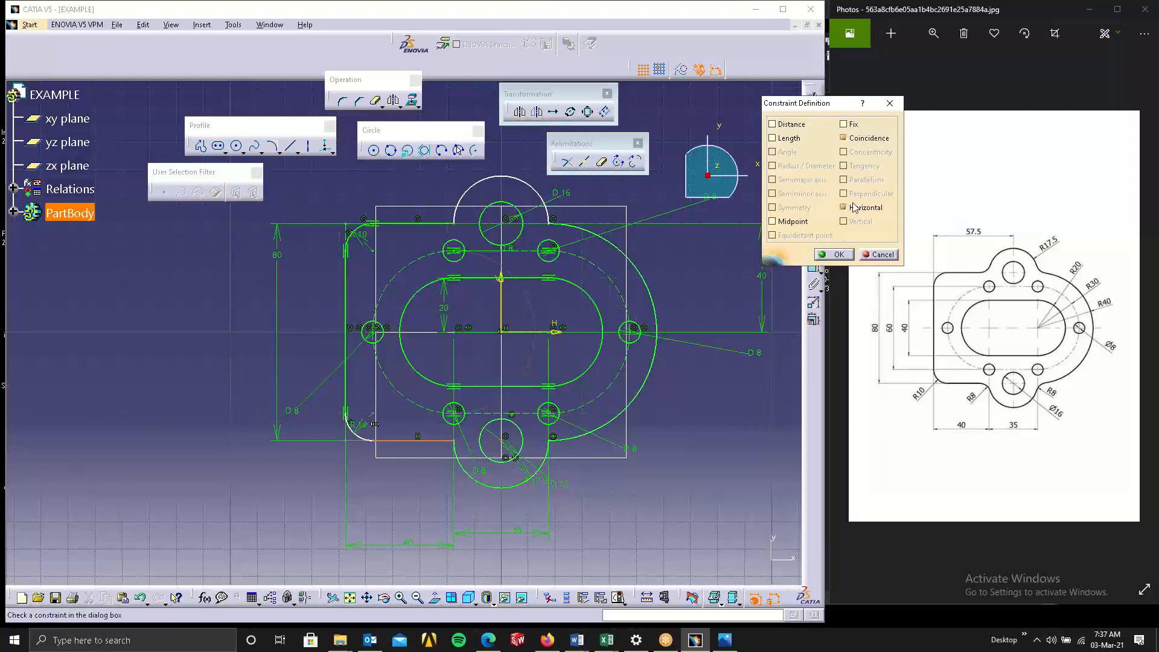
pyautogui.click(835, 254)
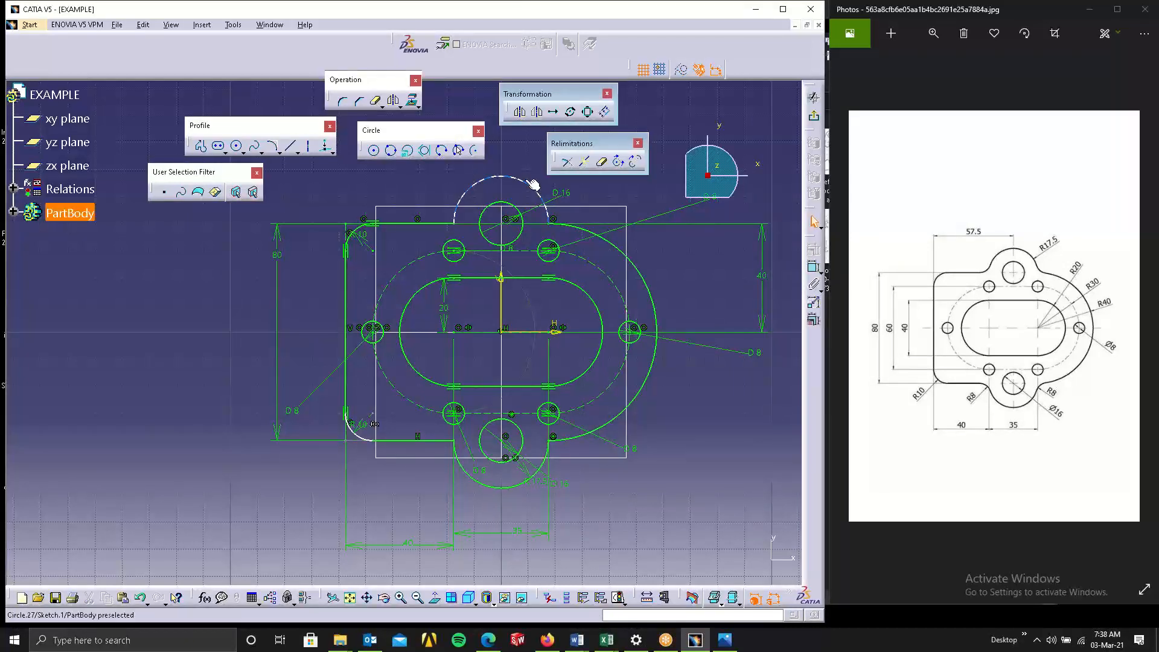
# Dimension the radius of the upper R17.5 boss arc.
pyautogui.moveTo(526, 181); pyautogui.dragTo(469, 190)
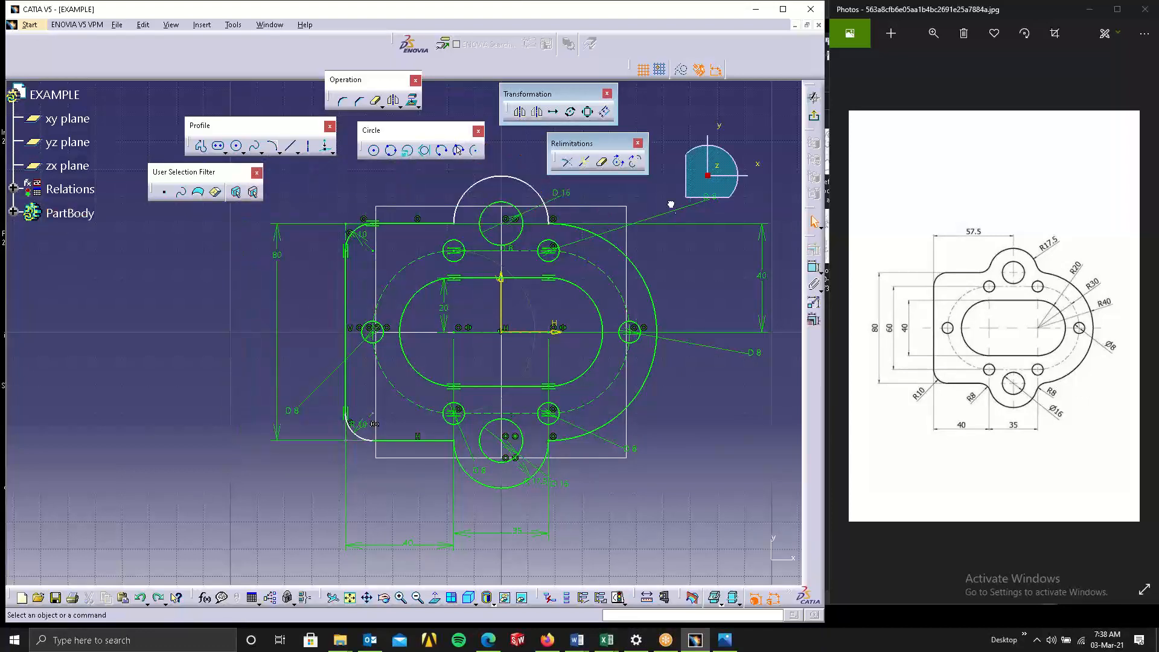
pyautogui.click(814, 268)
pyautogui.click(519, 182)
pyautogui.click(521, 144)
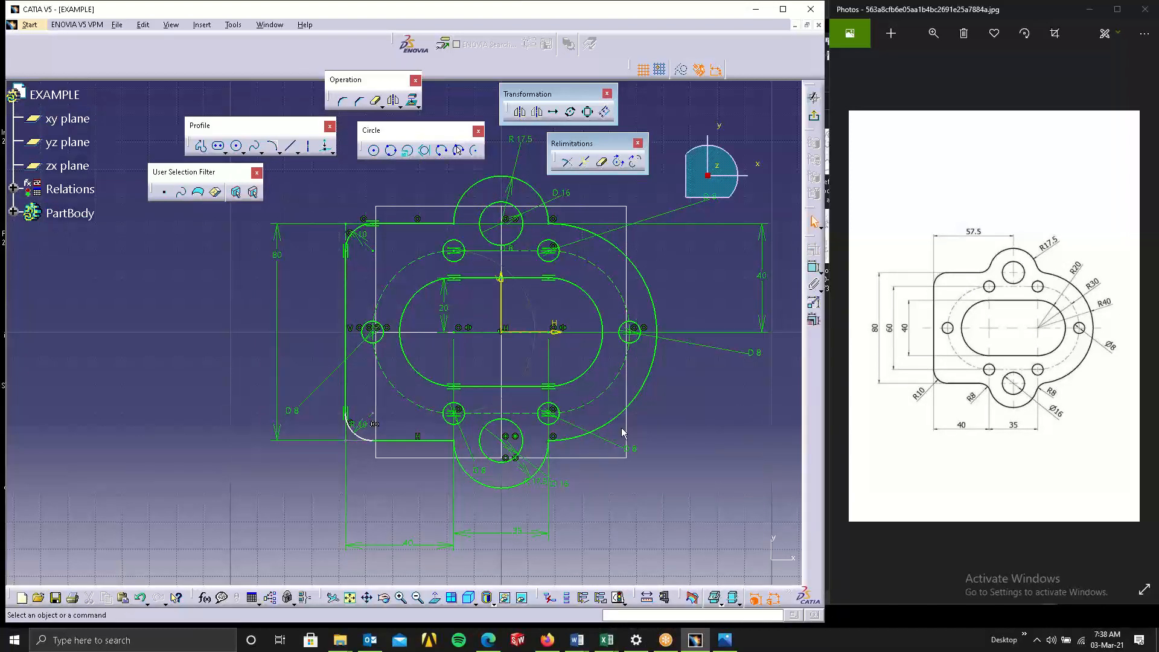
pyautogui.click(368, 442)
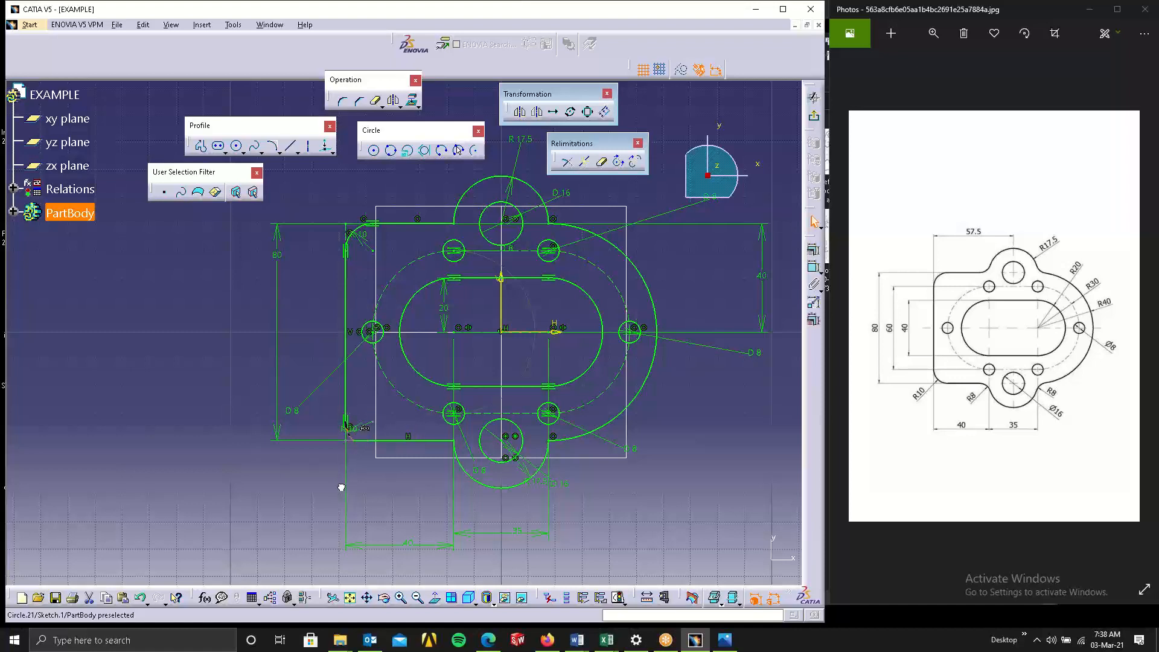
pyautogui.moveTo(369, 473); pyautogui.dragTo(375, 462)
pyautogui.hotkey('ctrl', 'z')
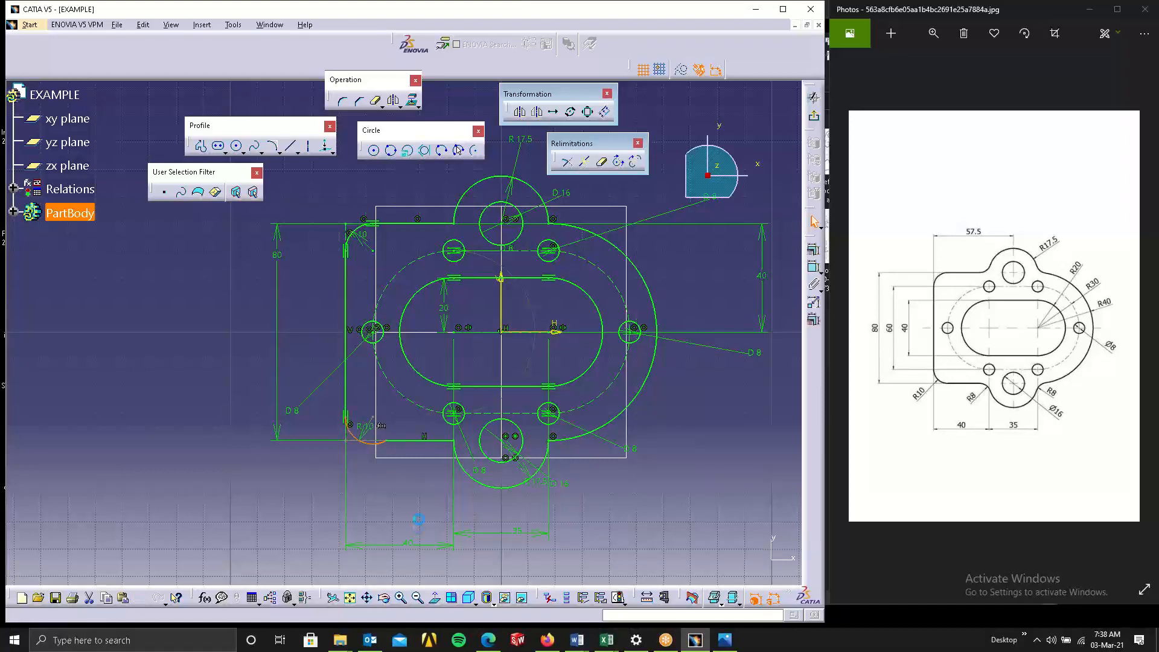
pyautogui.click(418, 444)
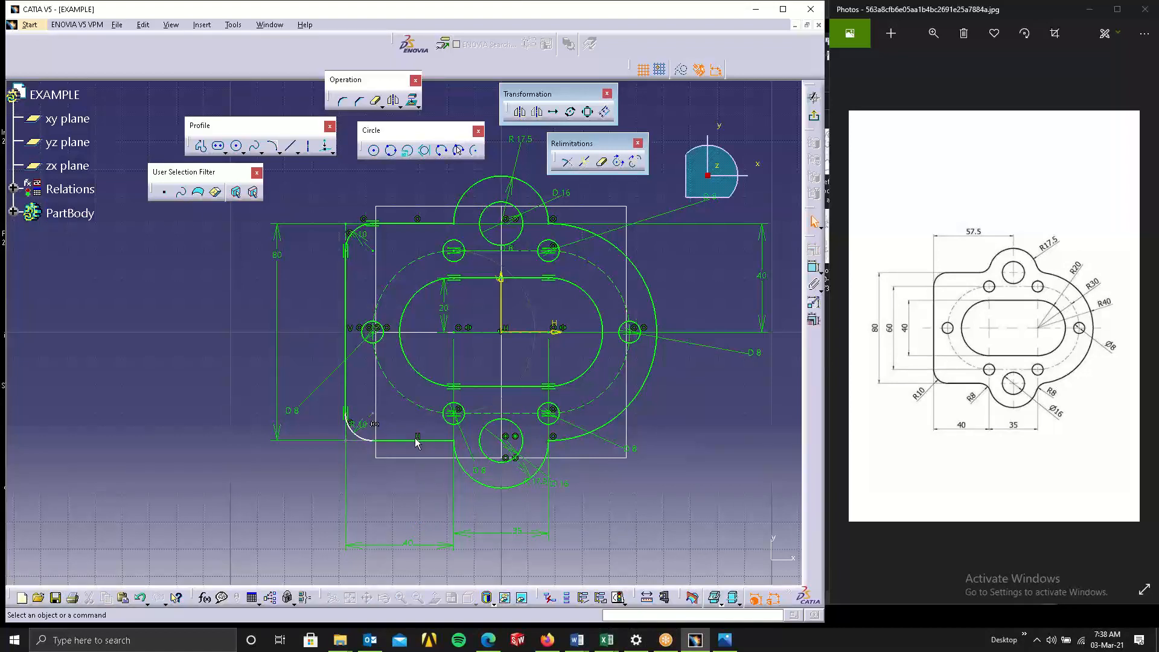
pyautogui.click(400, 443)
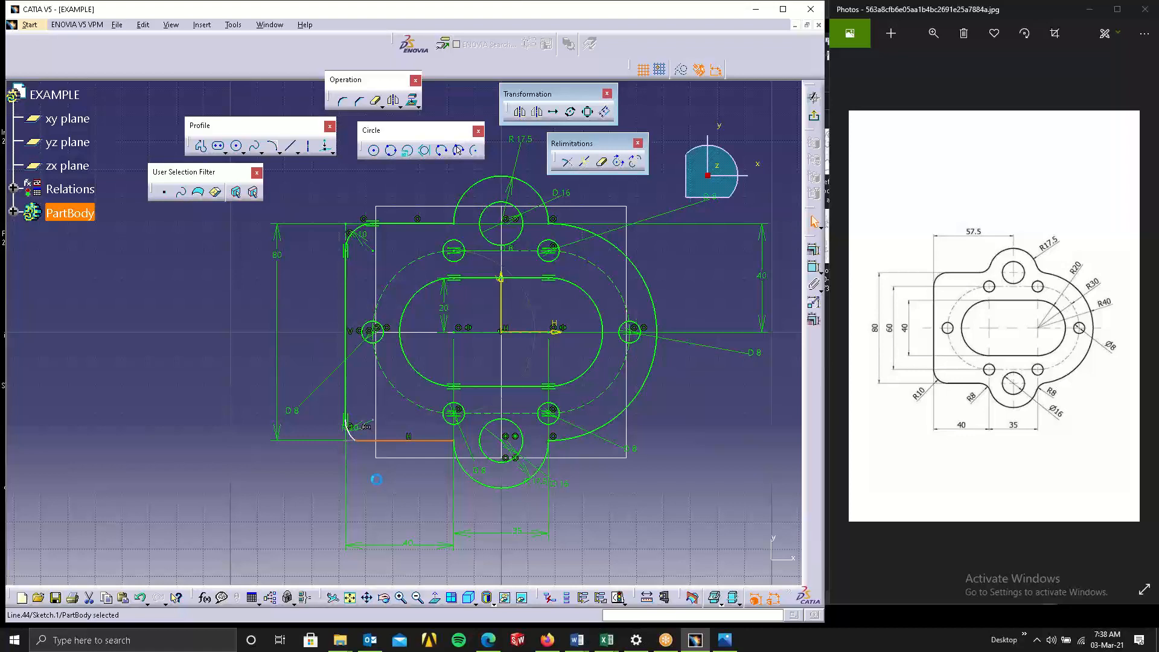
pyautogui.hotkey('ctrl', 'z')
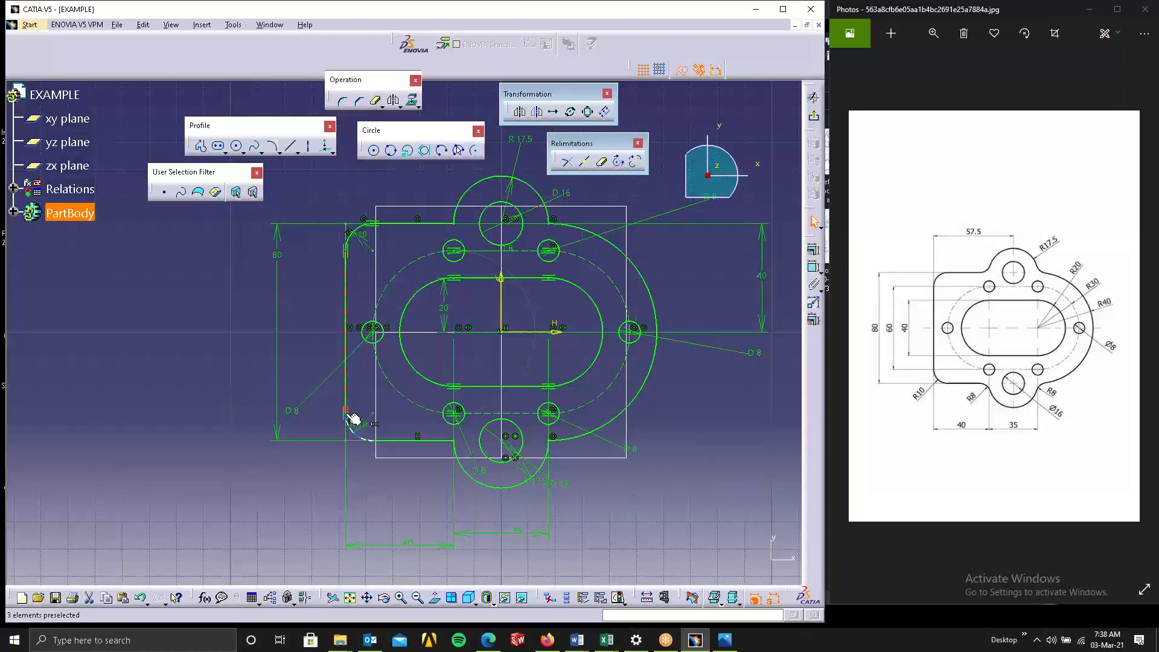
pyautogui.click(346, 413)
pyautogui.click(326, 278)
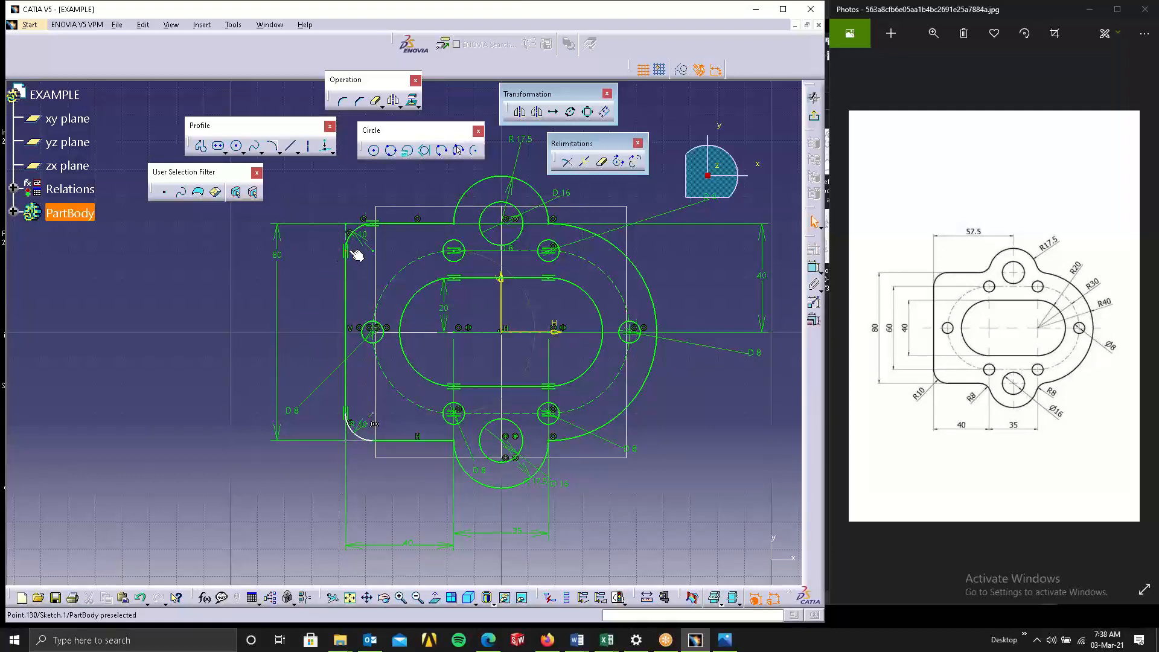
pyautogui.click(346, 254)
pyautogui.keyDown('ctrl'); pyautogui.click(354, 417); pyautogui.keyUp('ctrl')
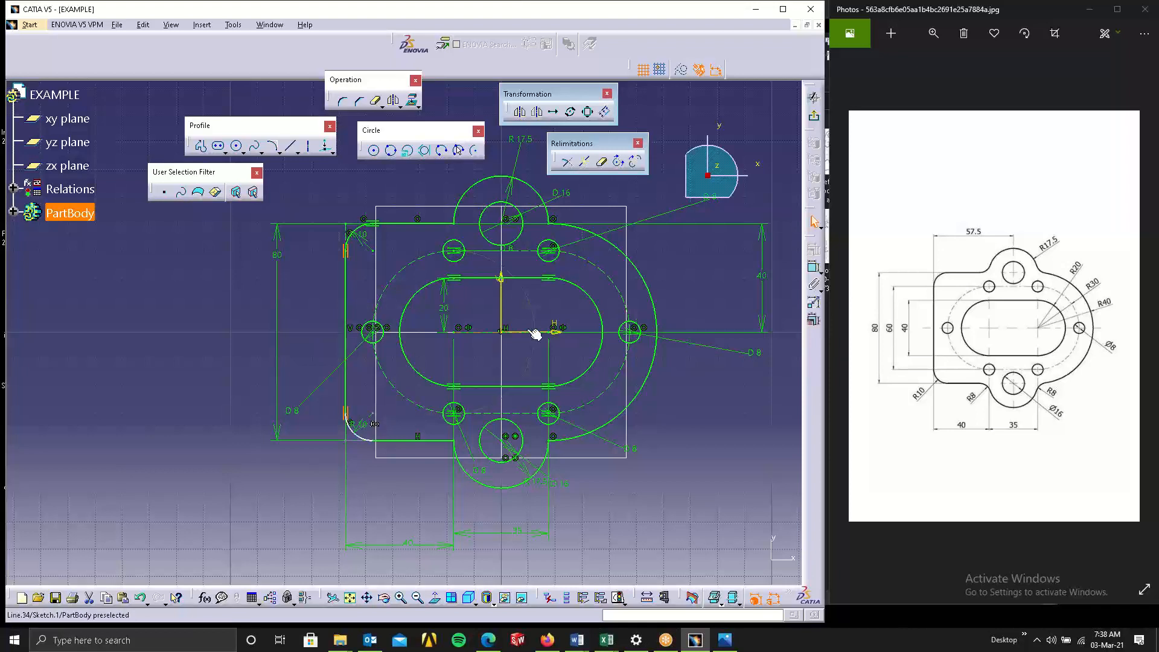
pyautogui.click(813, 266)
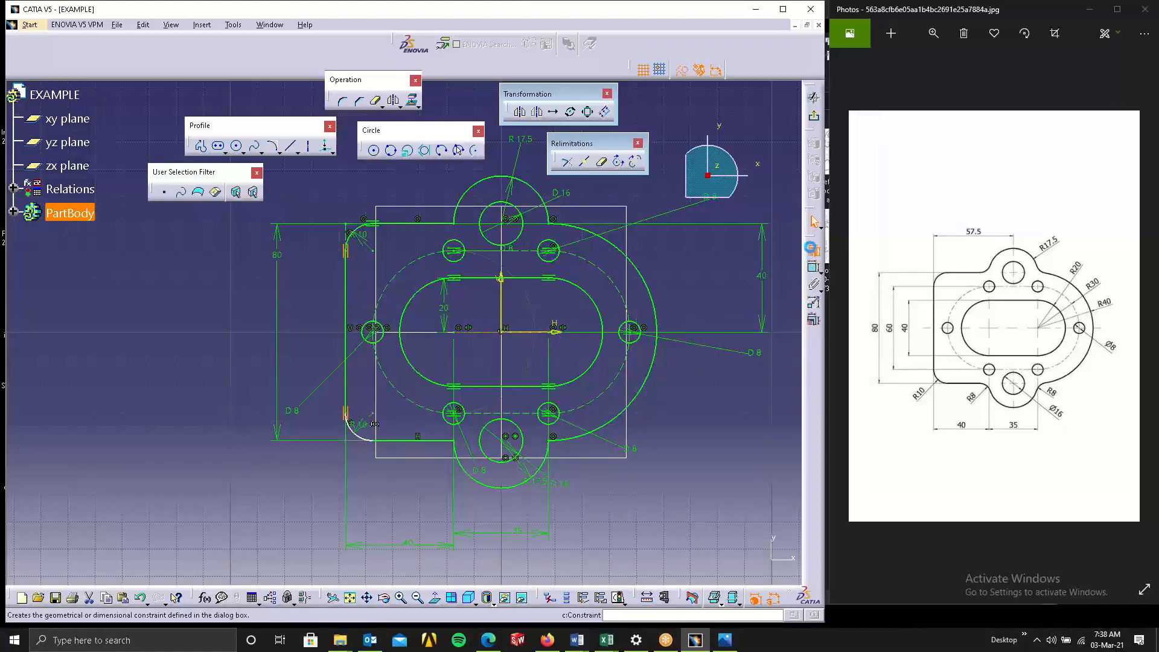
pyautogui.click(866, 254)
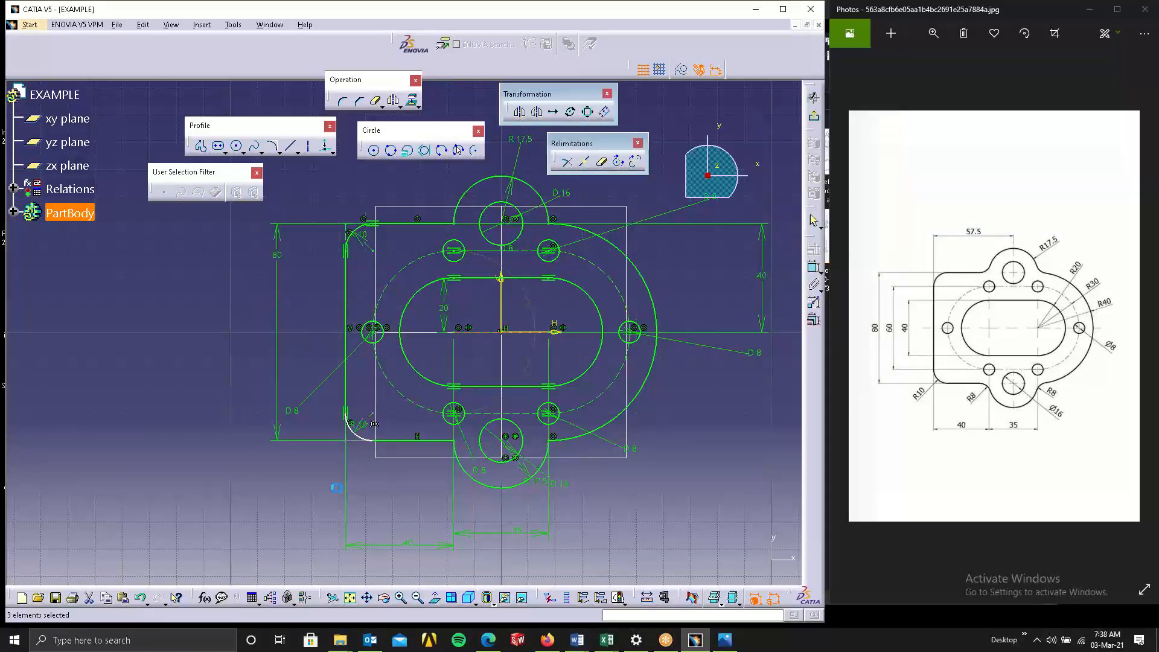
# Select the lower left edge segment and corner and apply a length constraint.
pyautogui.click(311, 361)
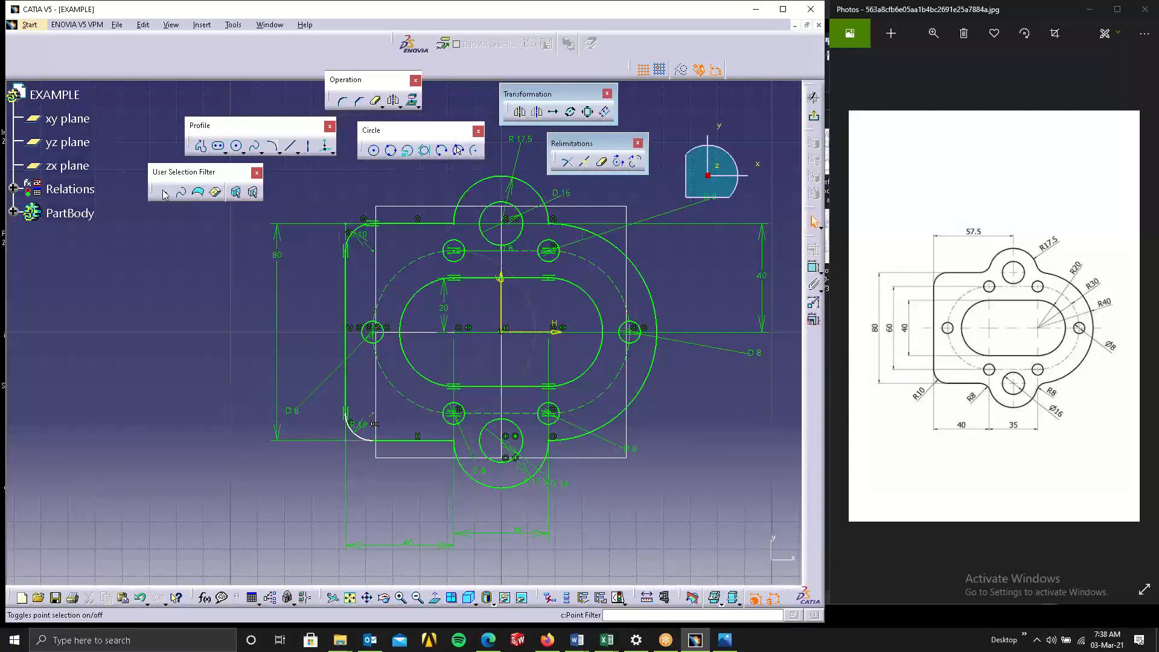
pyautogui.click(349, 235)
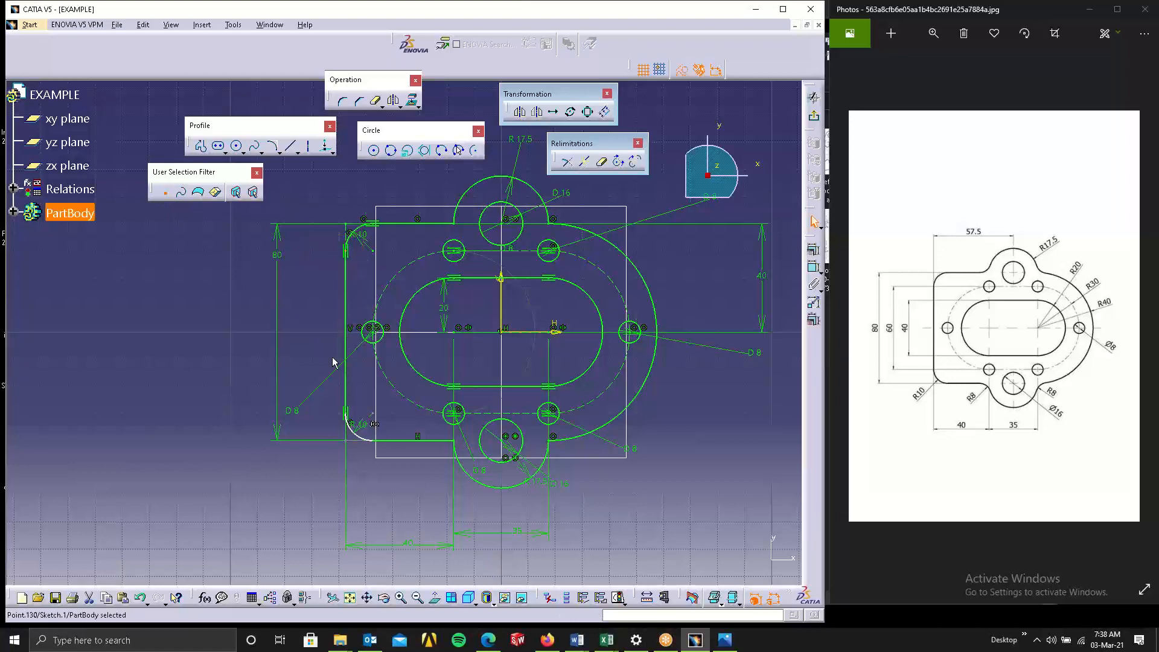
pyautogui.moveTo(337, 395); pyautogui.dragTo(373, 431)
pyautogui.click(813, 249)
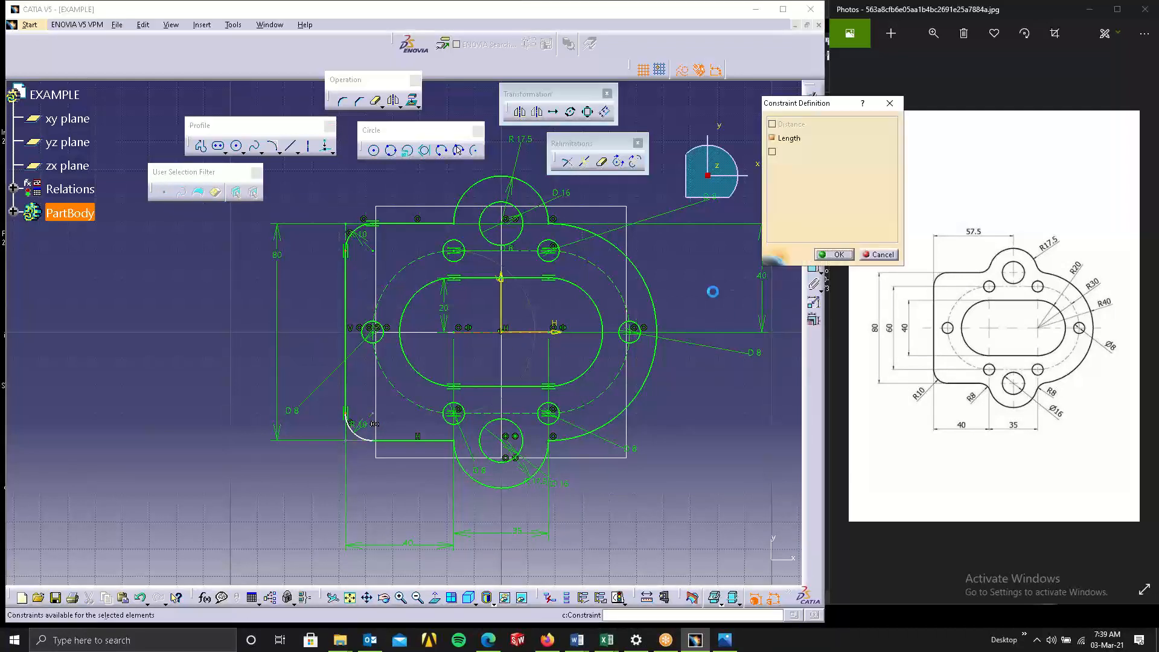
pyautogui.click(817, 254)
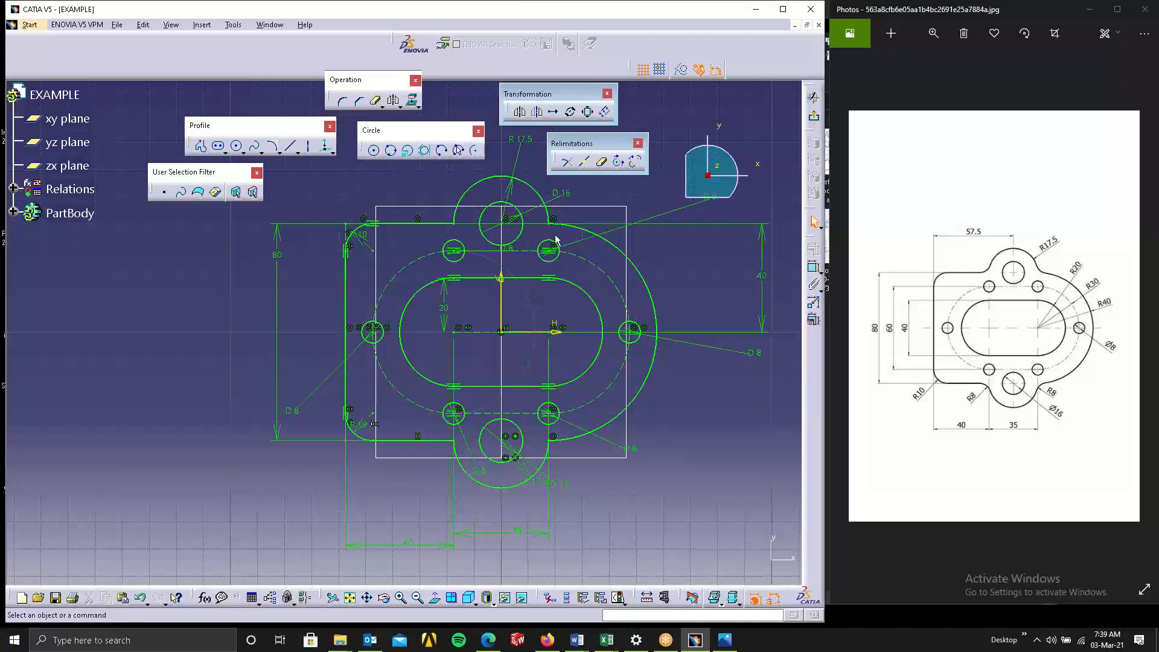
# Try to add a corner between the top edge line and the upper boss arc.
pyautogui.click(342, 103)
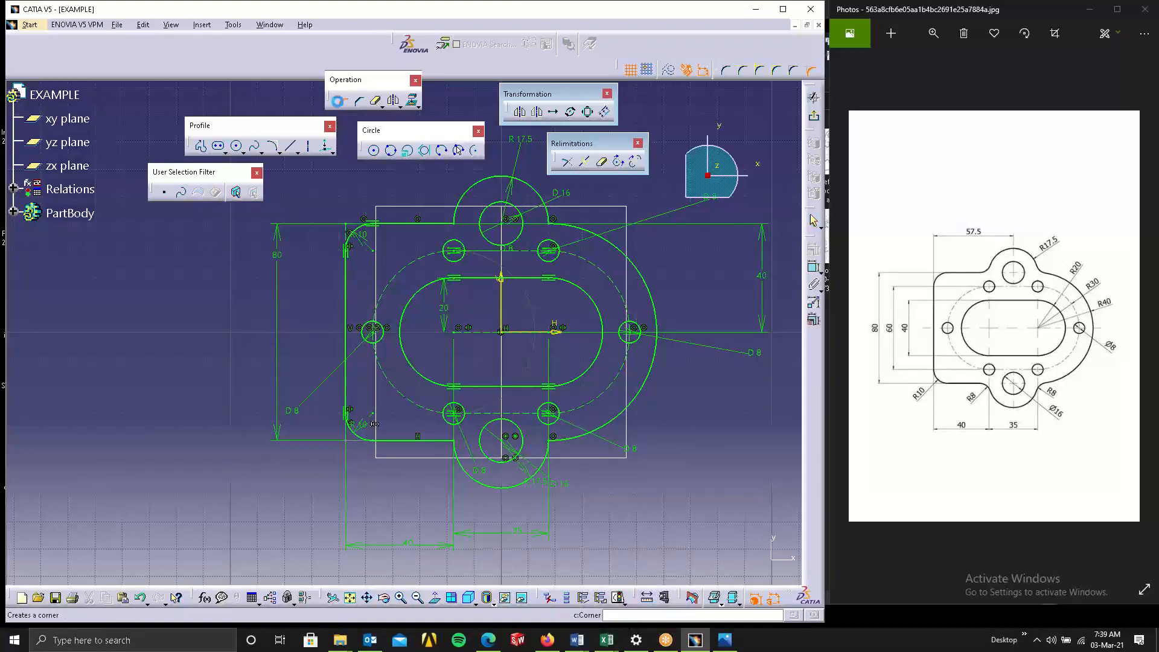
pyautogui.click(457, 230)
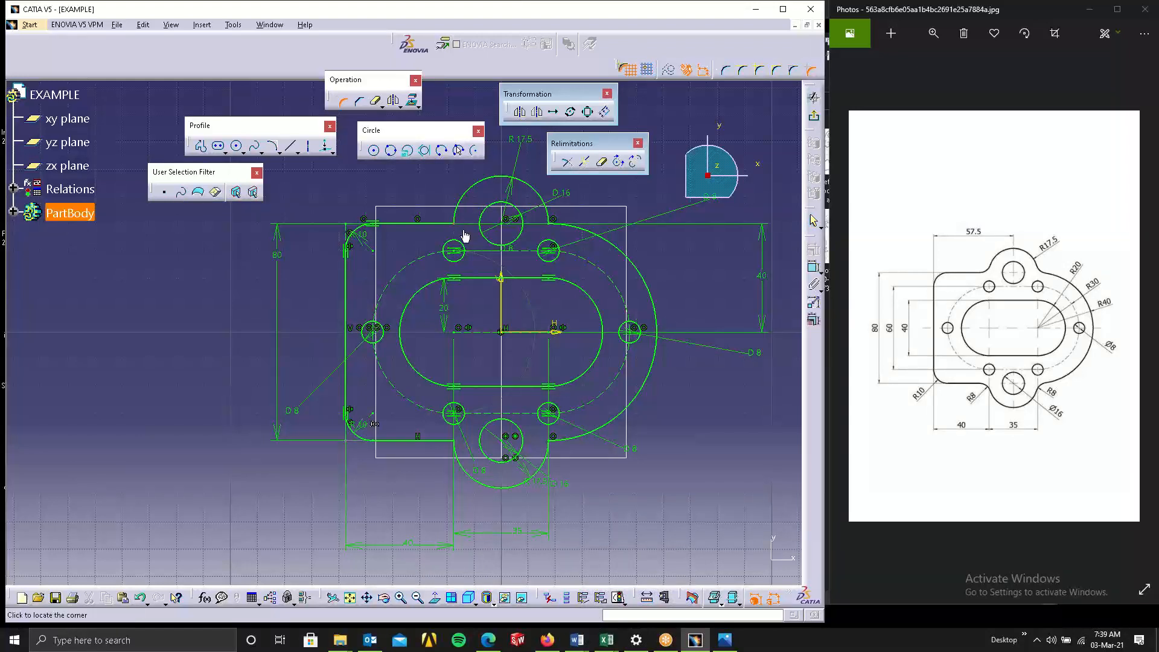
pyautogui.click(551, 230)
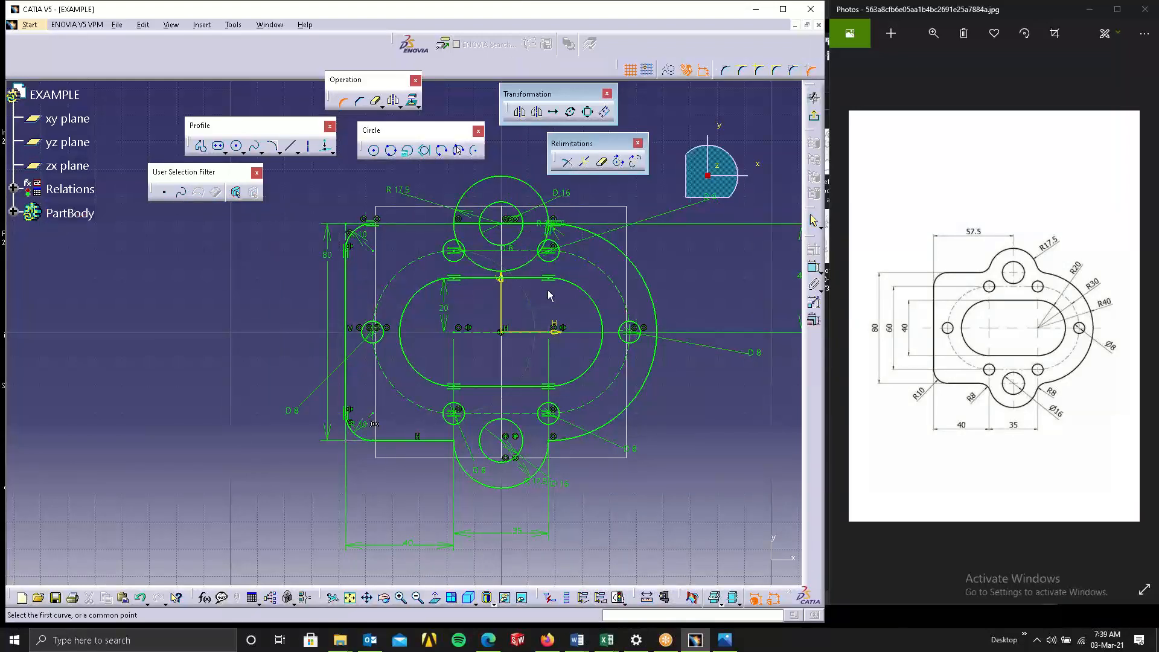
pyautogui.hotkey('ctrl', 'z')
pyautogui.click(343, 102)
pyautogui.hotkey('ctrl', 'z')
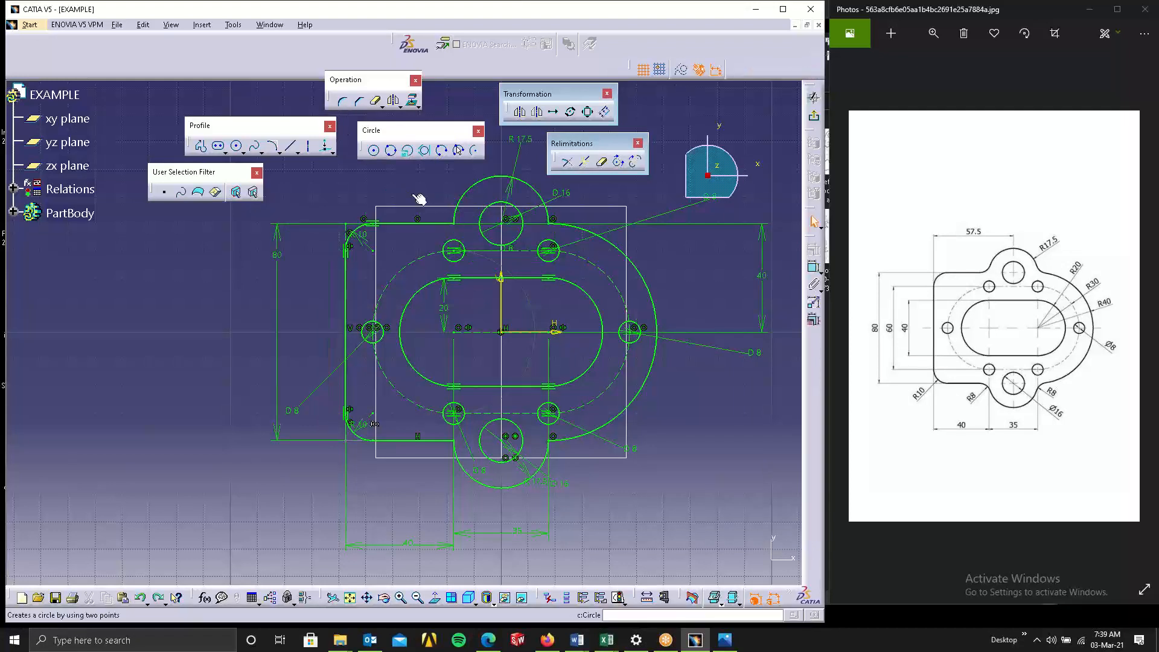
# Add 8 mm corners at the junctions between the boss arcs and the top and bottom edge lines.
pyautogui.click(455, 225)
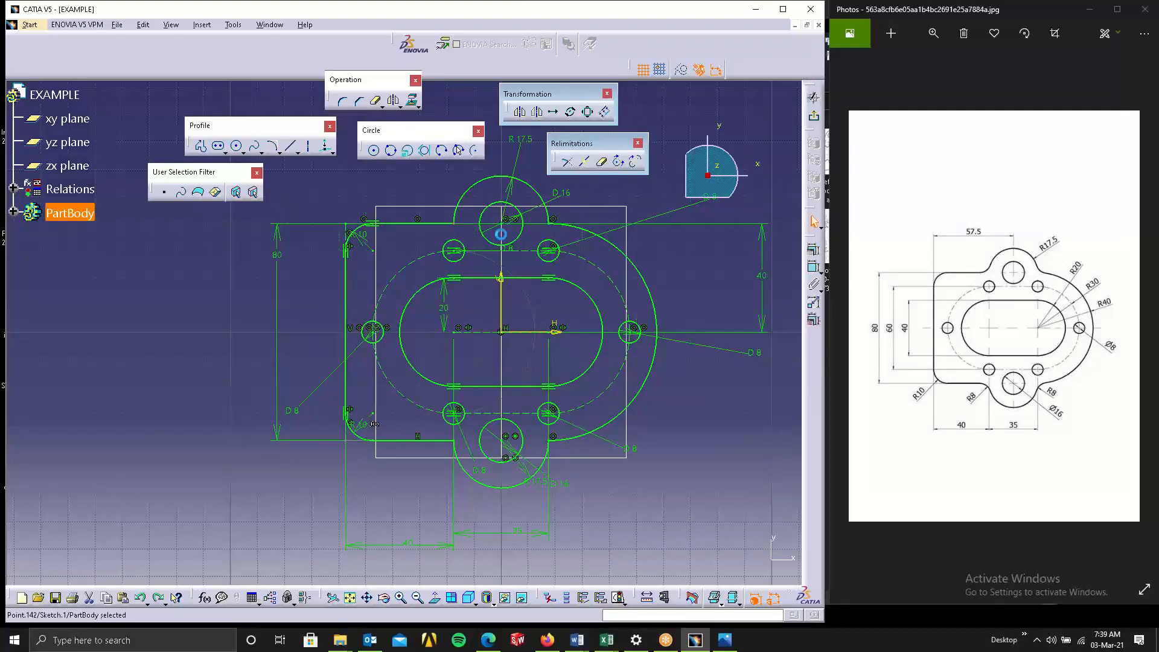
pyautogui.keyDown('ctrl'); pyautogui.click(552, 224); pyautogui.keyUp('ctrl')
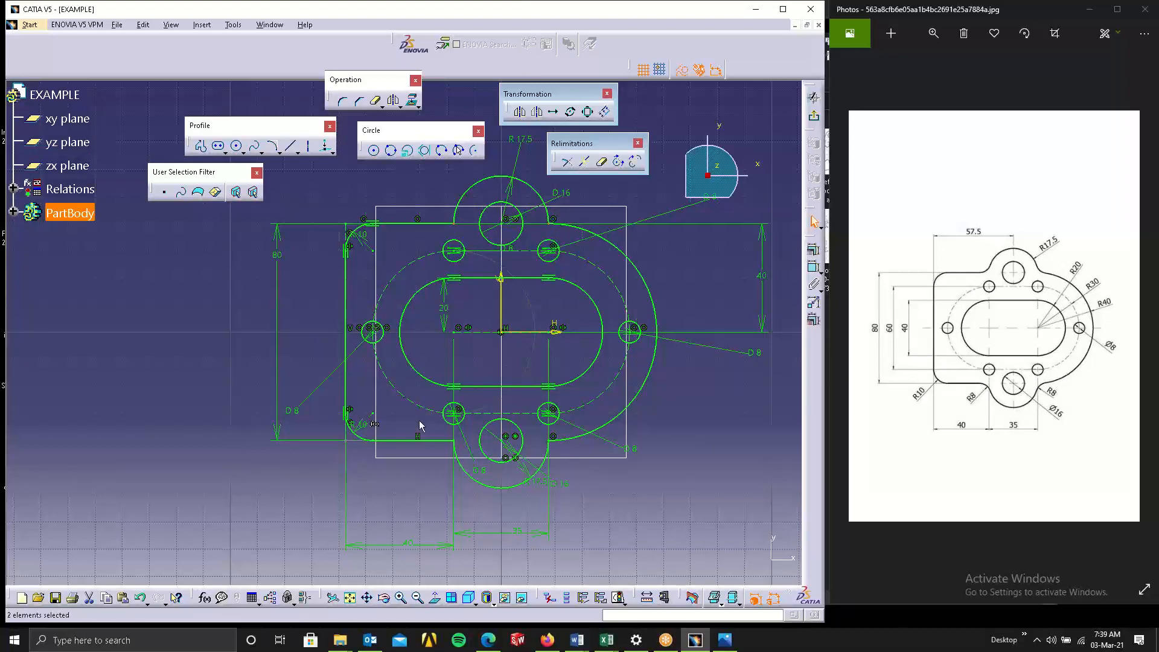
pyautogui.keyDown('ctrl'); pyautogui.click(554, 445); pyautogui.keyUp('ctrl')
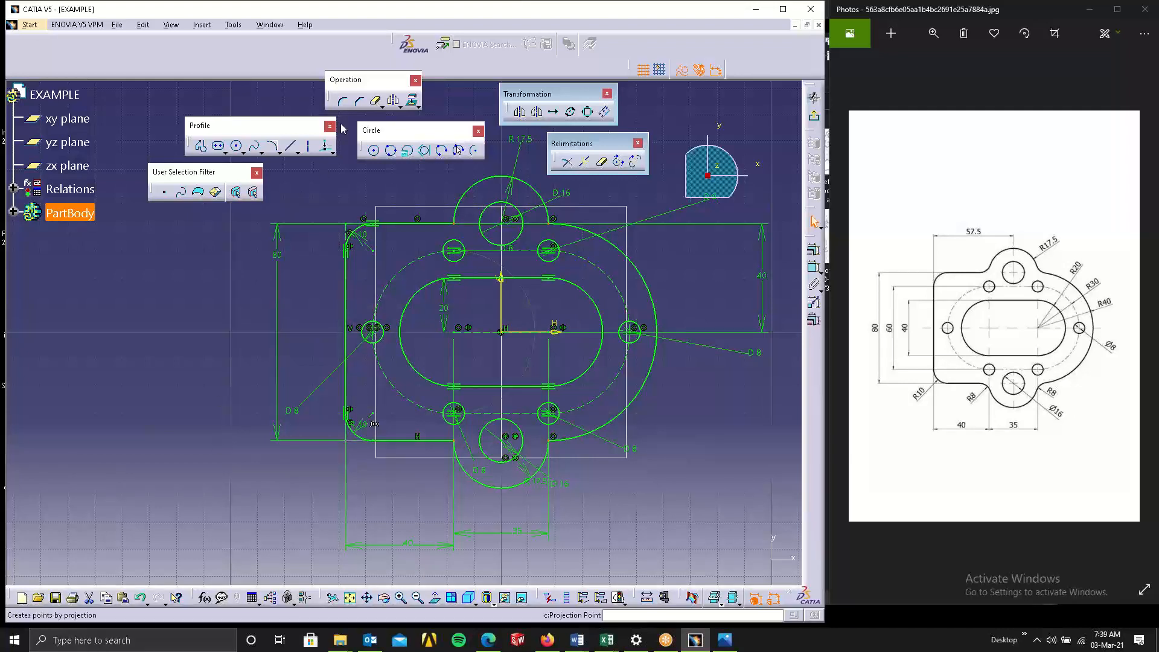
pyautogui.click(344, 102)
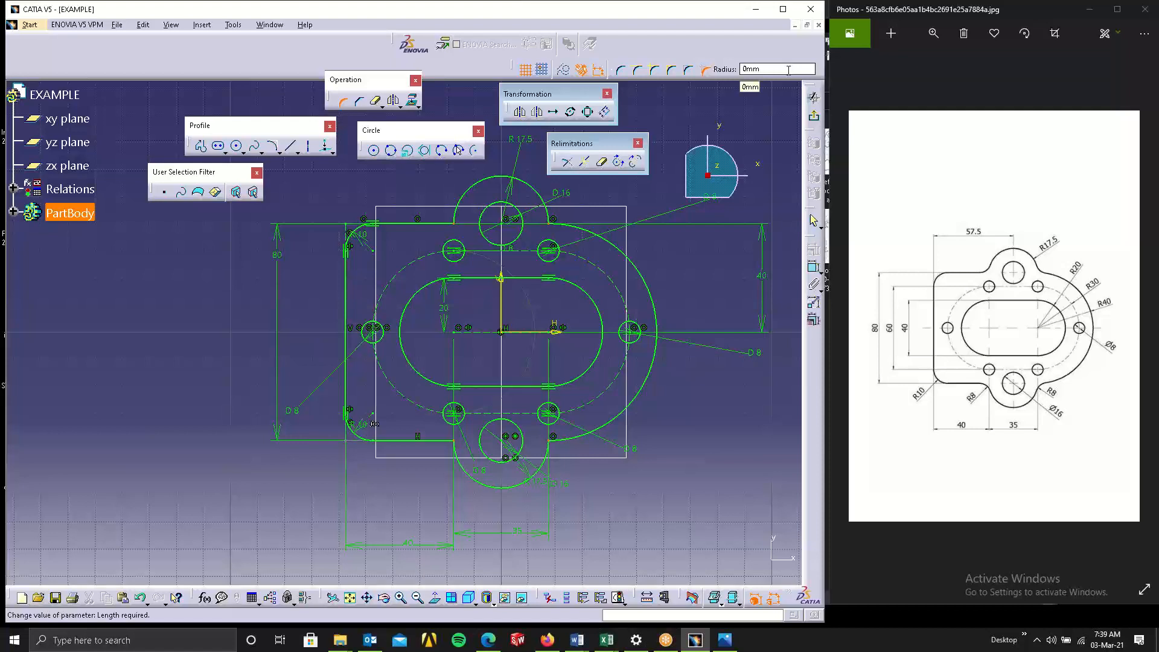
pyautogui.moveTo(788, 70); pyautogui.dragTo(679, 92)
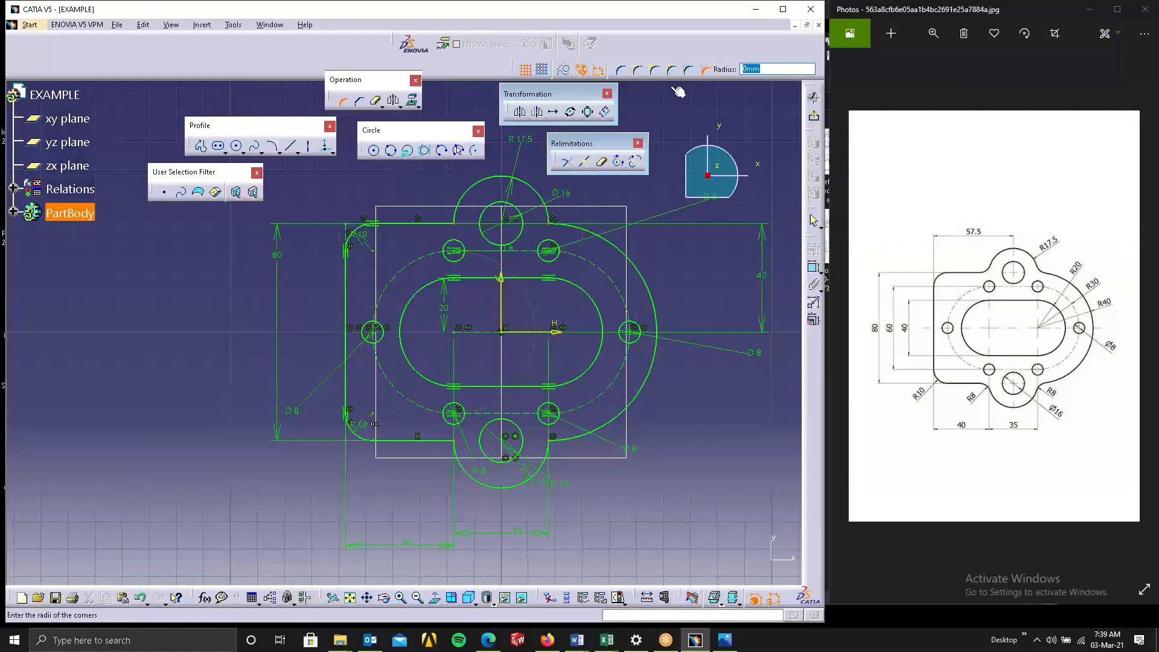
pyautogui.press('Return')
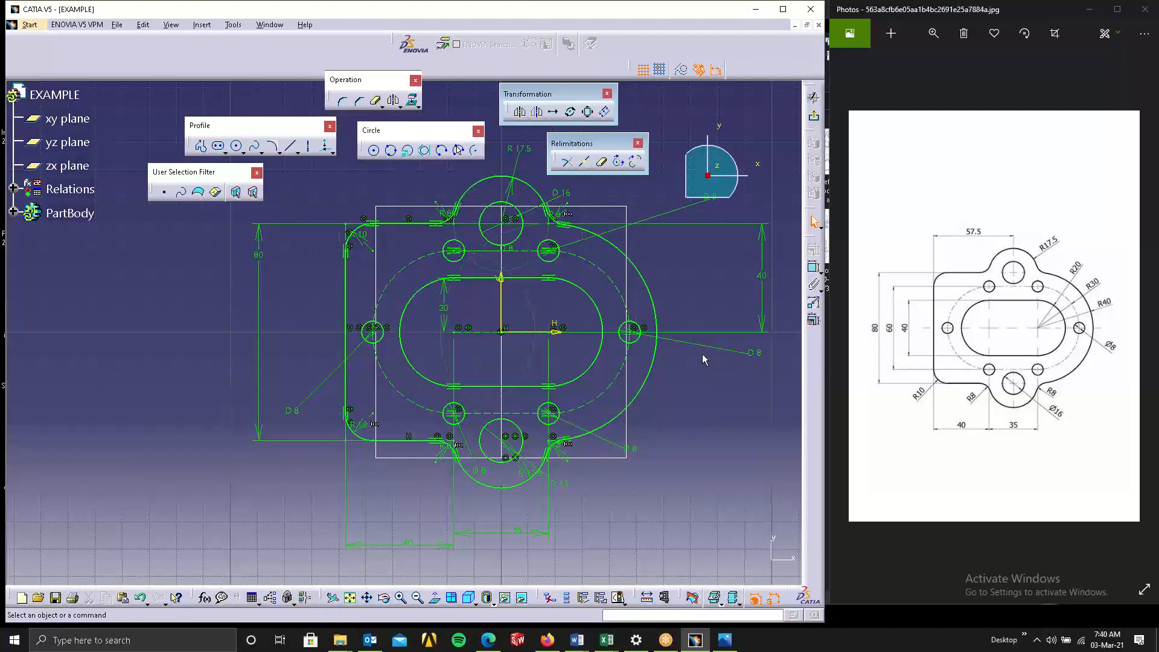
# Switch to File Explorer and bring up the 2d folder of reference drawings.
pyautogui.moveTo(693, 389)
pyautogui.mouseDown(button='middle')
pyautogui.moveTo(571, 462)
pyautogui.moveTo(557, 453)
pyautogui.mouseUp(button='middle')
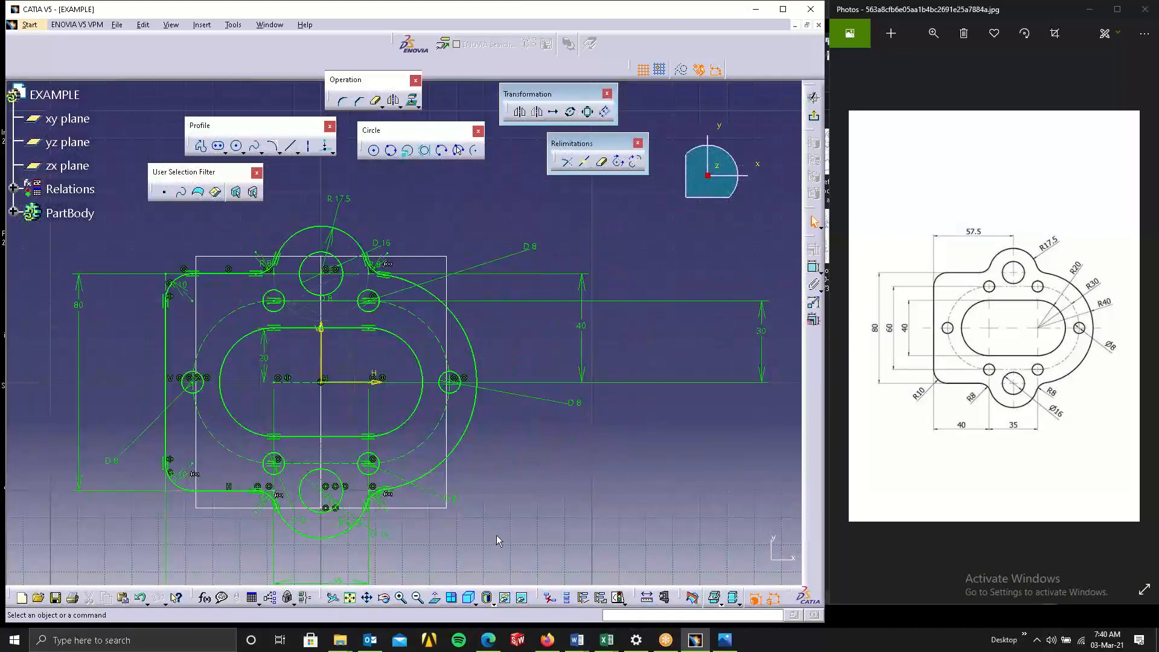
pyautogui.click(342, 637)
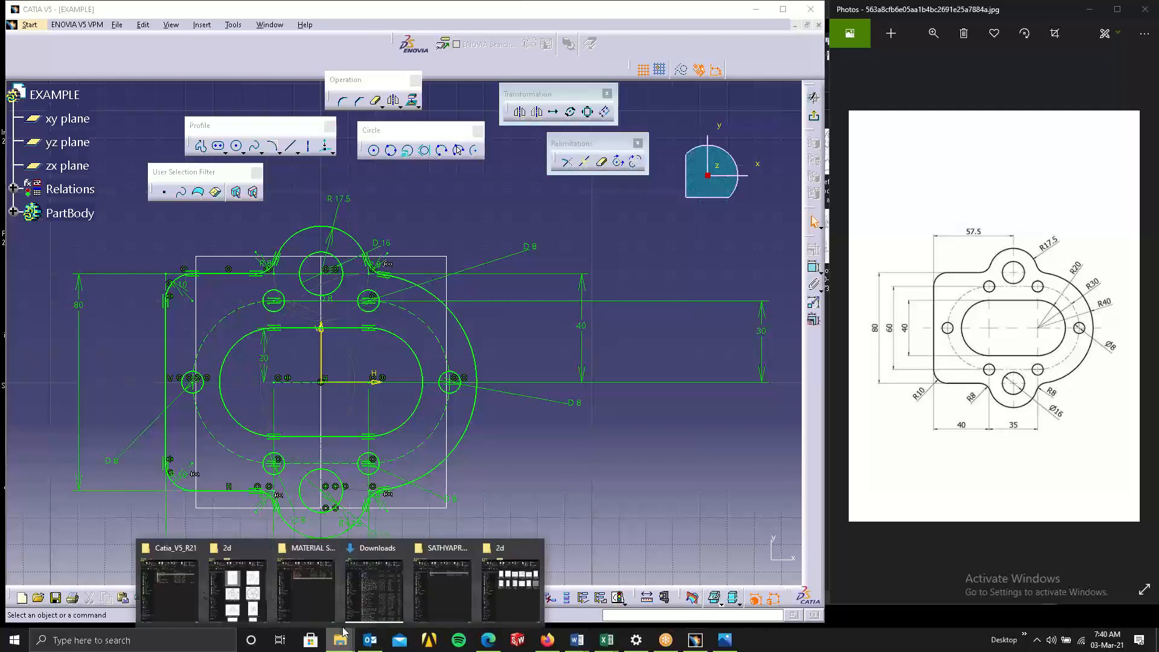
pyautogui.click(494, 581)
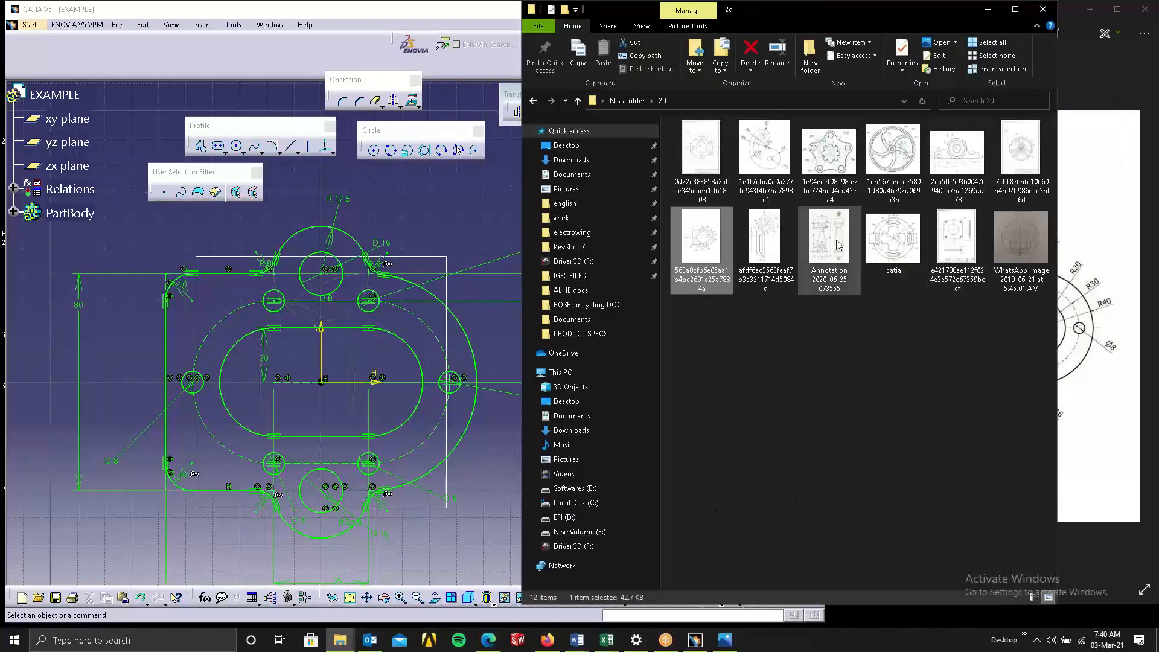
# Open the afdf6ac3563feaf7b3c3211714d5084d drawing in the photo viewer and zoom in to study it.
pyautogui.click(772, 222)
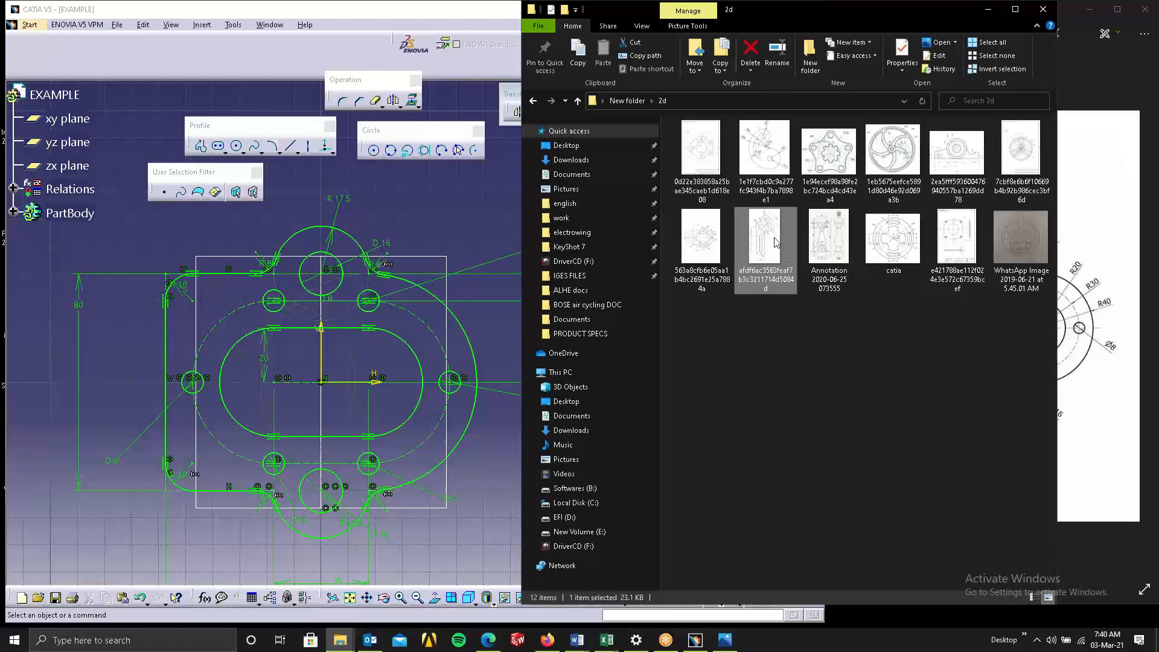
pyautogui.doubleClick(773, 244)
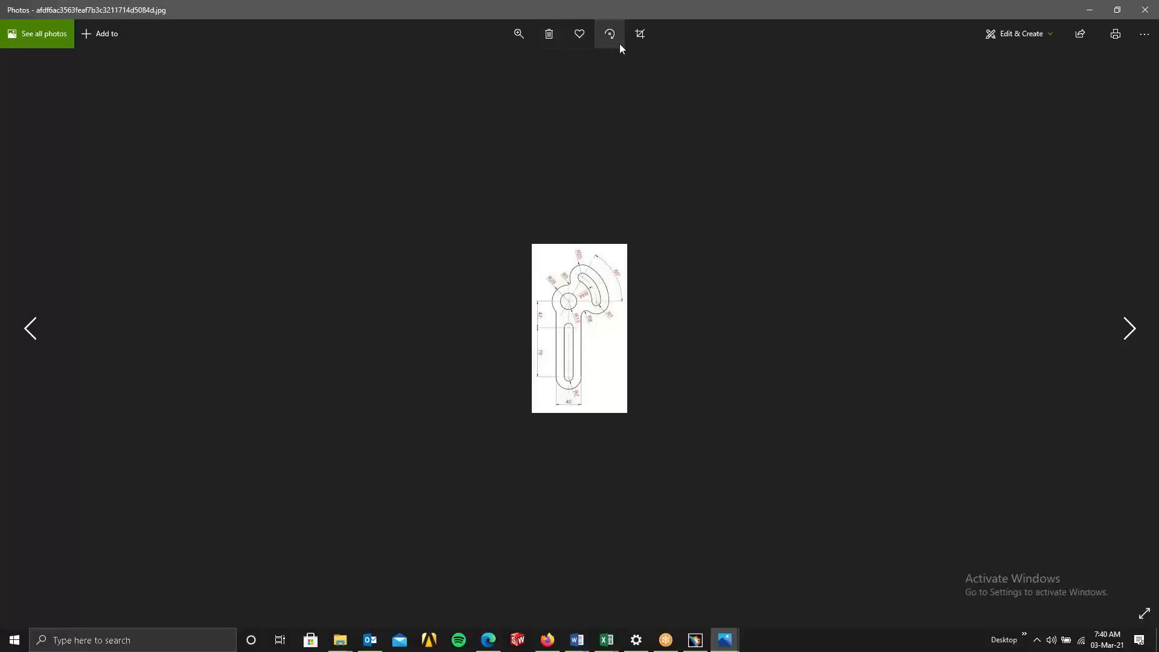
pyautogui.click(528, 32)
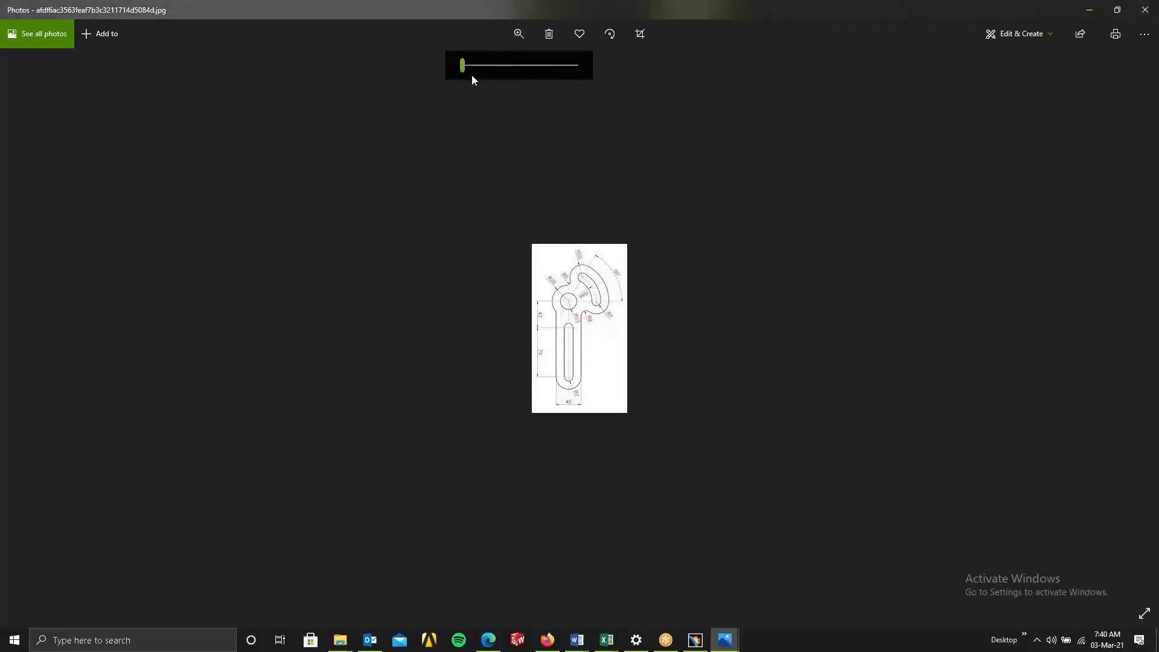
pyautogui.moveTo(464, 65); pyautogui.dragTo(545, 60)
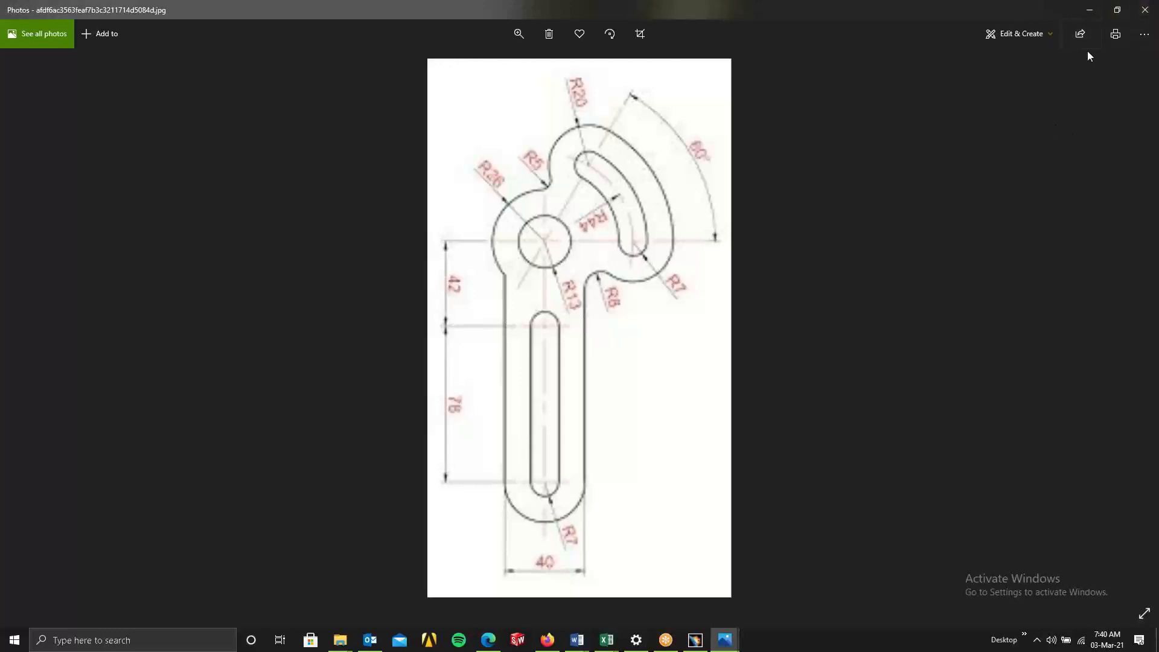
# Close the photo viewer and move the File Explorer window aside.
pyautogui.click(1139, 15)
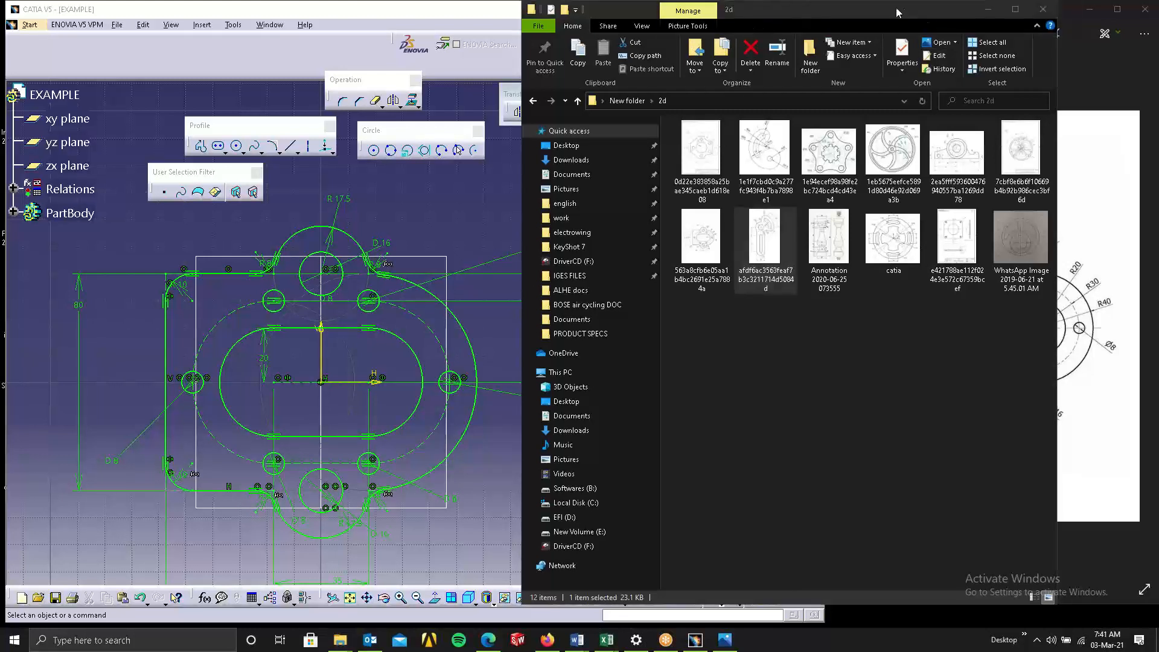
pyautogui.click(837, 13)
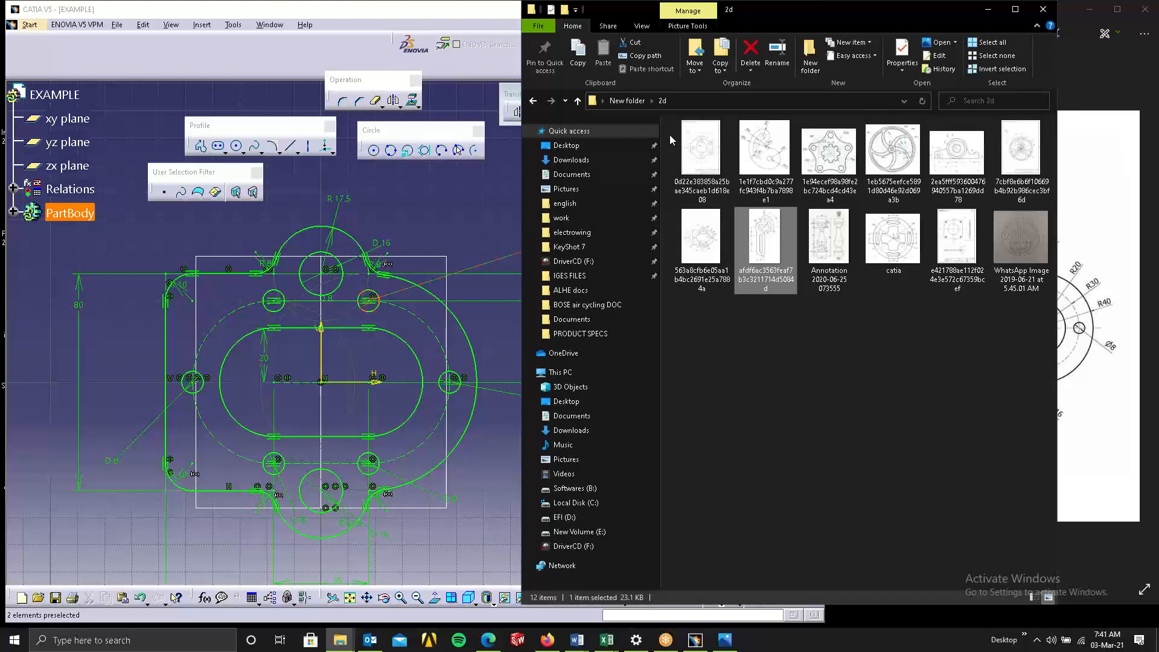
pyautogui.moveTo(748, 17); pyautogui.dragTo(677, 56)
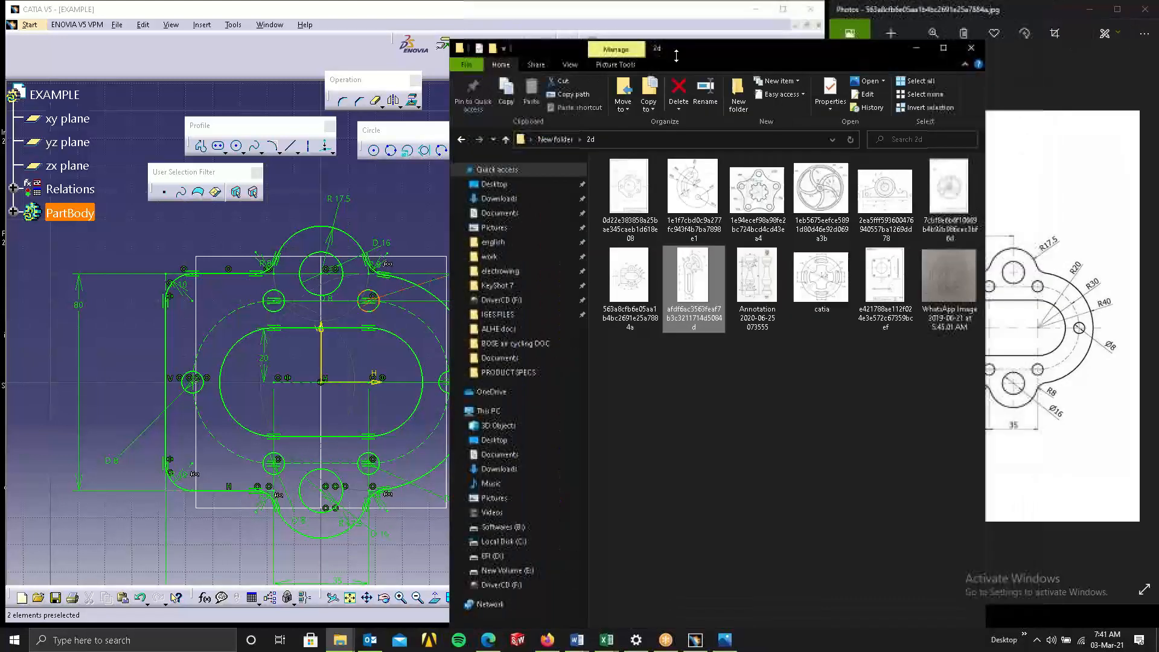